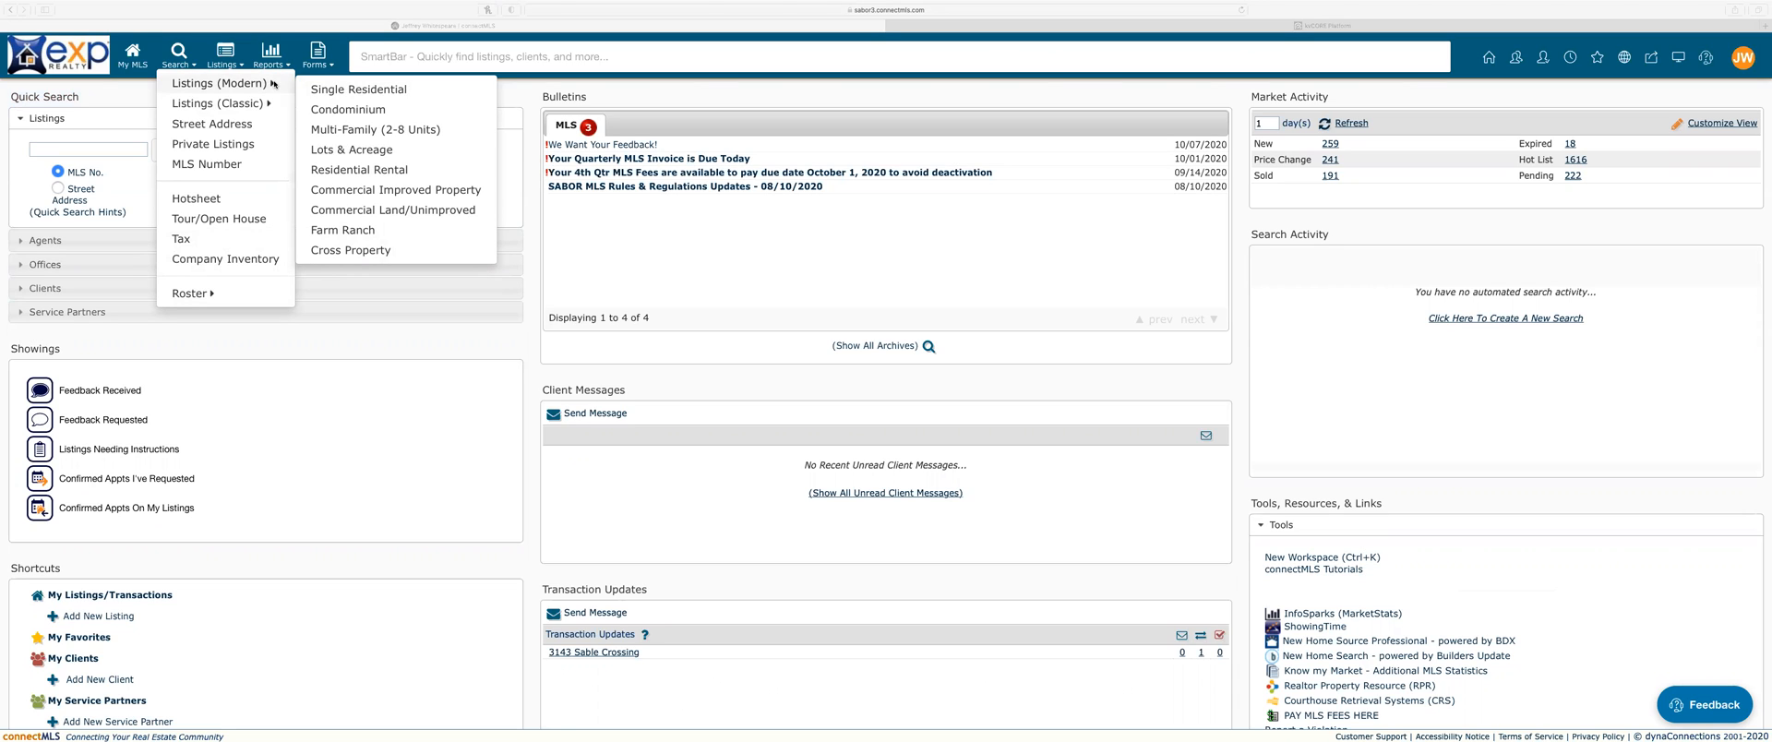
Step: Bring the MLS window forward and start a new Single Residential listing search
left_click(370, 94)
left_click(369, 94)
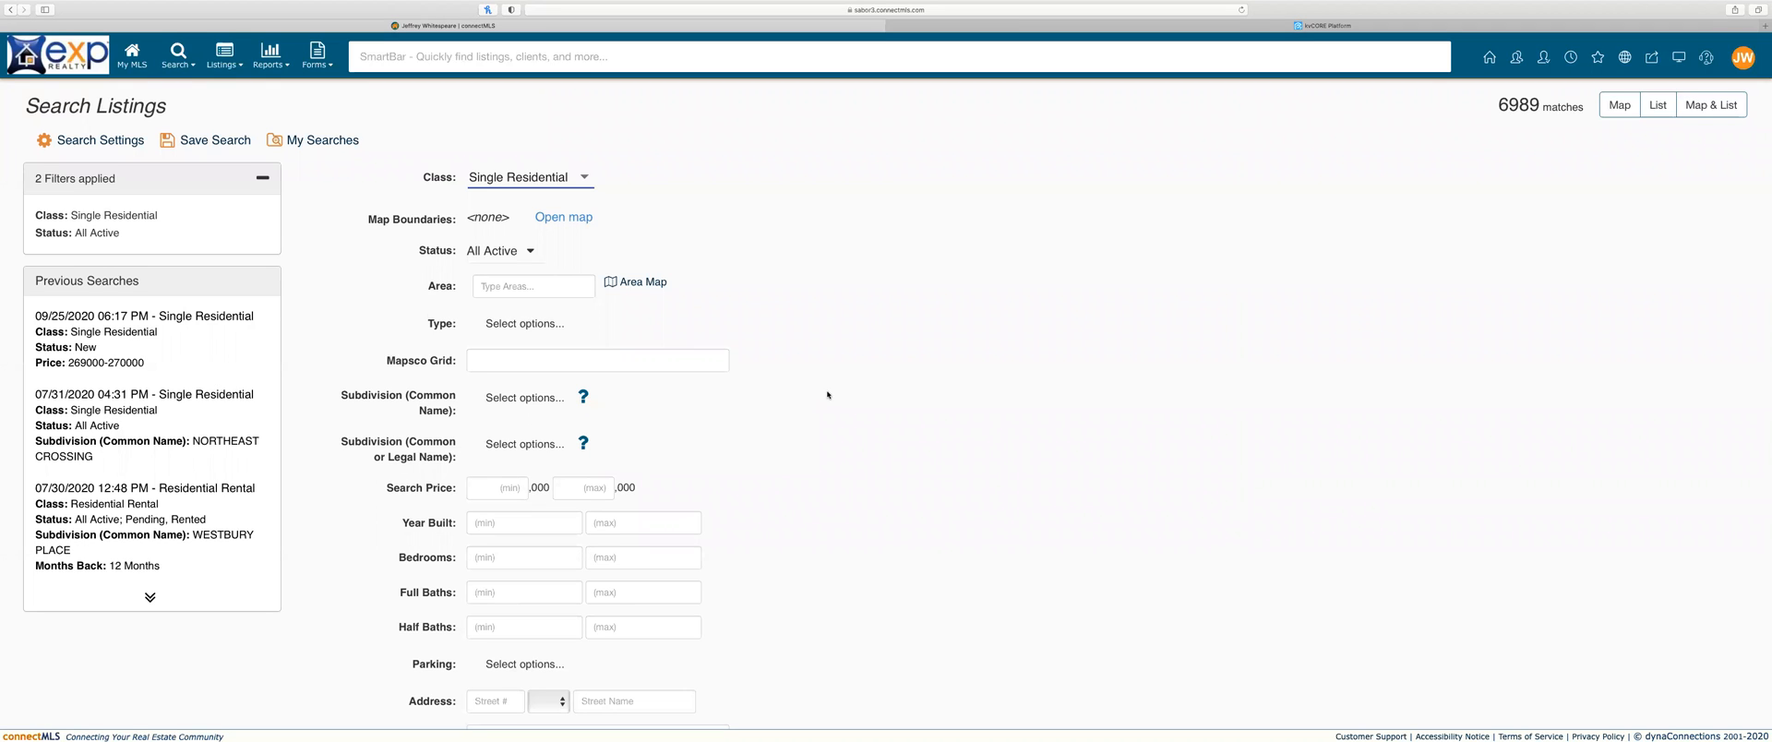
Step: Keep class Single Residential and uncheck Active Option in the status filter, leaving 5687 matches
left_click(586, 179)
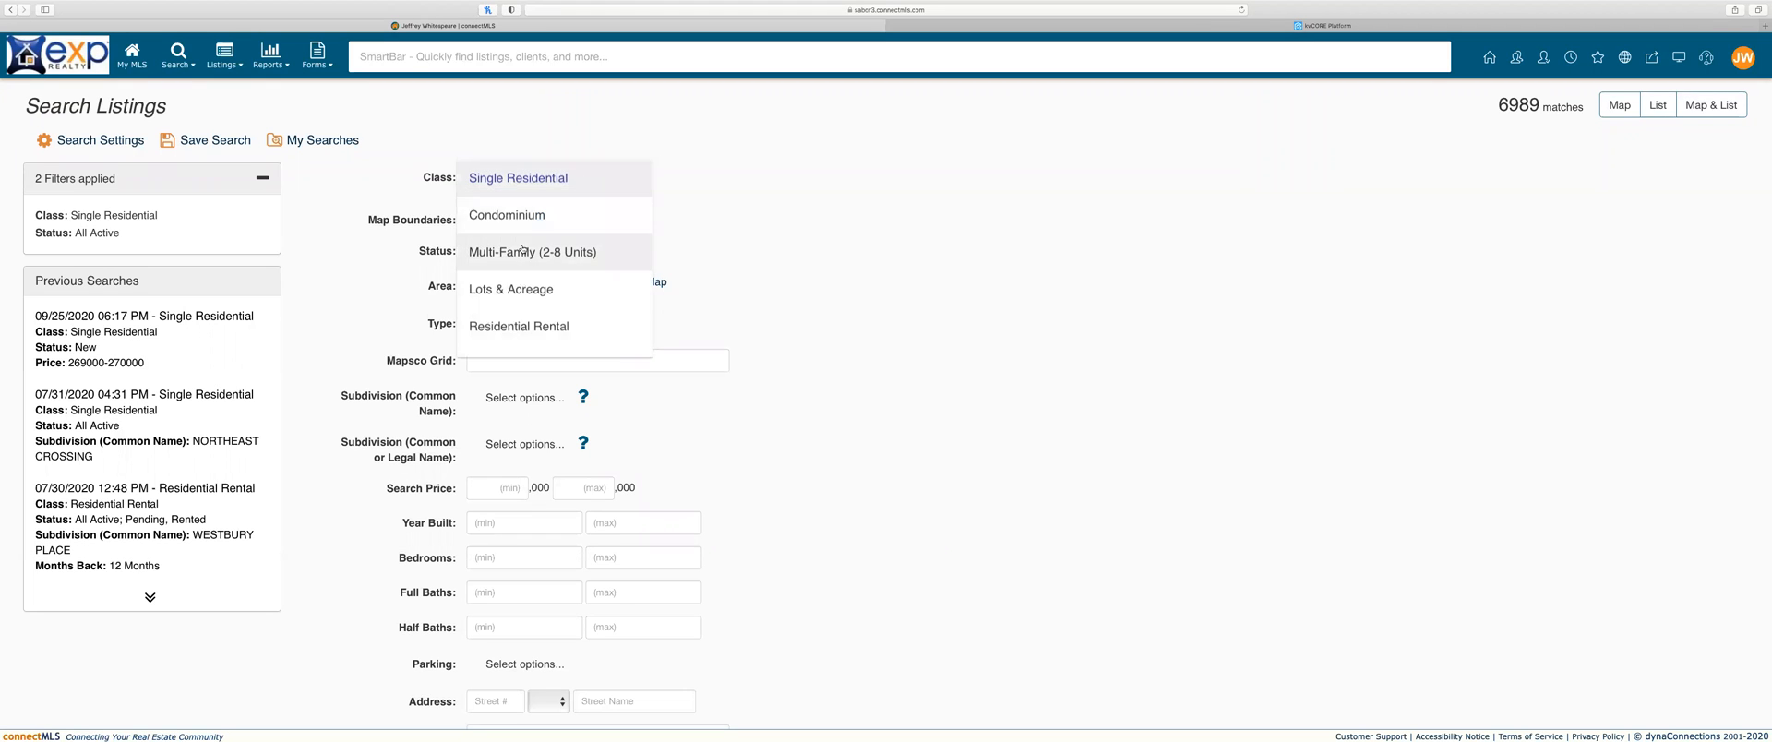
left_click(531, 218)
left_click(558, 178)
left_click(549, 147)
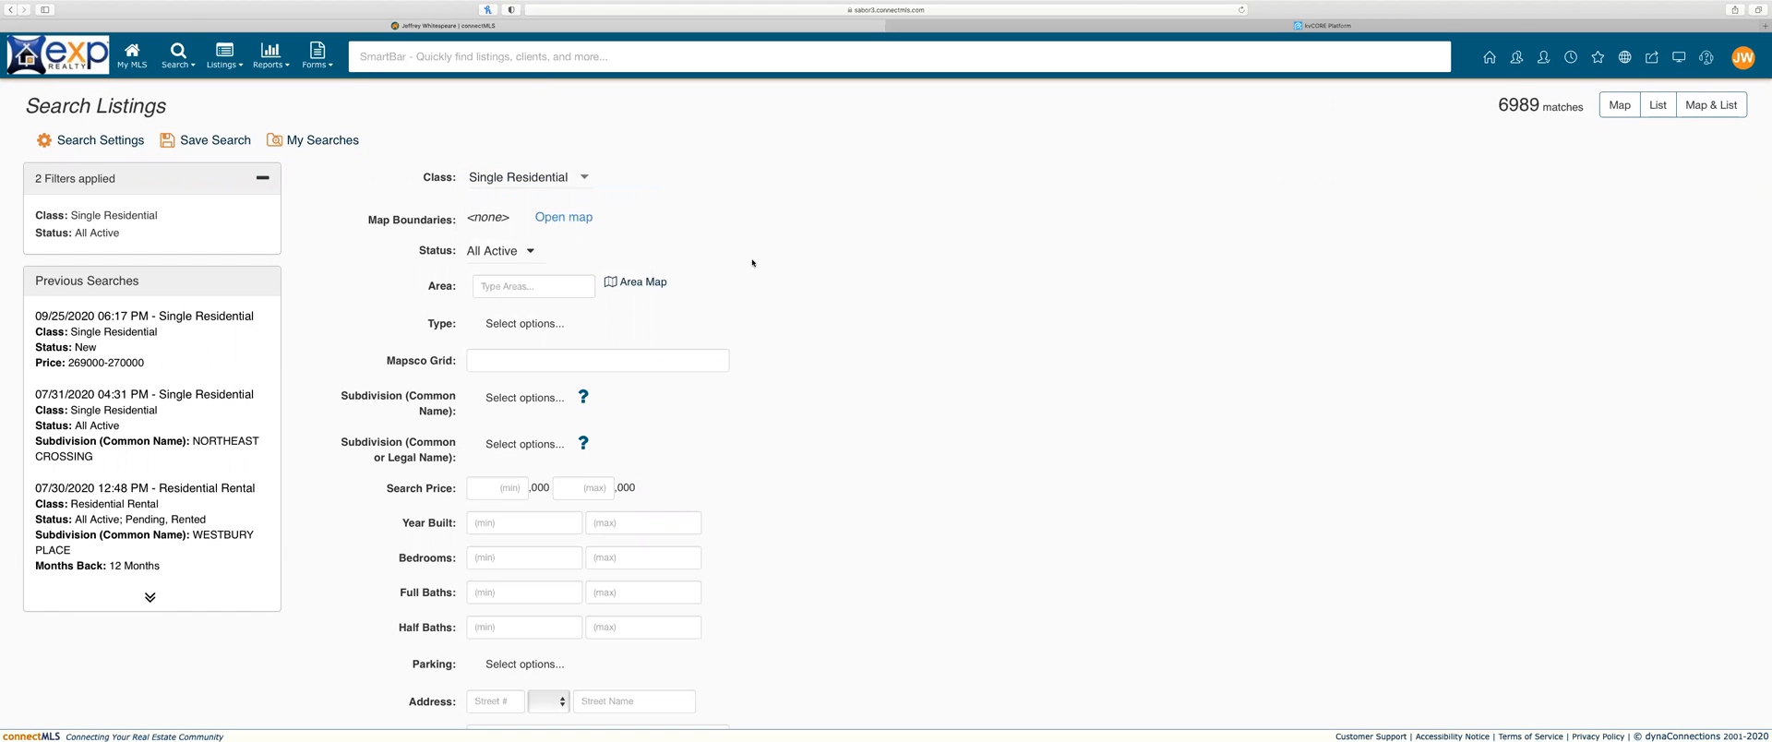
left_click(530, 251)
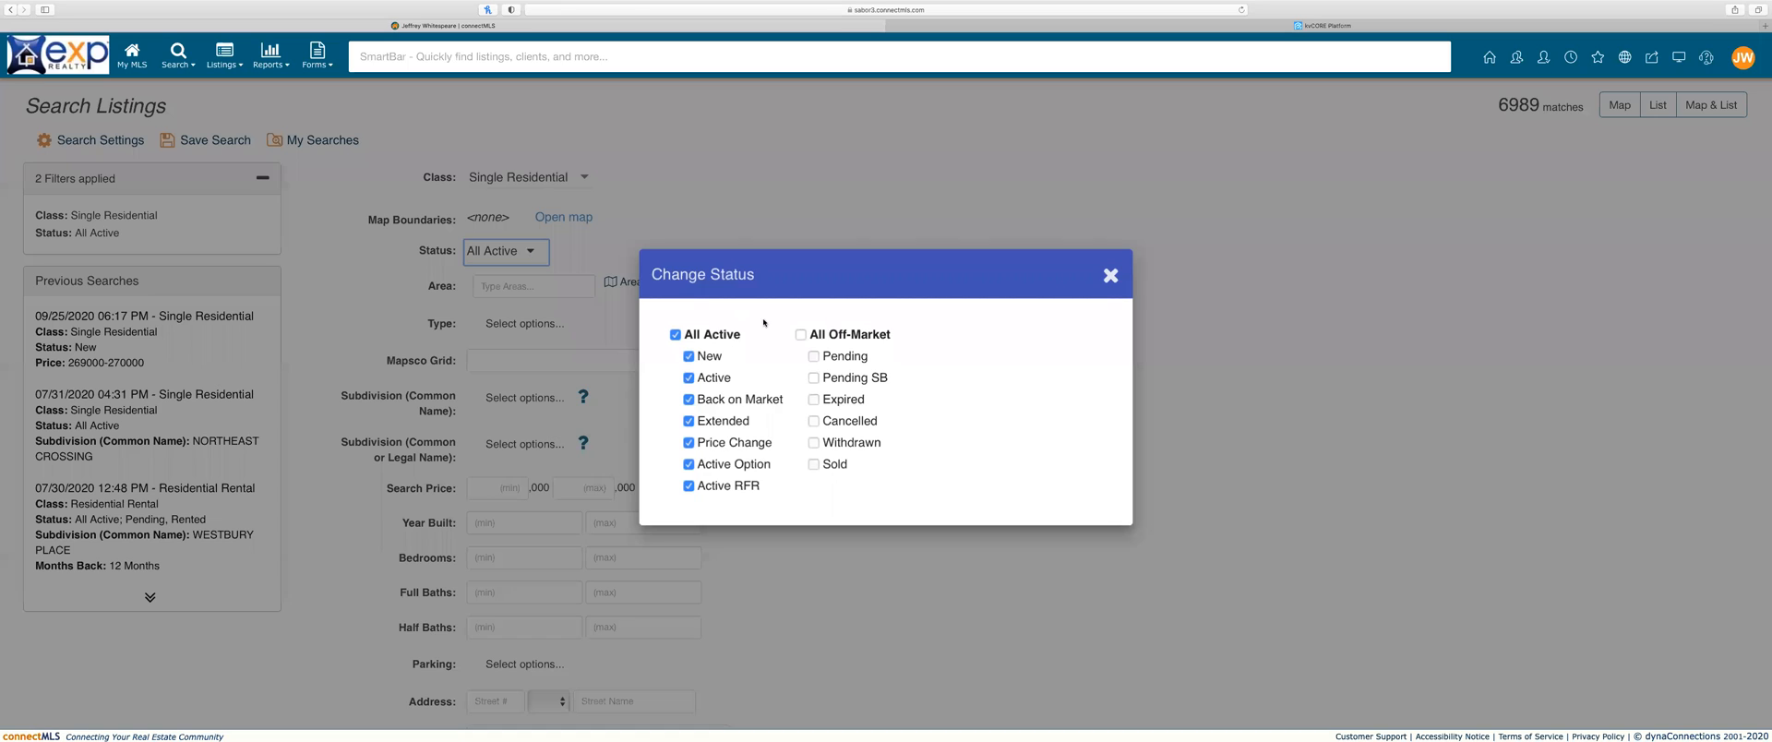
left_click(700, 465)
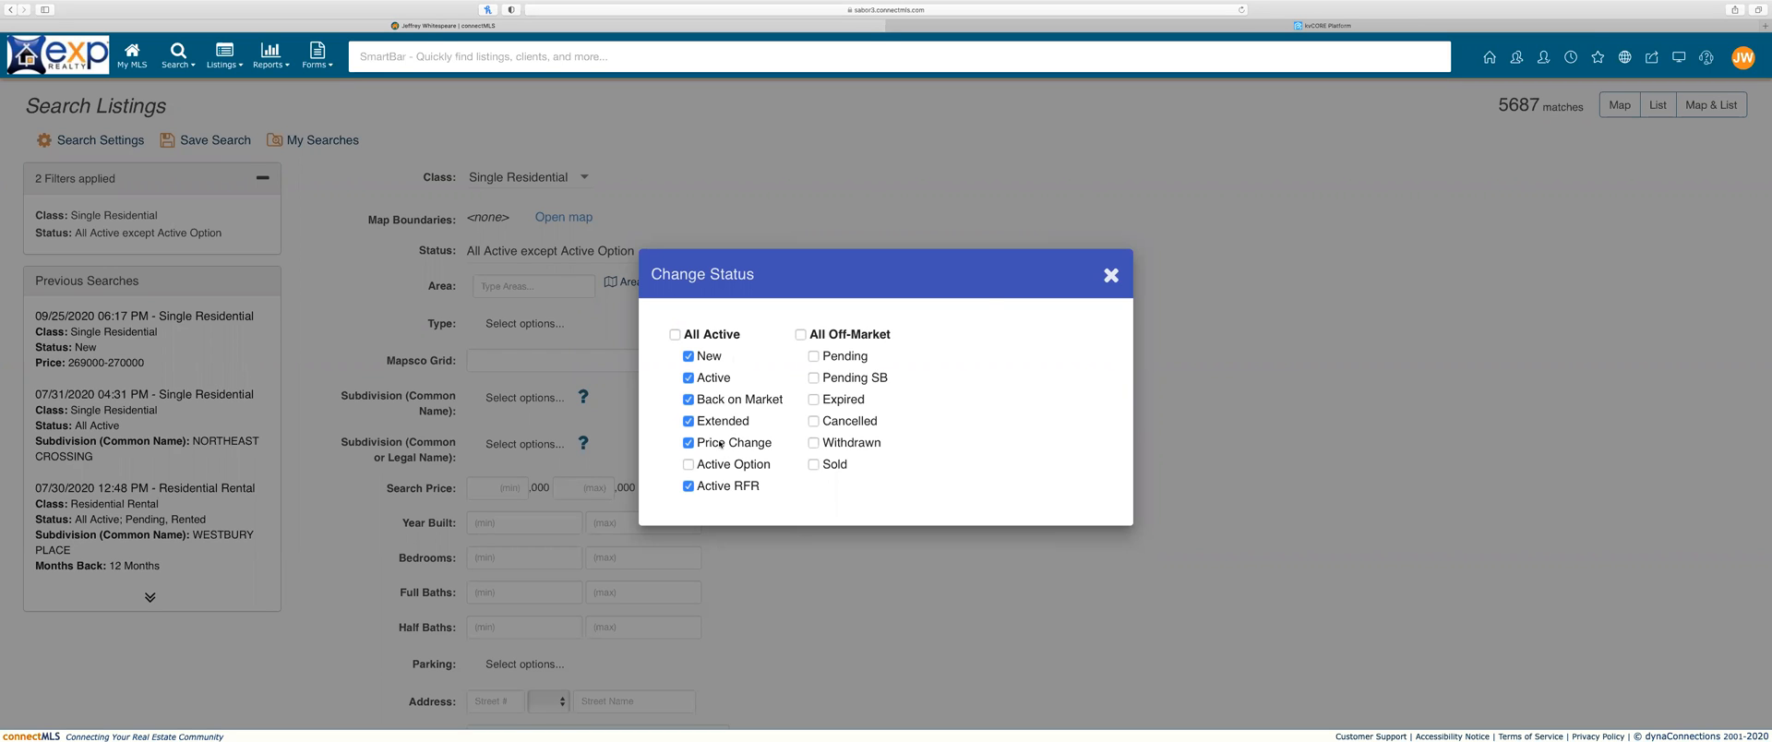
left_click(1111, 276)
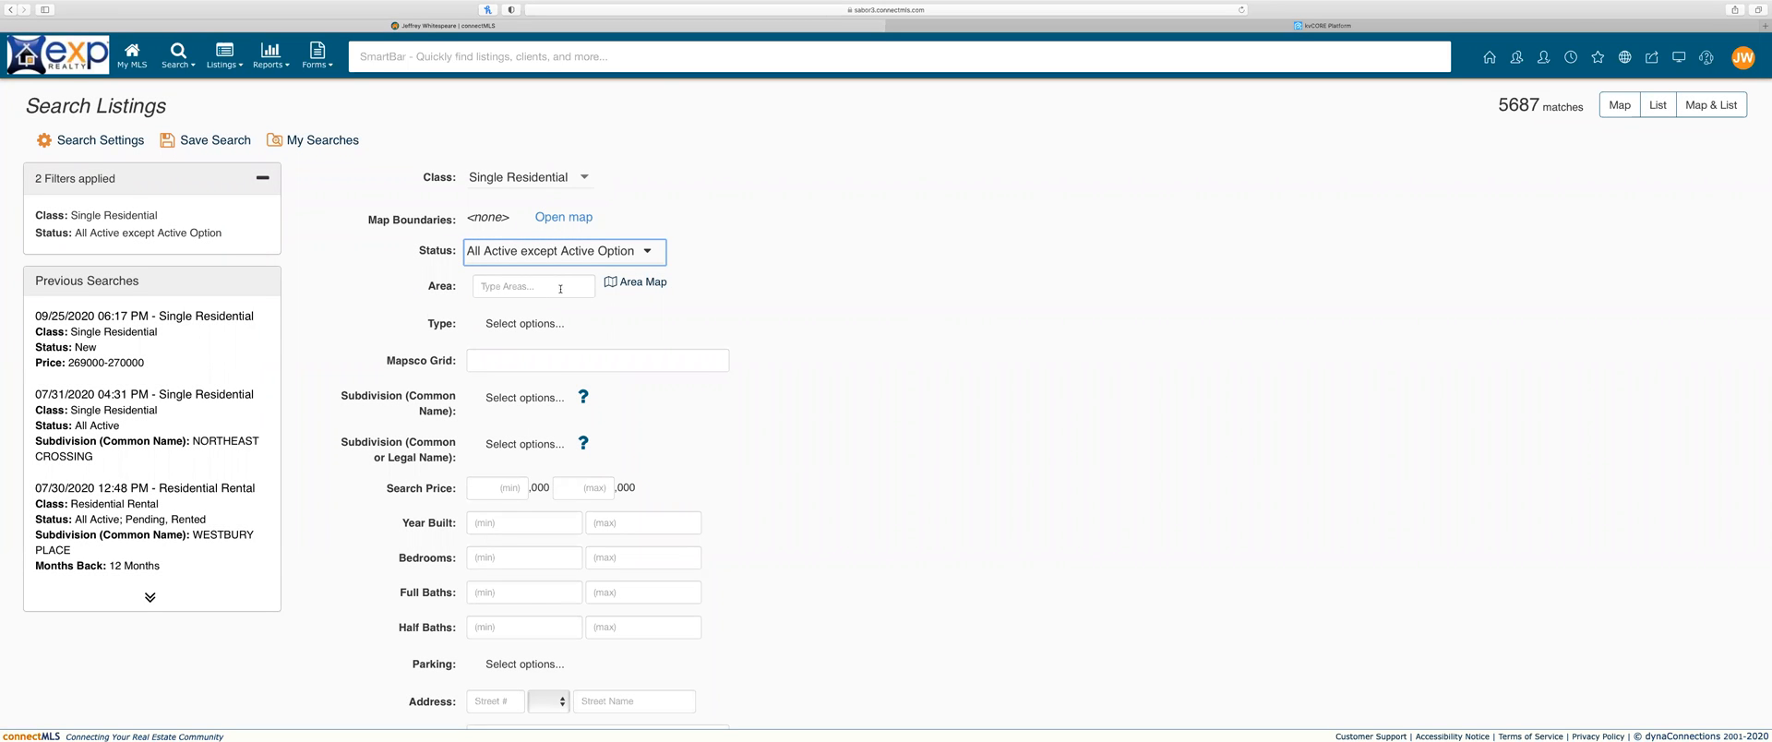
left_click(626, 284)
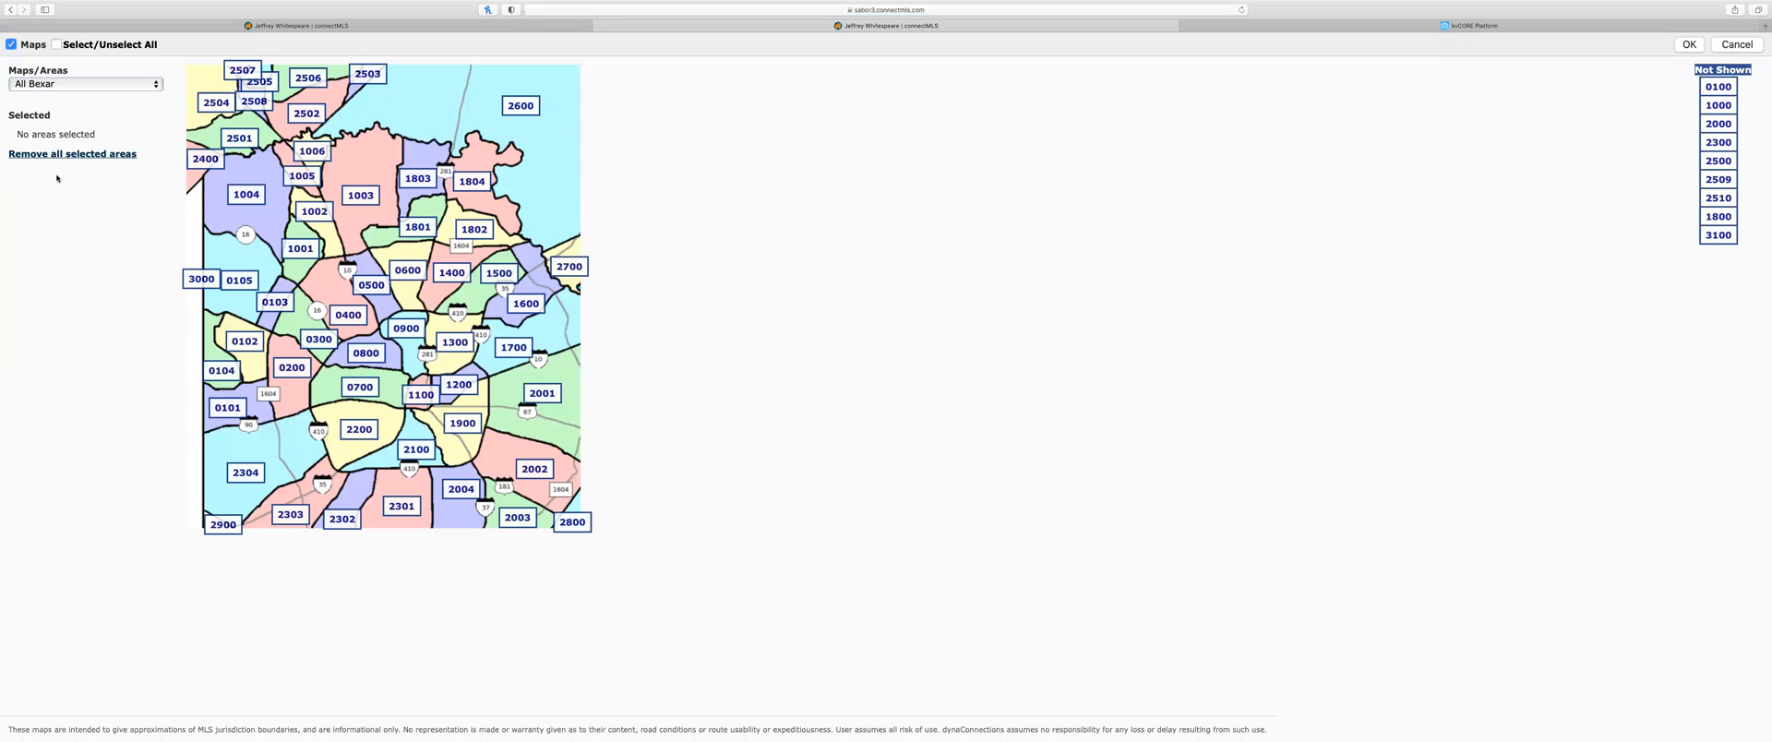
left_click(369, 392)
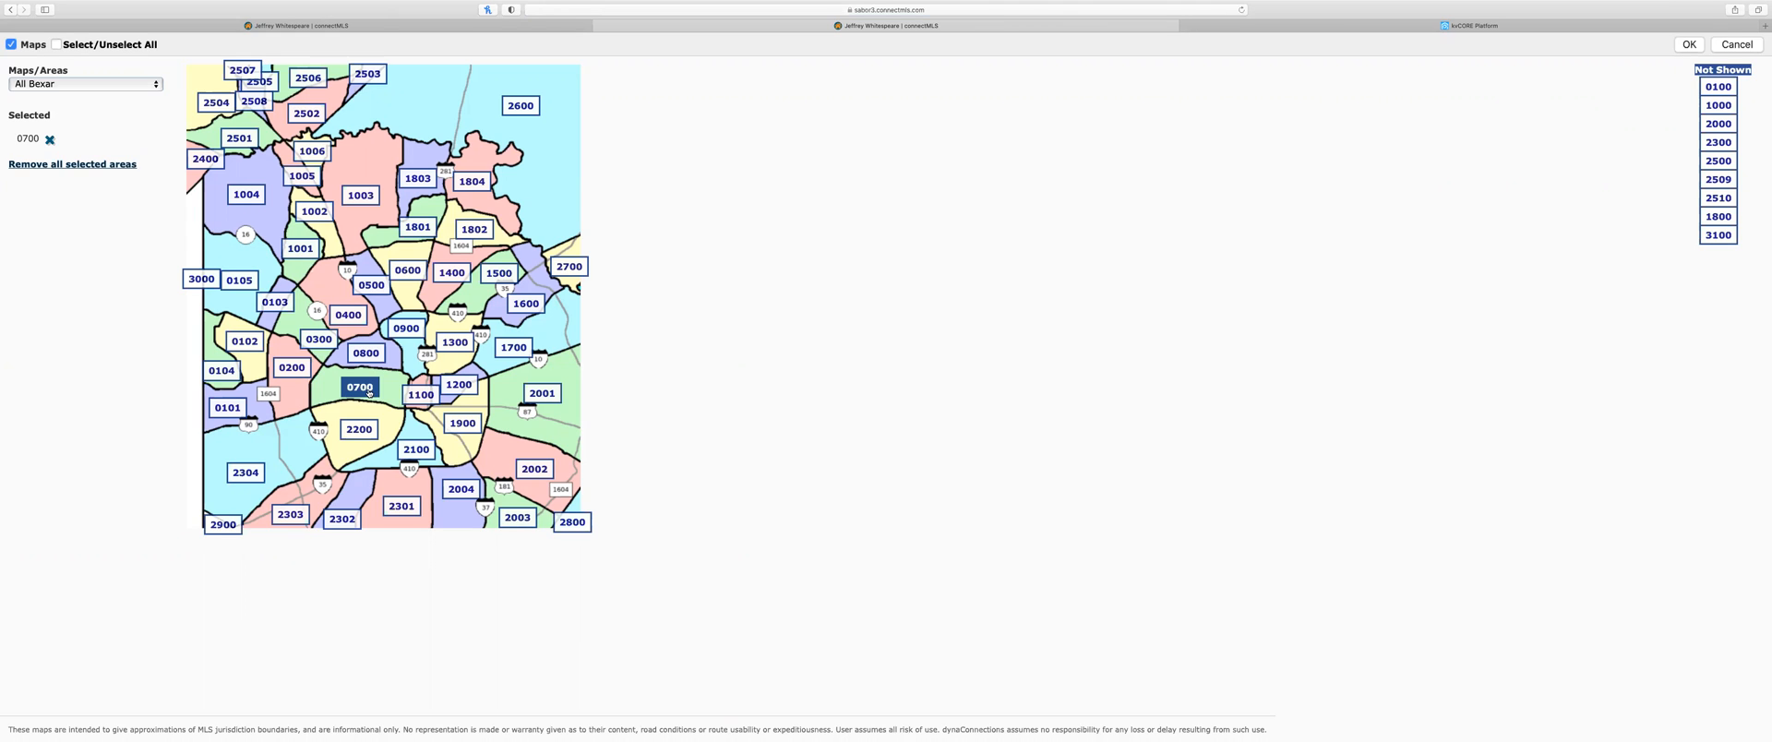
left_click(55, 45)
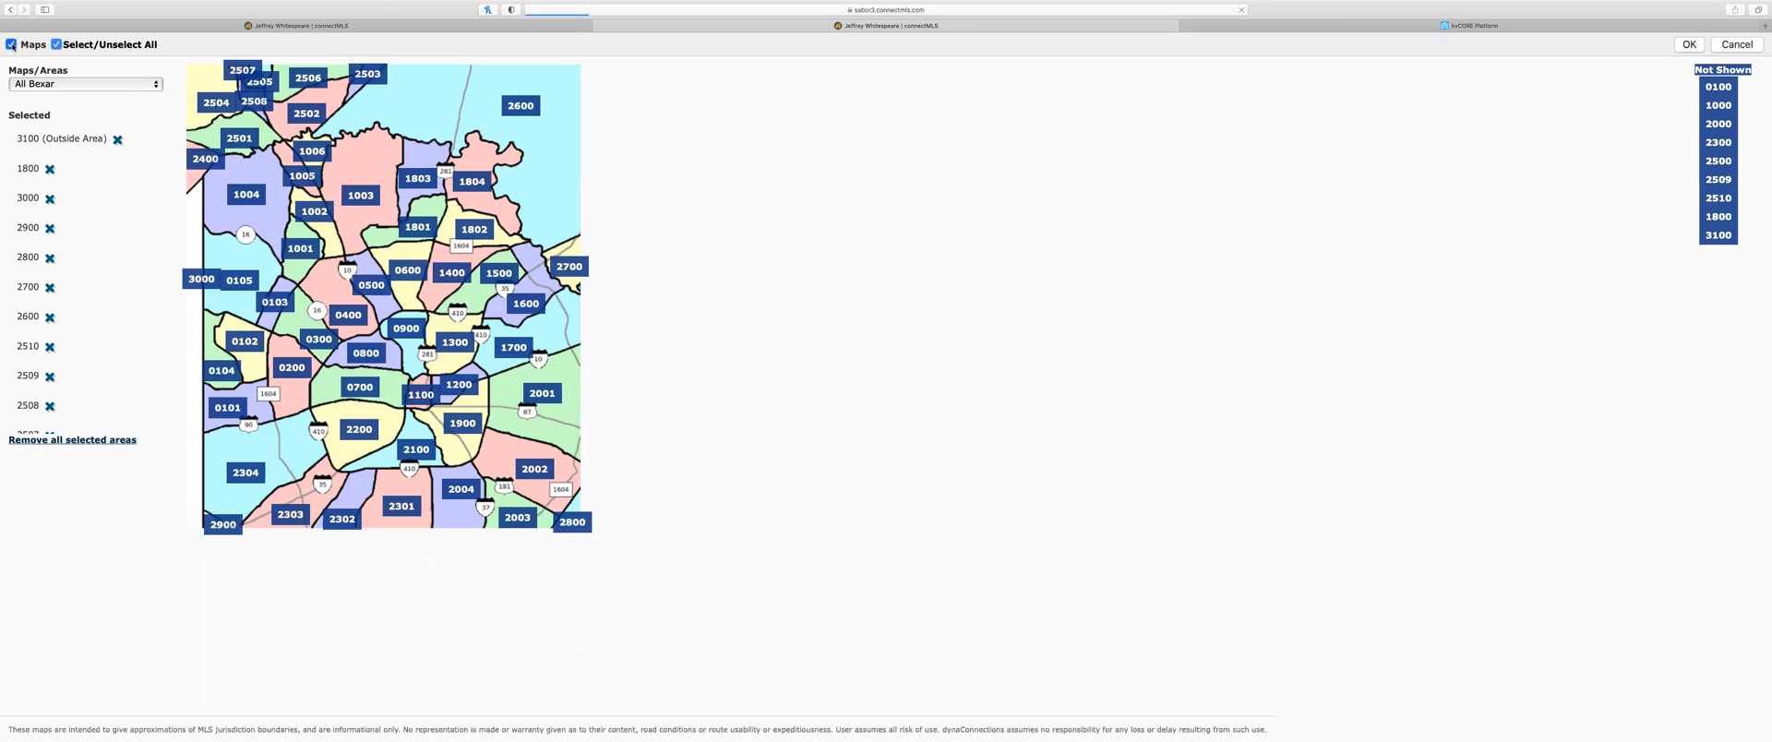
left_click(11, 44)
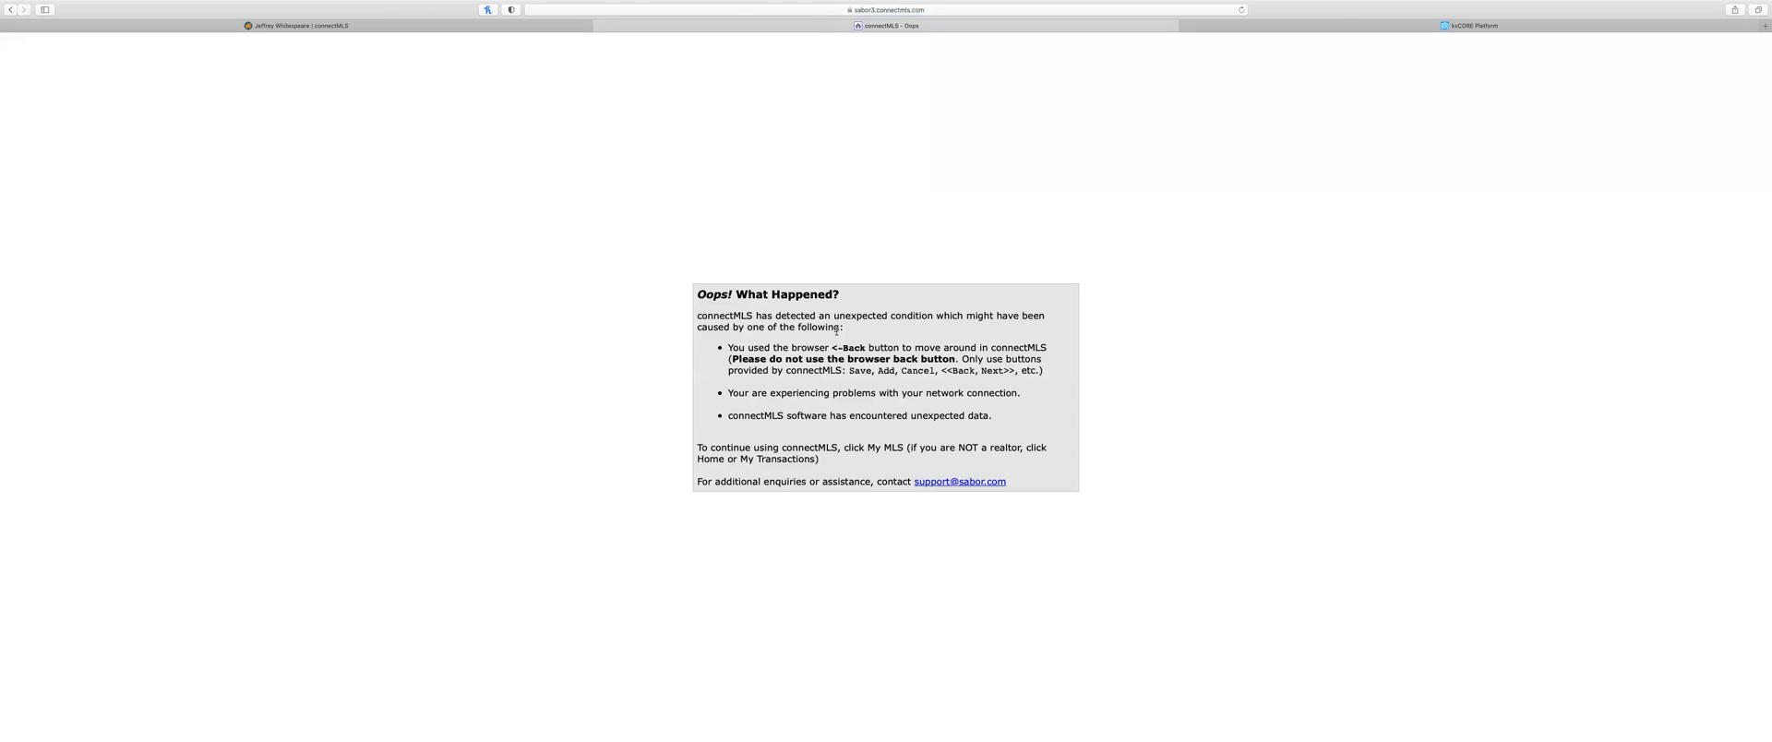
left_click(599, 25)
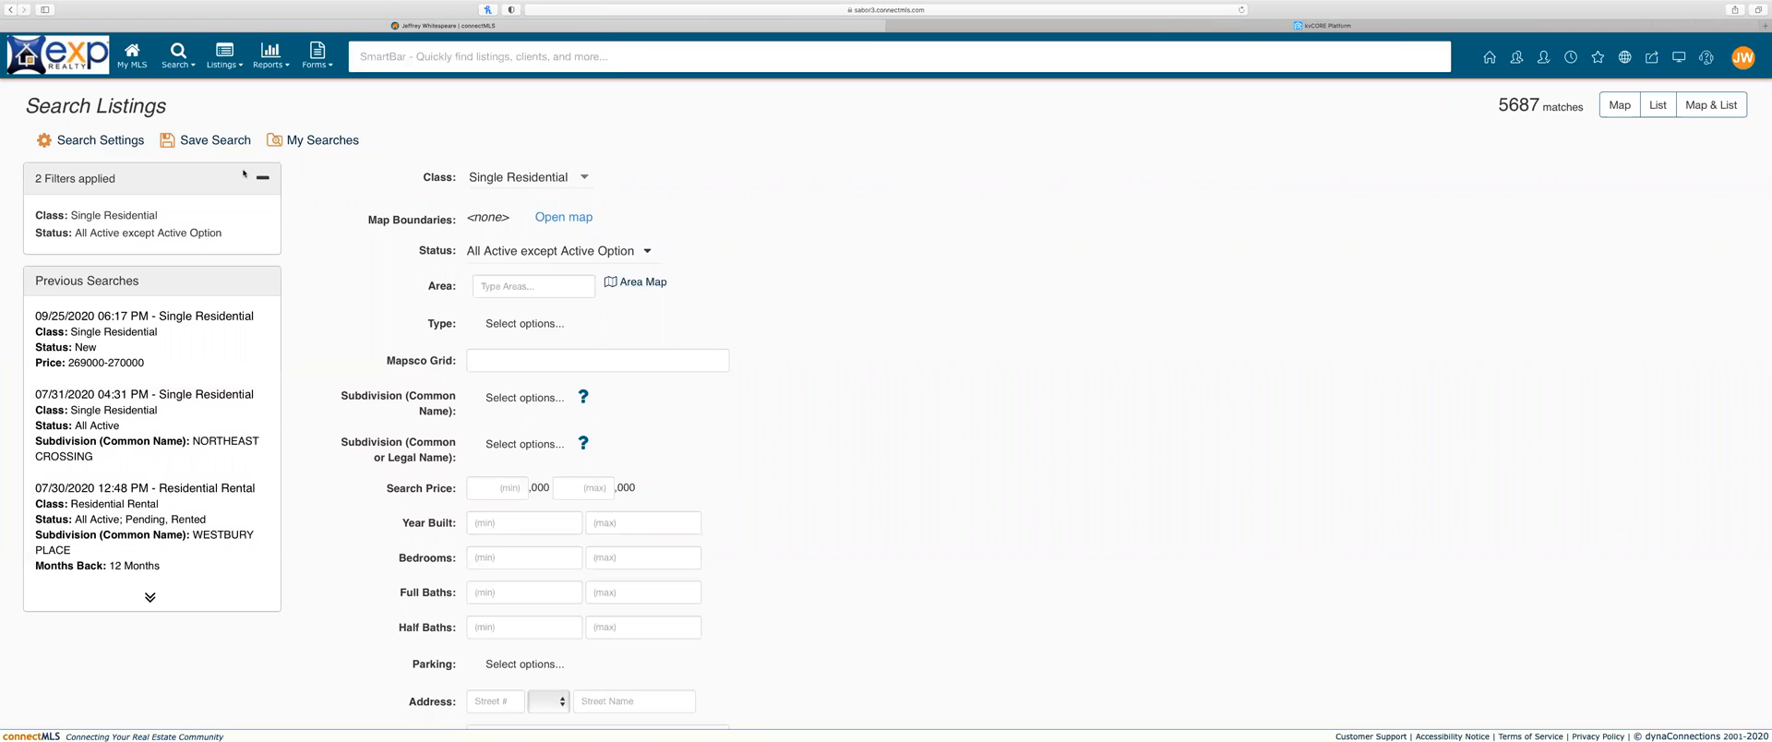
left_click(582, 217)
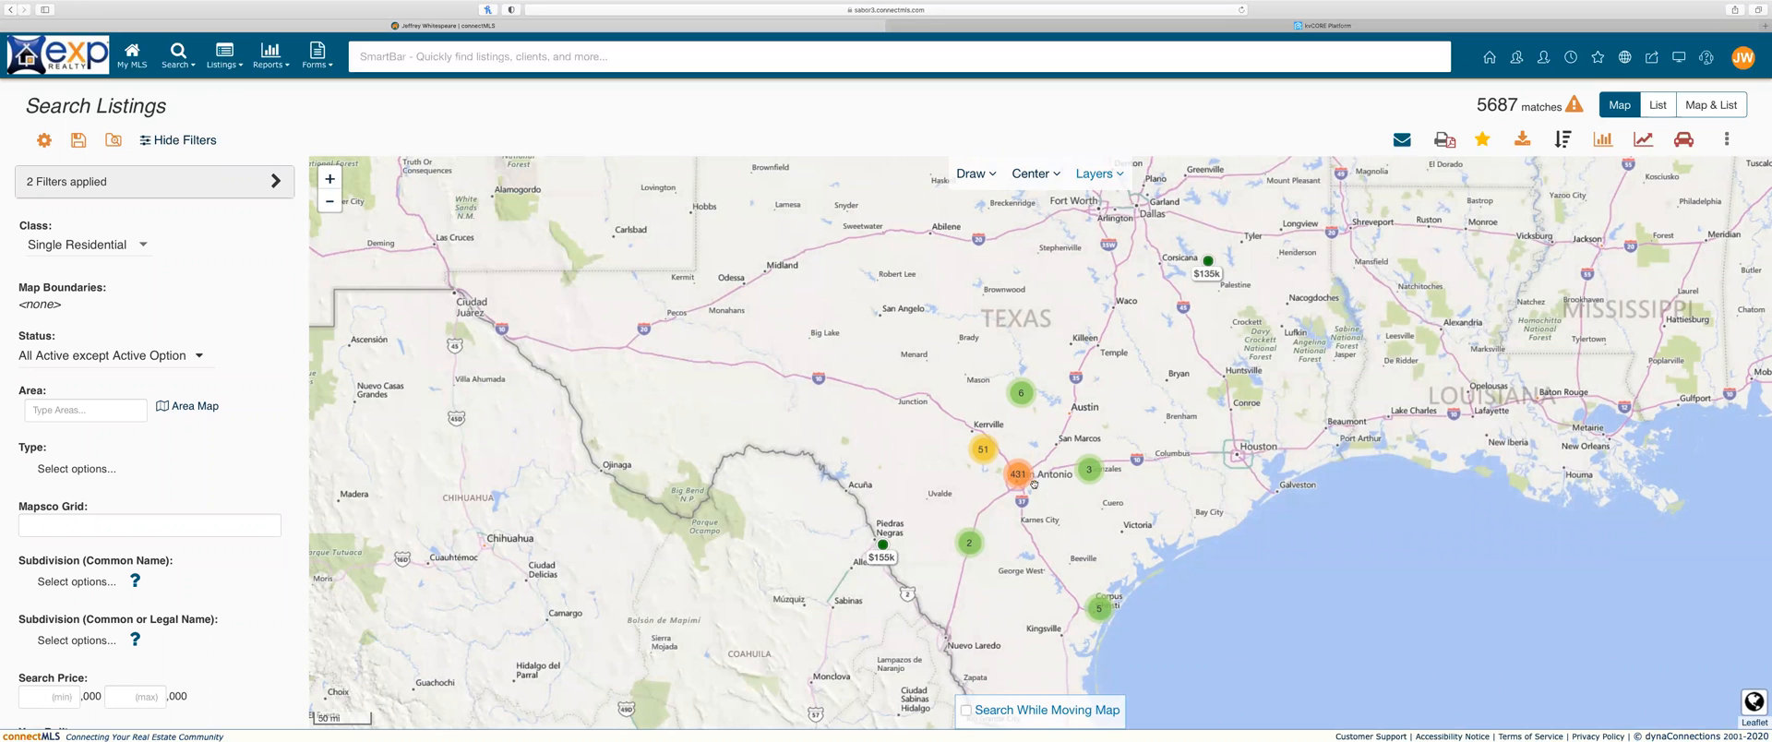
Step: Zoom through the 431, 79 and 11-listing clusters to the Leon Valley area of San Antonio
left_click(1023, 478)
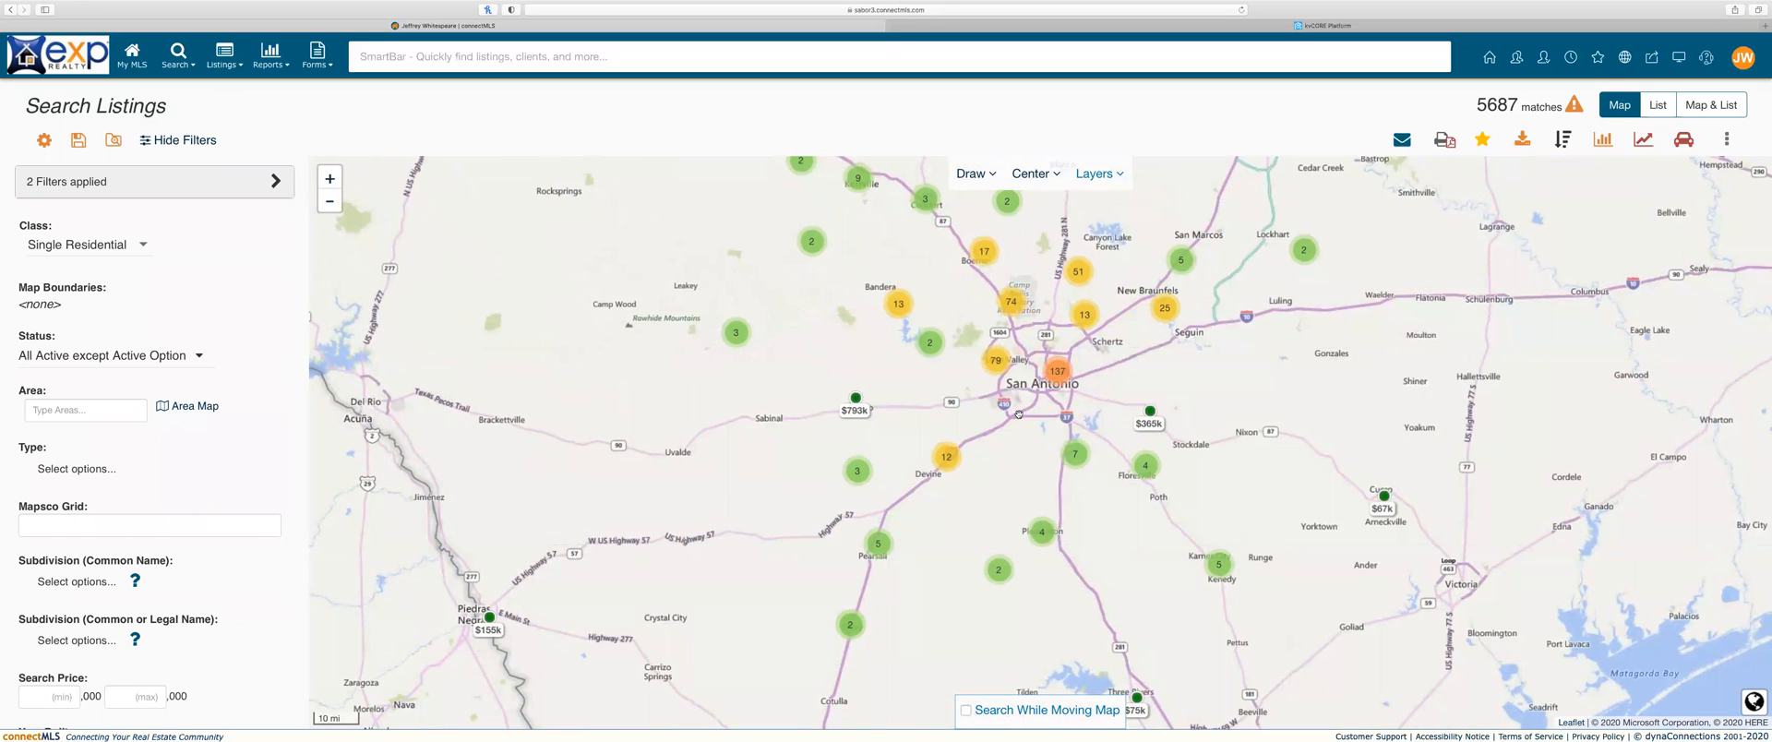
left_click(996, 366)
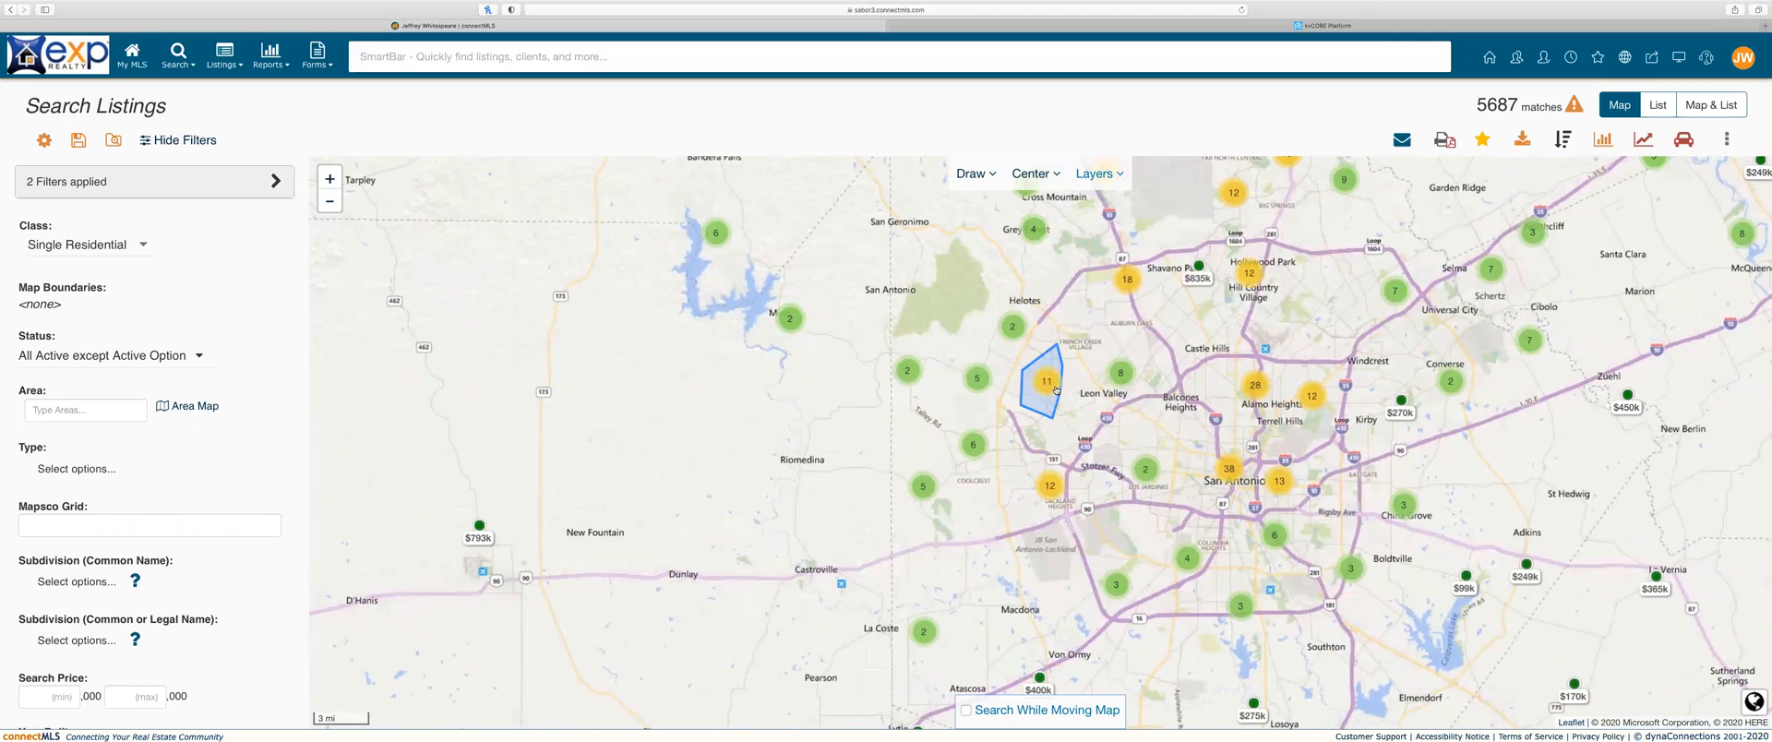
left_click(1052, 387)
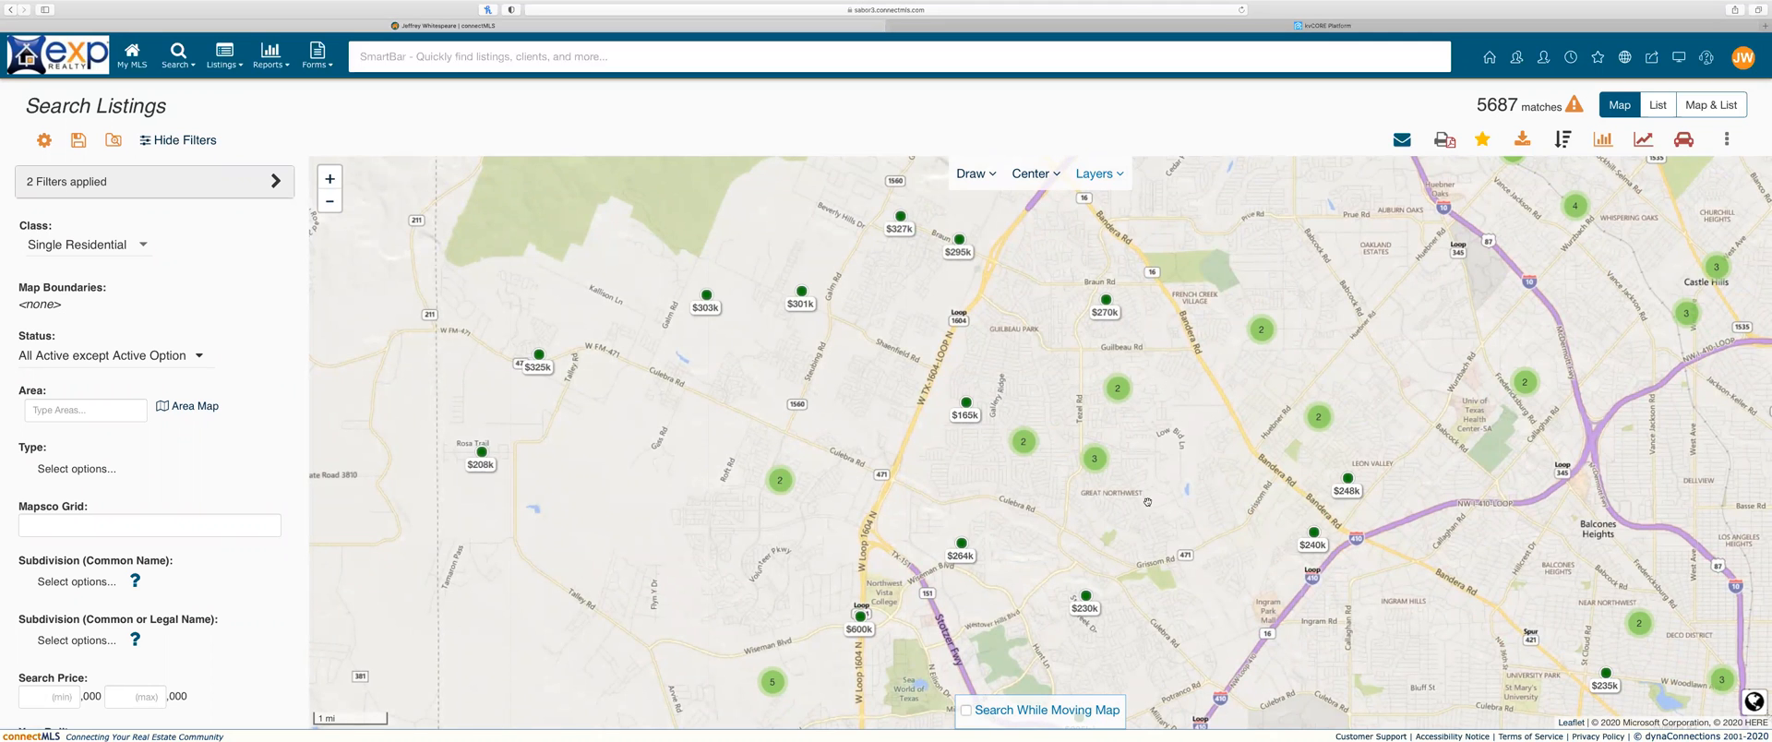
left_click_drag(1084, 412, 1056, 406)
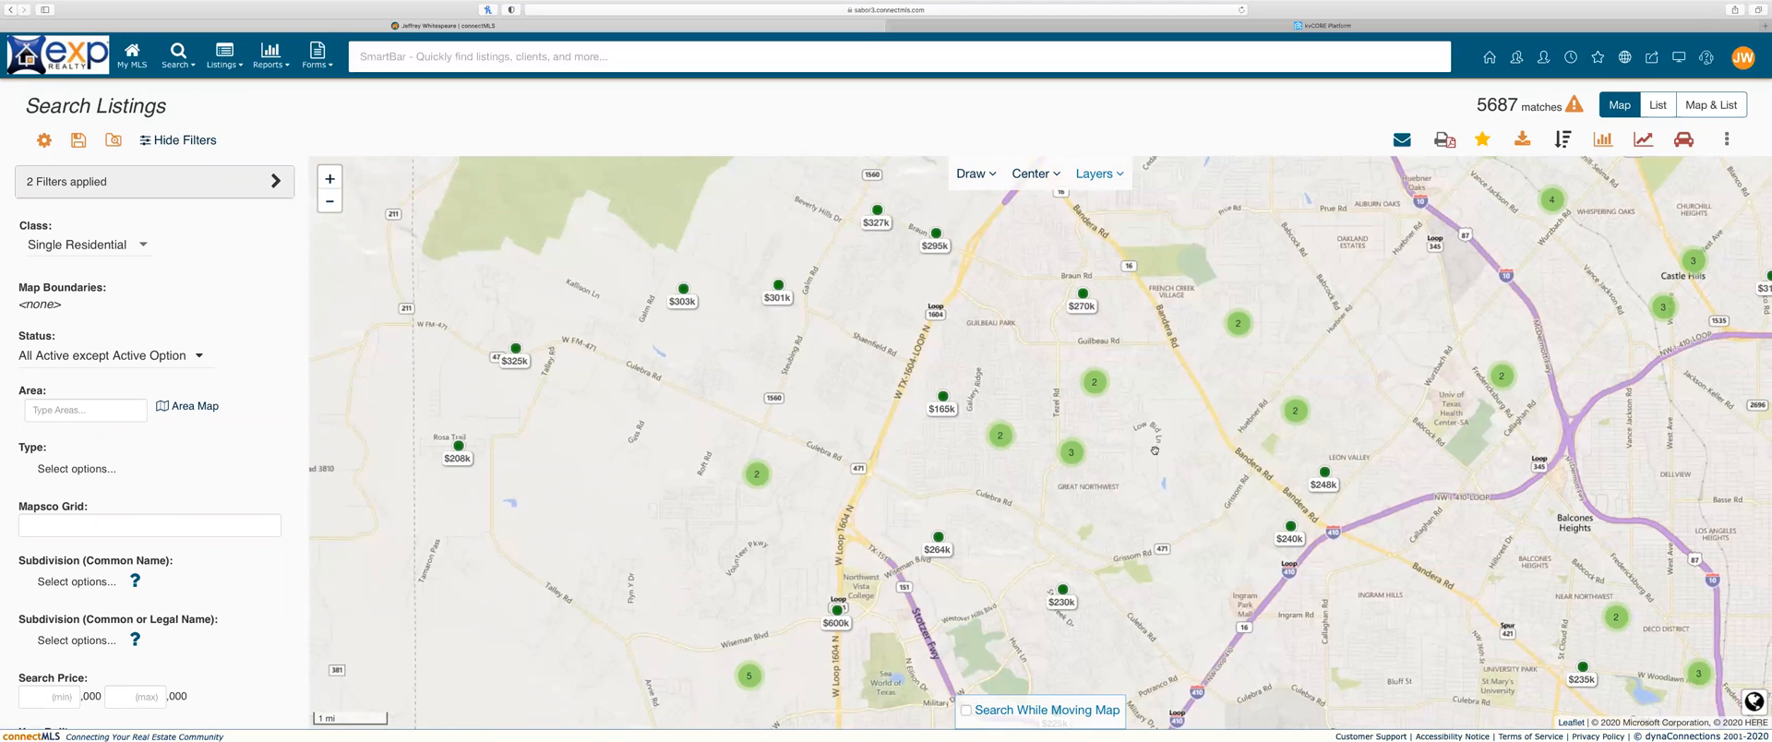
Step: Draw a polygon boundary around Great Northwest with the map drawing tool
left_click(986, 174)
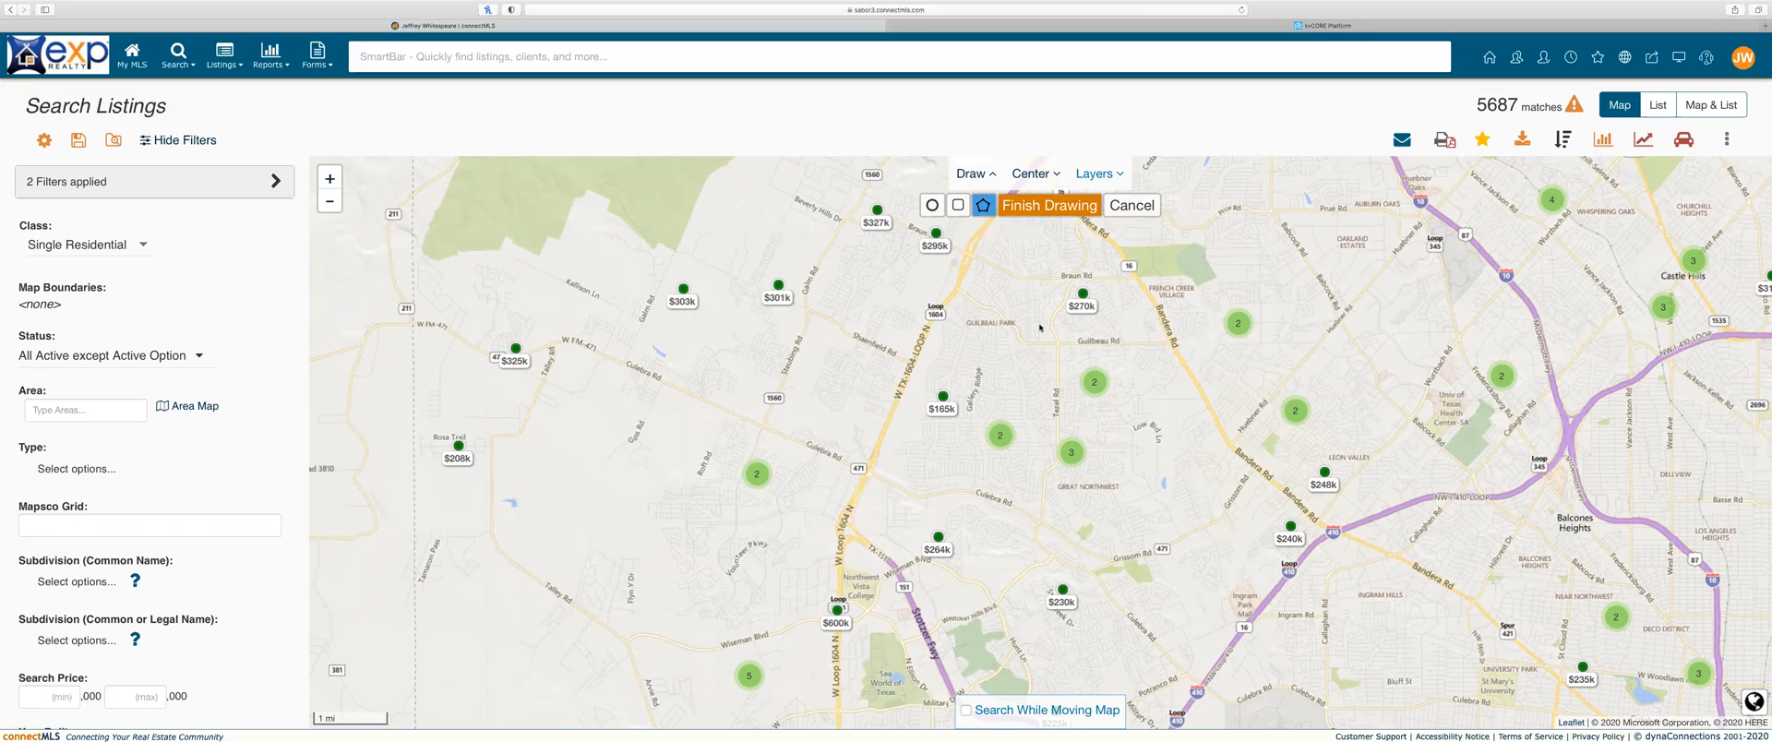
left_click(1074, 282)
left_click(1074, 283)
left_click_drag(1074, 277, 1058, 315)
left_click(1056, 320)
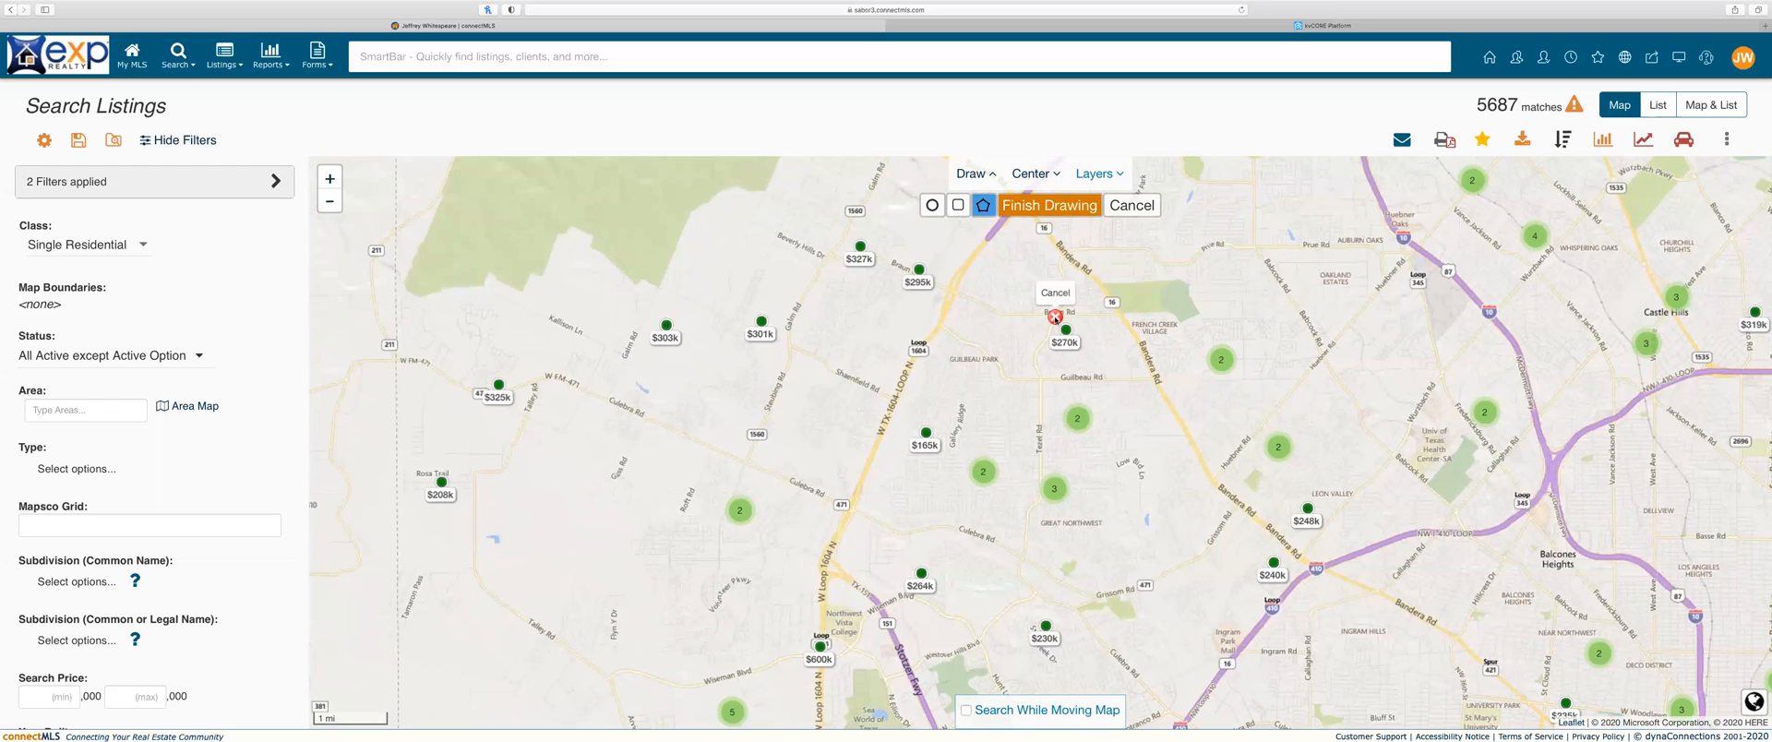
left_click(1024, 559)
left_click(1103, 592)
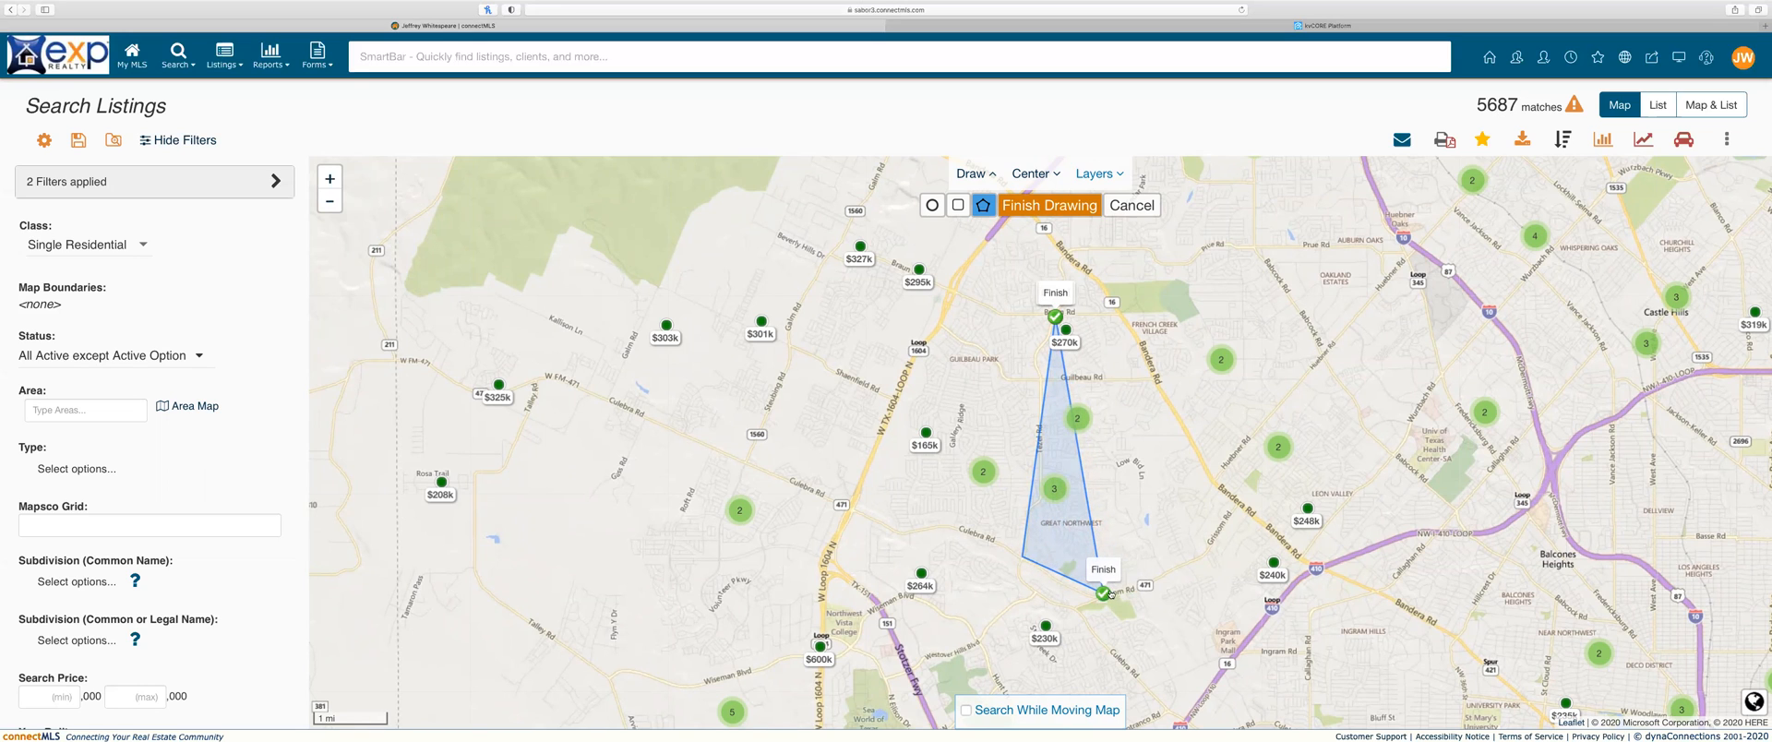
left_click(1111, 594)
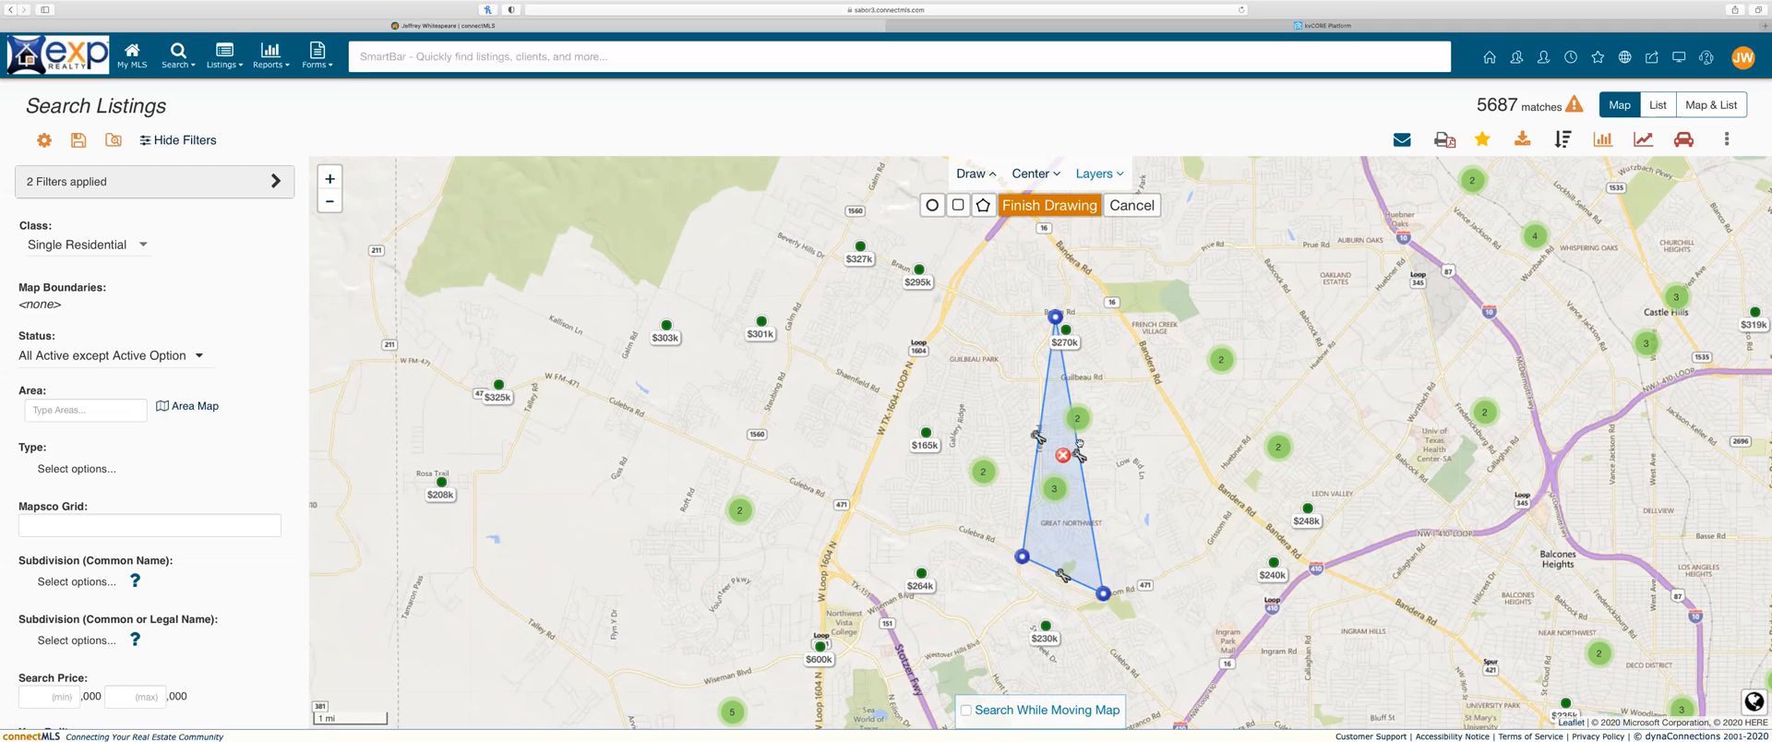
Step: Stretch the polygon edges outward and finish drawing, cutting results to 31 matches
mouse_move(1079, 443)
left_mouse_down()
mouse_move(1233, 436)
mouse_move(1244, 415)
left_mouse_up()
left_click_drag(1182, 367, 1190, 319)
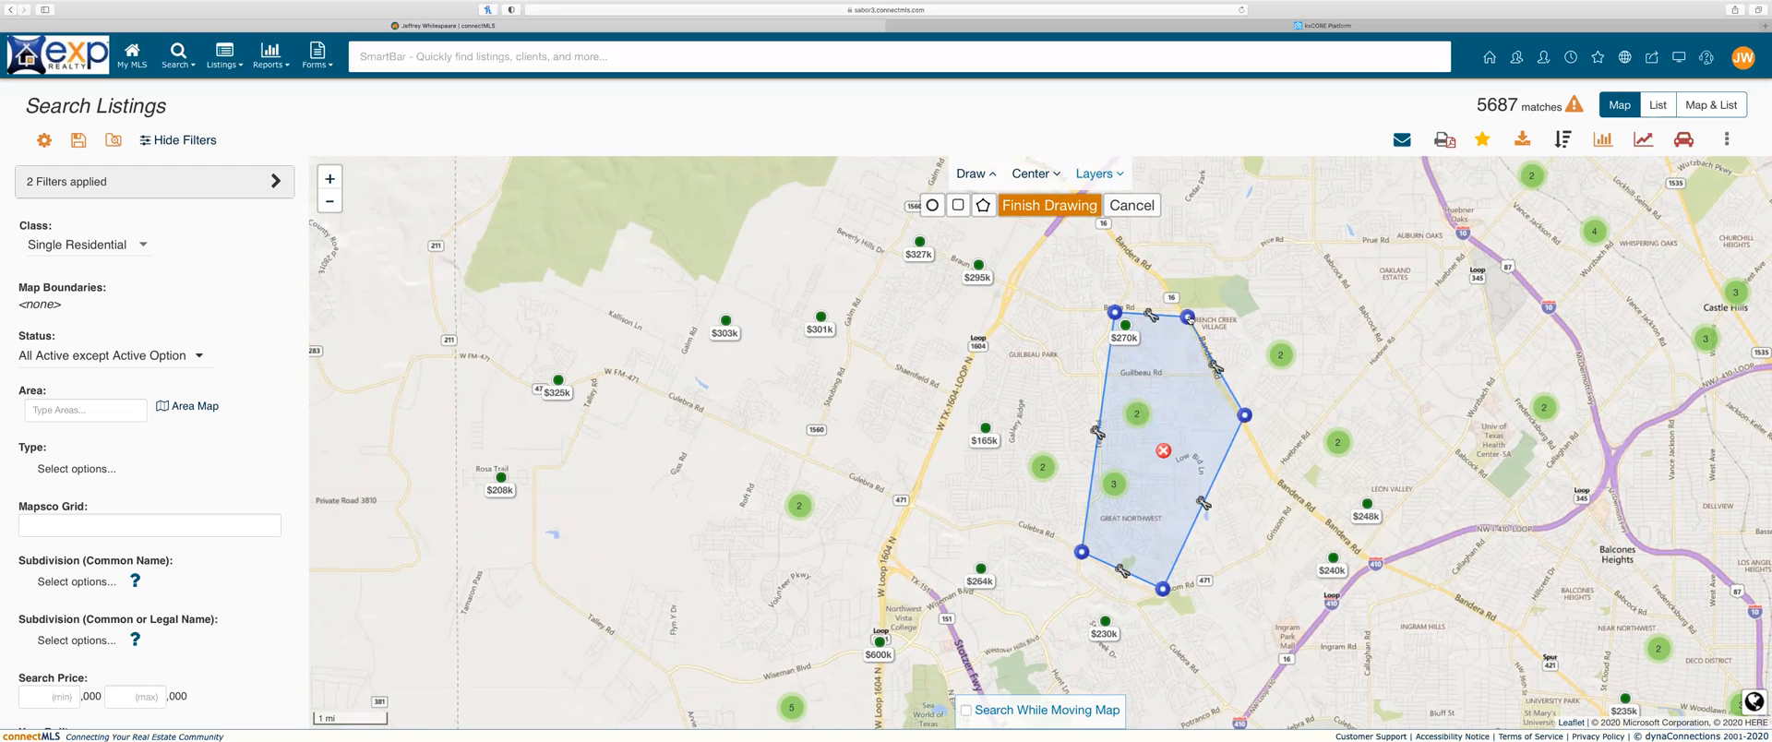
left_click_drag(1202, 503, 1364, 567)
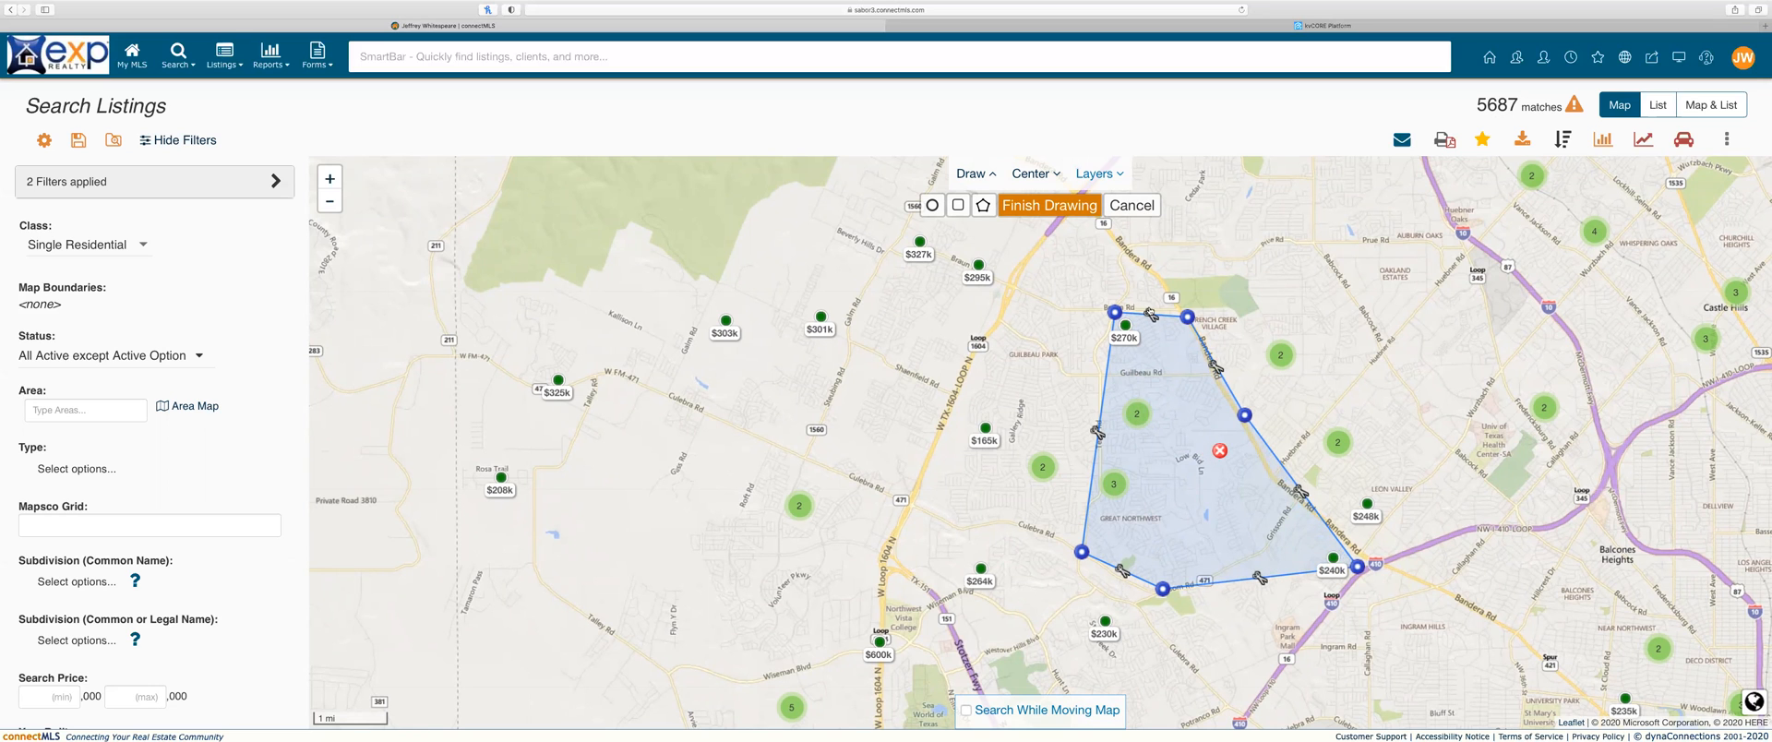
left_click(1092, 212)
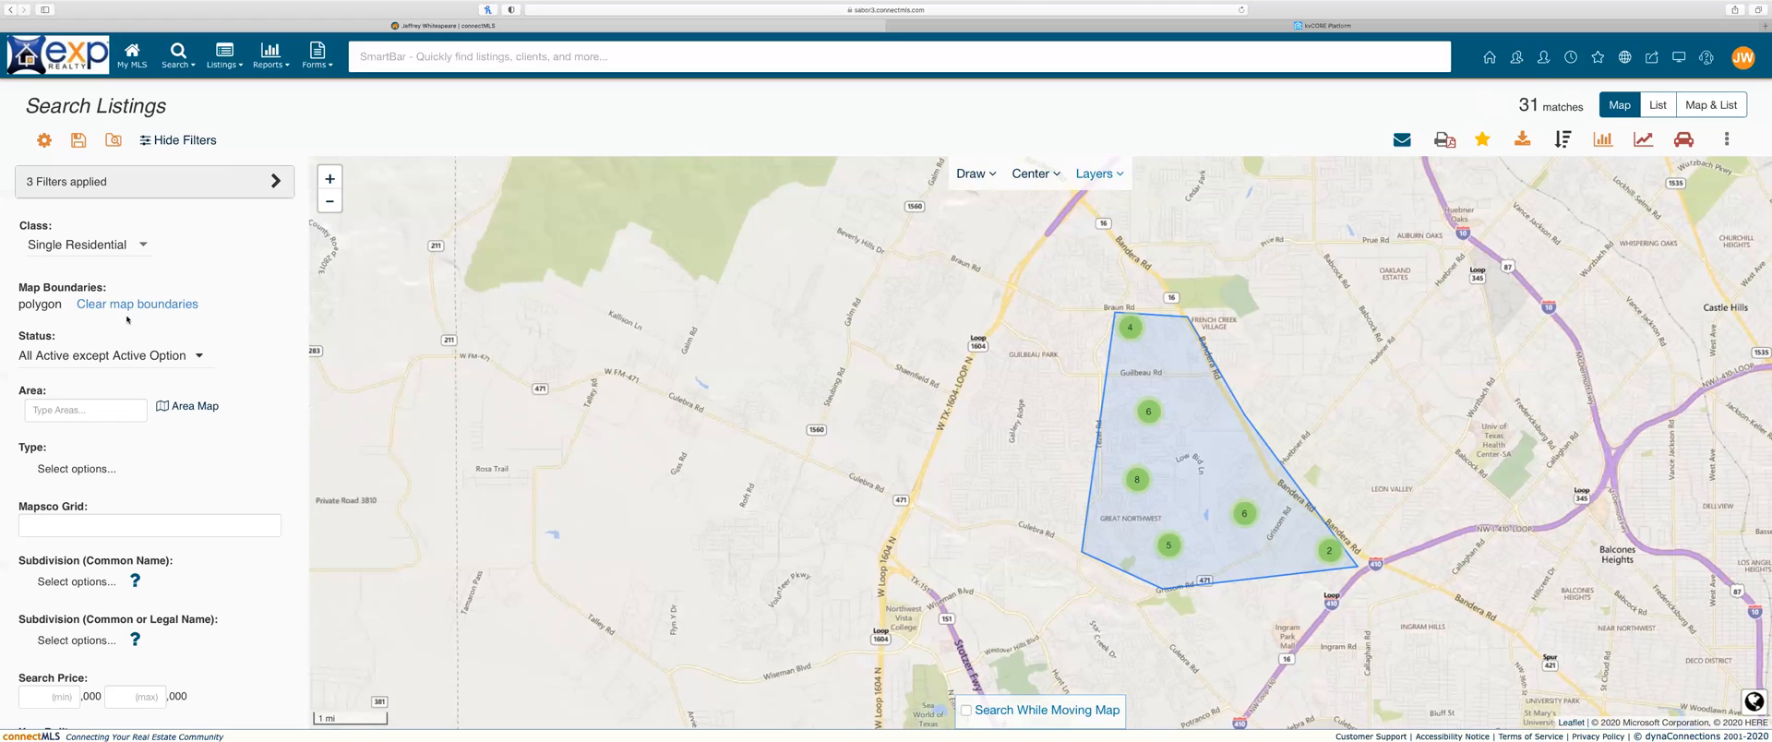
scroll(176, 429, "down", 4)
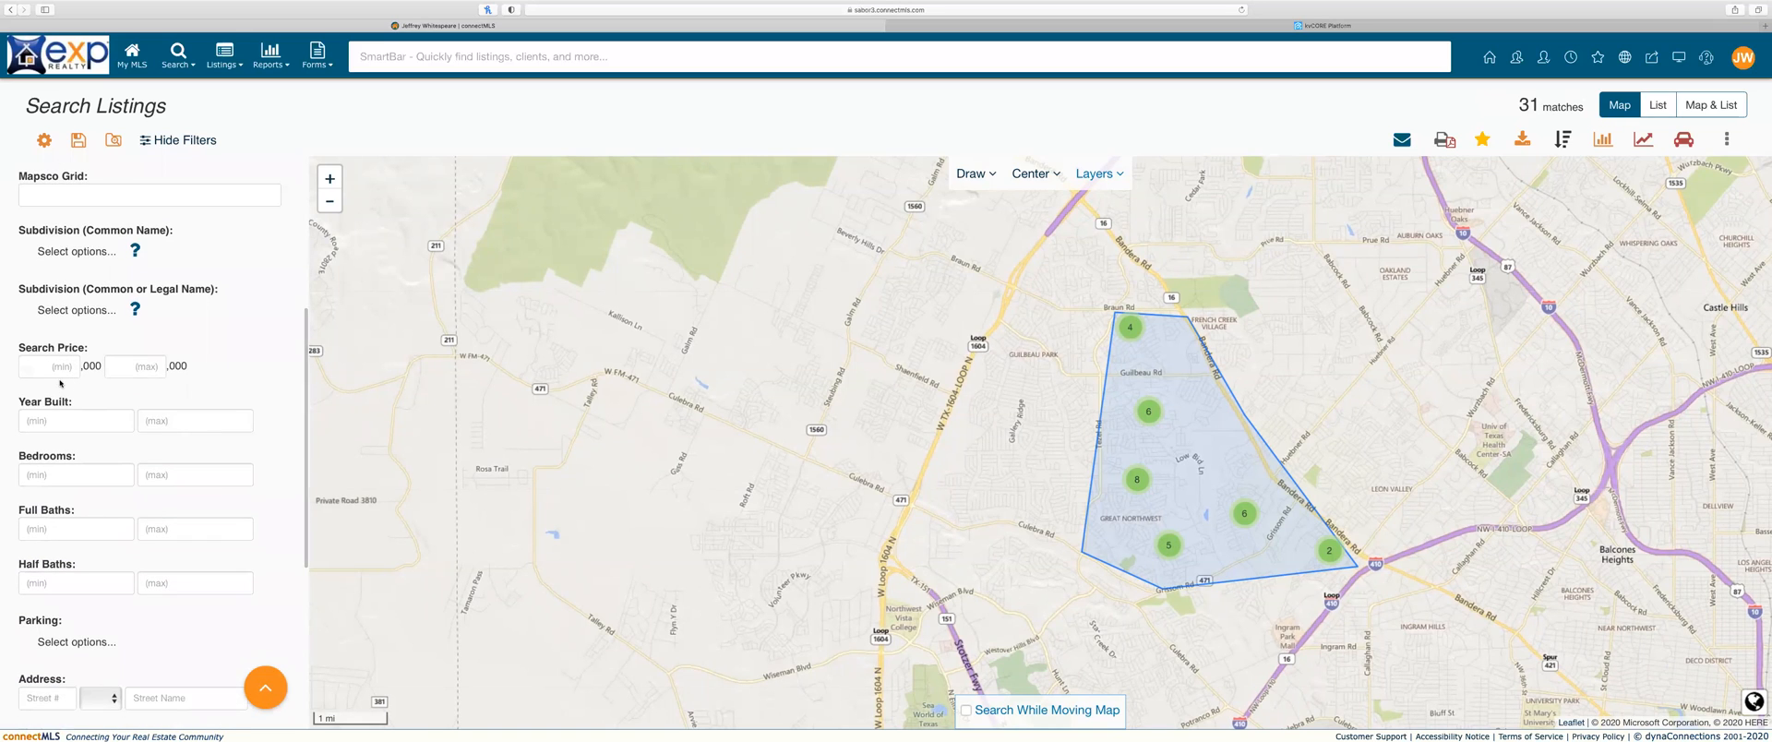
left_click(70, 370)
type("300")
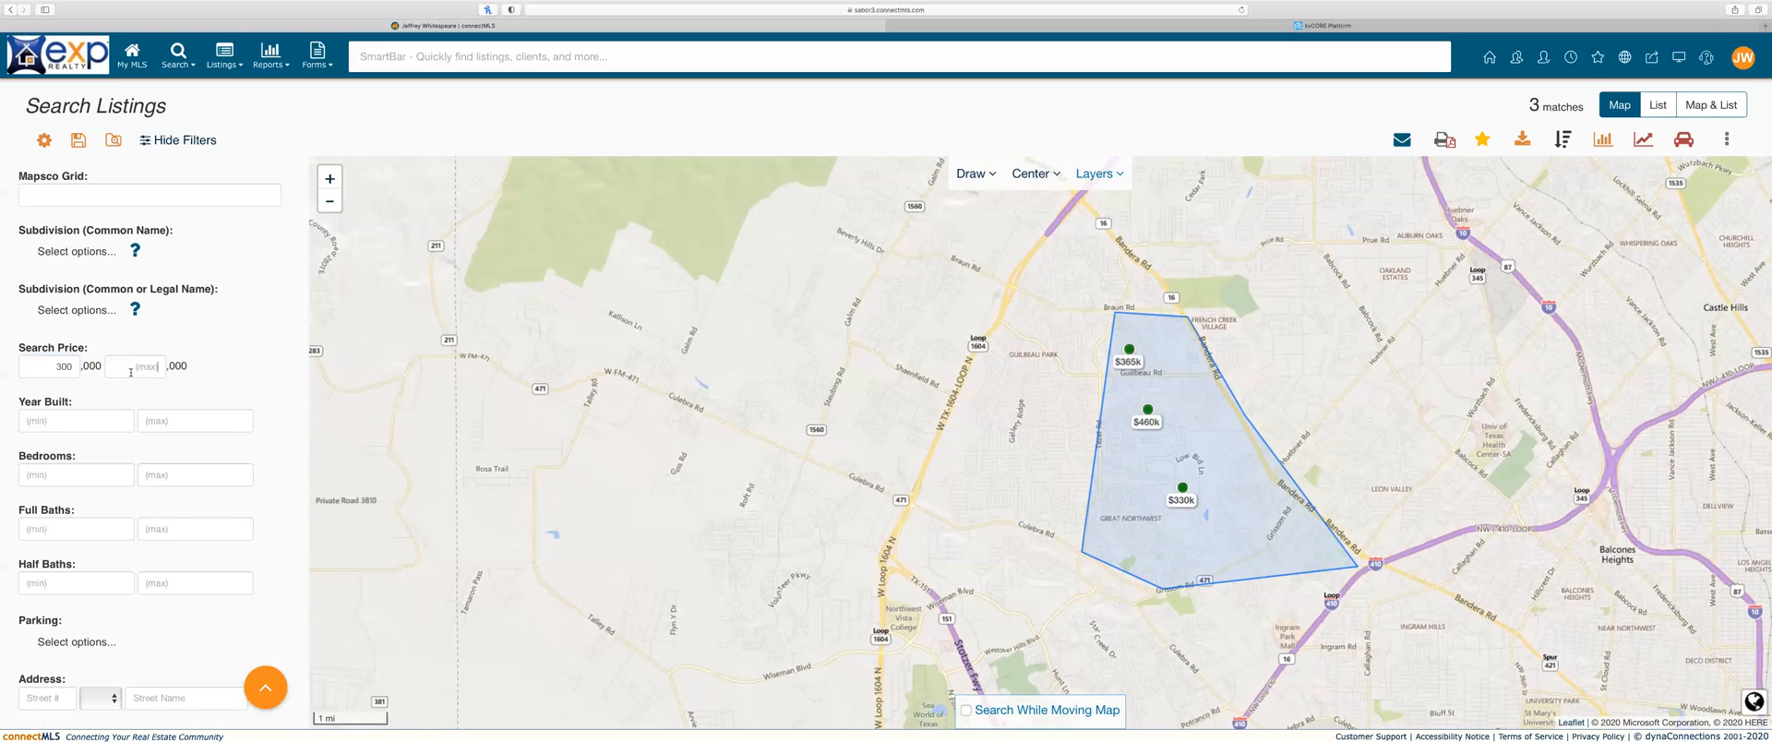
left_click(130, 369)
double_click(65, 369)
type("2")
left_click(136, 369)
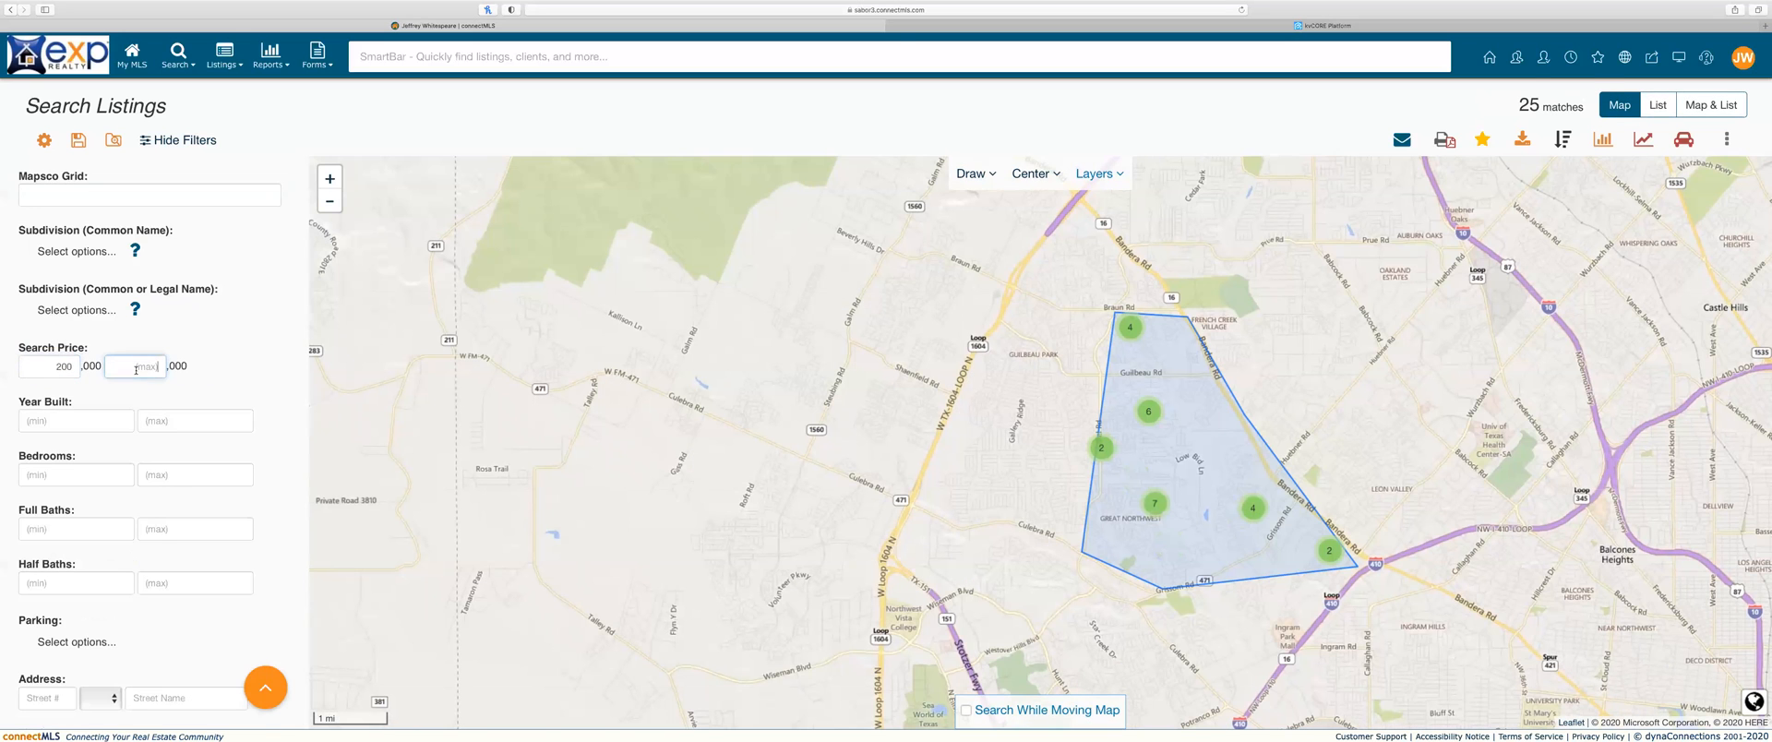
type("3000")
key("BackSpace")
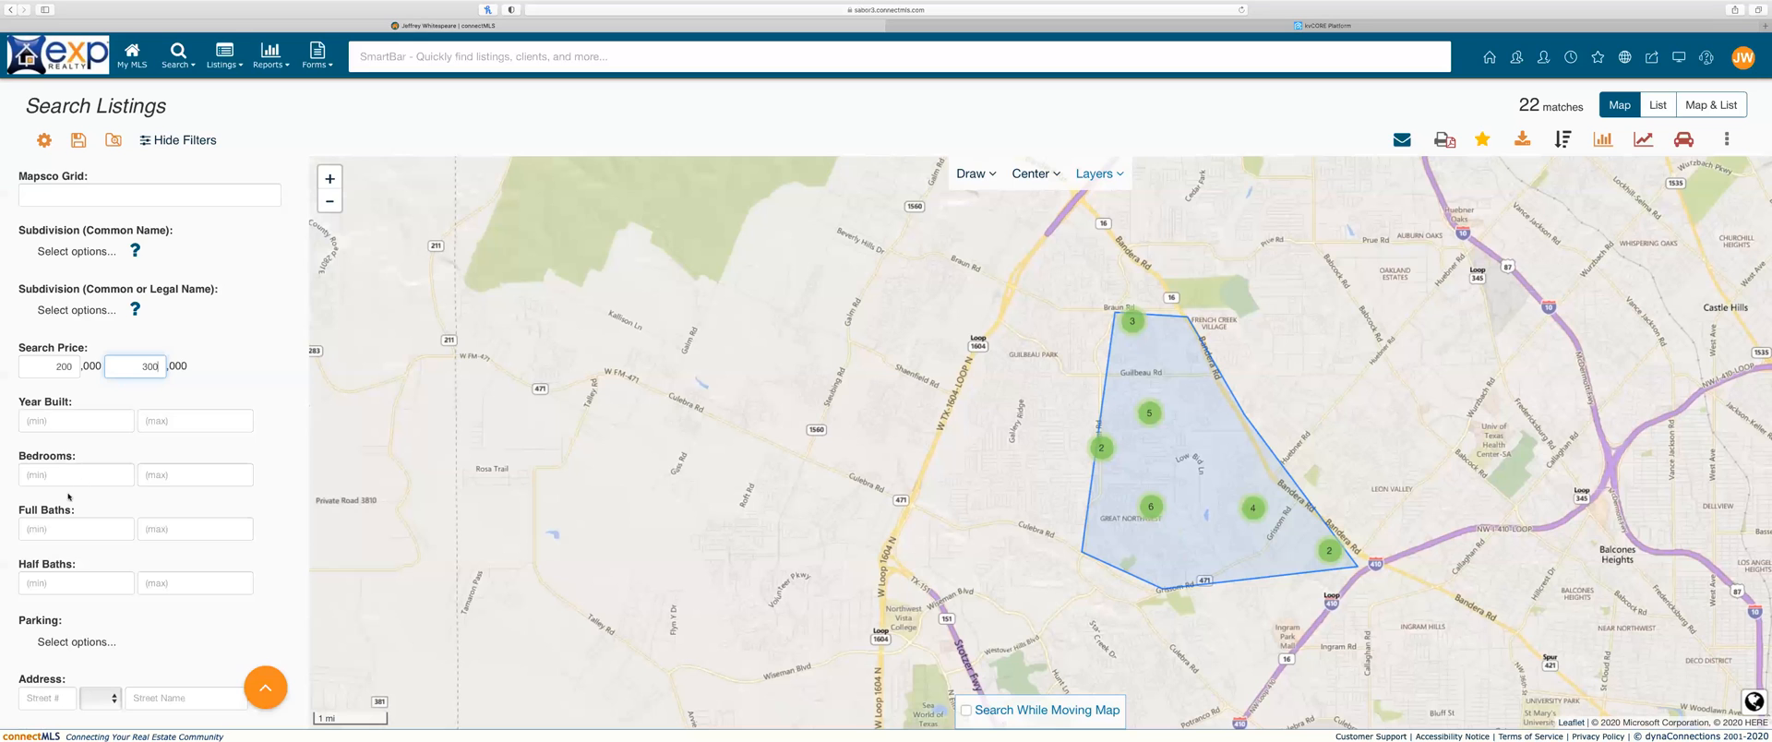
scroll(68, 497, "down", 3)
scroll(68, 494, "up", 1)
scroll(68, 494, "up", 5)
scroll(69, 494, "down", 10)
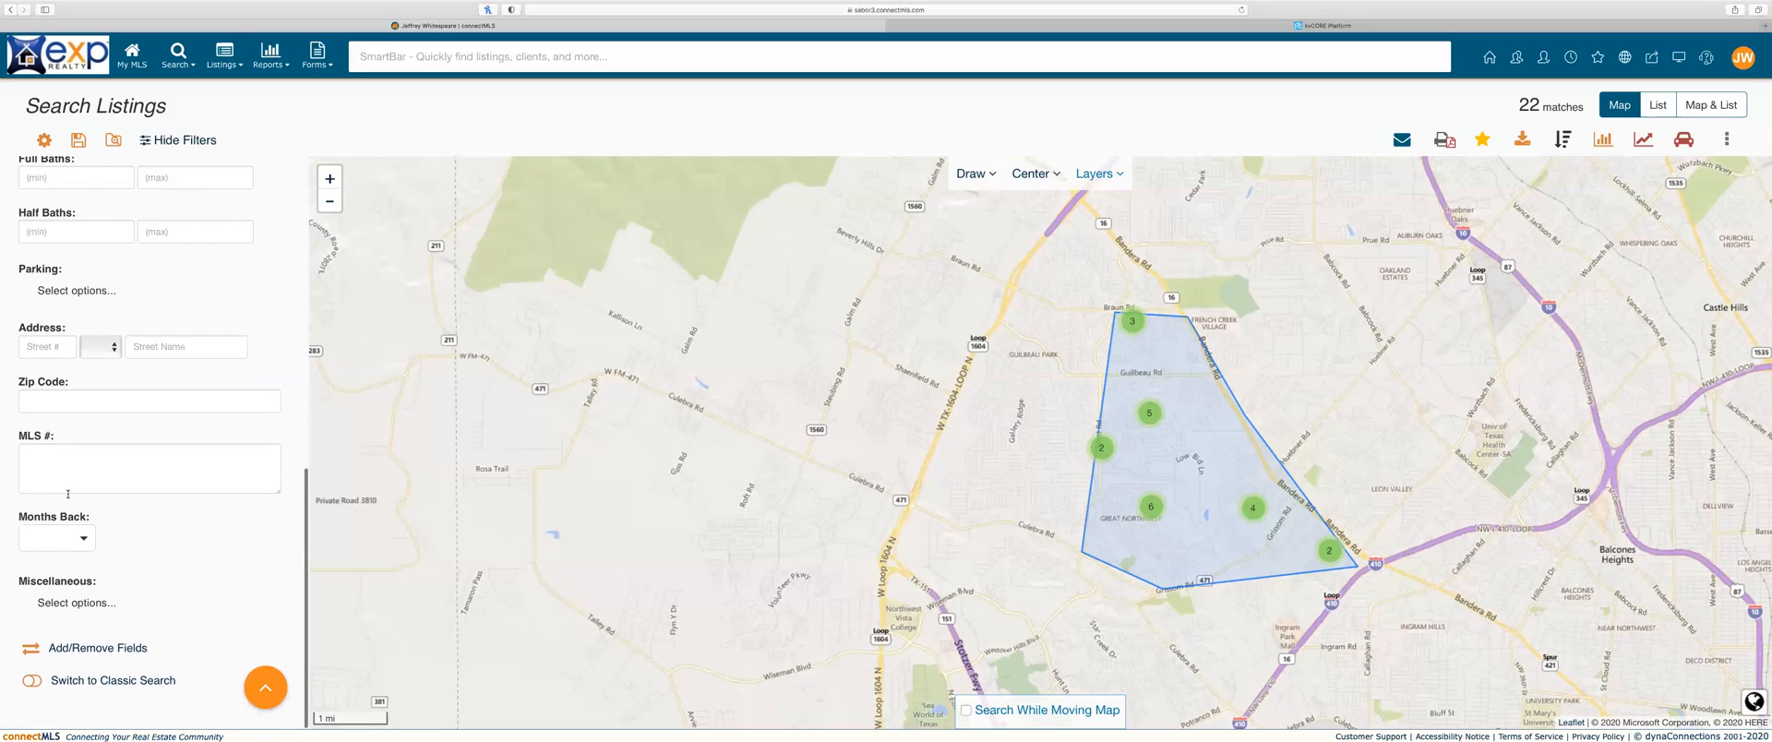
scroll(123, 353, "up", 10)
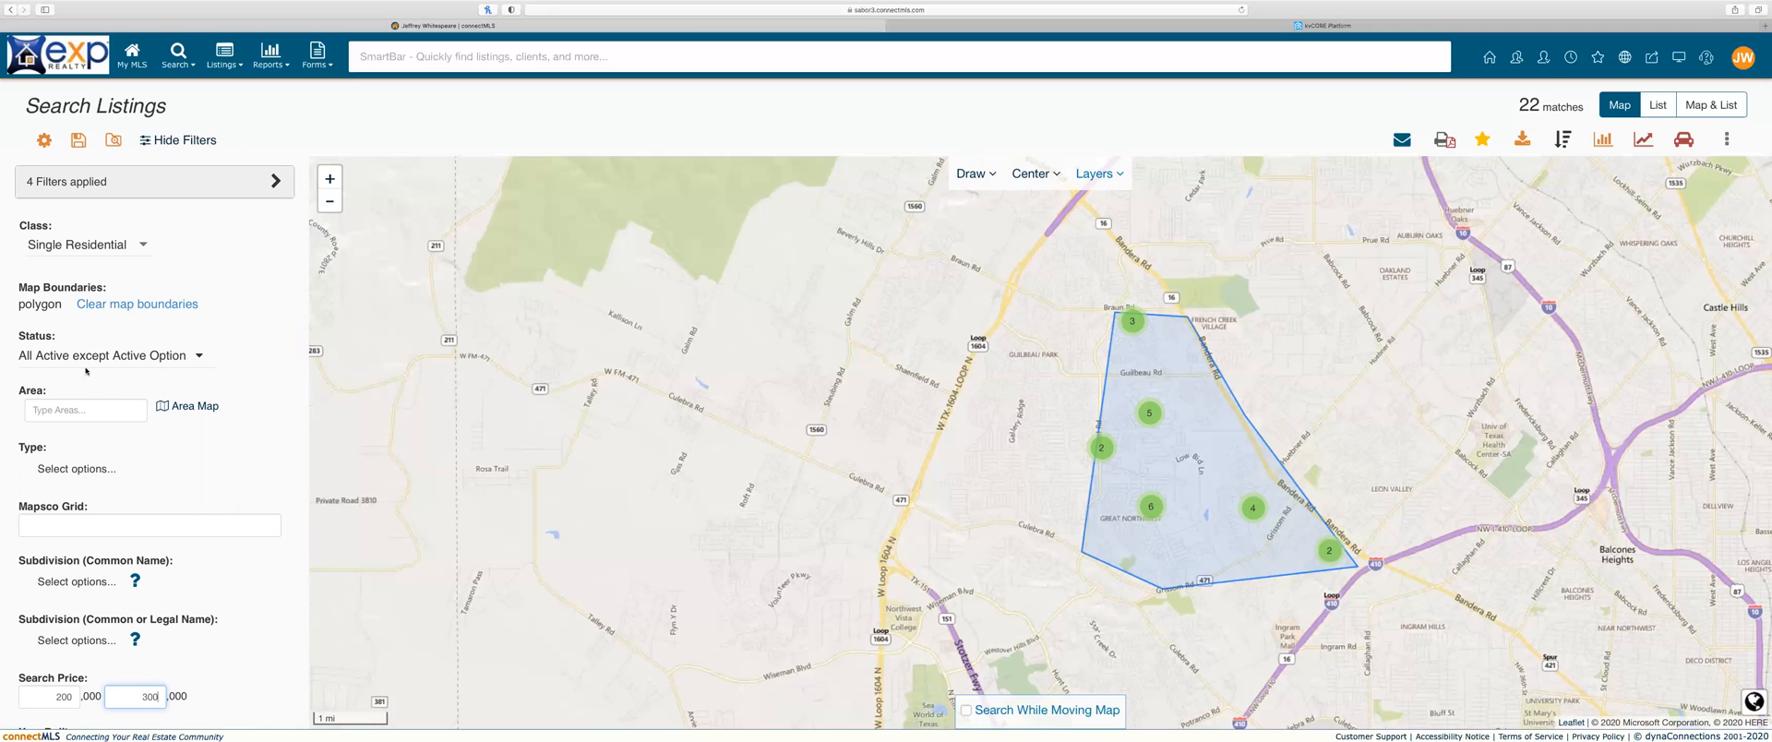
scroll(156, 424, "down", 5)
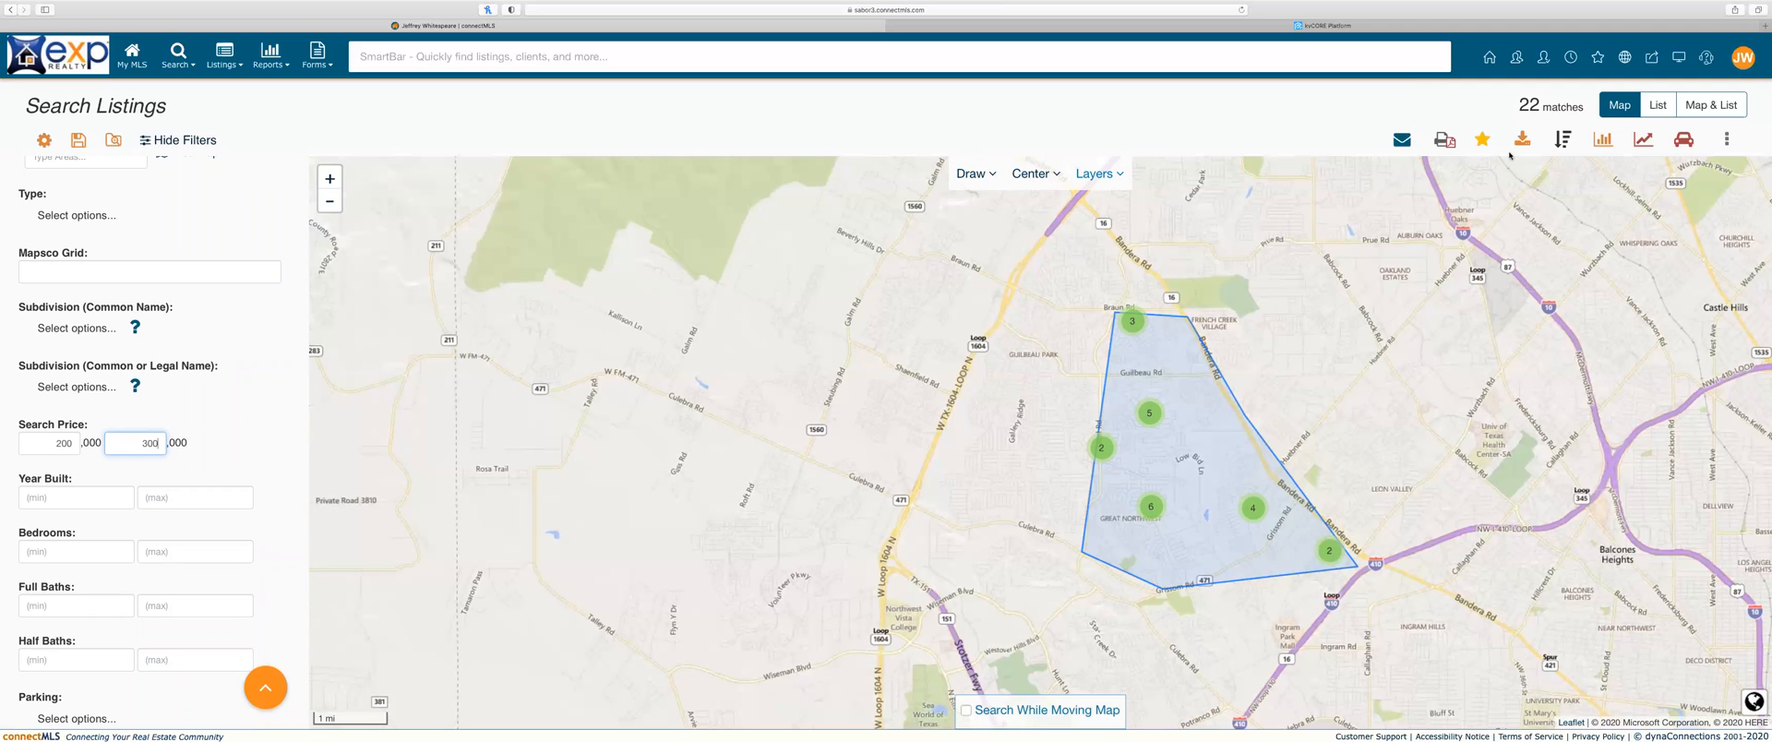
Step: Switch to the Map & List view, showing the listings table beside the map
left_click(1658, 108)
scroll(977, 358, "down", 3)
scroll(977, 357, "up", 3)
left_click(1695, 109)
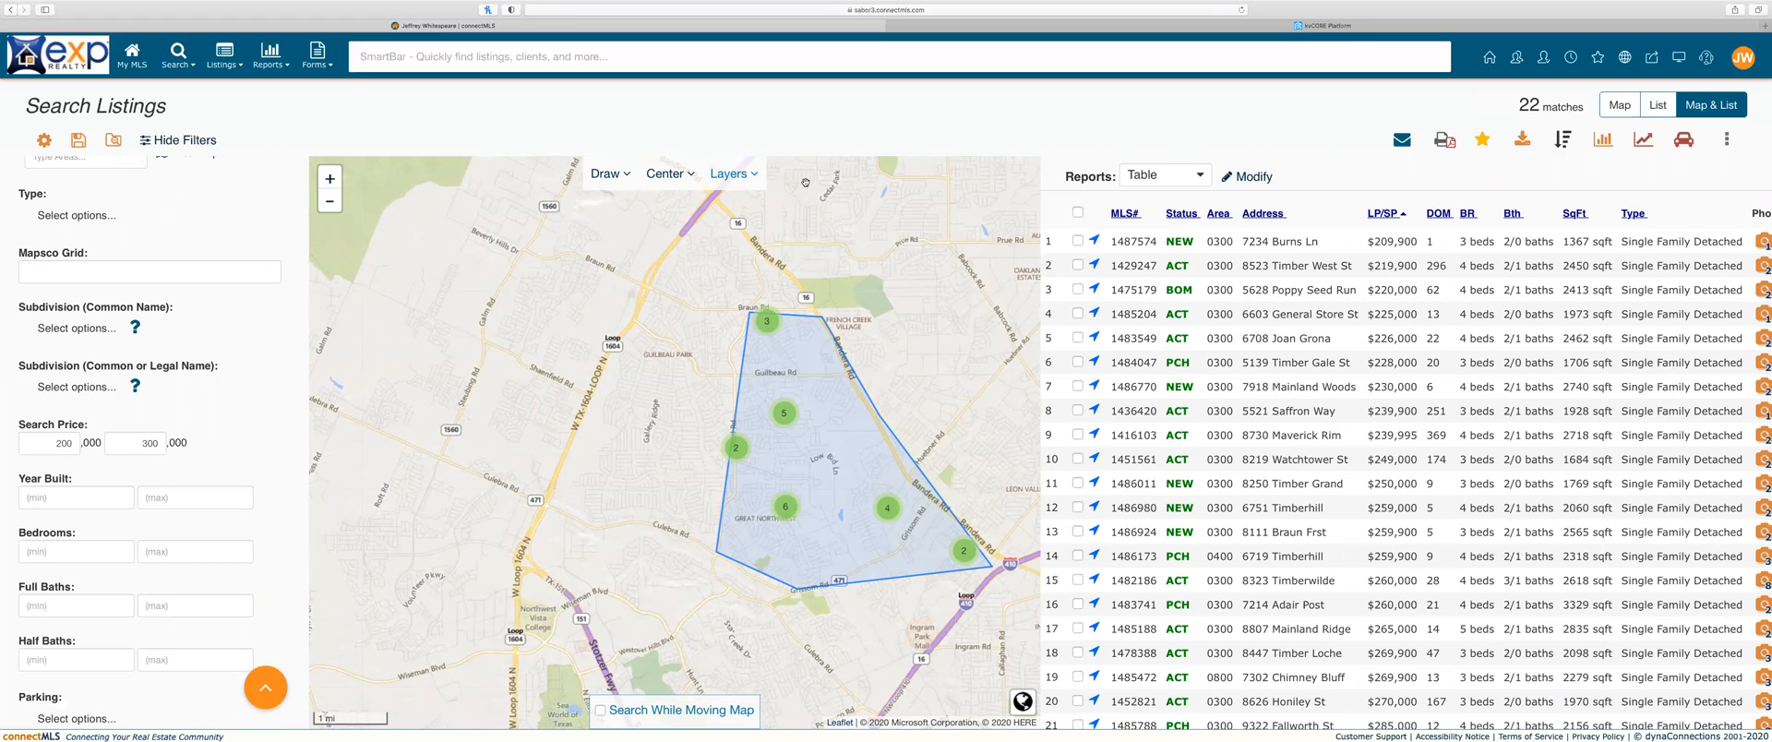
Step: Open the Save Search dialog for the current search
left_click(46, 142)
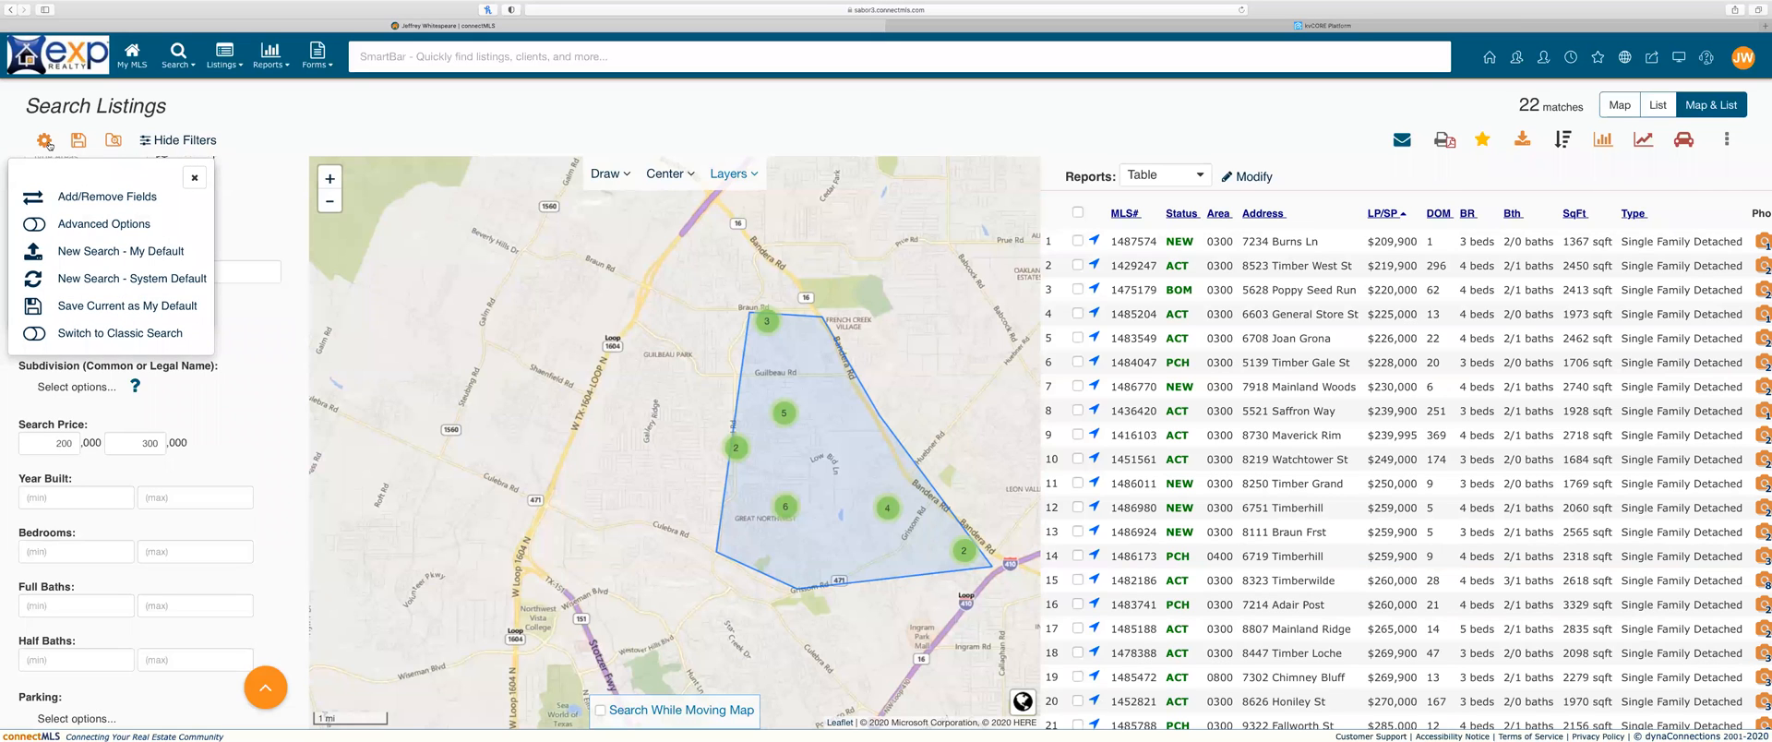
left_click(44, 141)
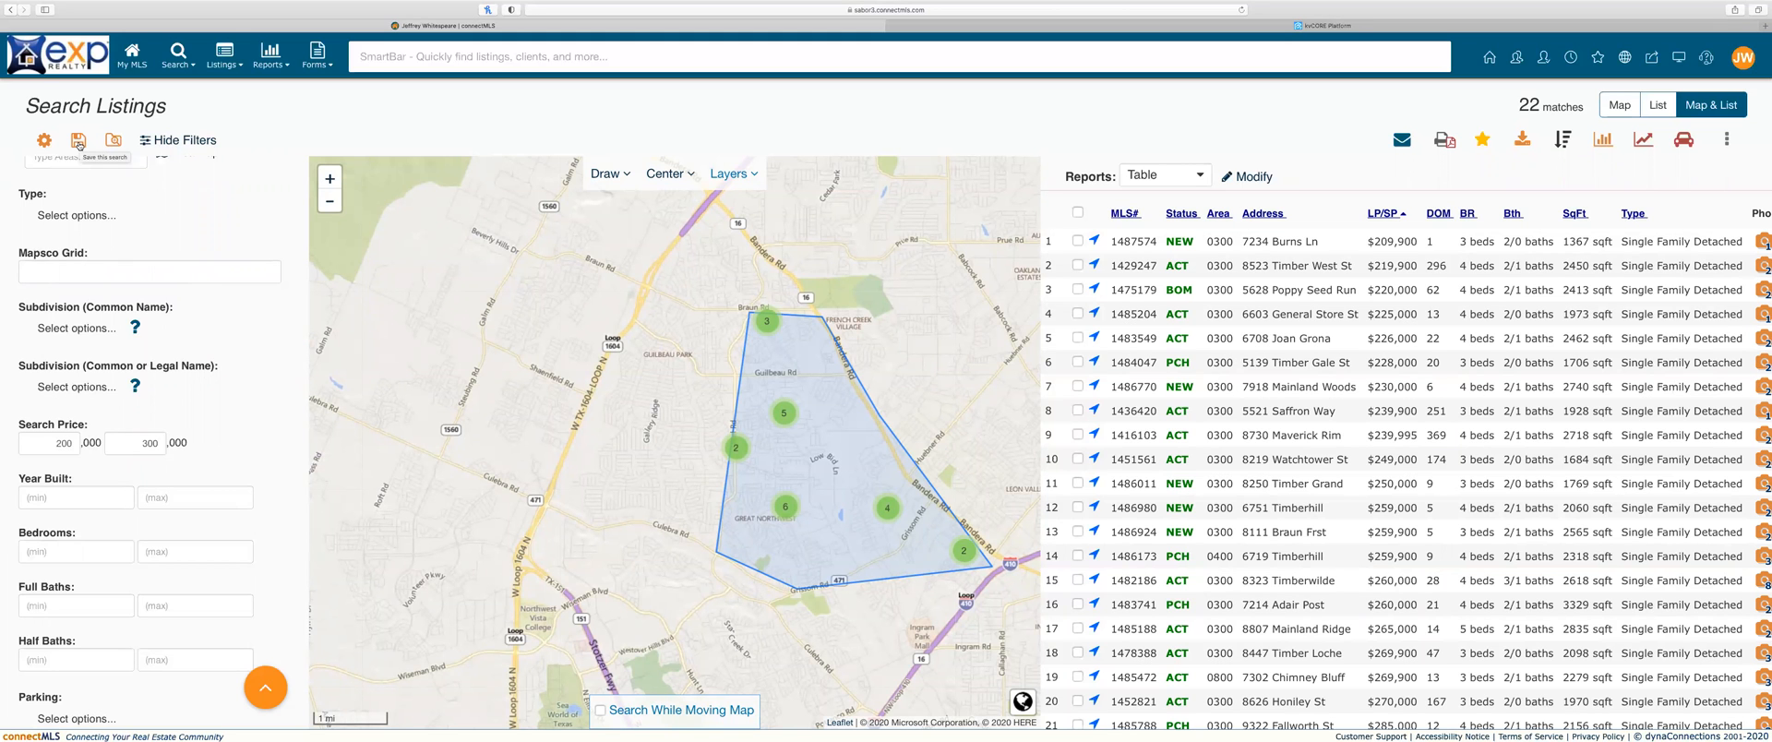
left_click(78, 140)
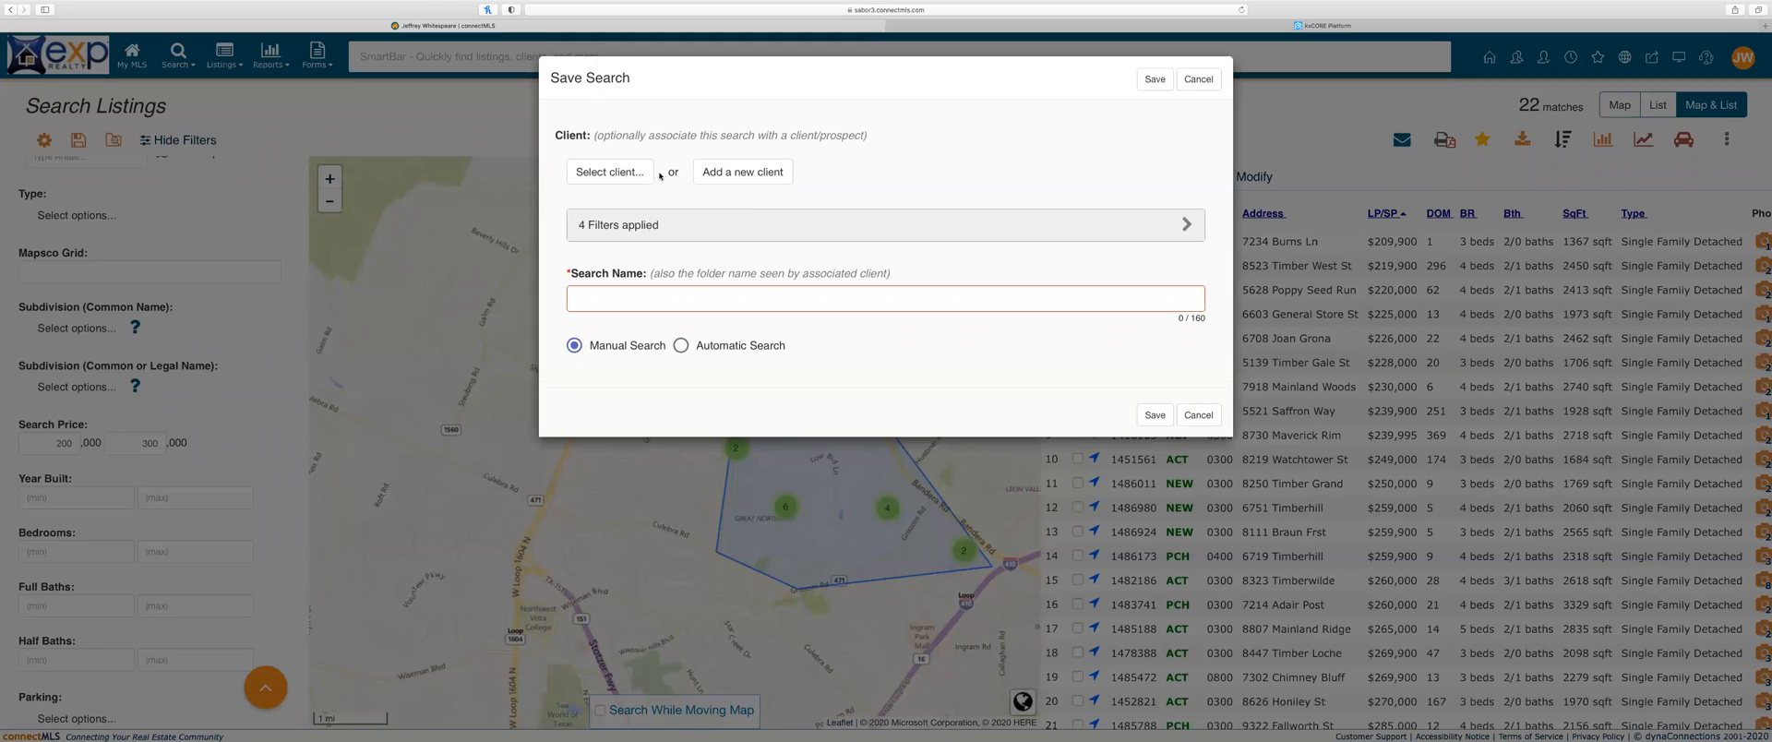
Step: Attach the existing contact as the search's client and expand the 4 applied filters
left_click(644, 175)
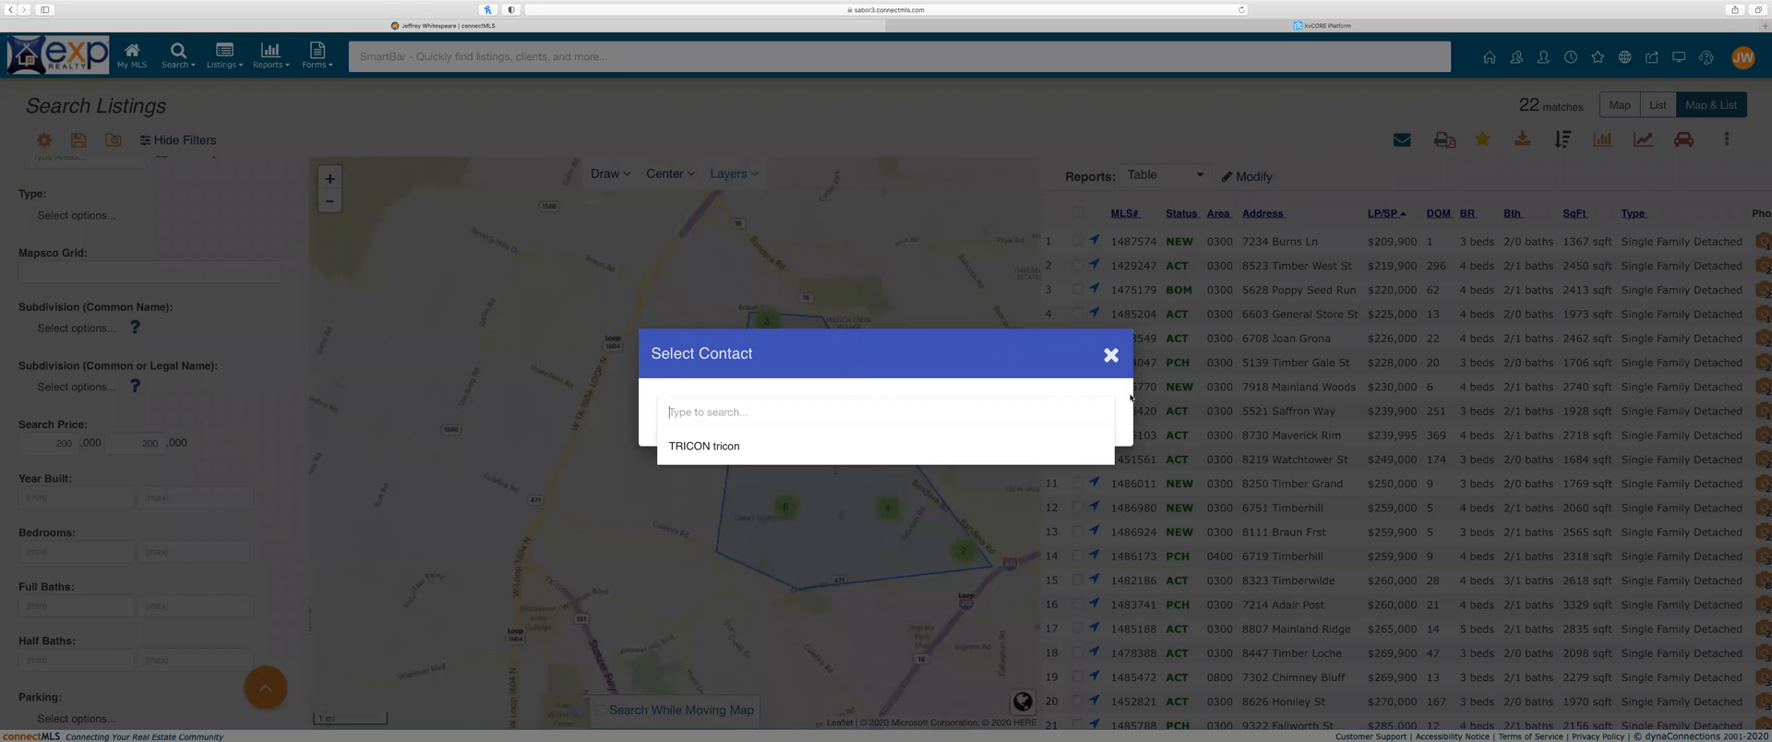
type("jeff")
key("BackSpace")
key("BackSpace")
key("BackSpace")
key("BackSpace")
left_click(1109, 356)
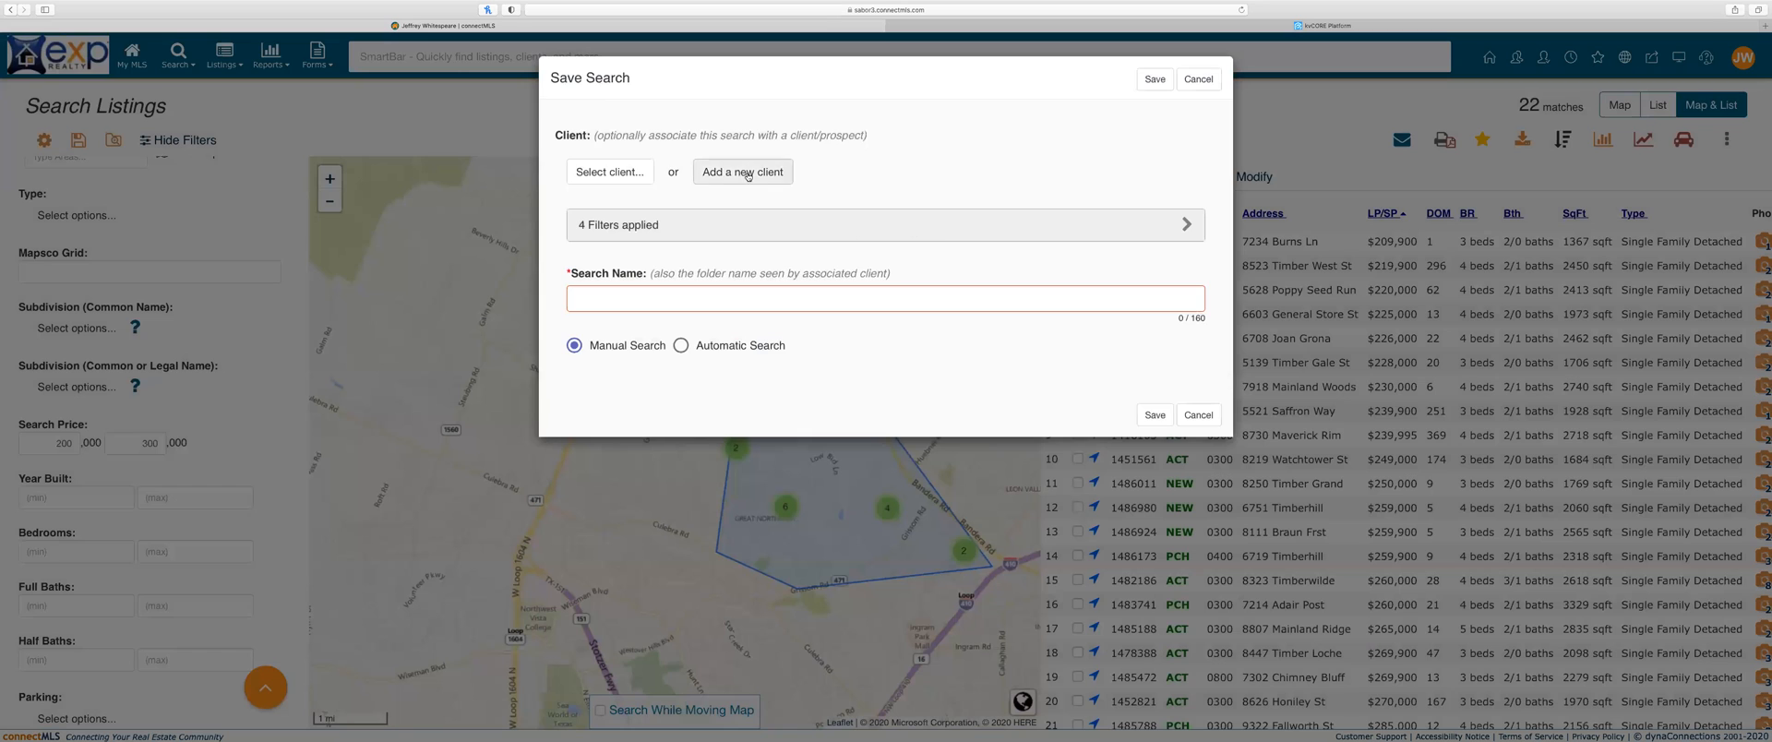
left_click(739, 171)
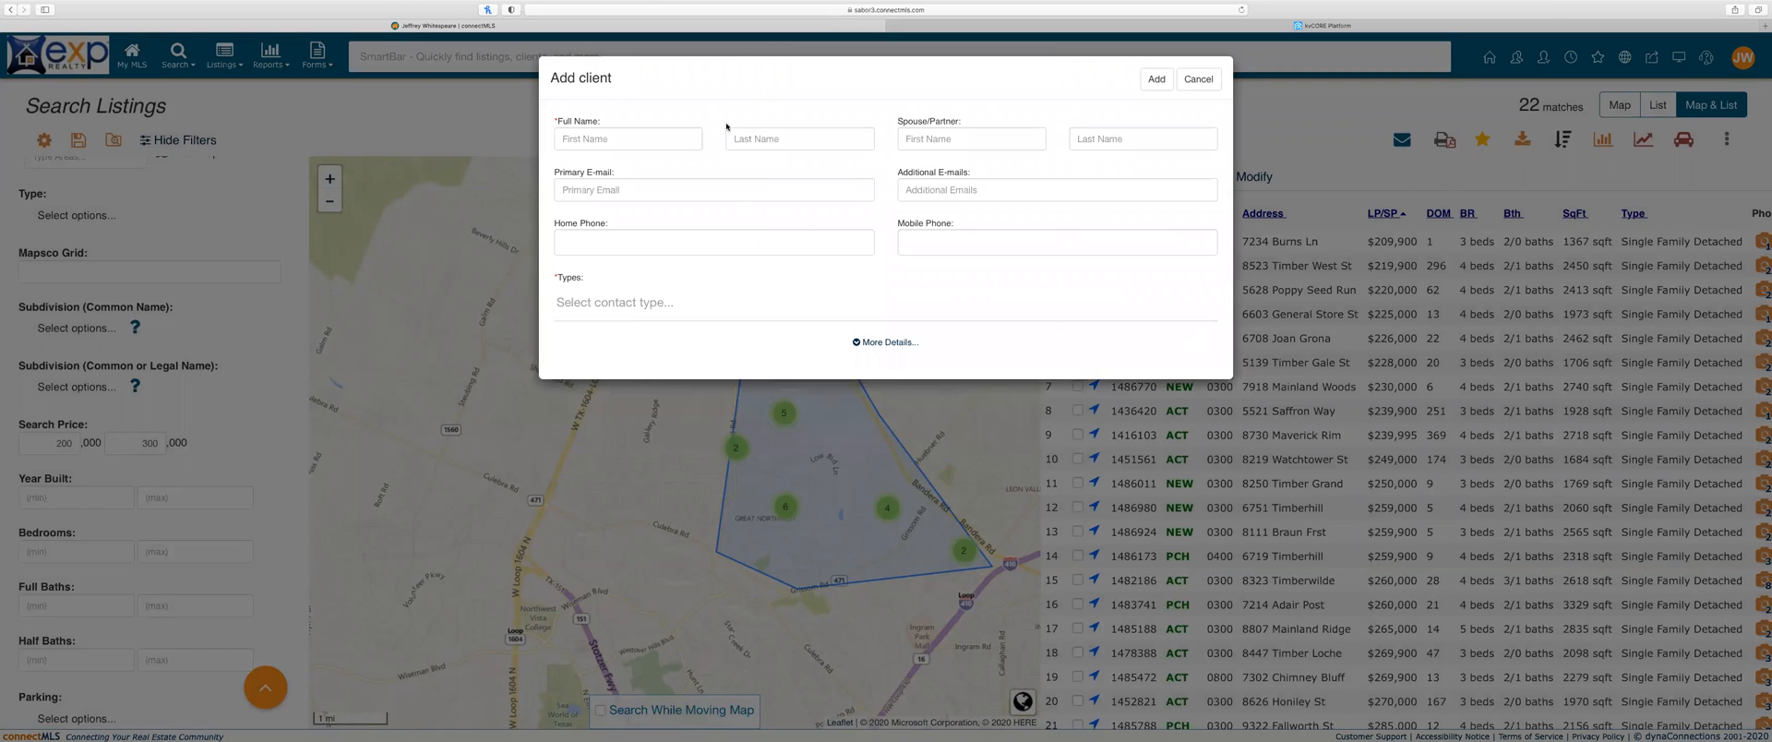
left_click(1194, 81)
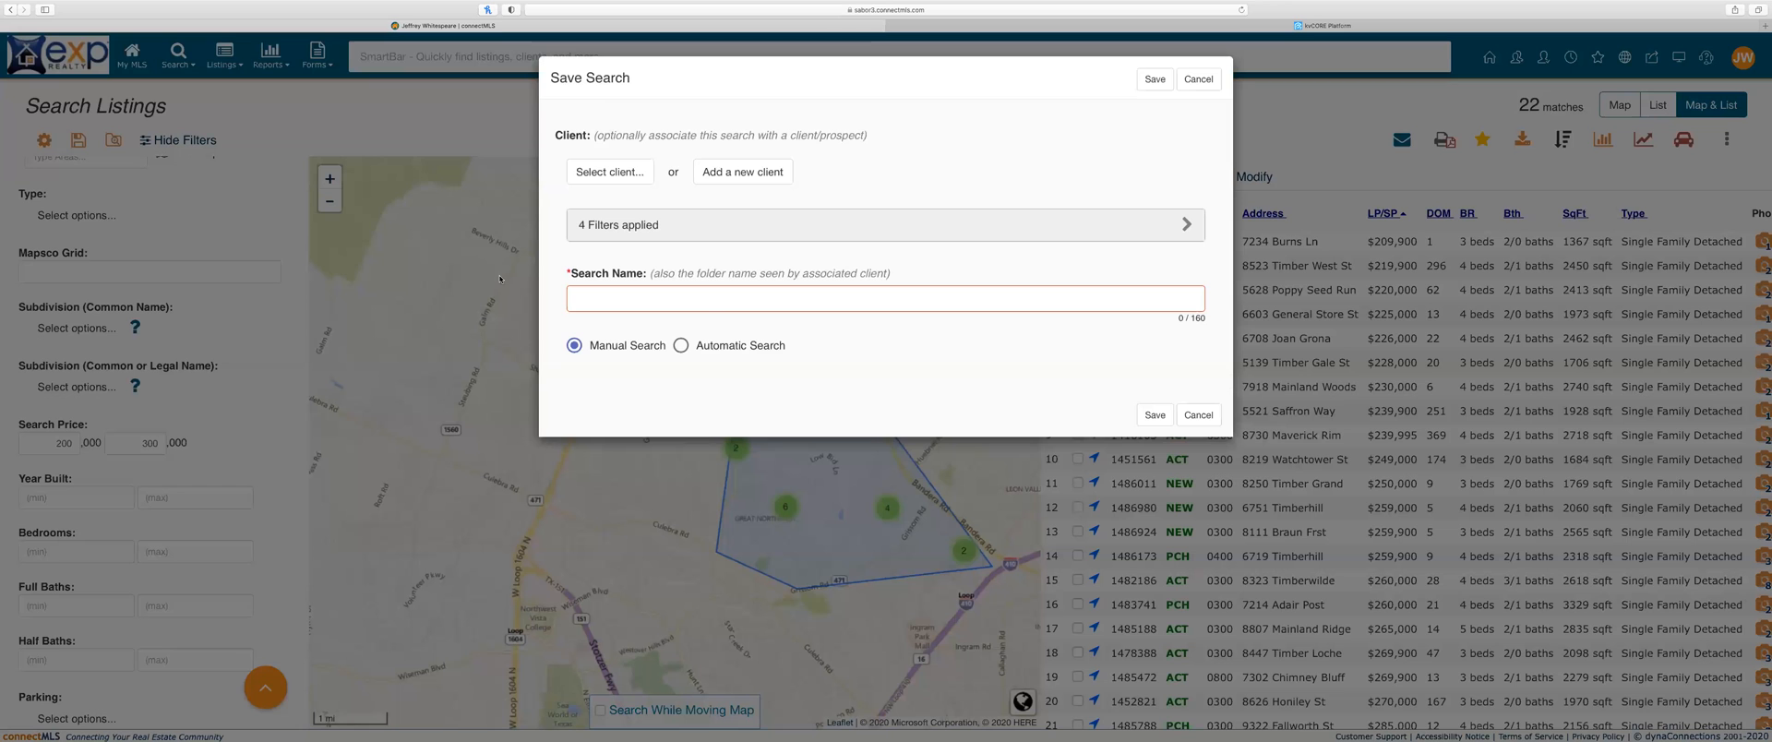
left_click(609, 172)
left_click(728, 448)
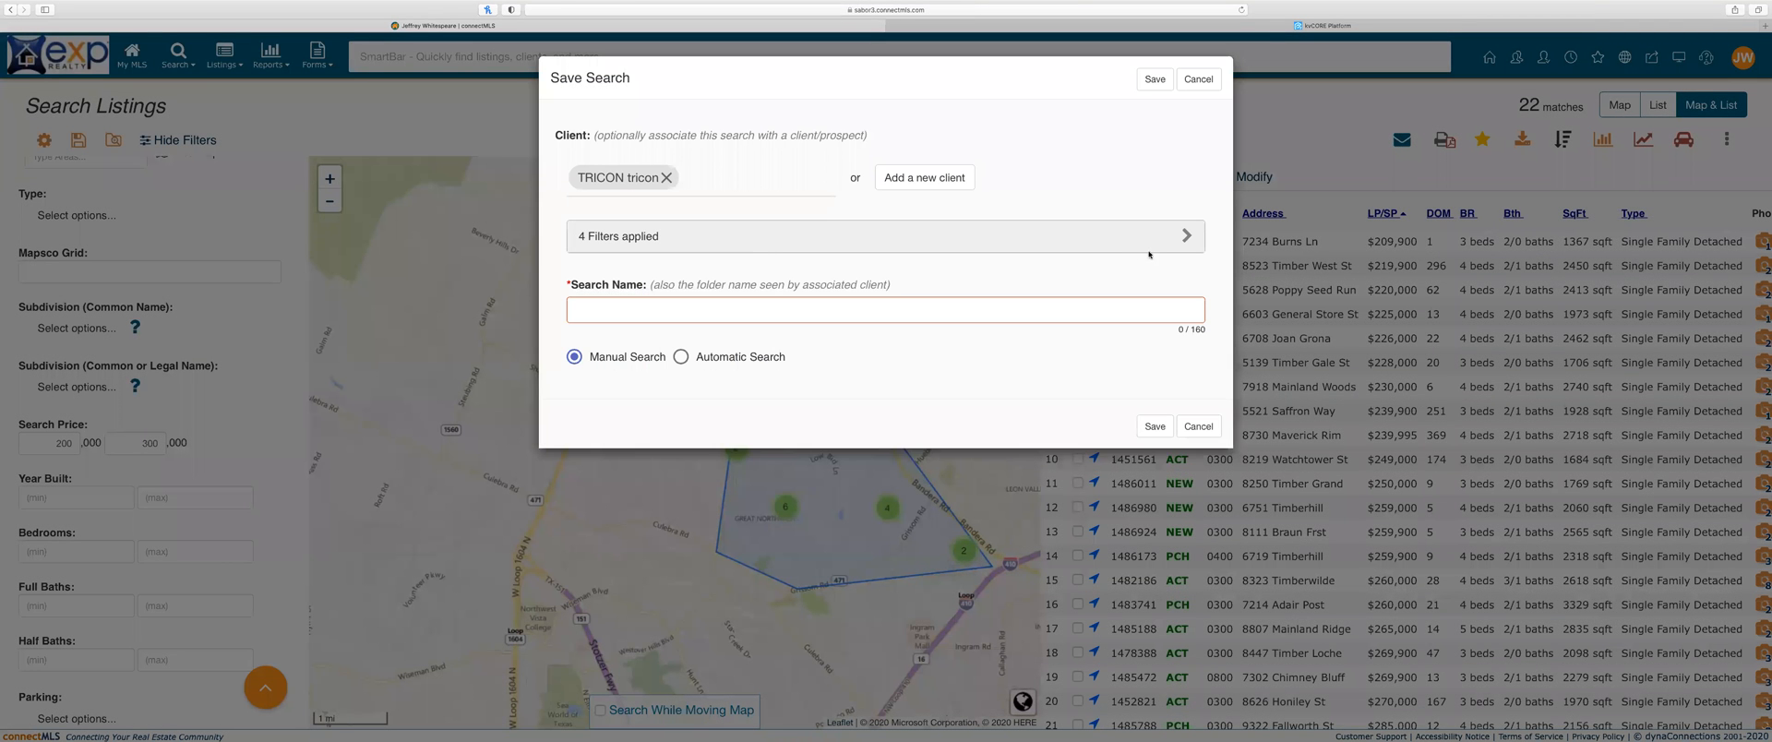
left_click(1185, 236)
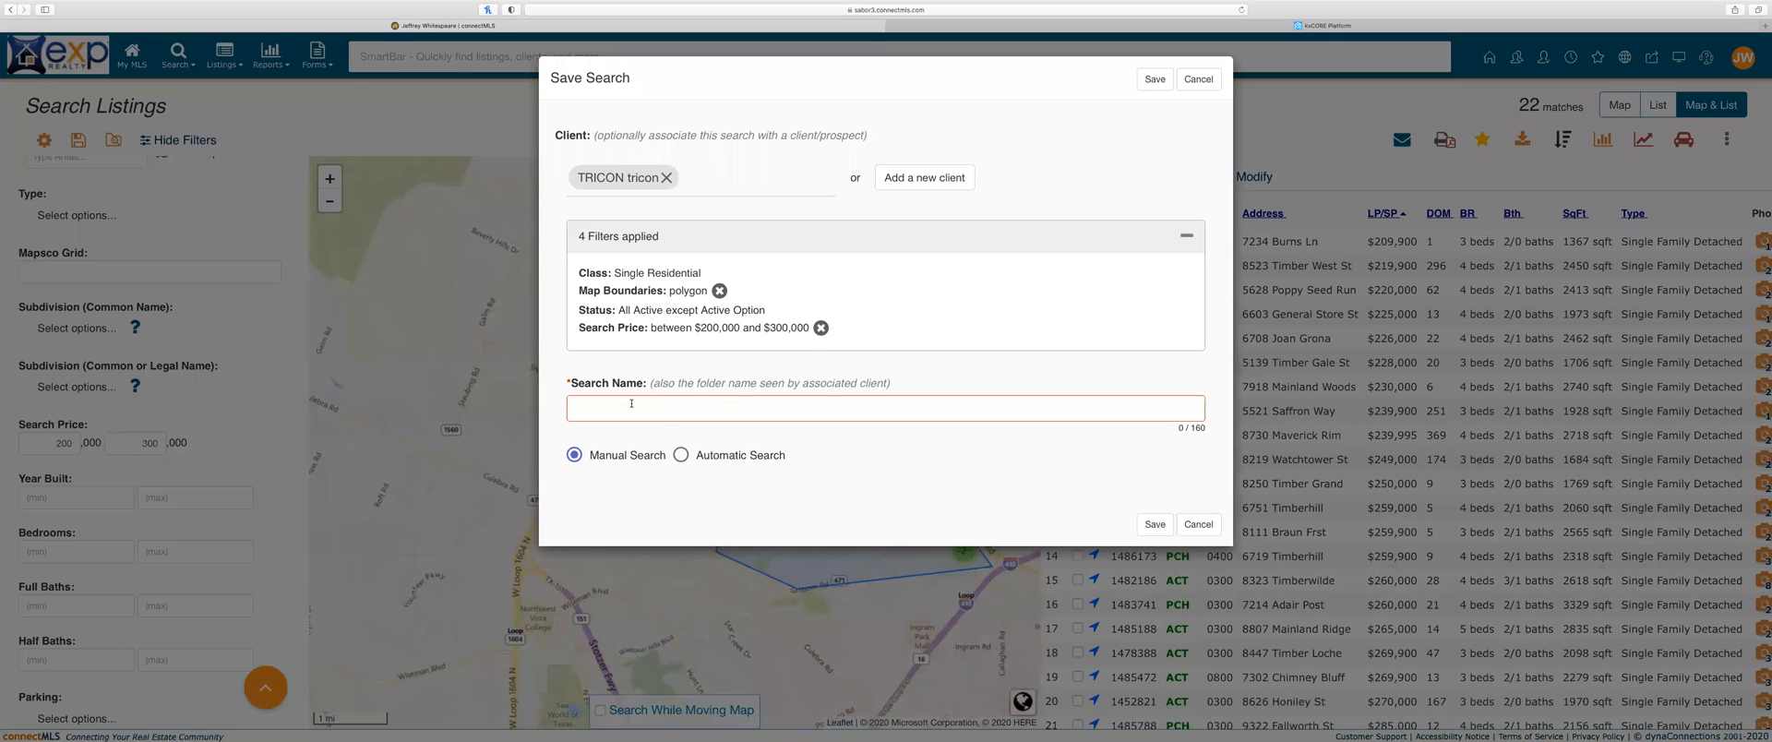
Step: Make the search Automatic, running every 1 day at 8 AM, expiring 12/6/2020
left_click(664, 416)
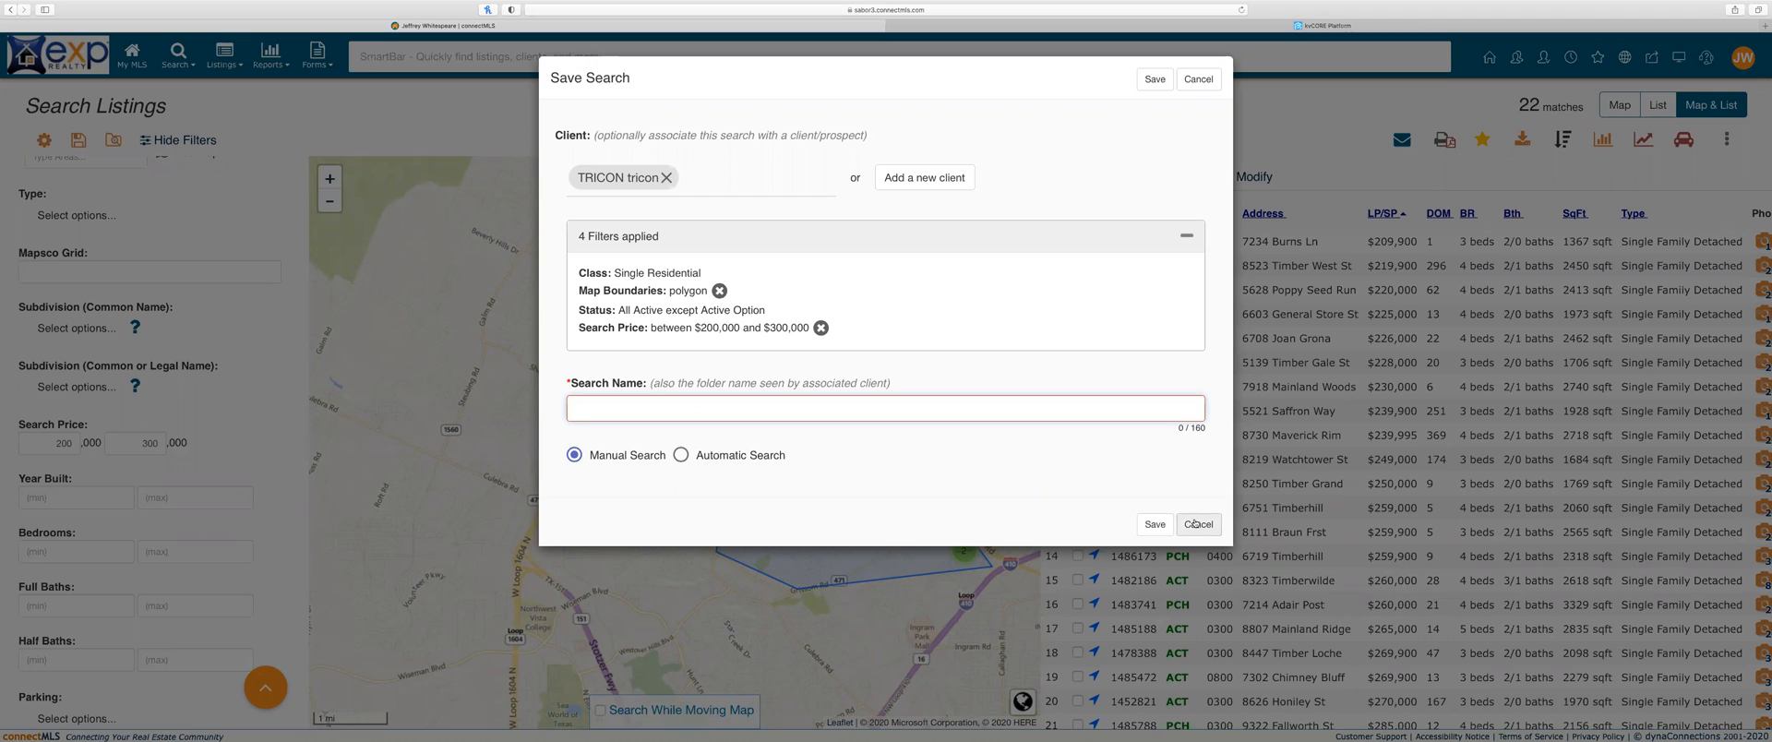
left_click(682, 455)
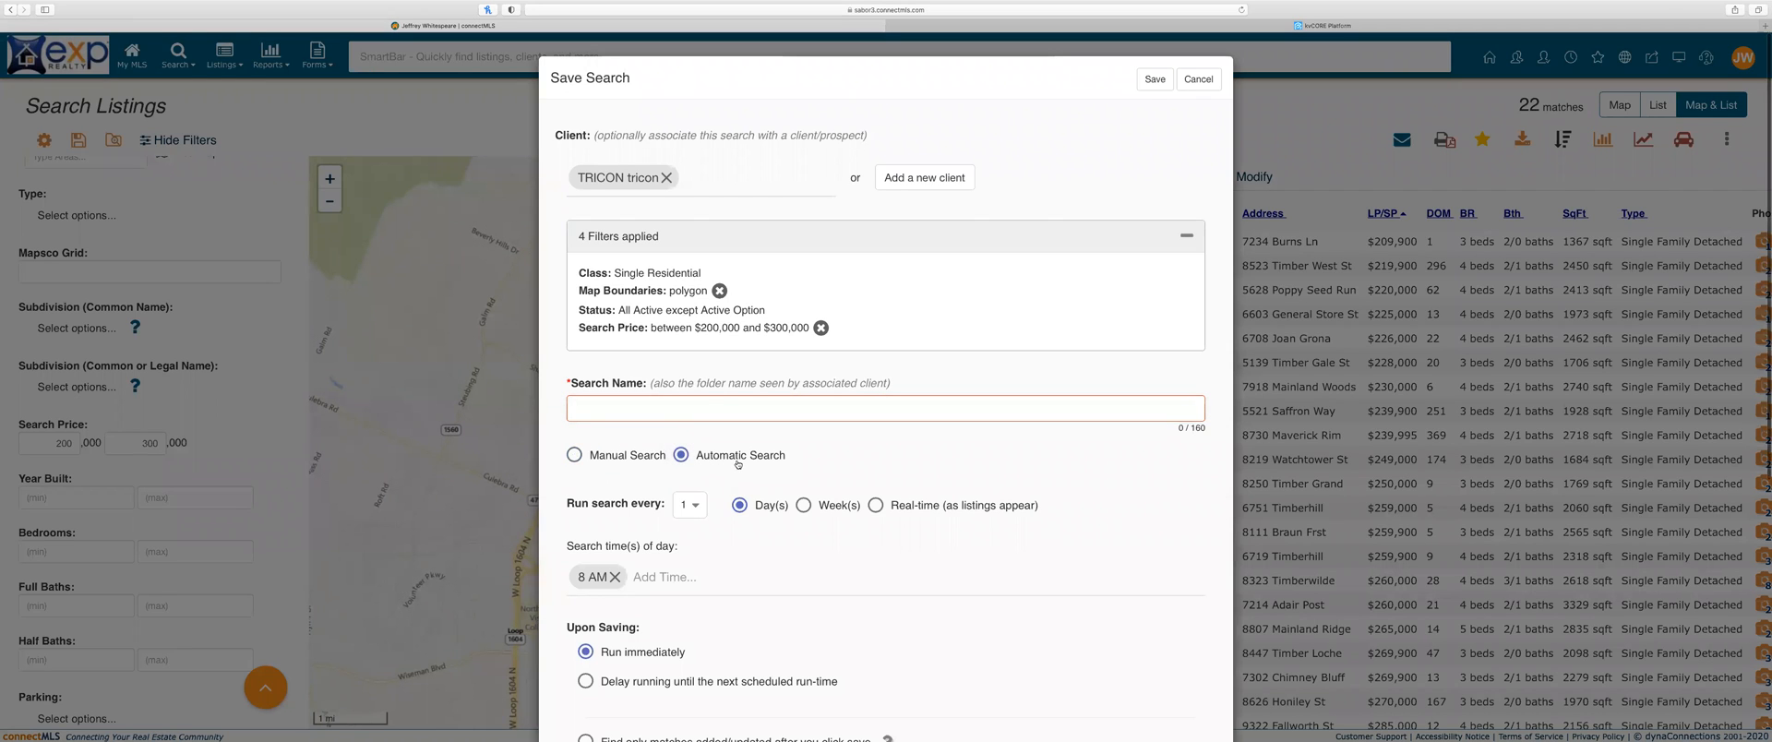
scroll(733, 443, "down", 3)
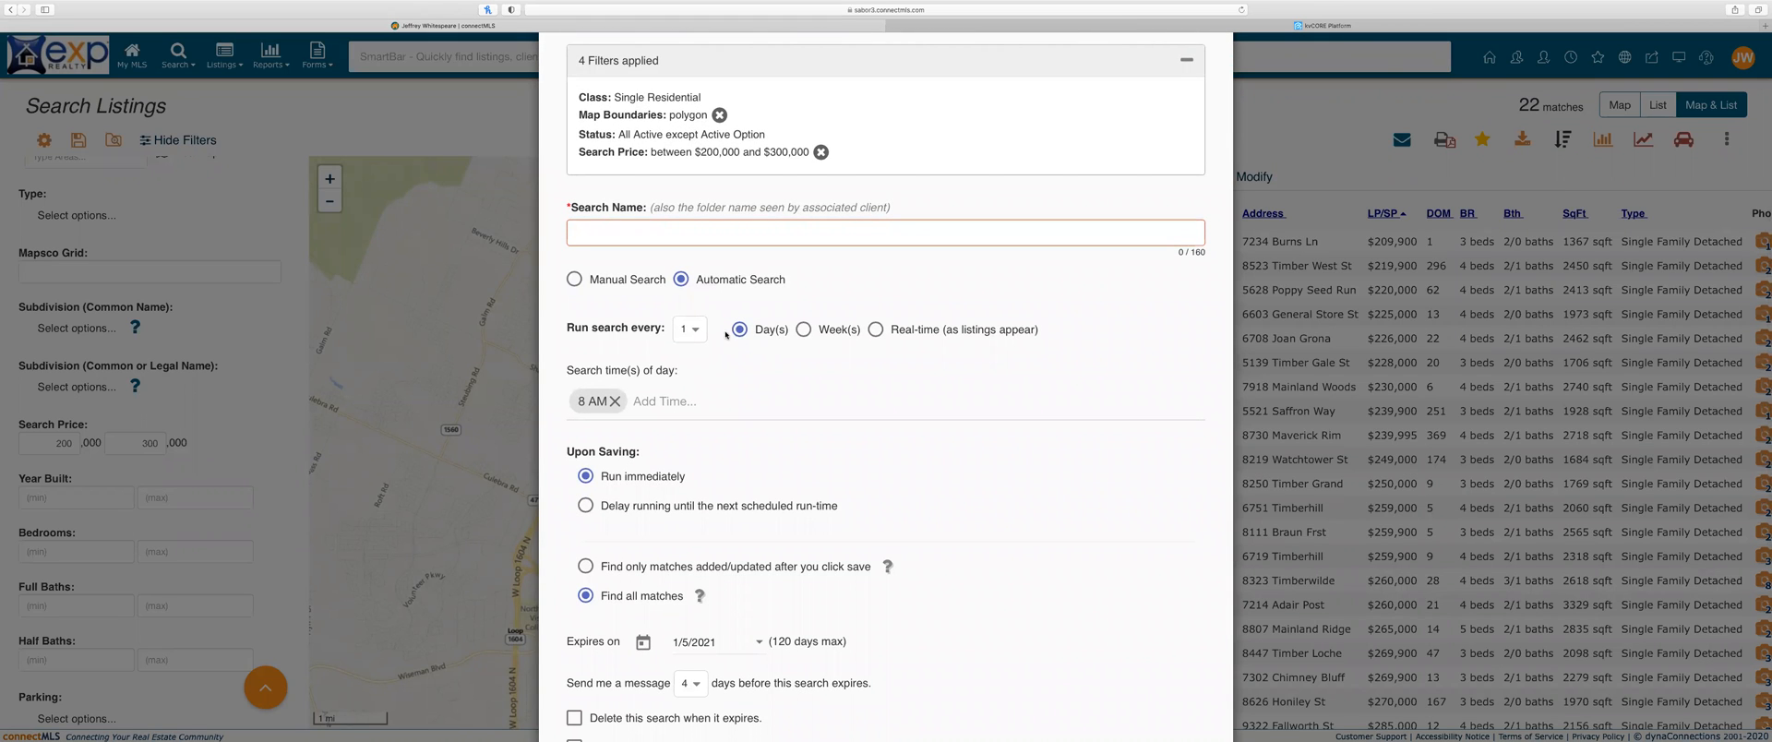
left_click(876, 329)
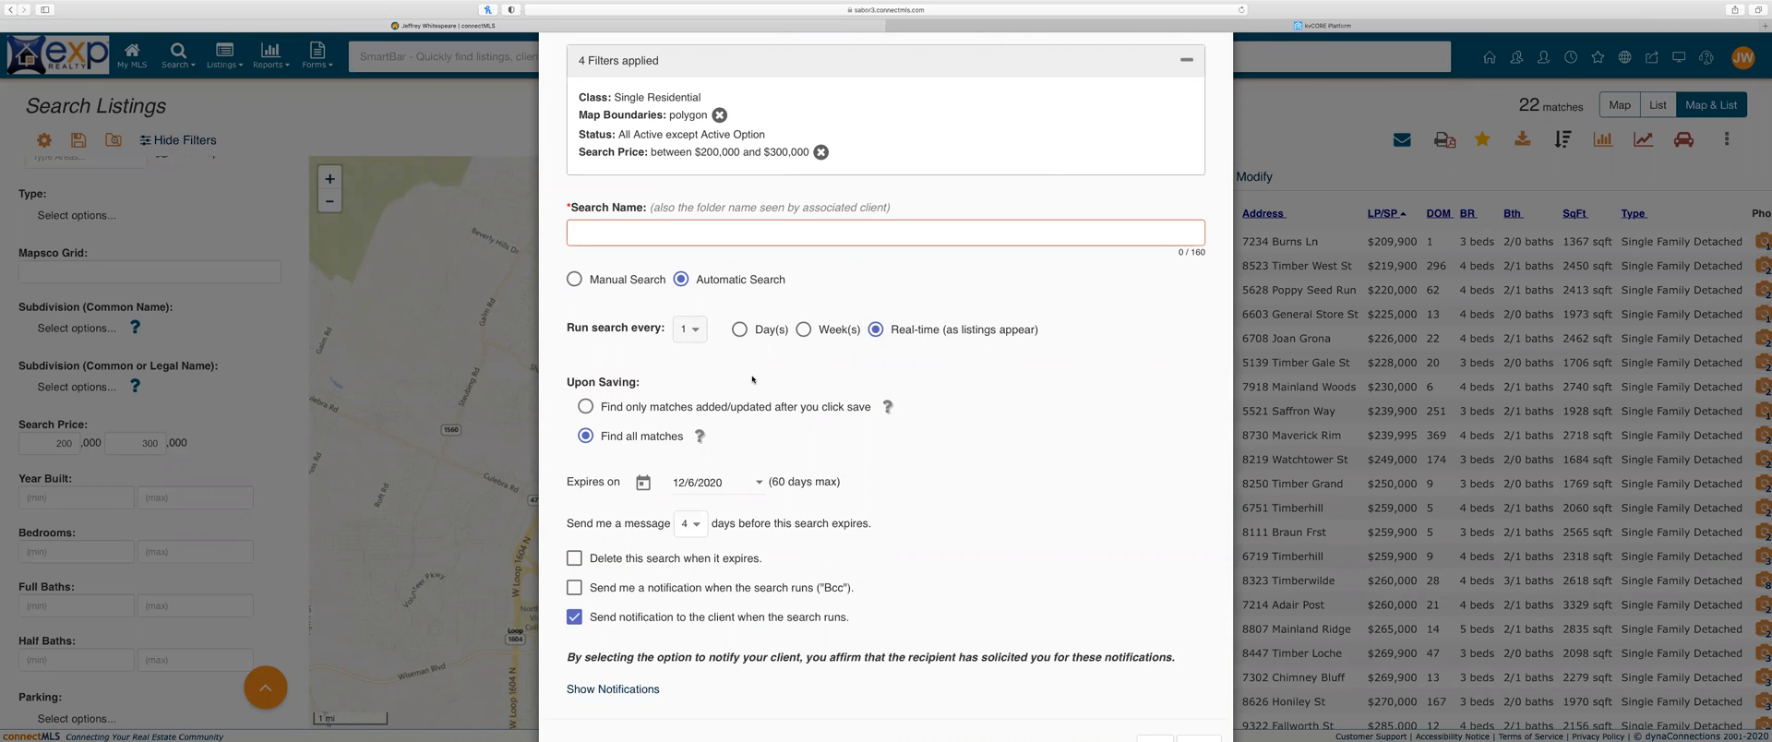
scroll(753, 378, "down", 1)
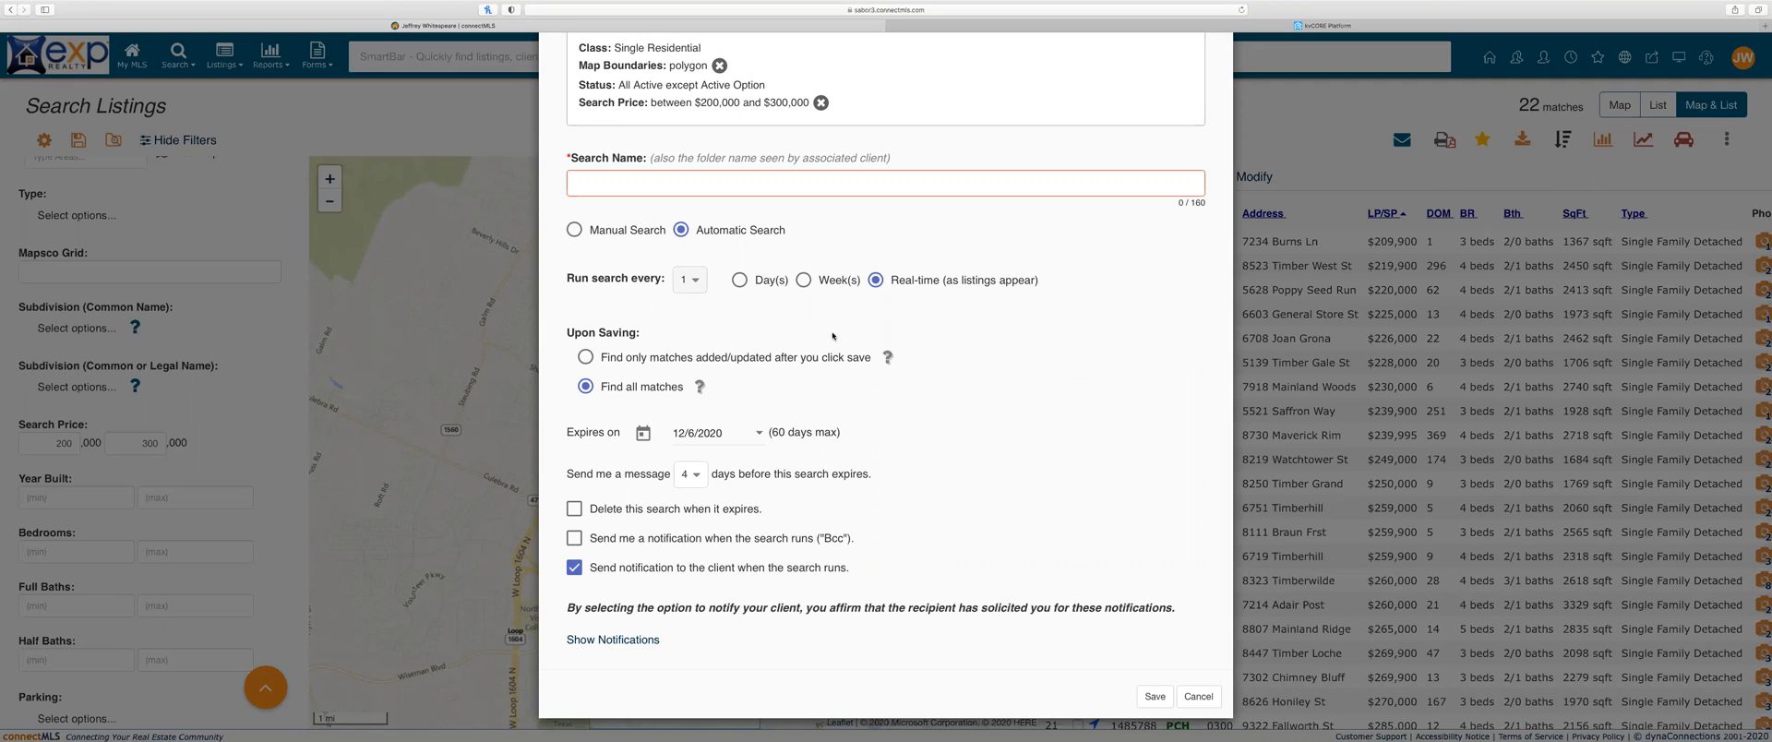
left_click(739, 280)
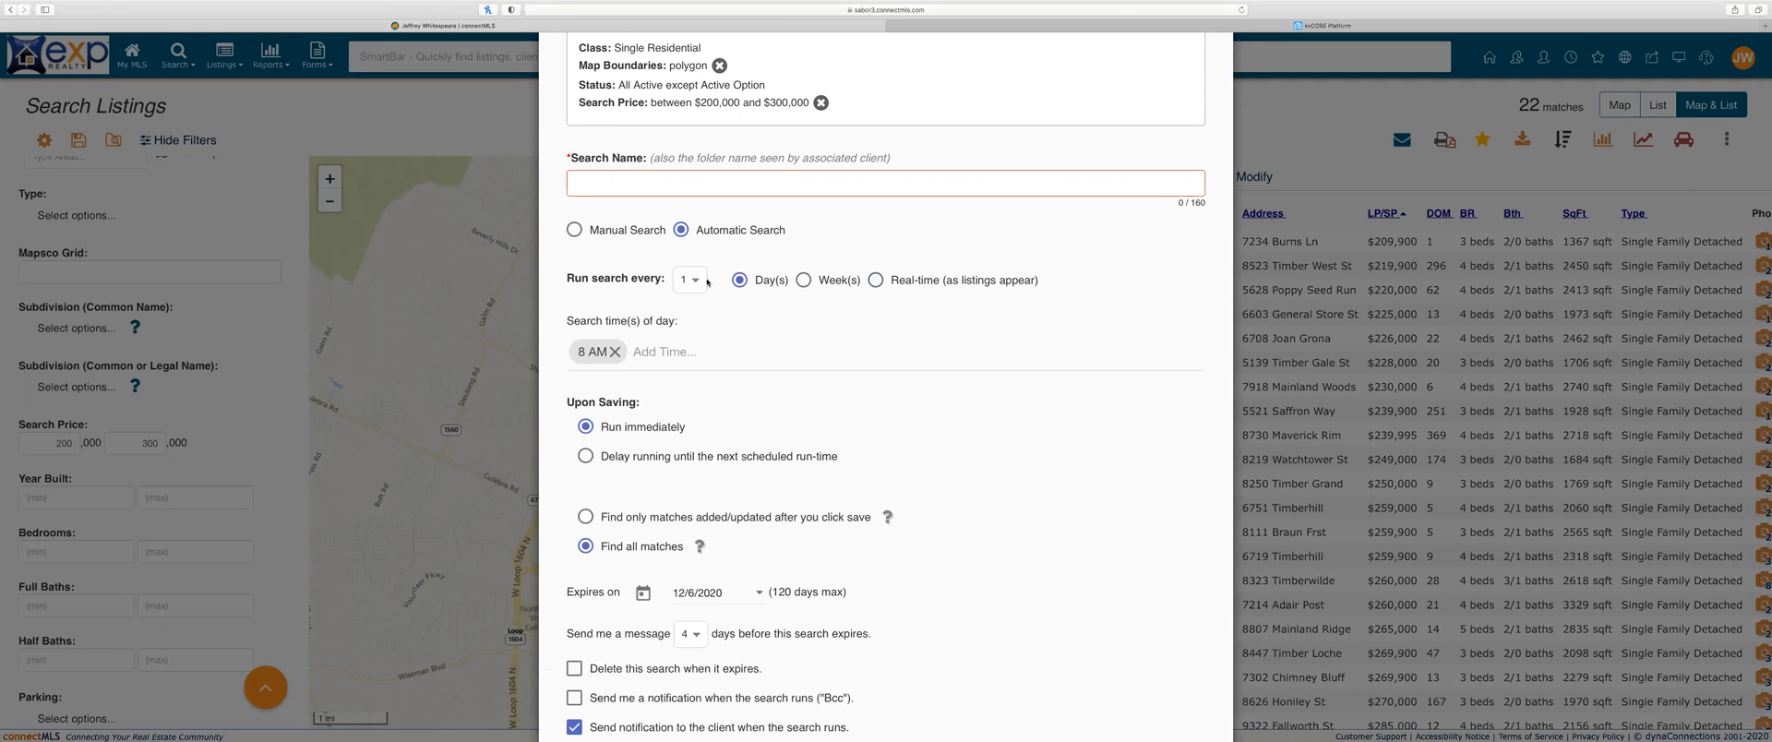
left_click(699, 280)
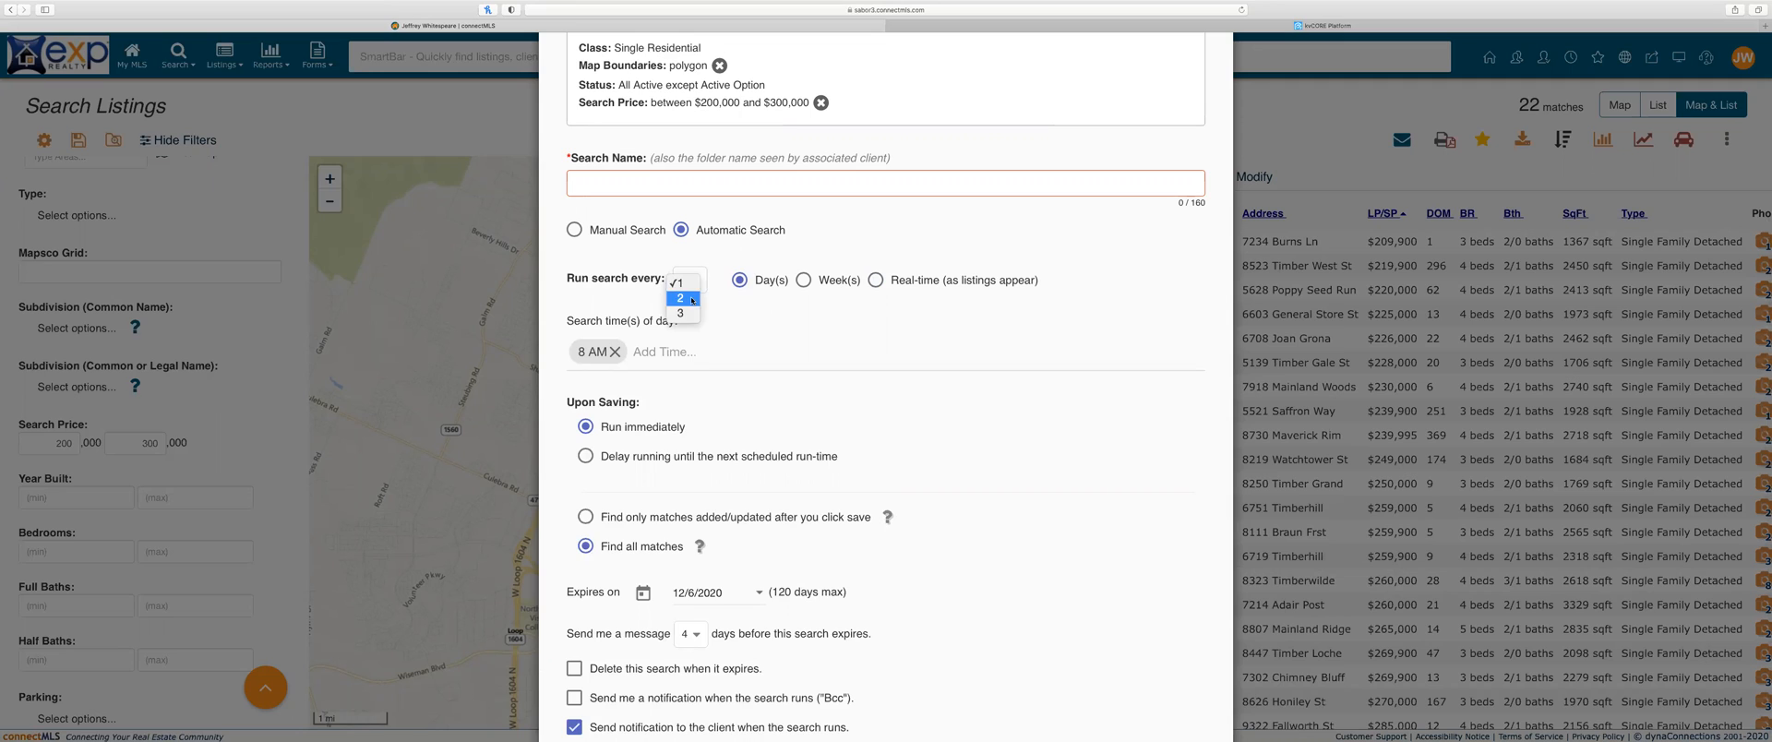
left_click(692, 284)
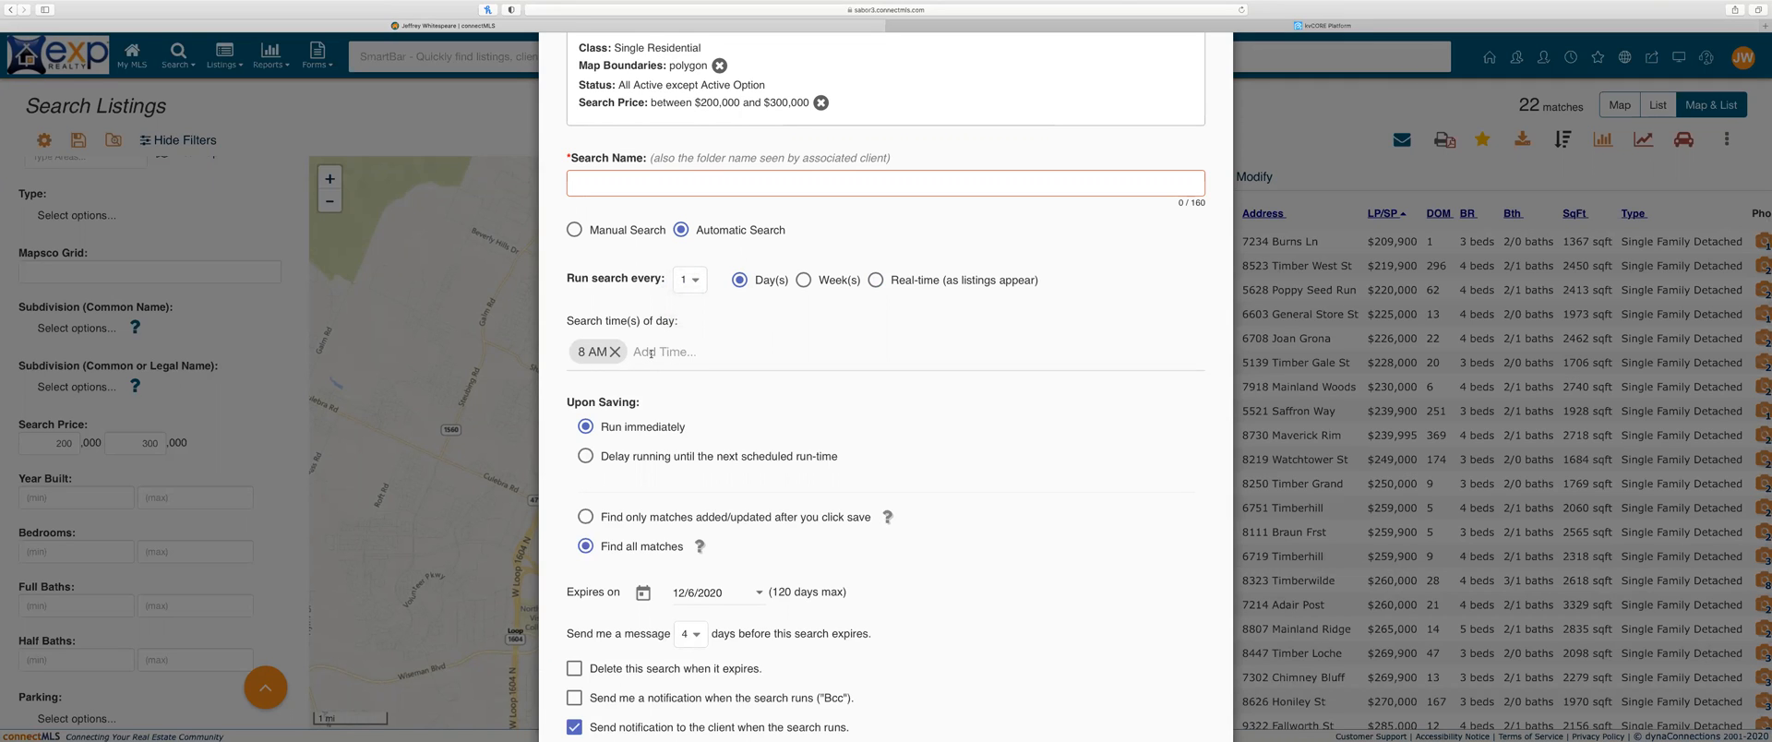
scroll(687, 343, "down", 3)
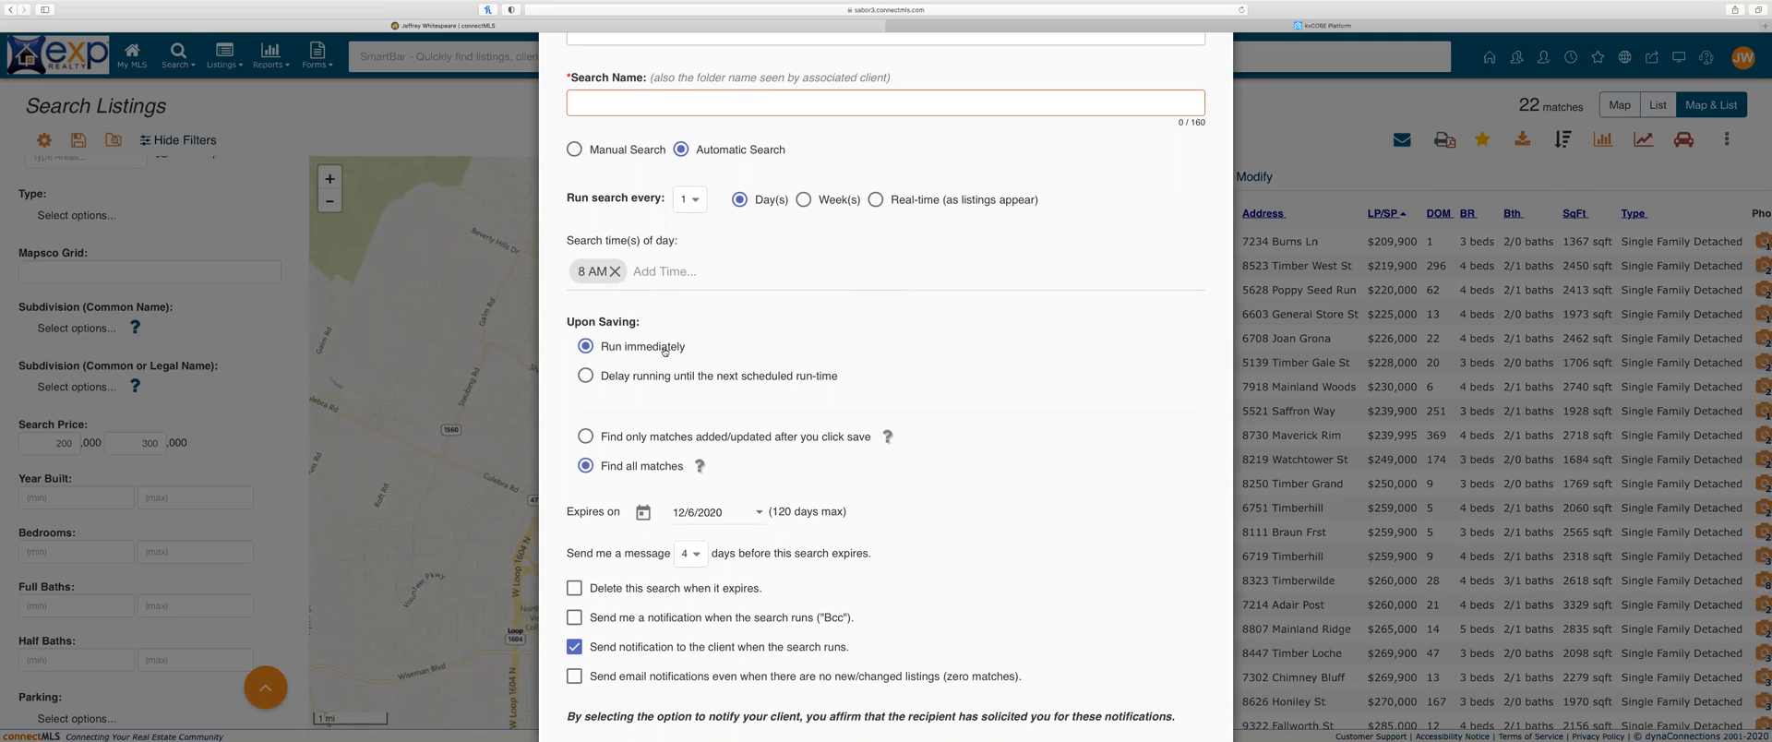
scroll(687, 447, "down", 3)
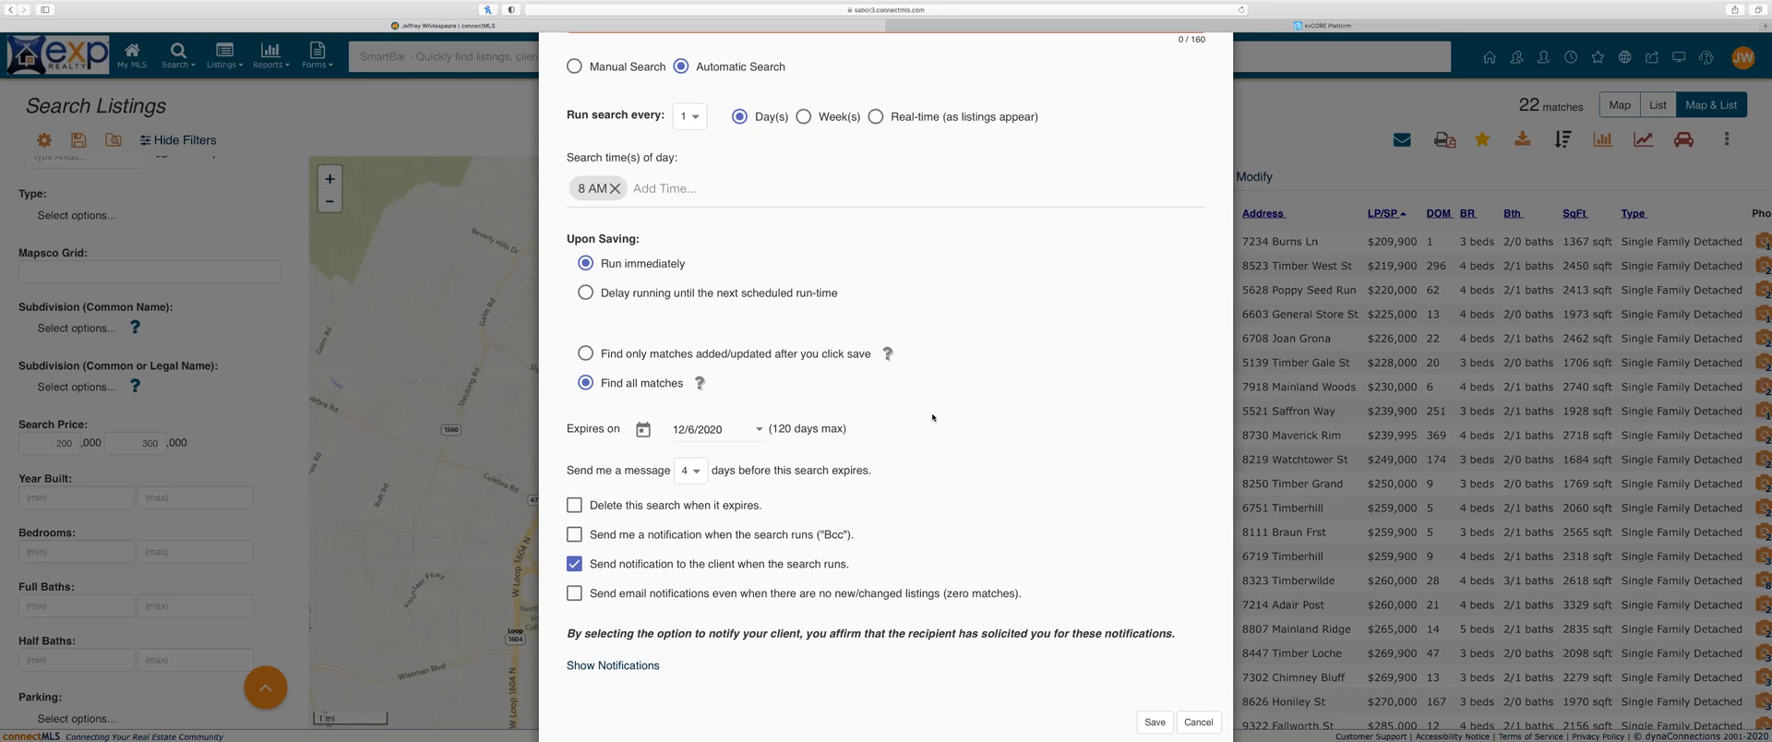
scroll(755, 444, "up", 3)
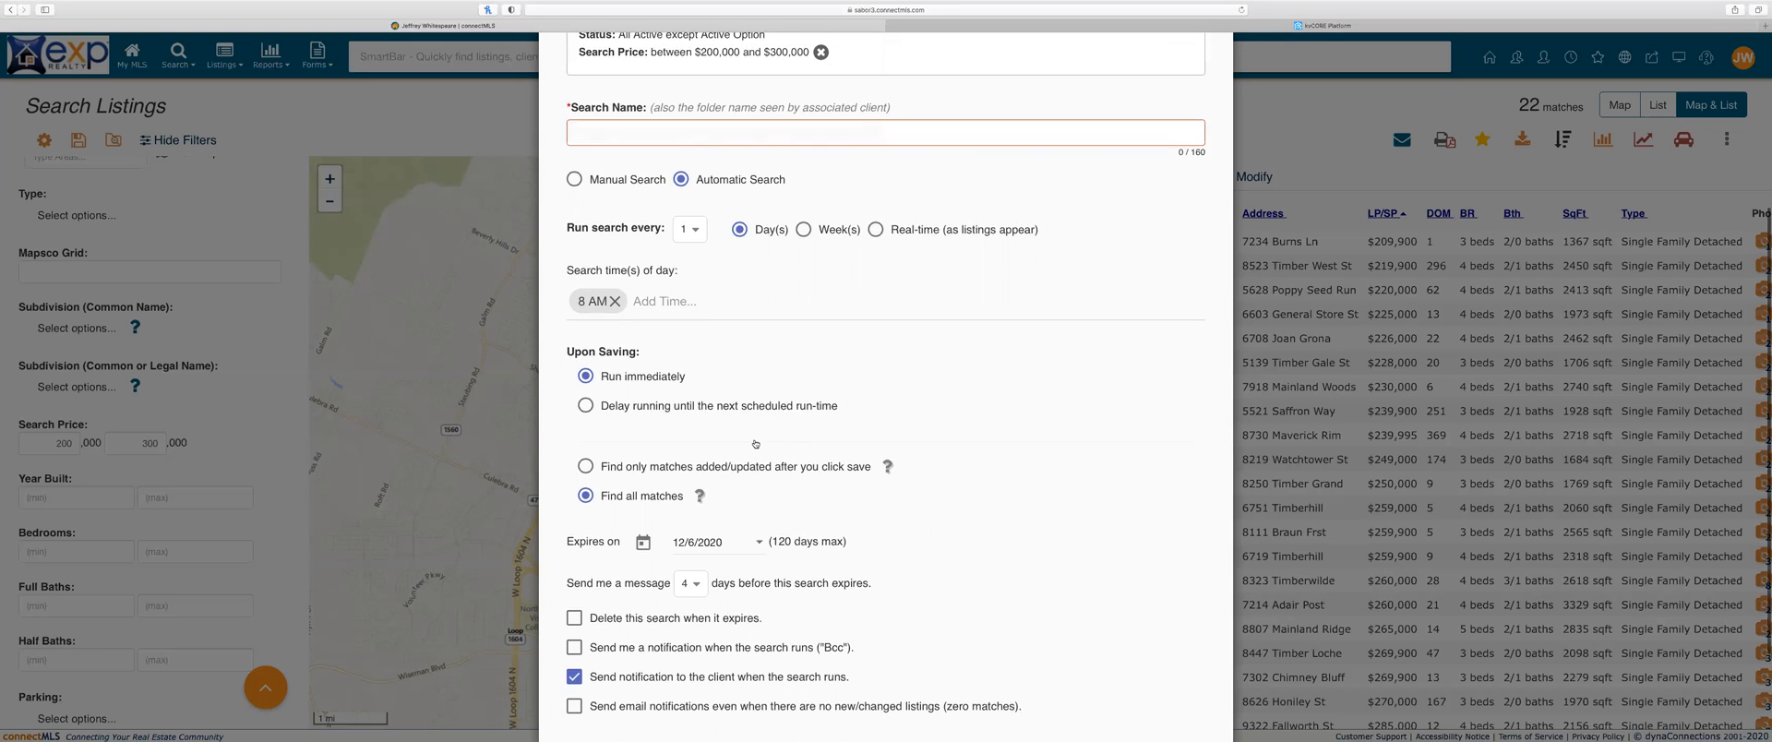
Step: Switch the schedule to Real-time, then cancel the Save Search dialog without saving
left_click(875, 300)
scroll(849, 294, "up", 2)
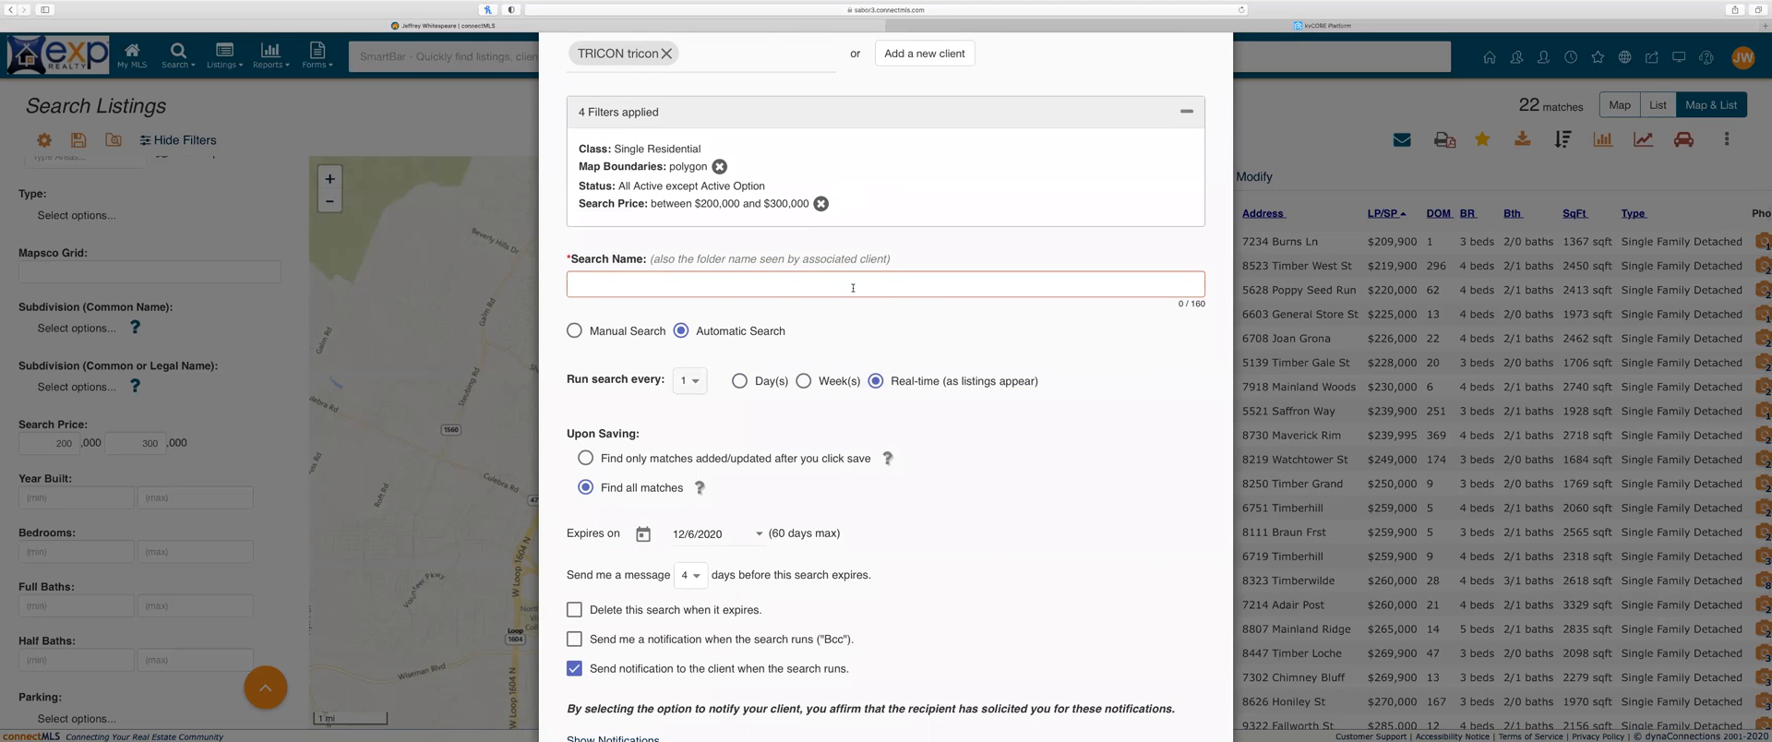
left_click(853, 288)
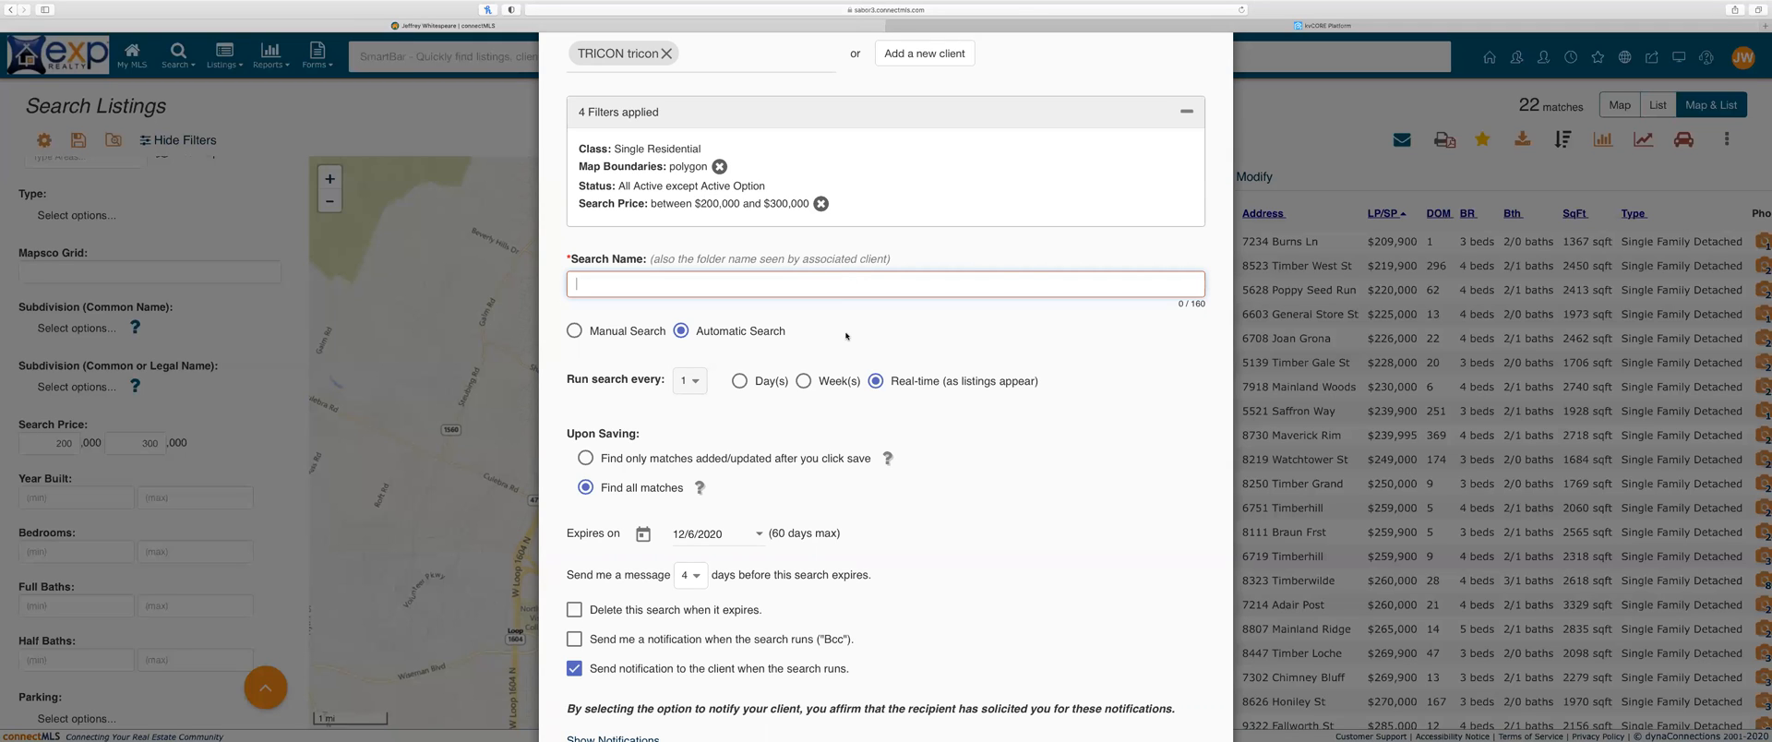
scroll(846, 336, "down", 2)
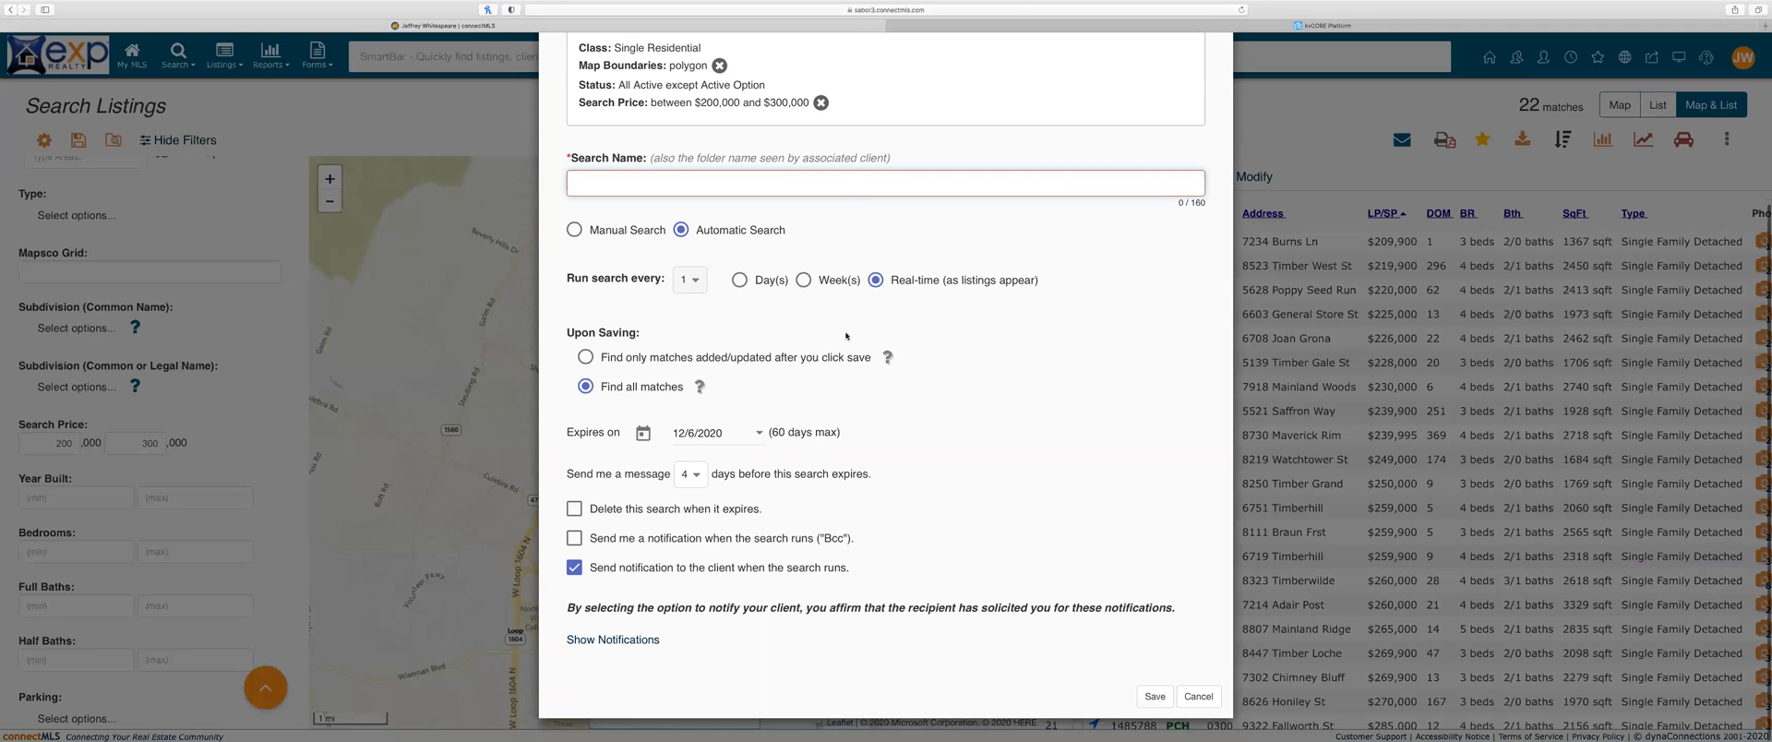
left_click(1199, 697)
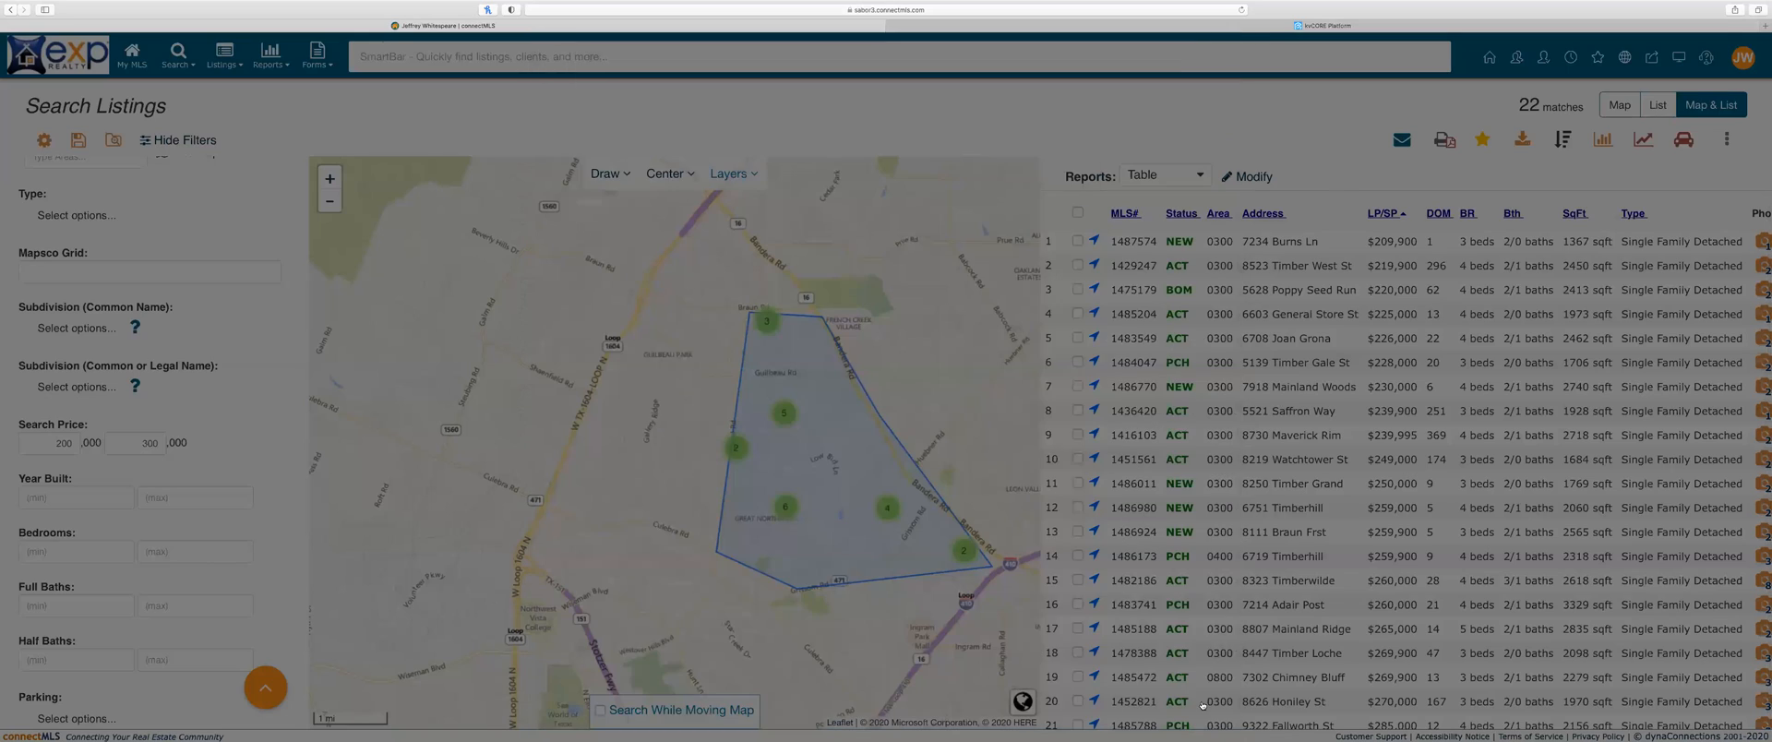
scroll(1189, 316, "down", 3)
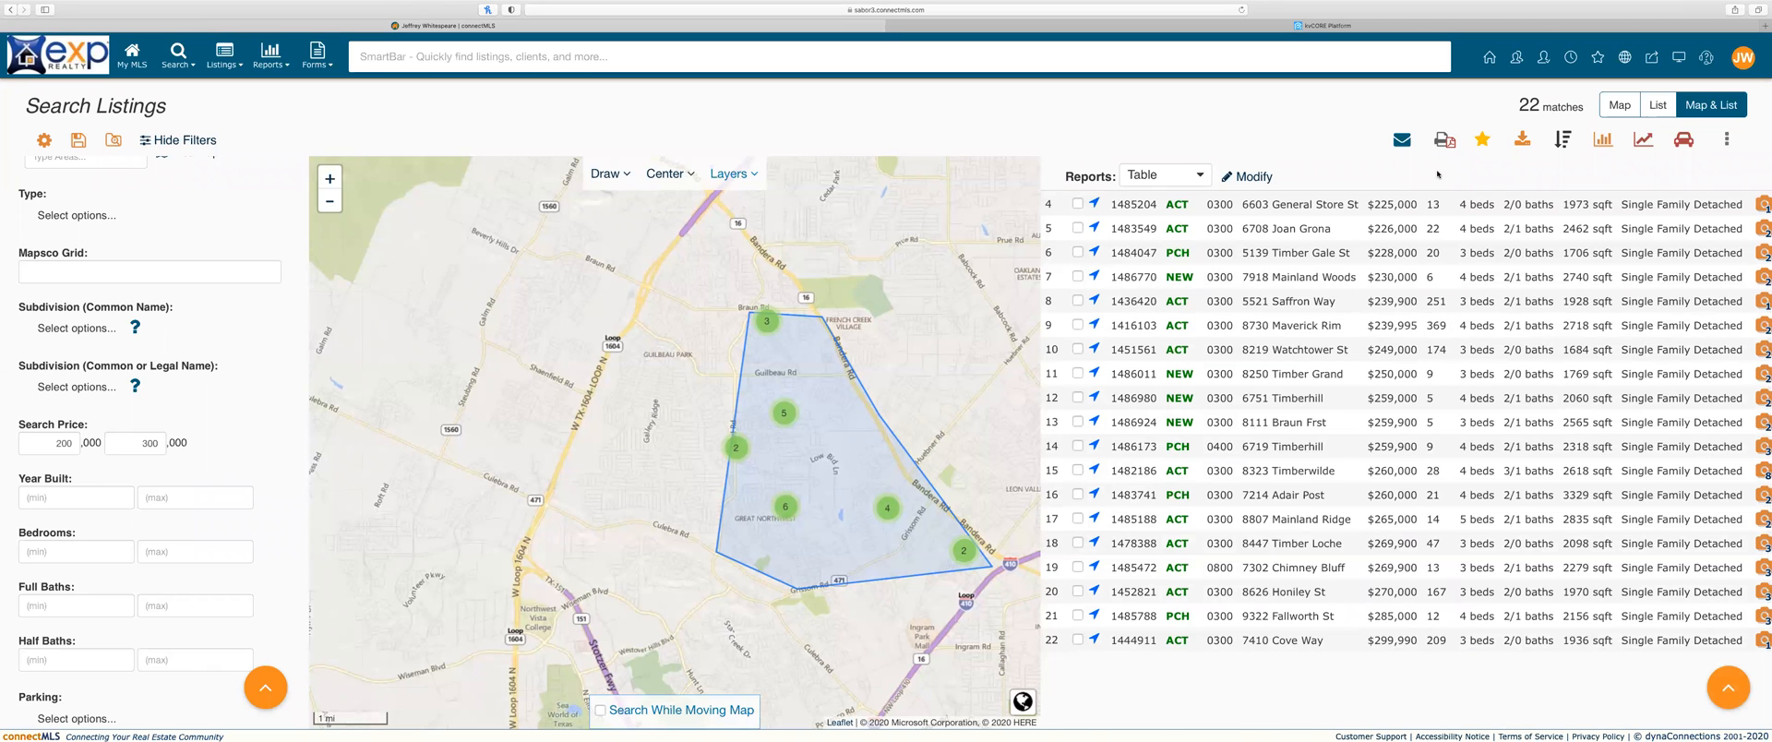
scroll(1253, 298, "up", 3)
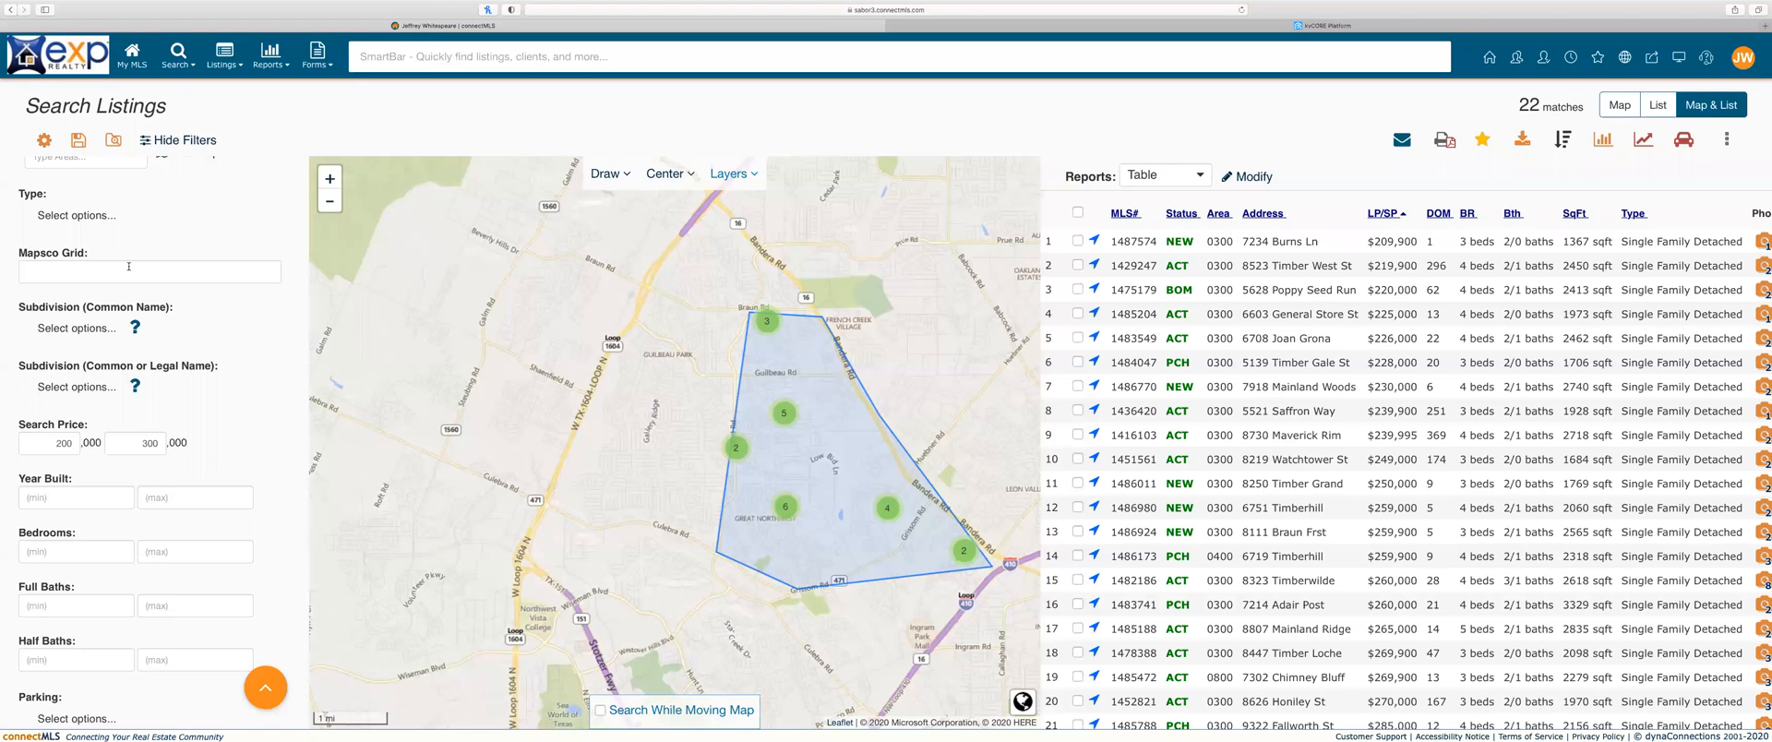
scroll(92, 355, "down", 1)
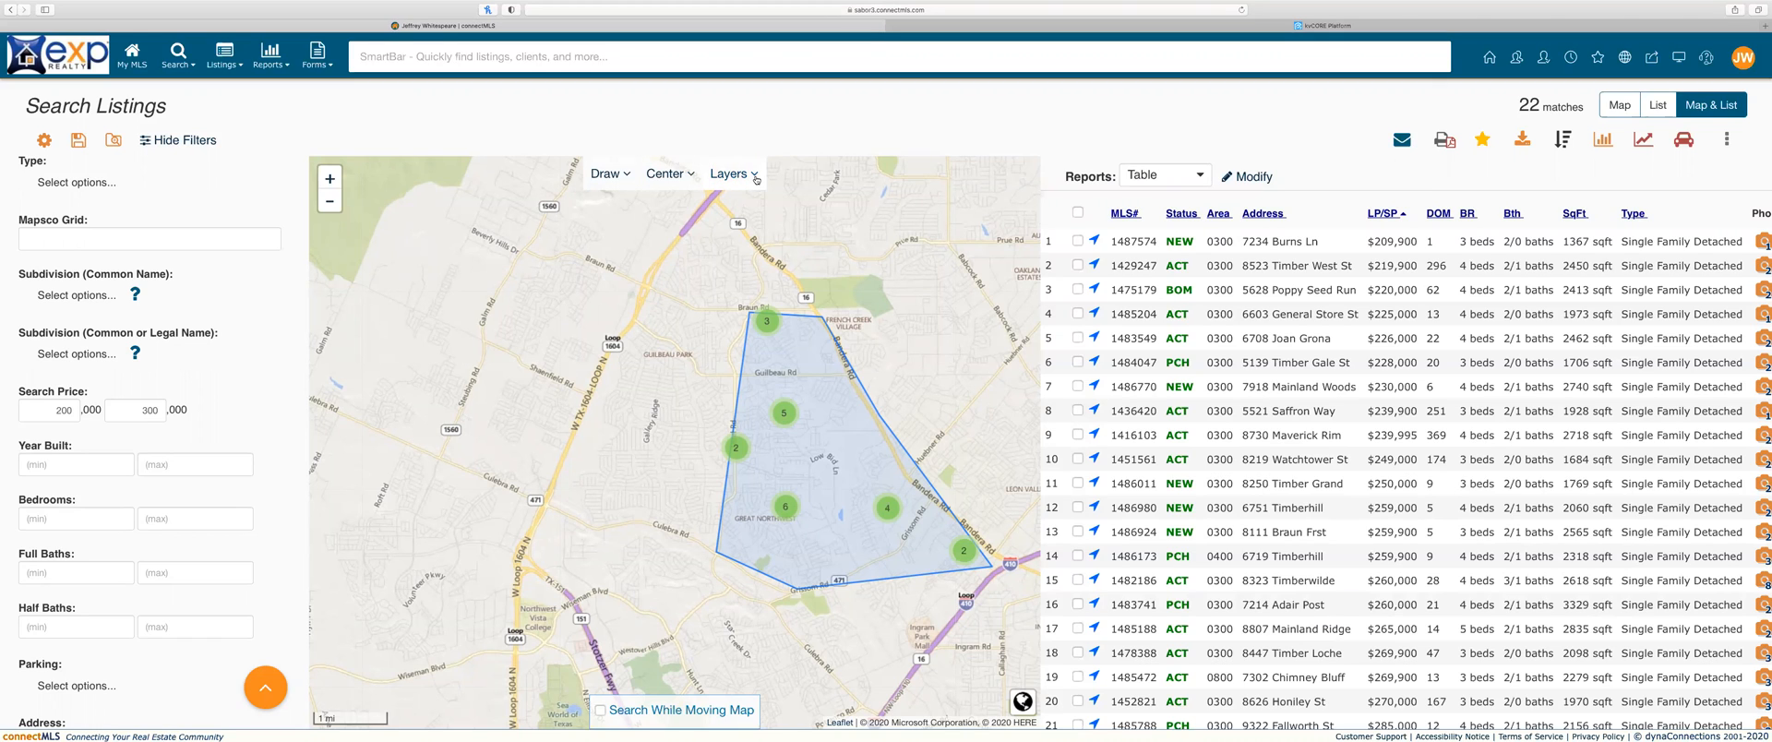
Step: Turn on the County Lines overlay and zoom the map out two levels
left_click(726, 177)
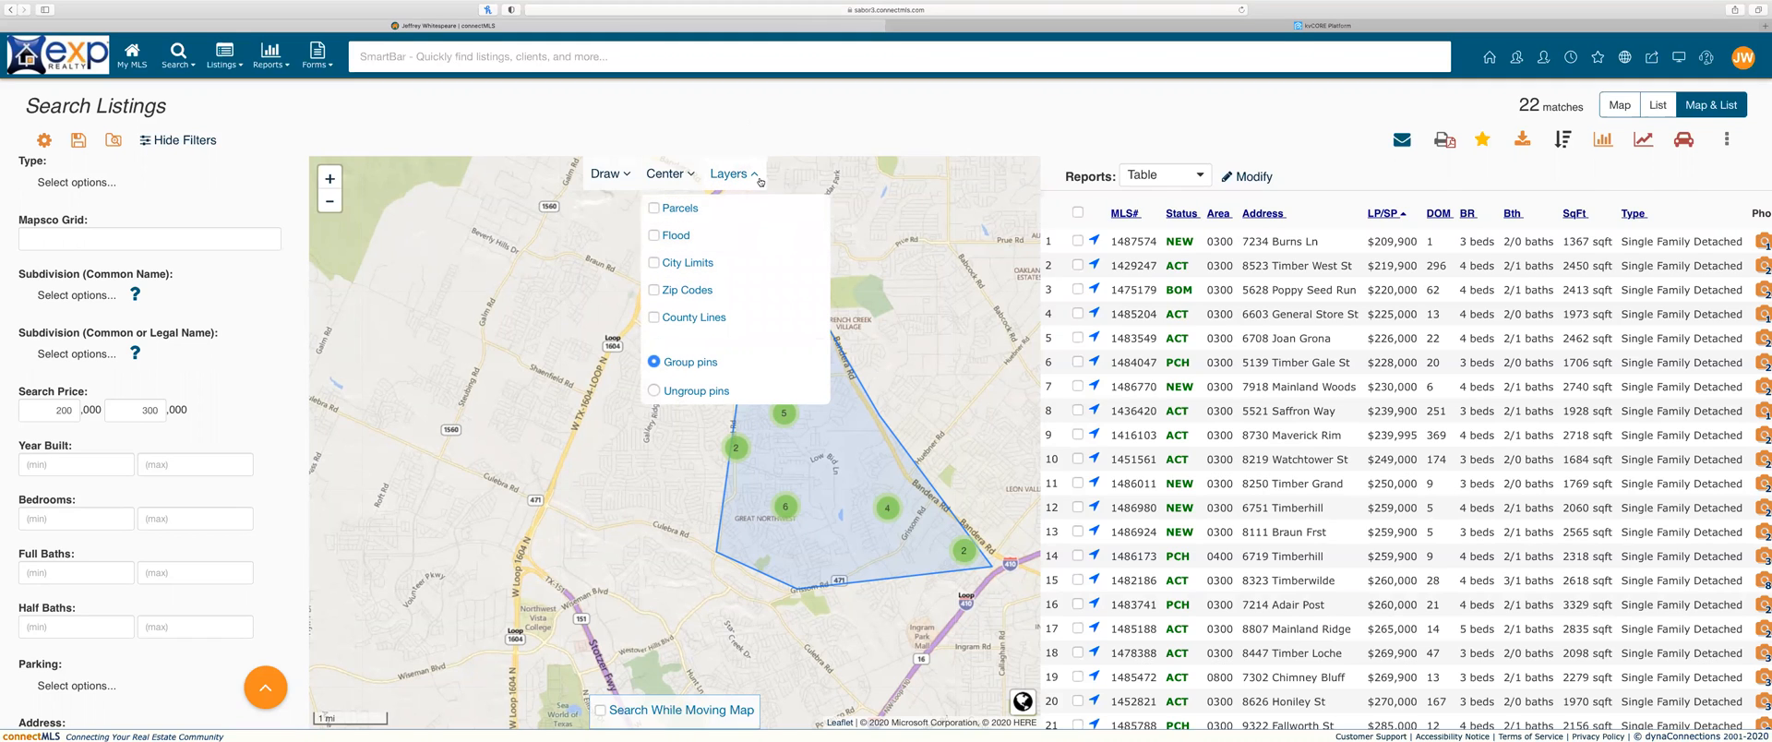
left_click(716, 316)
left_click(794, 177)
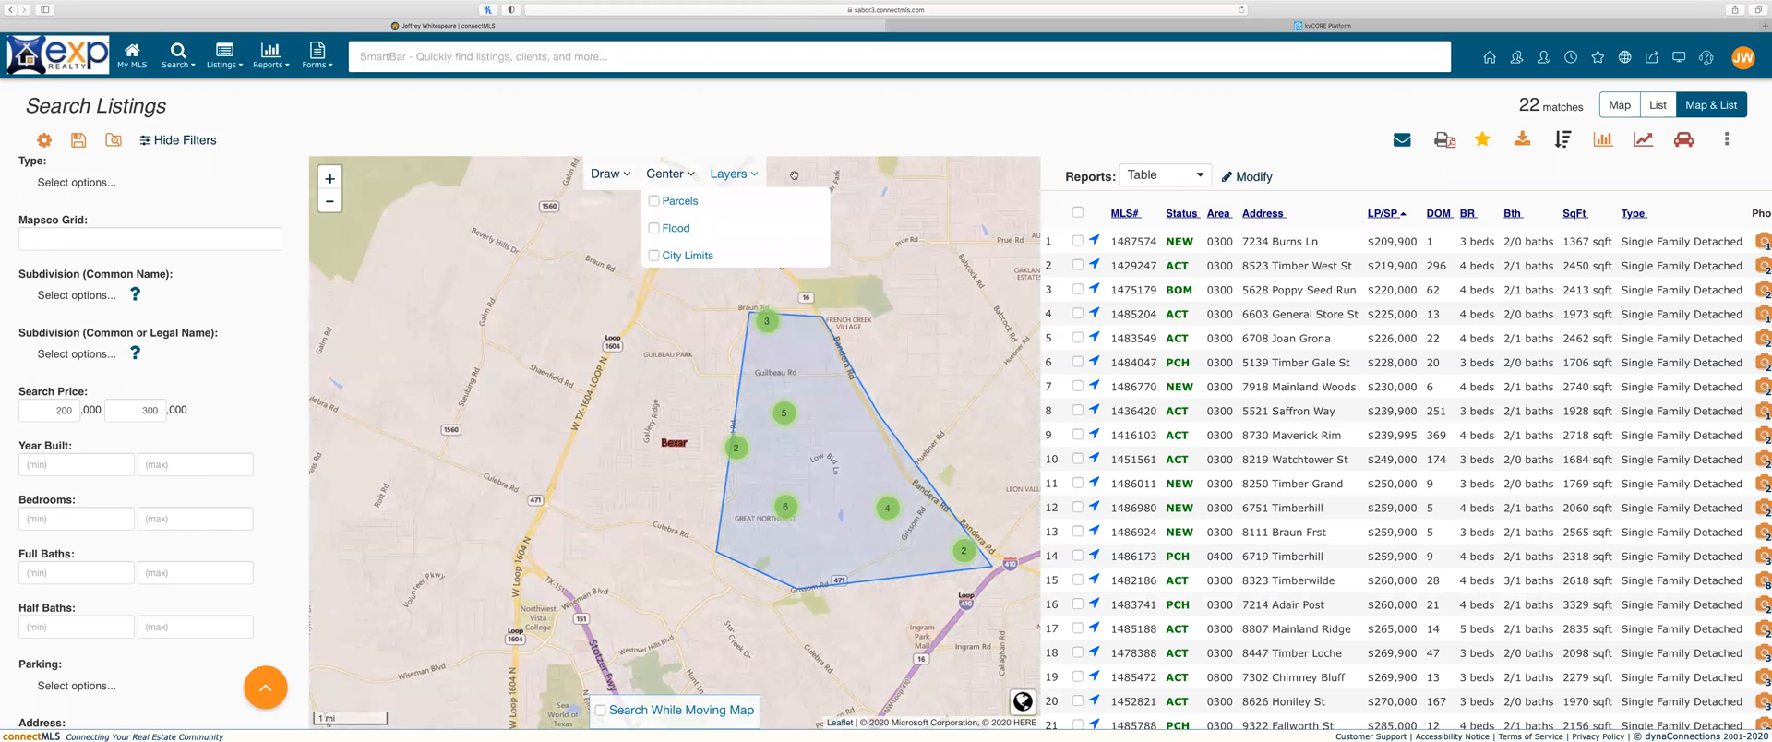
left_click(329, 202)
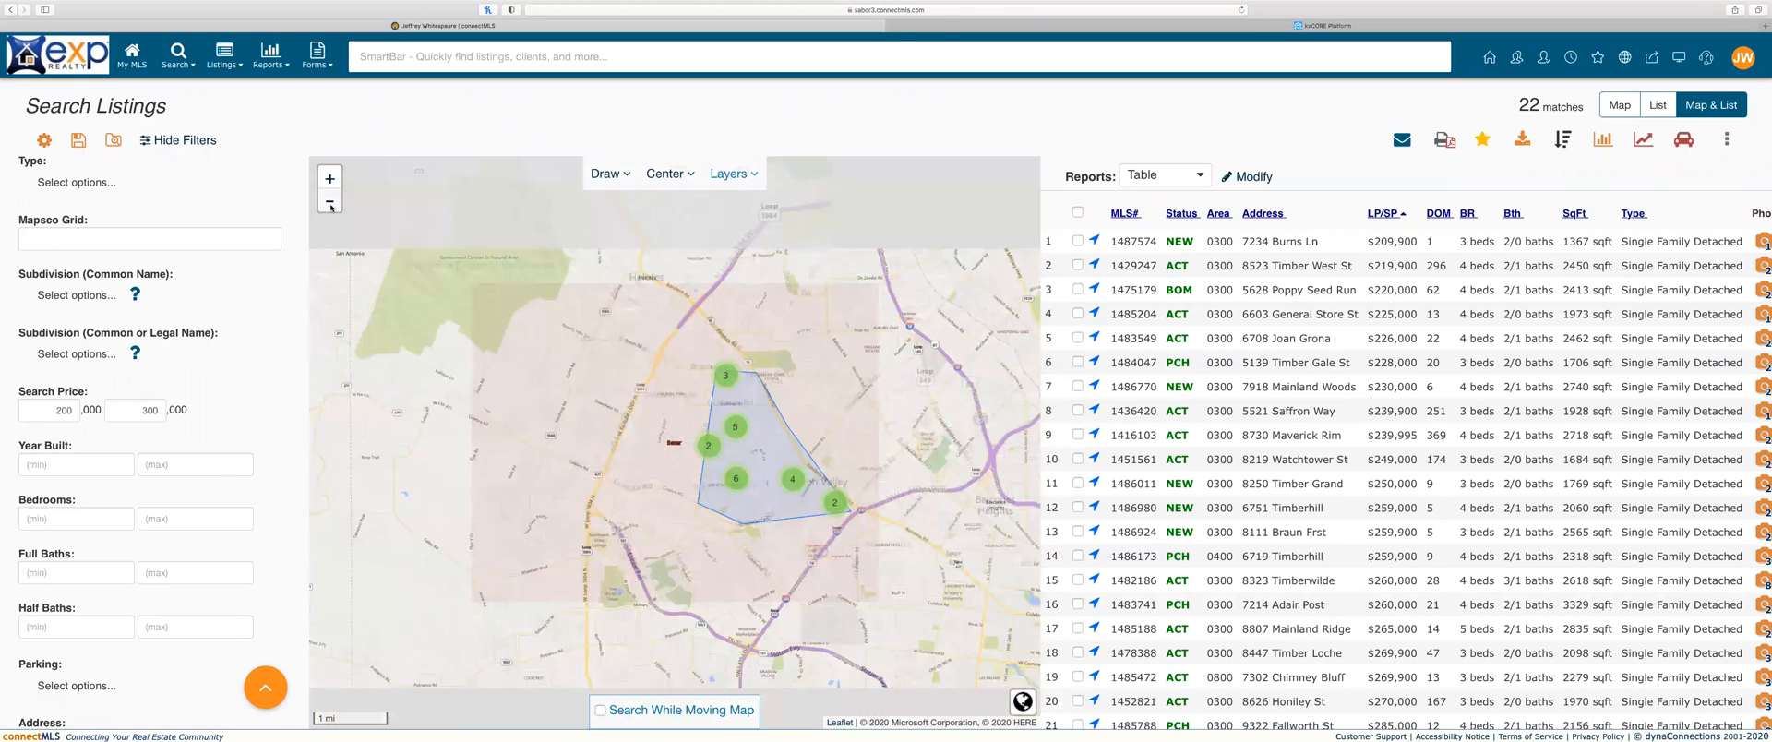
left_click(330, 202)
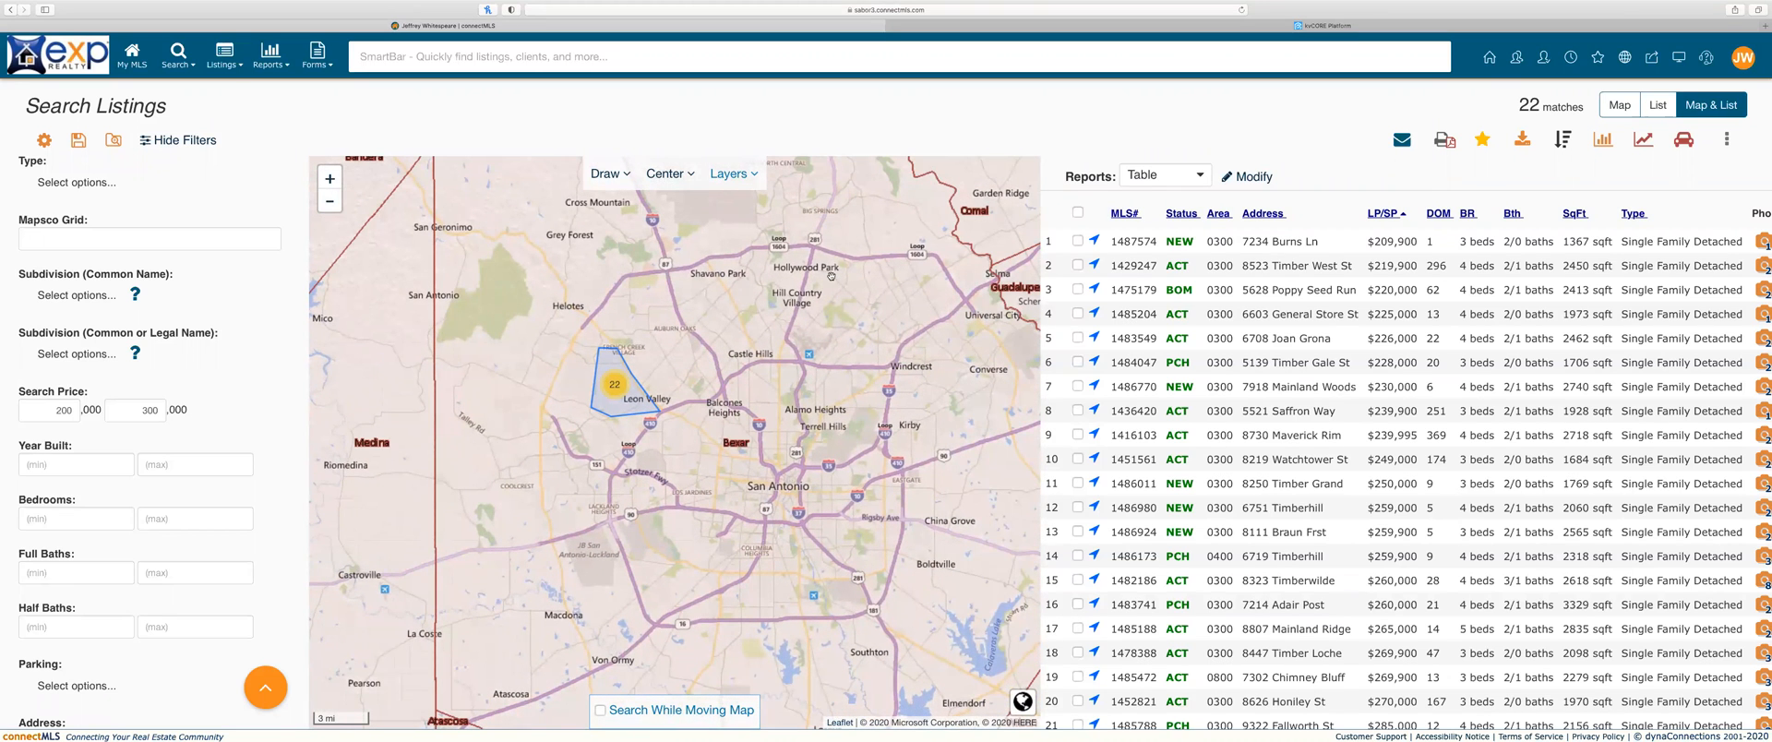
Step: Swap County Lines for the Flood overlay, accepting its terms, and zoom and pan the map
left_click(755, 175)
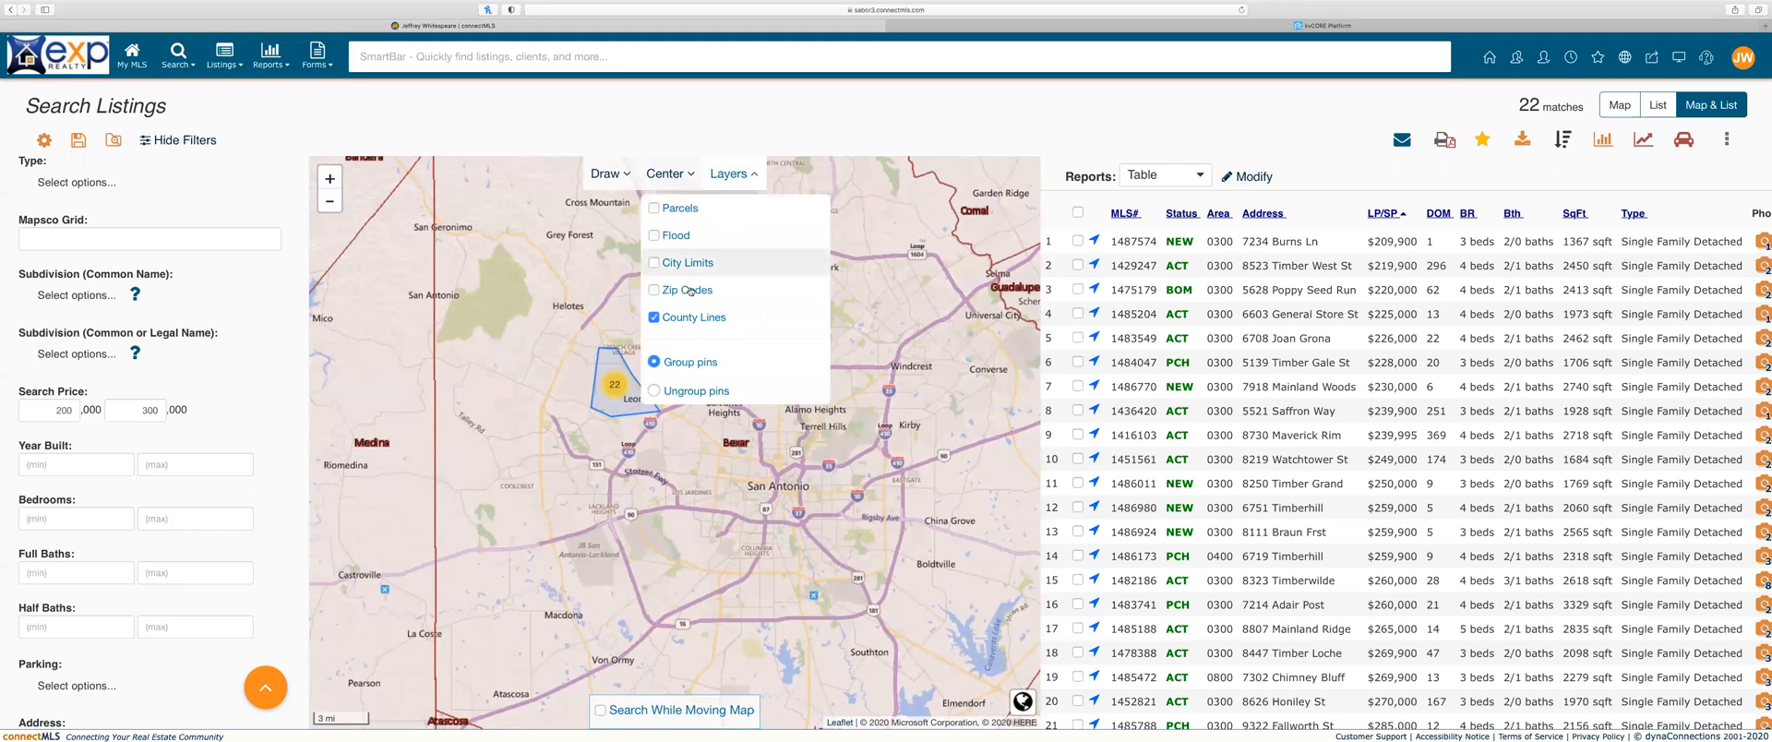
left_click(674, 235)
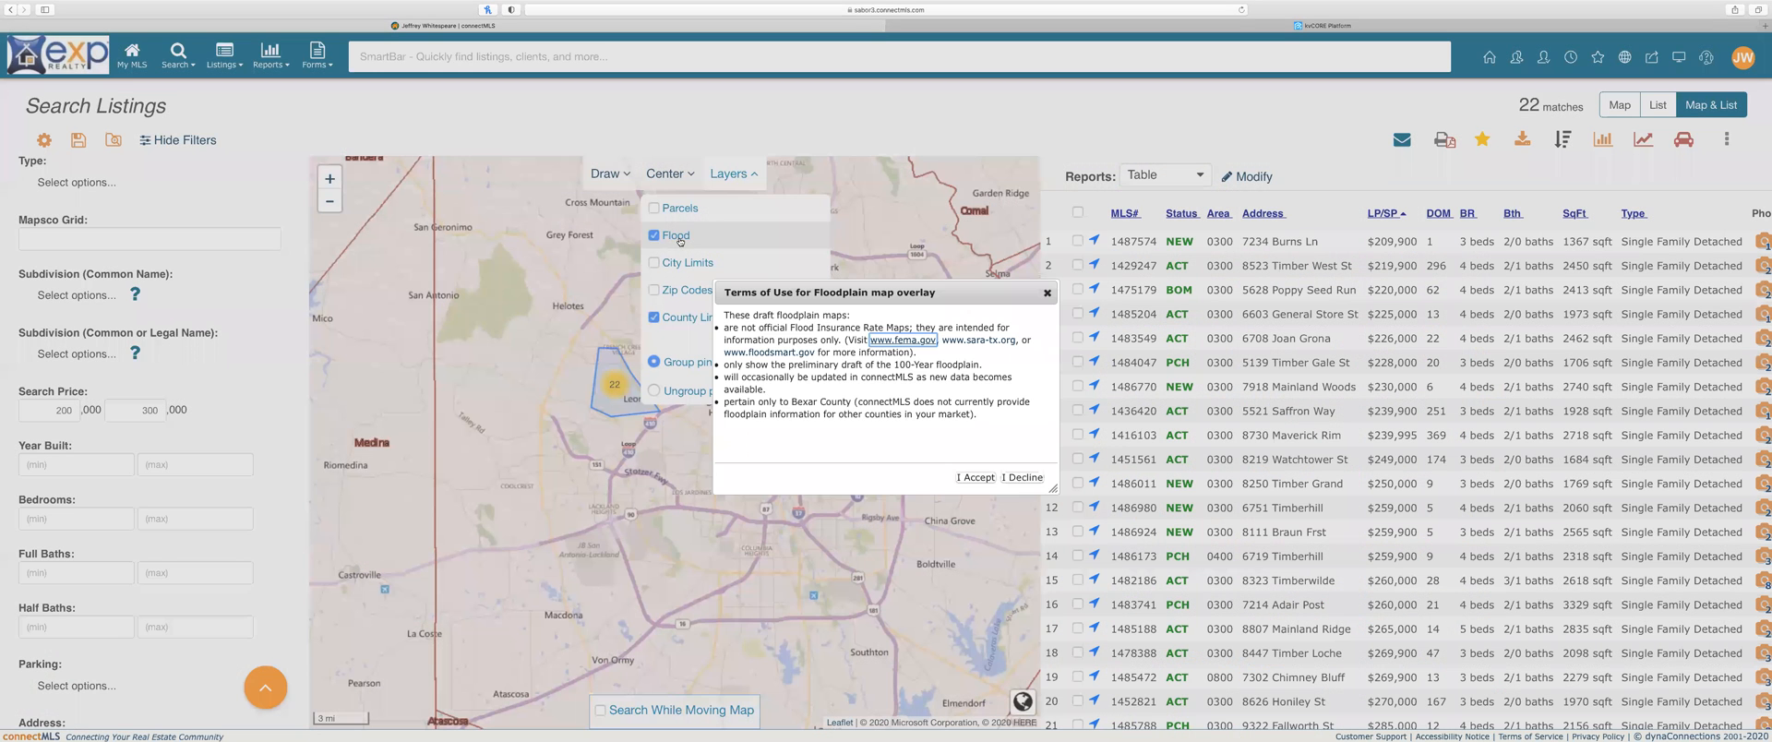
left_click(977, 477)
left_click(671, 319)
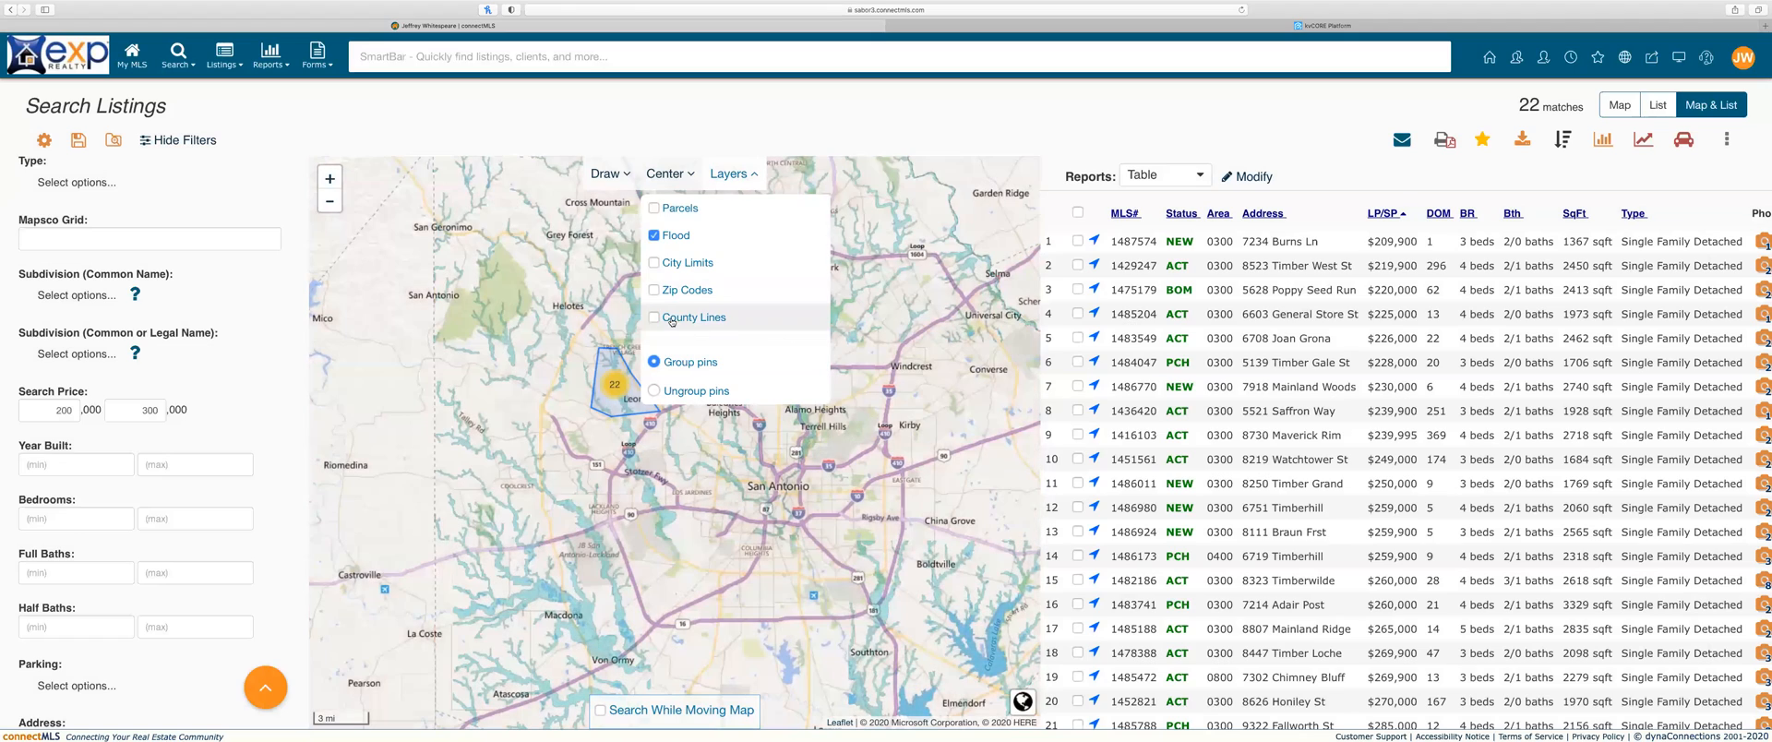
left_click(630, 318)
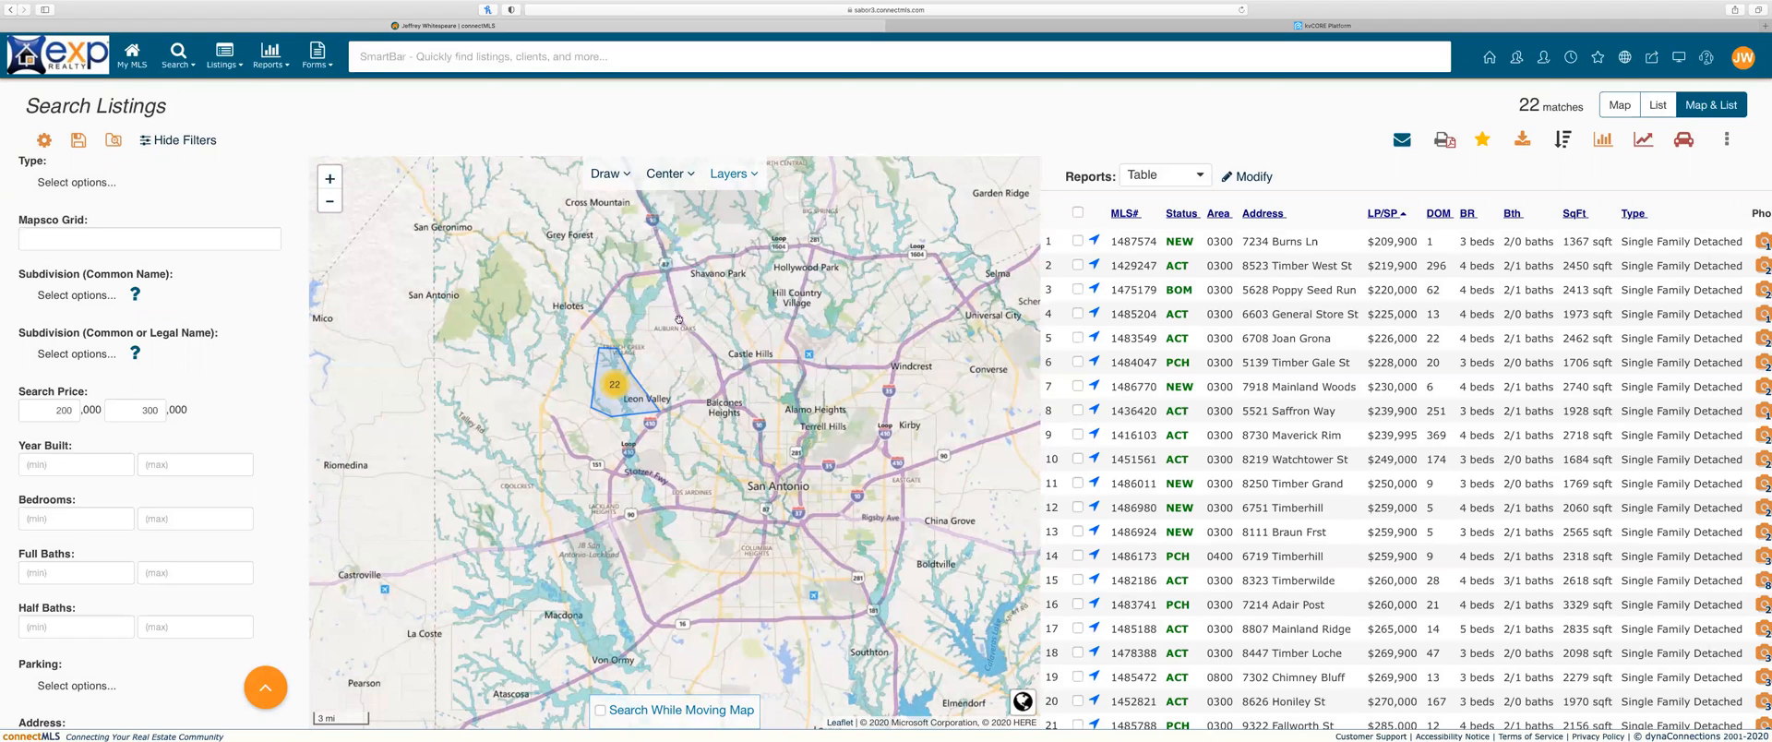
scroll(651, 371, "up", 2)
scroll(642, 373, "up", 2)
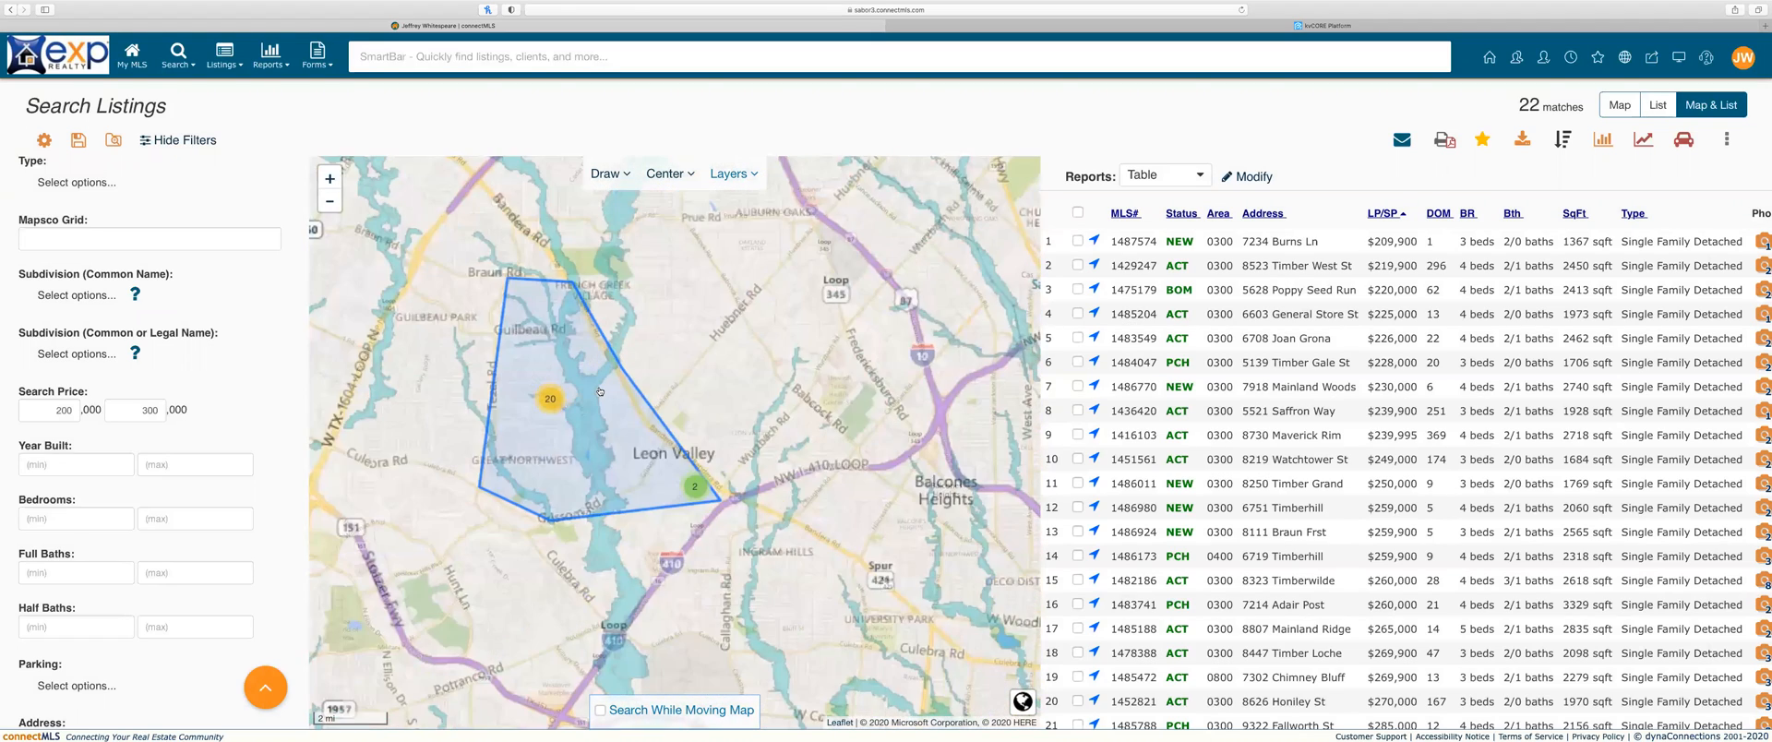
scroll(600, 392, "up", 3)
left_click_drag(555, 383, 621, 395)
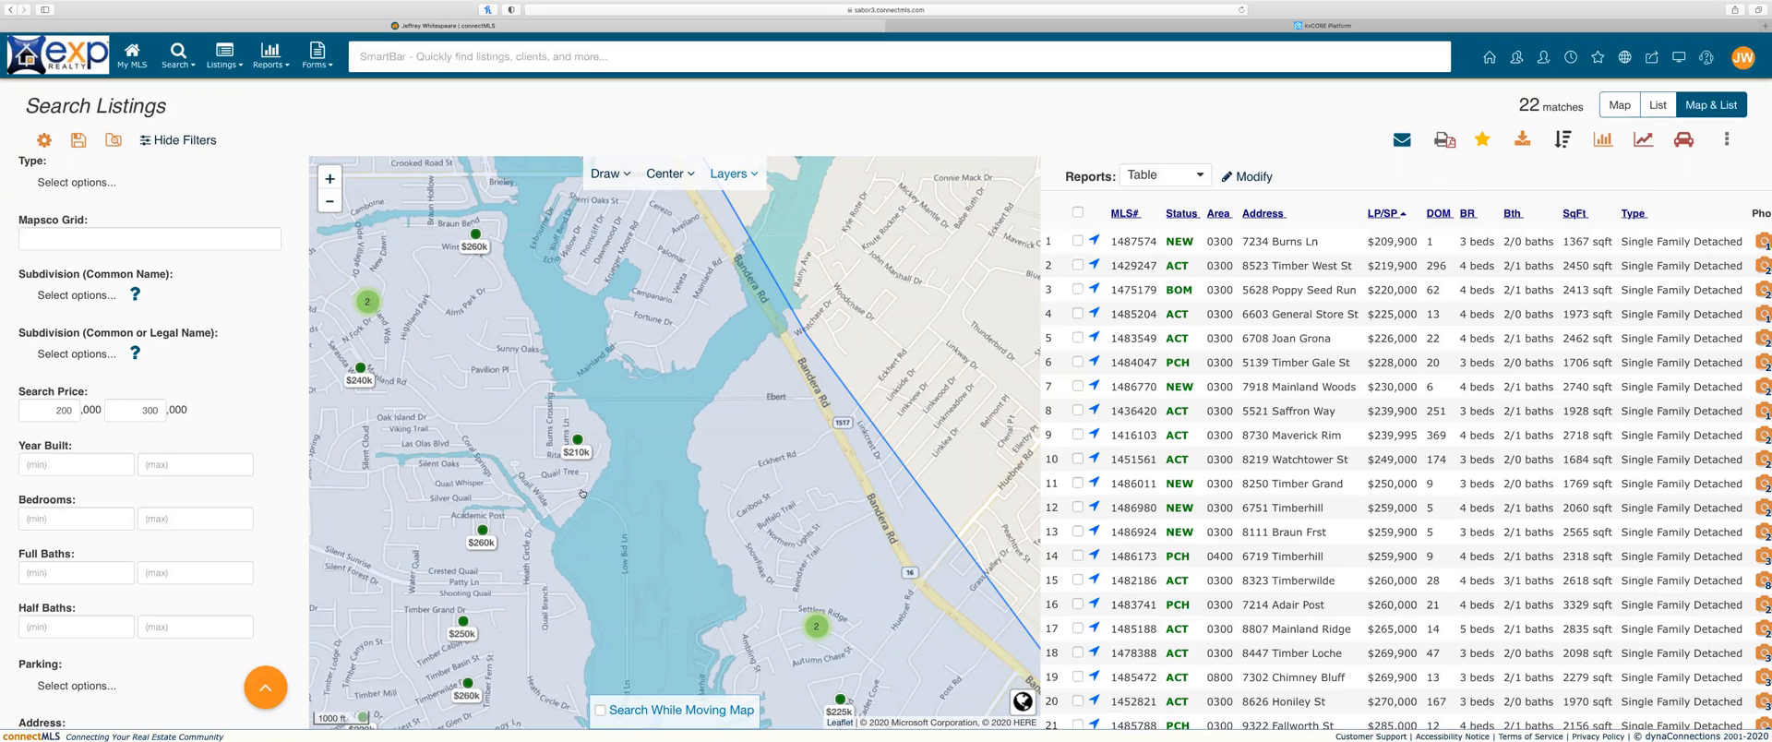
left_click_drag(626, 540, 627, 415)
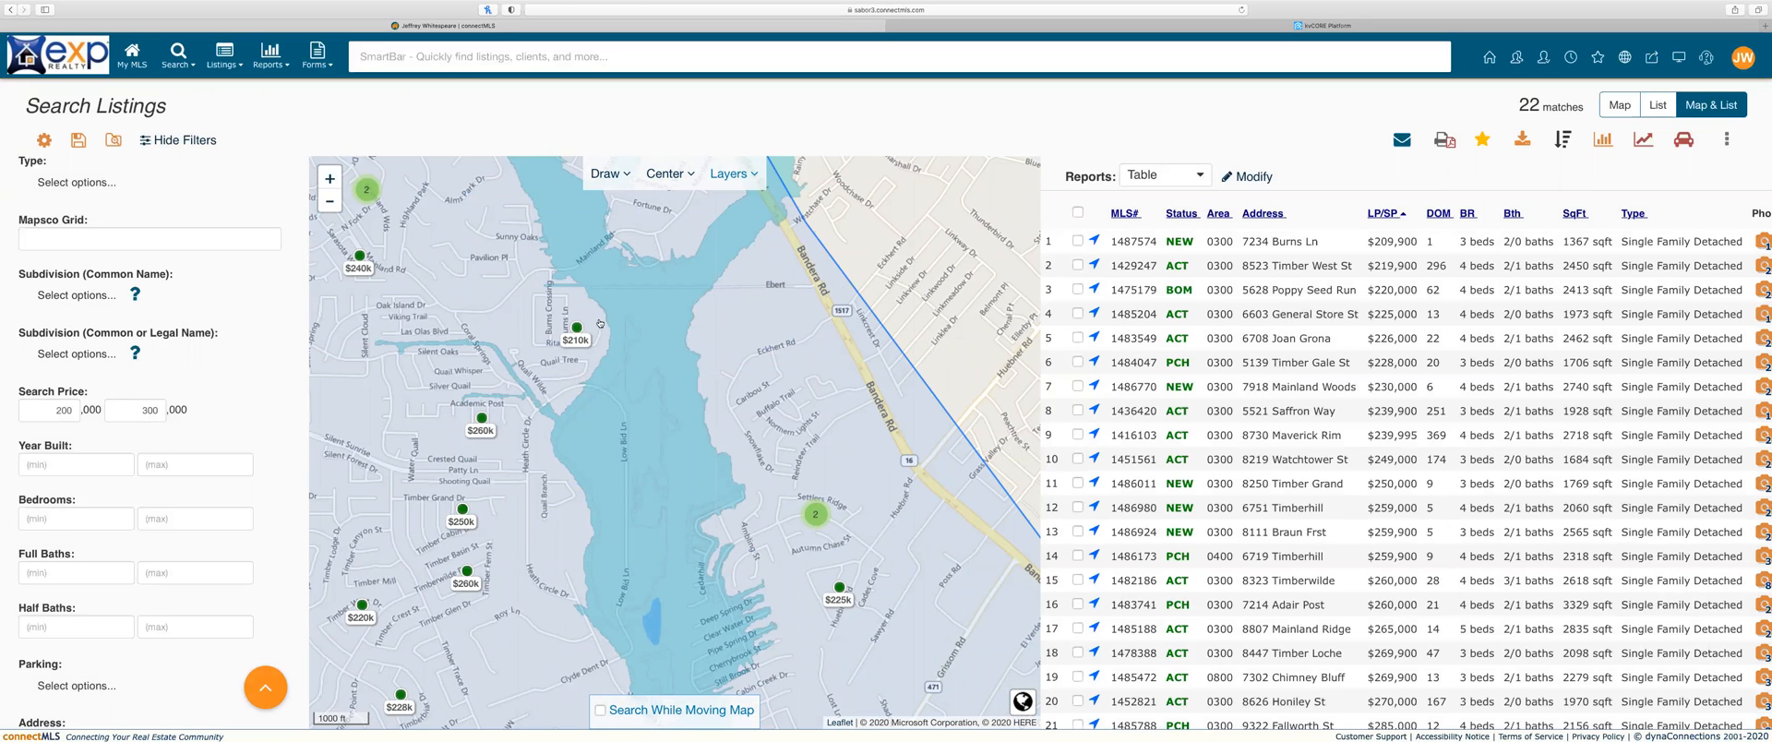
Step: Enable Zip Codes, turn off Flood, and zoom out to show labels like 78250 and 78240
left_click(748, 176)
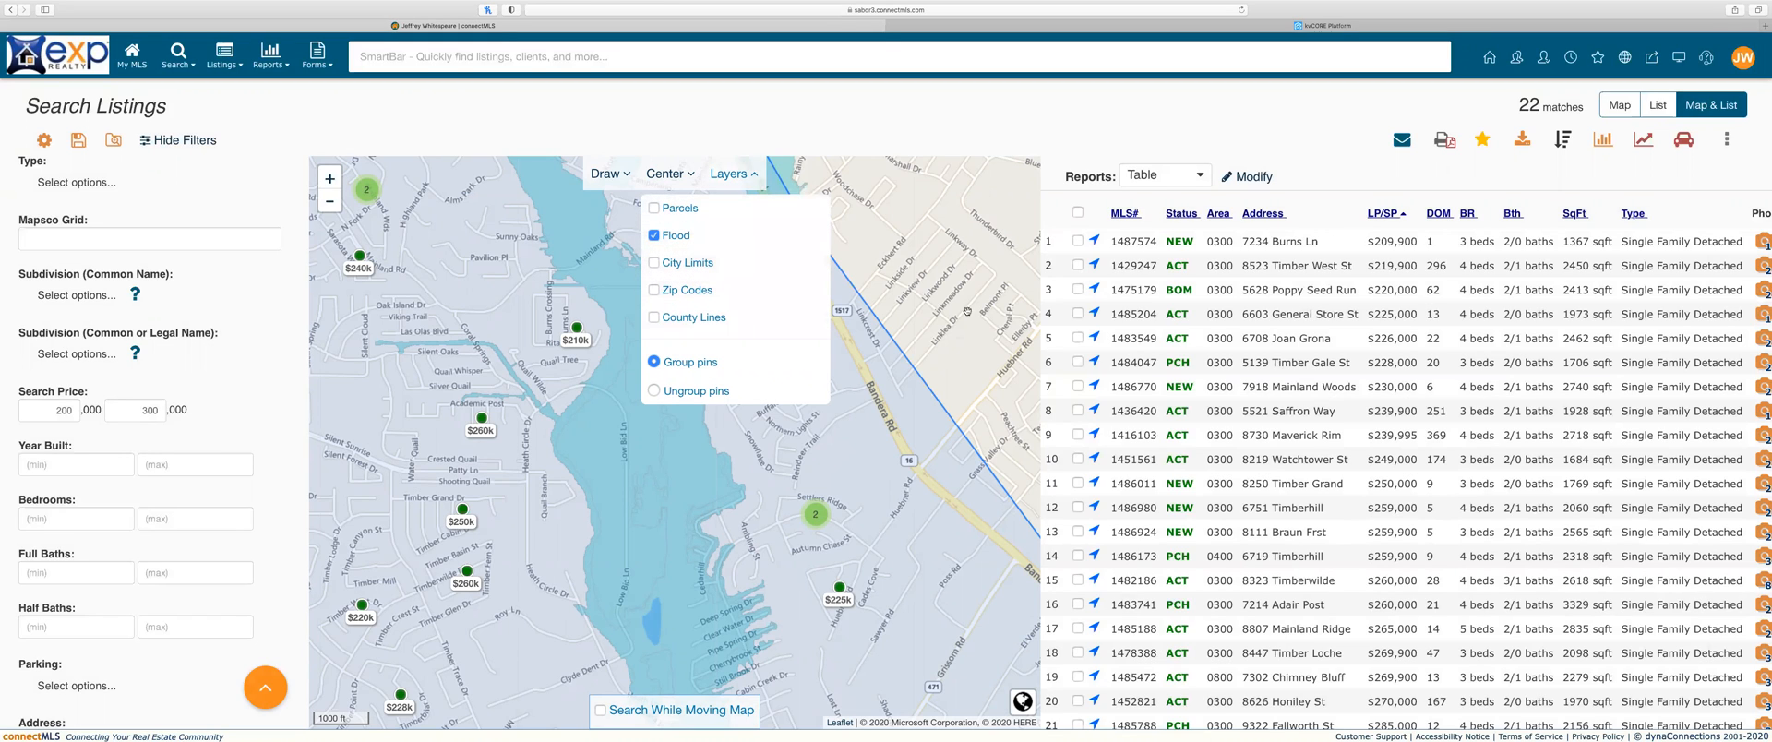
left_click(689, 294)
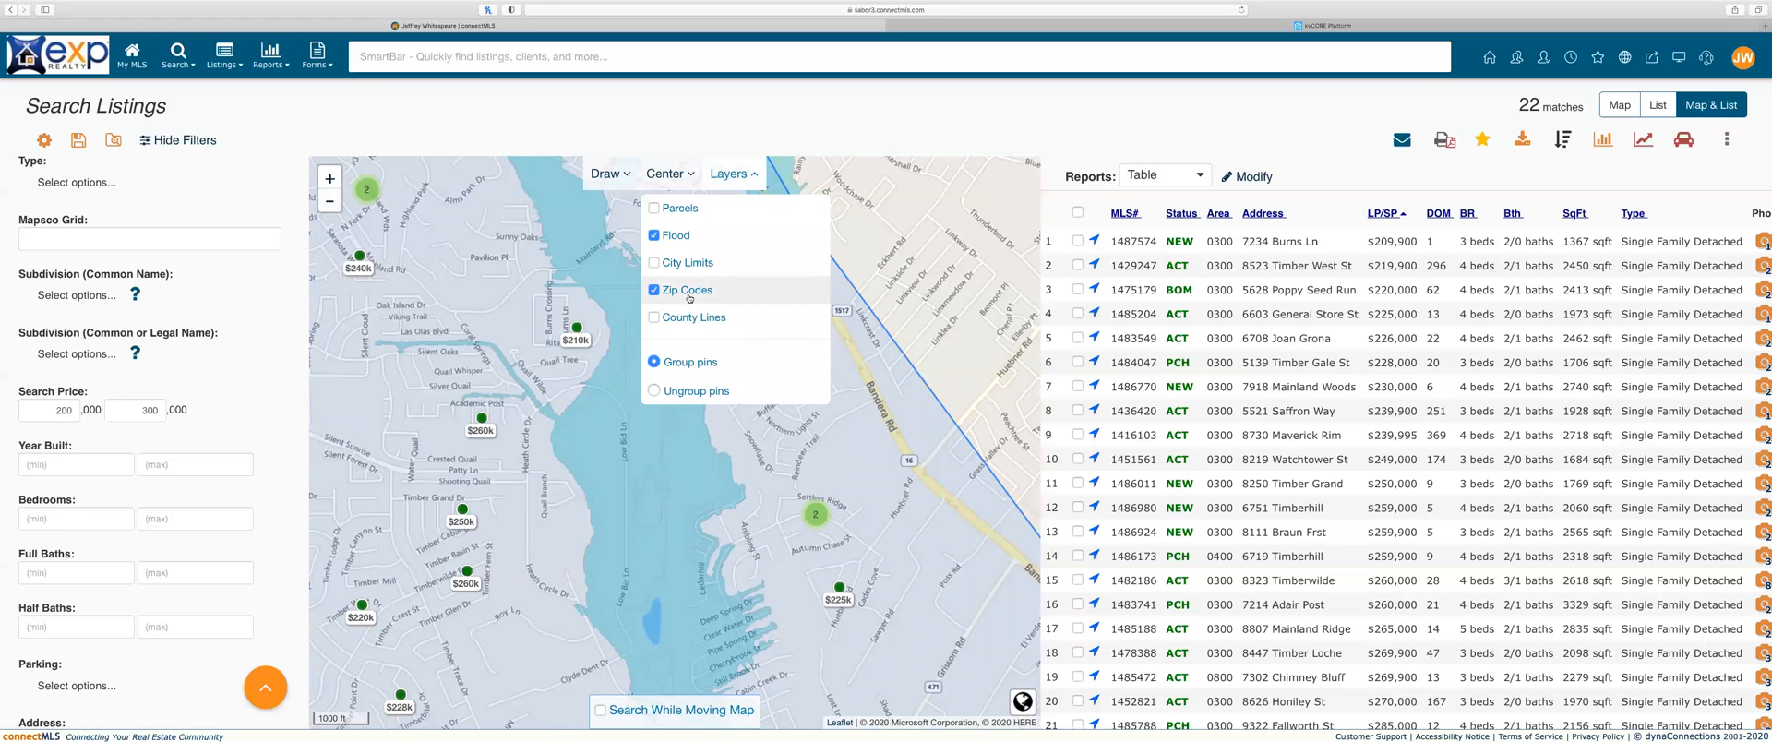
left_click(676, 241)
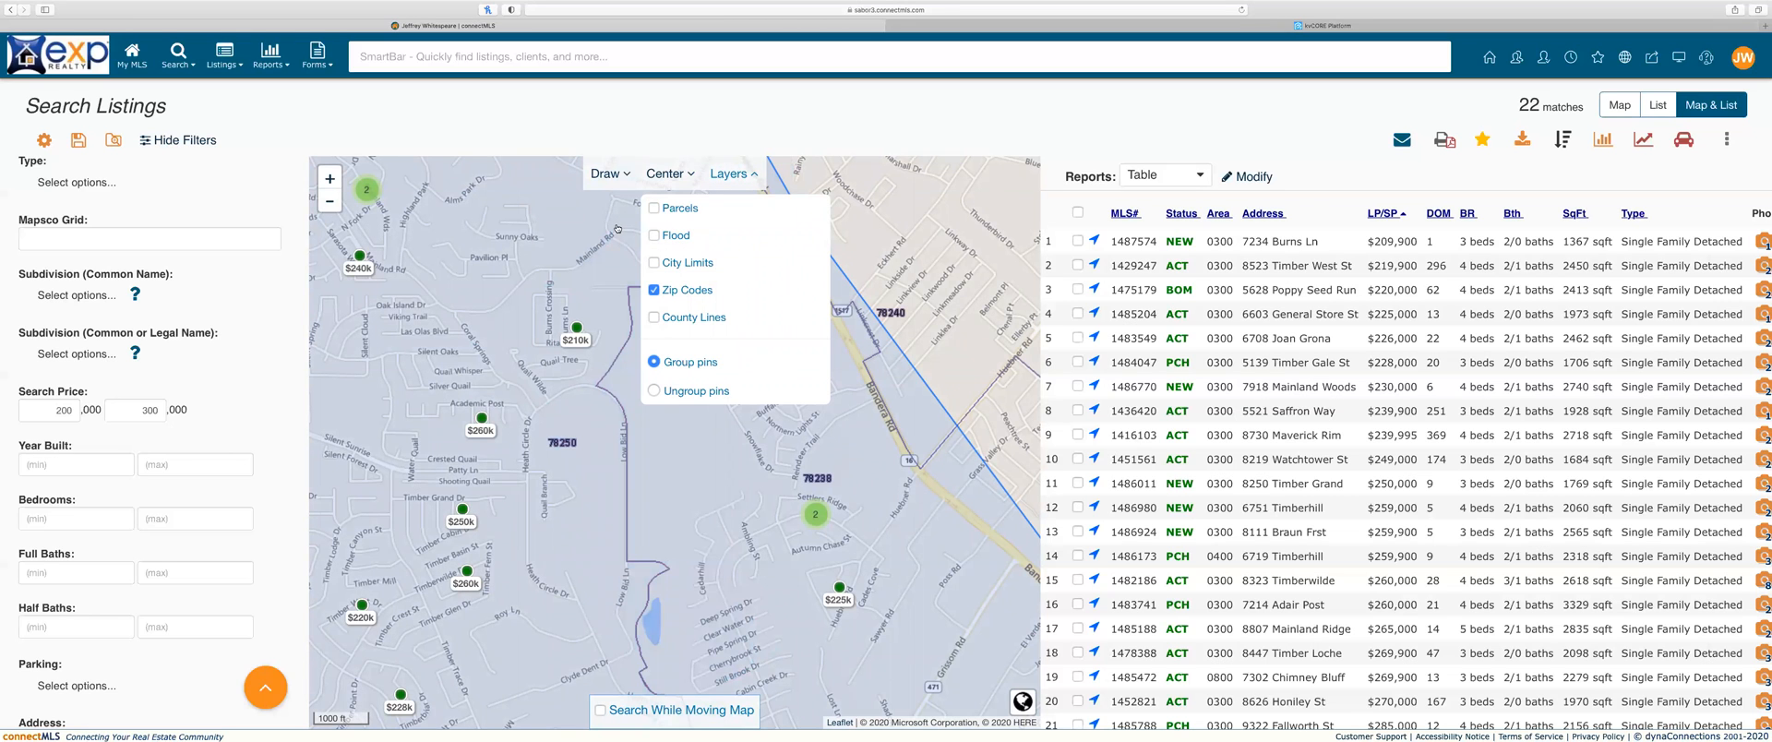
left_click(331, 202)
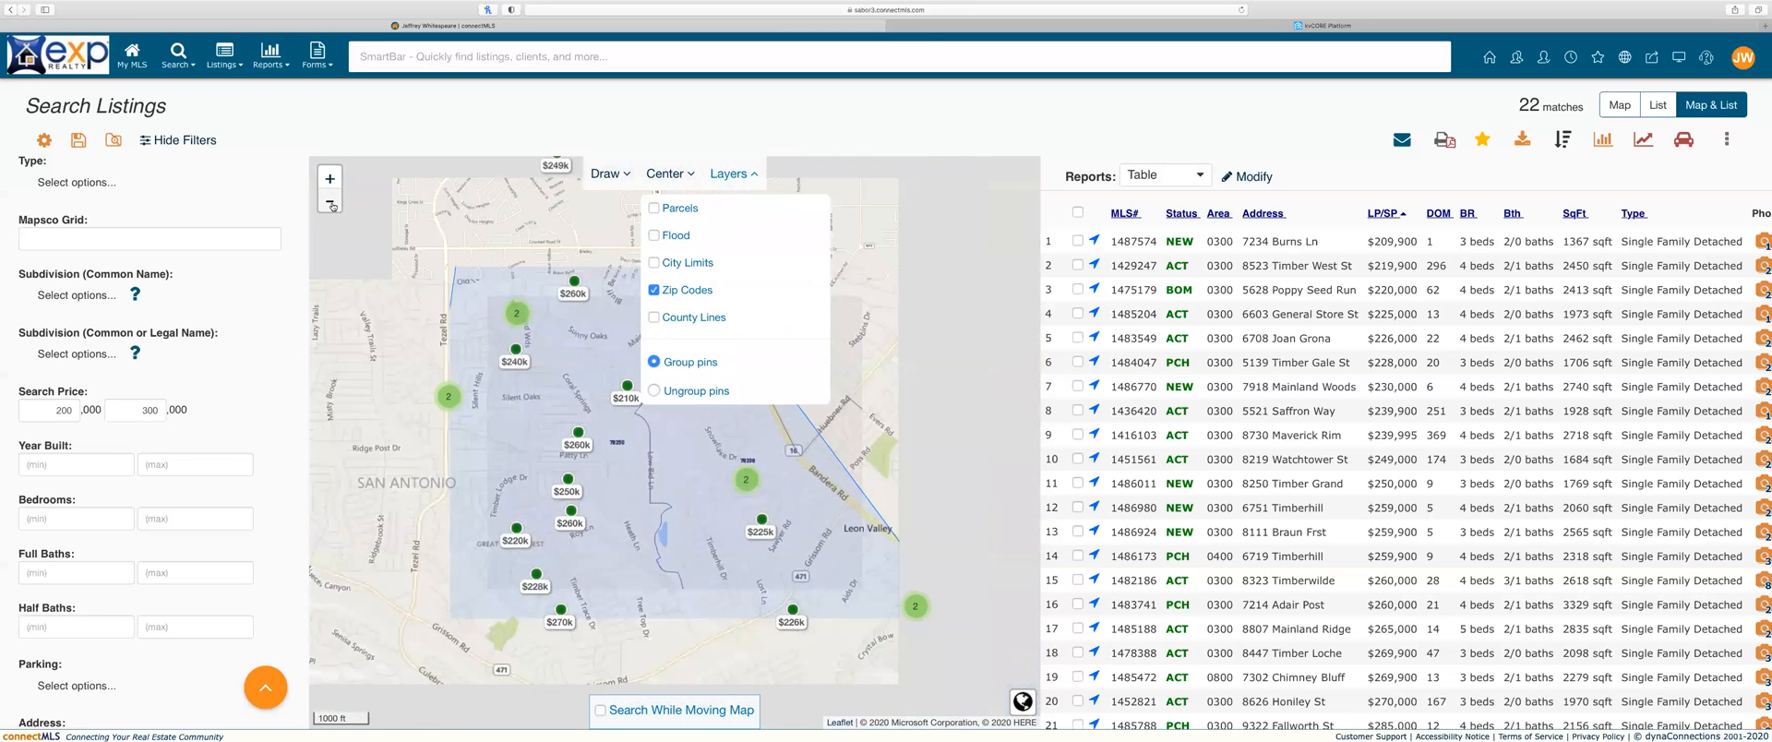
left_click(881, 313)
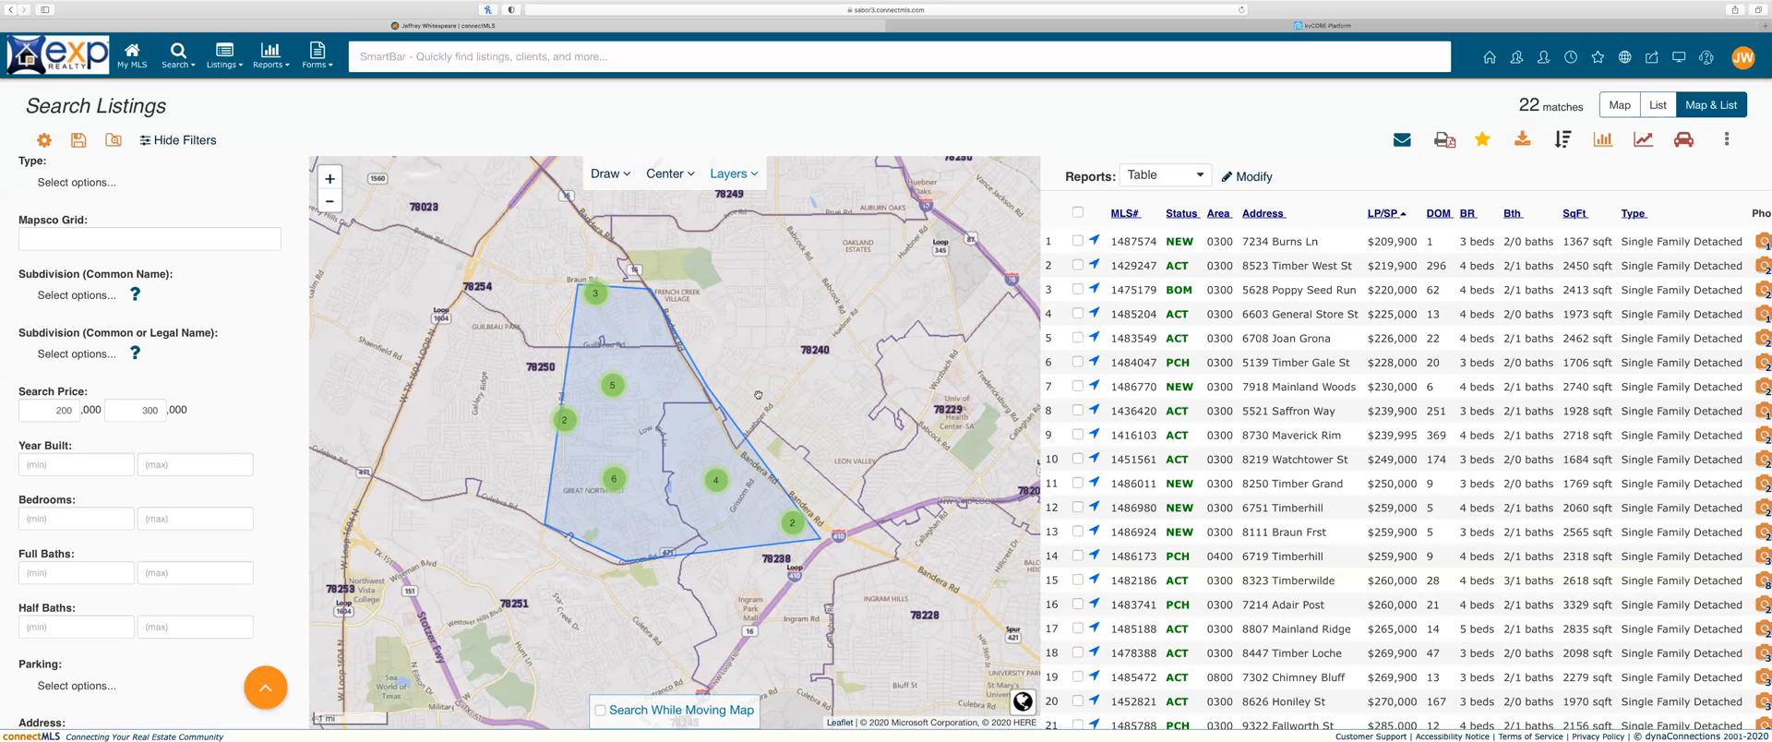
left_click(103, 297)
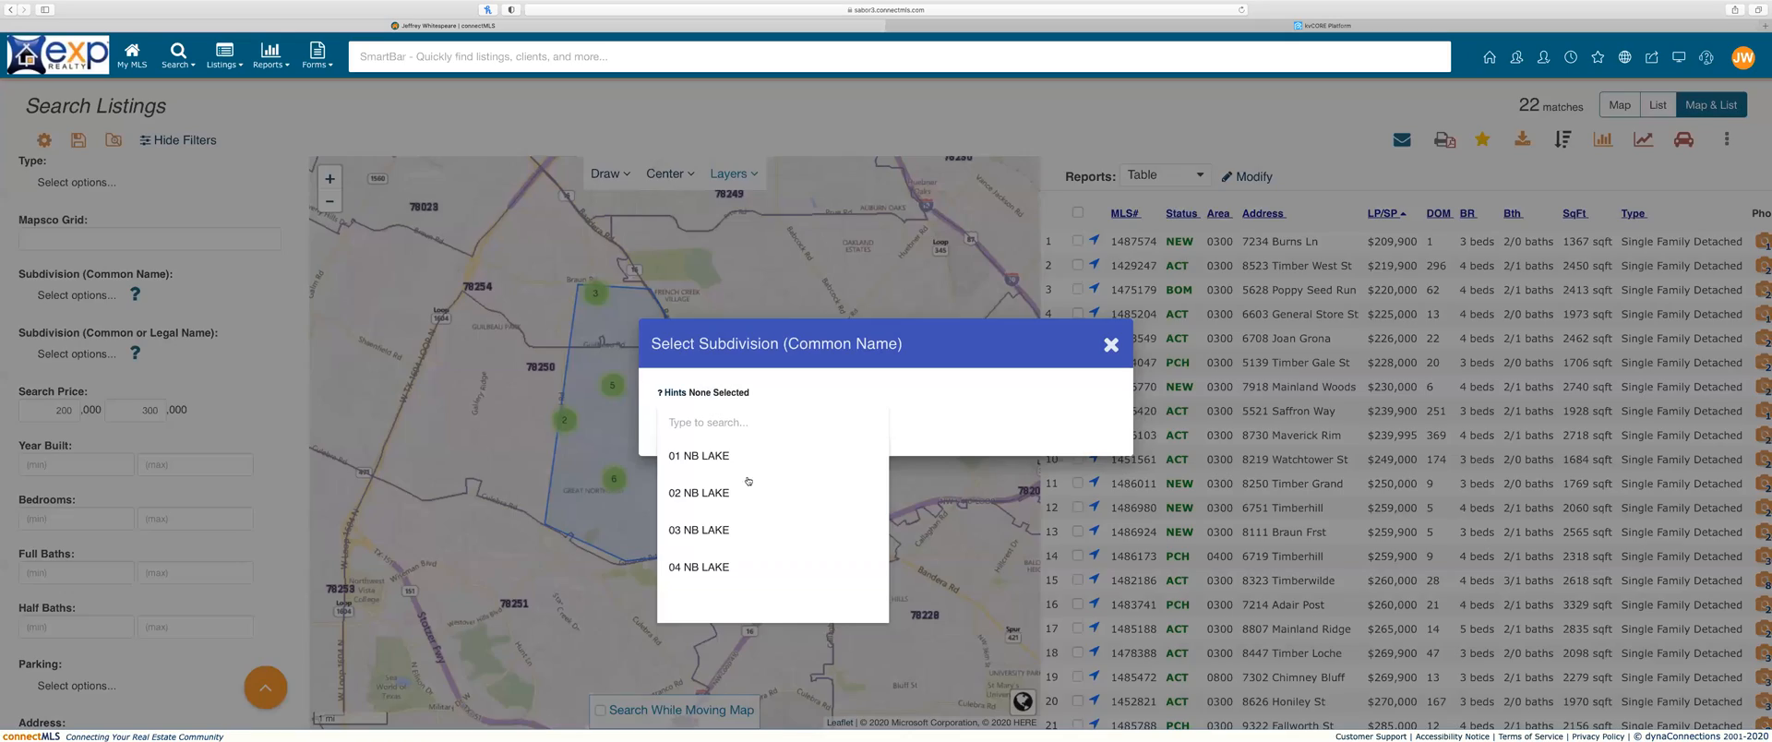
left_click(1112, 345)
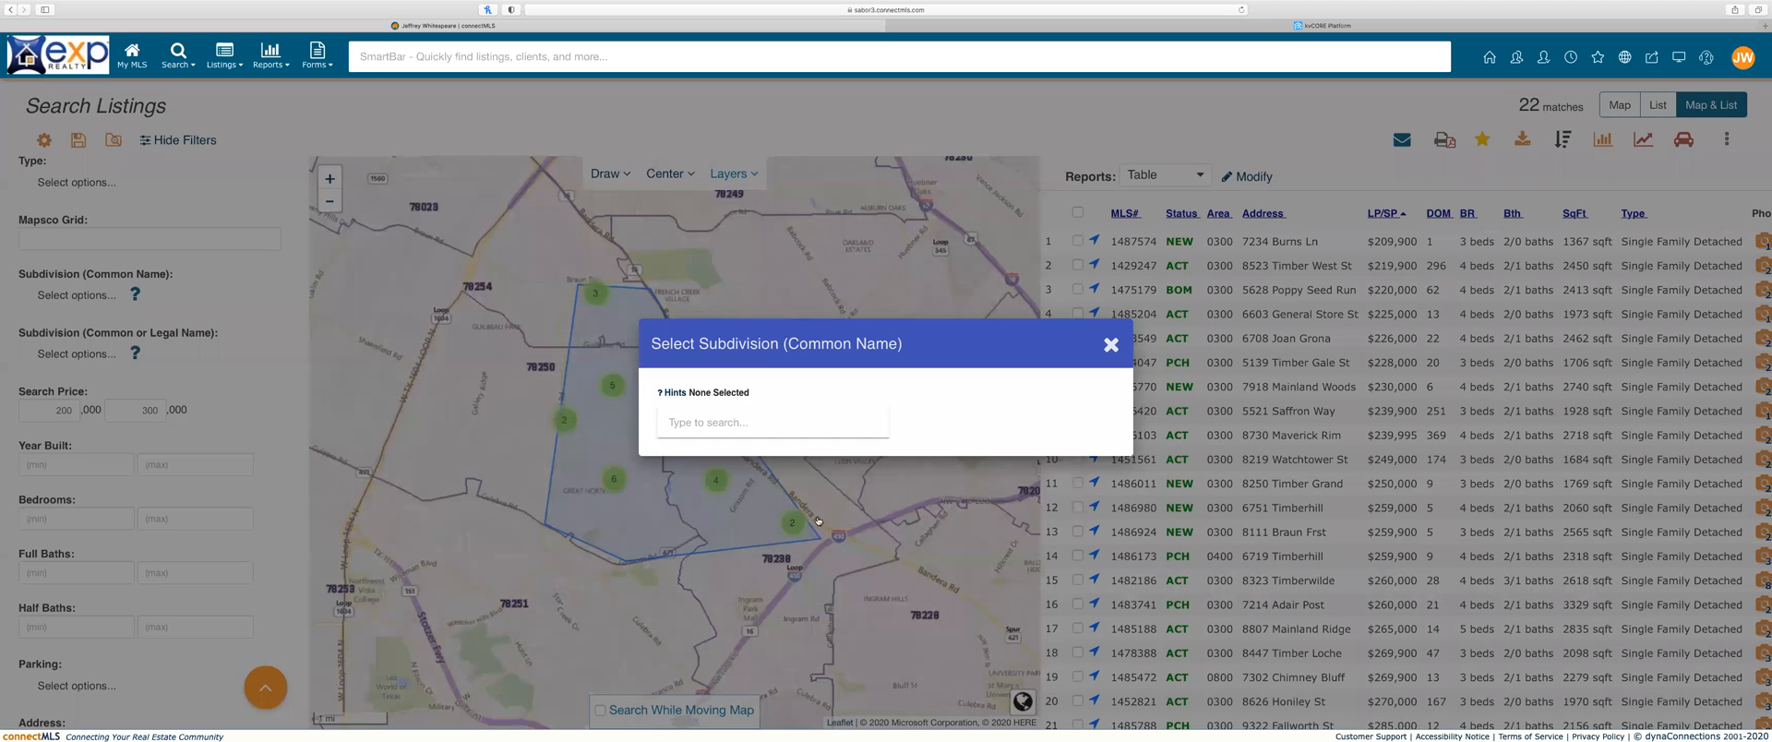
left_click(827, 407)
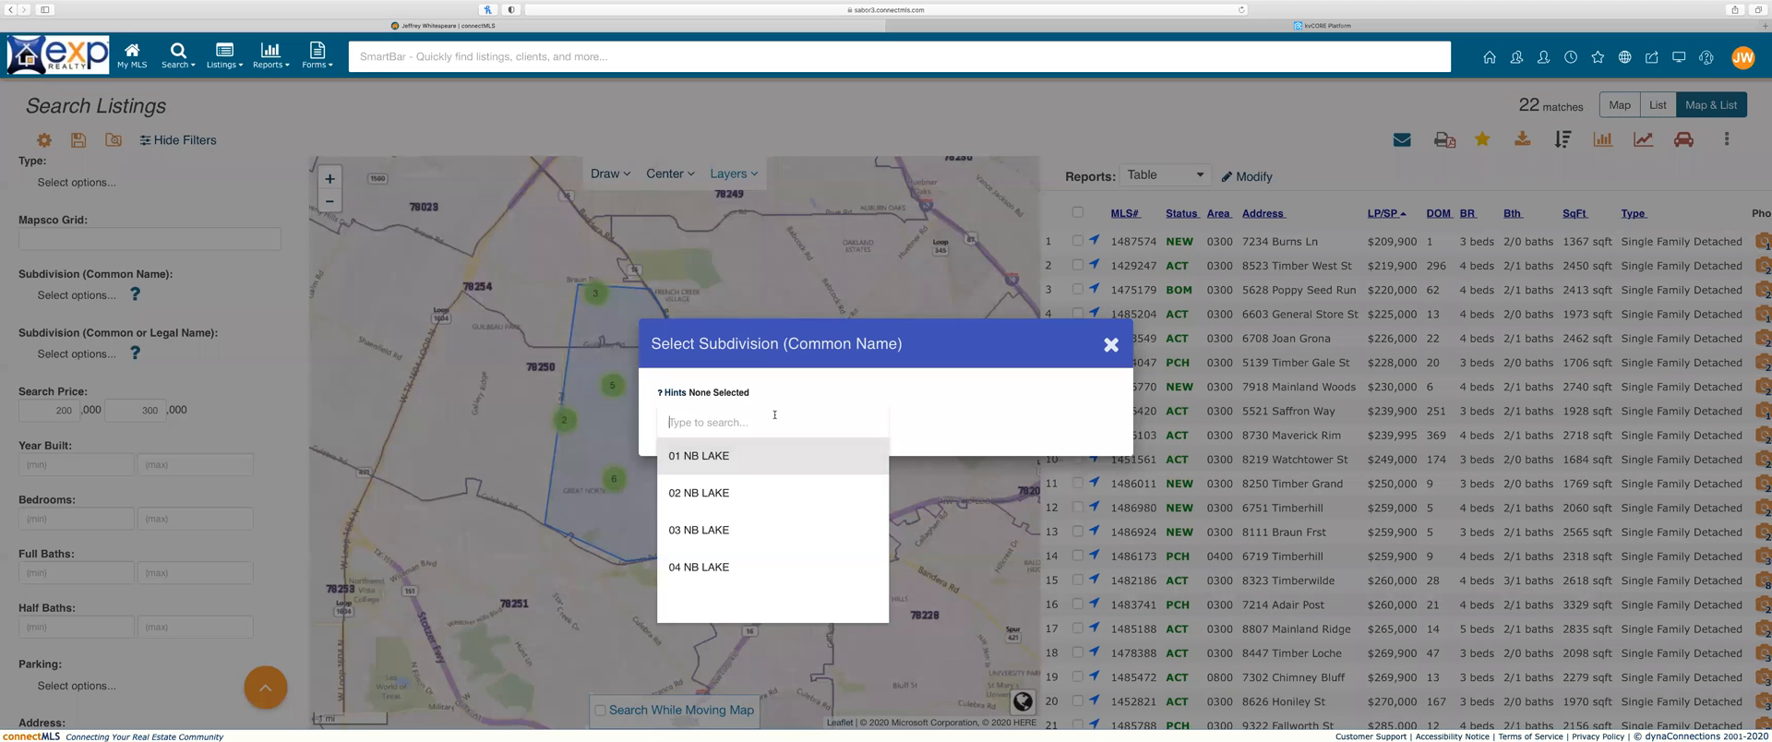
left_click(1111, 346)
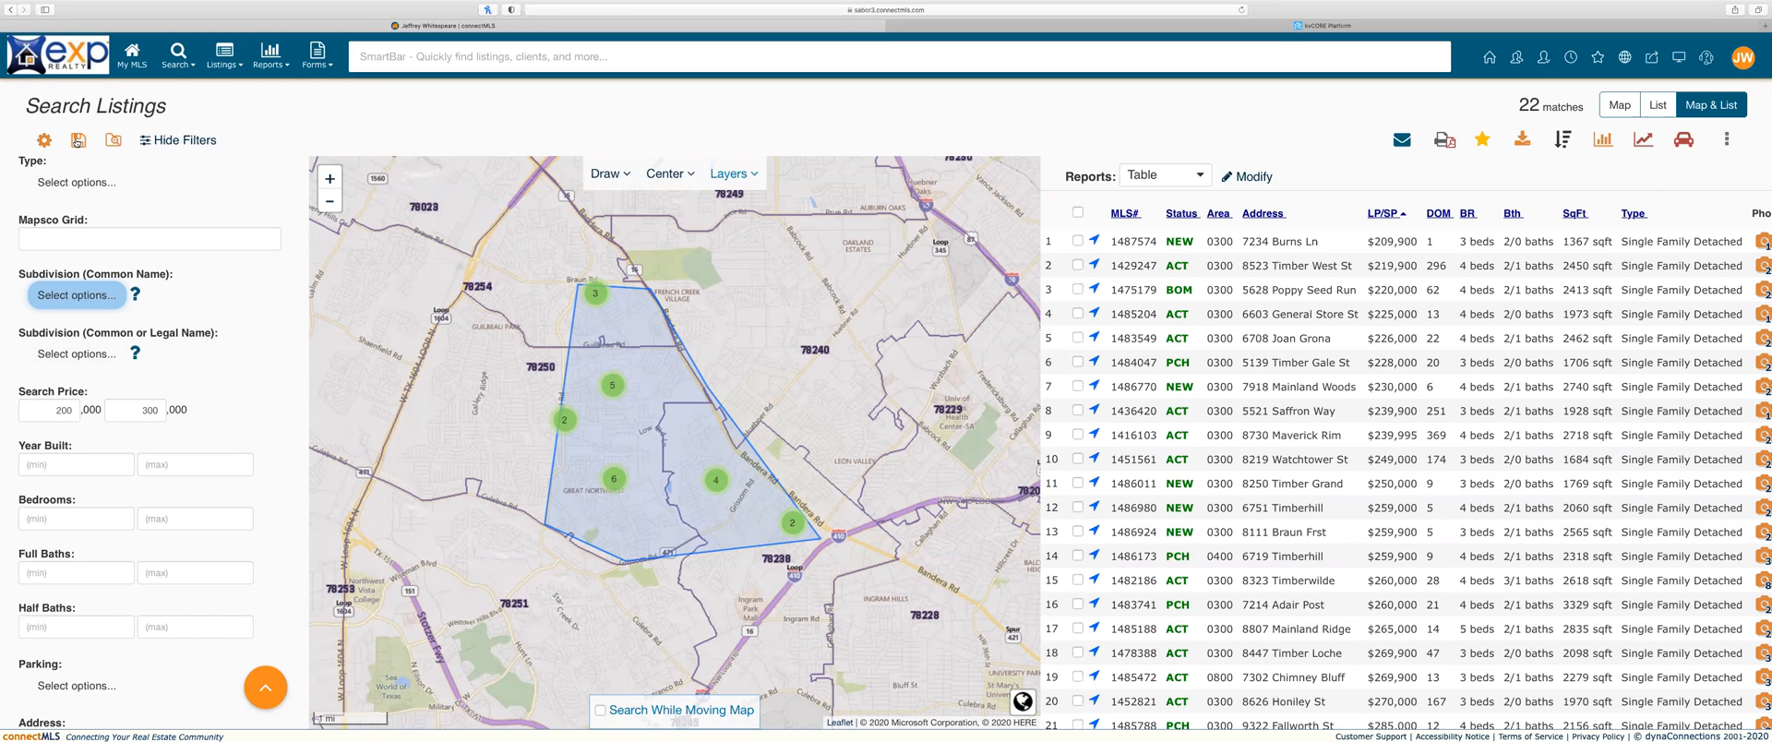
left_click(178, 55)
Step: Begin a new Single Residential map search with empty filters, showing 6992 matches across Texas
left_click(232, 92)
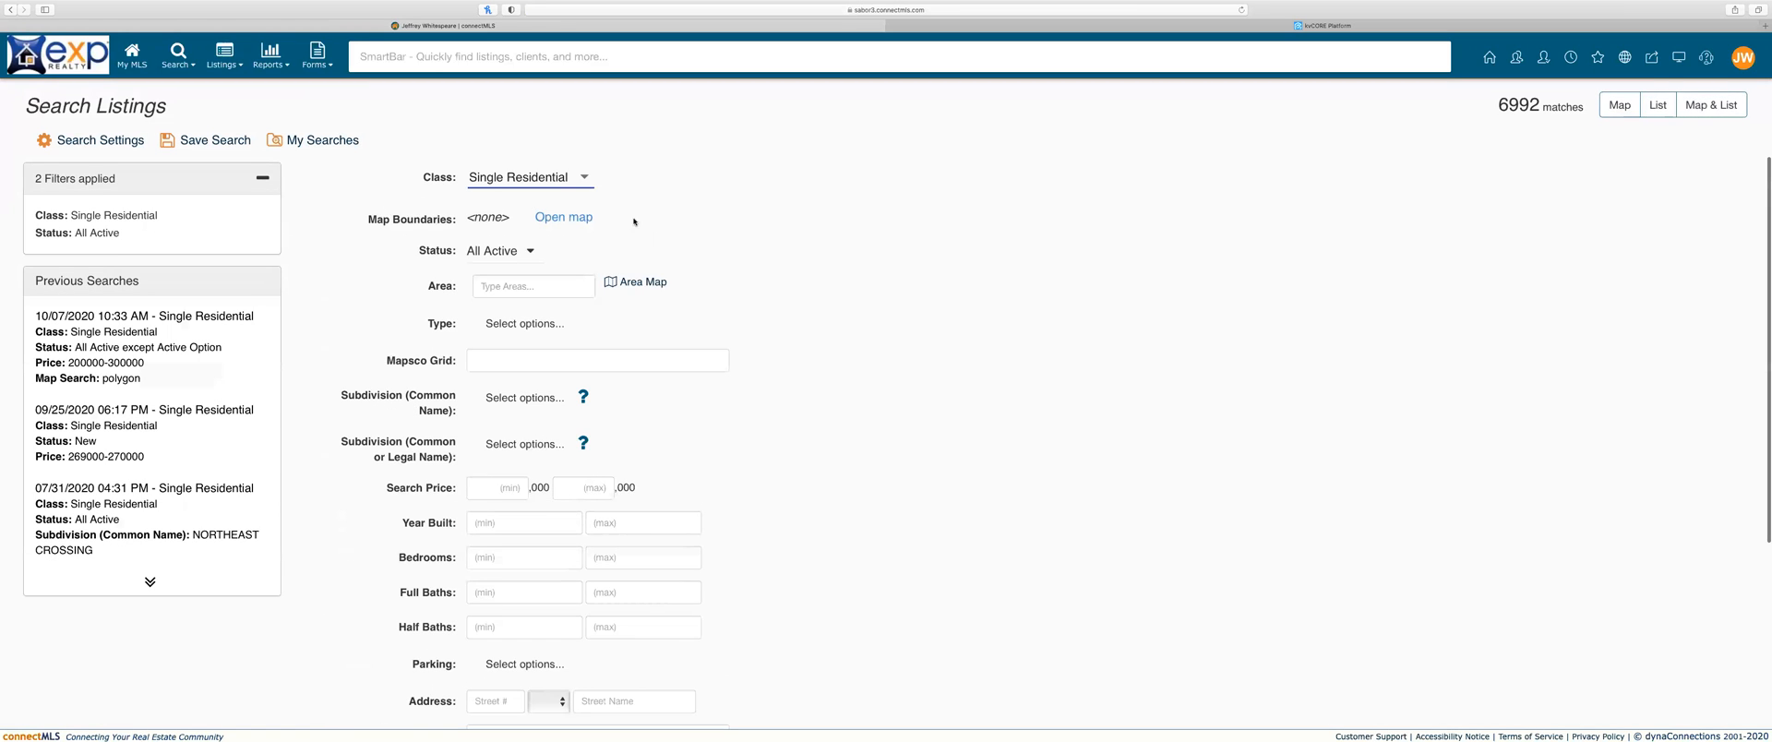
left_click(580, 219)
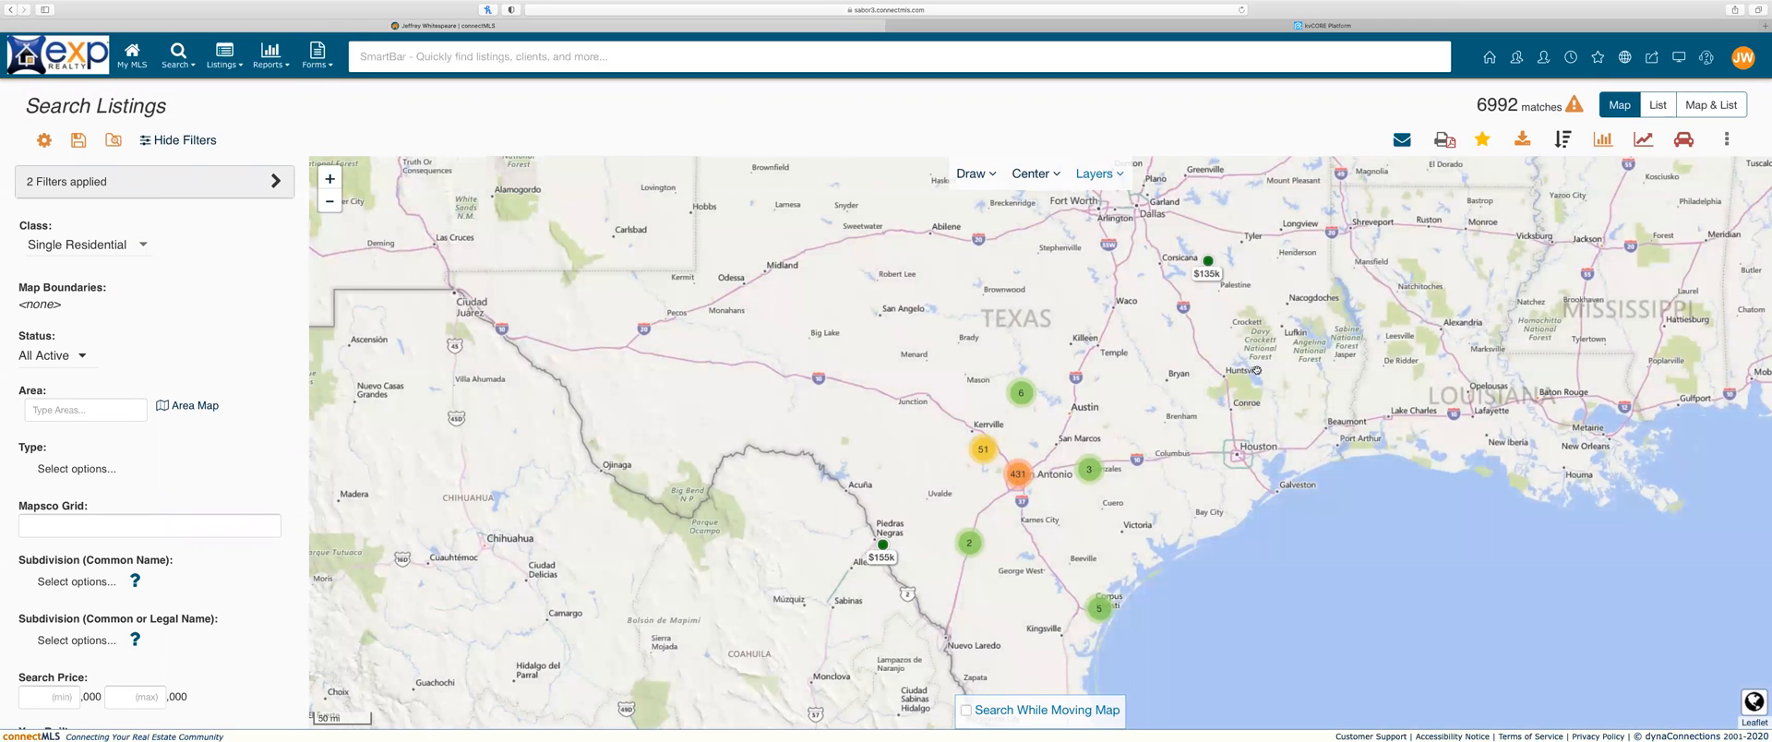
left_click(565, 60)
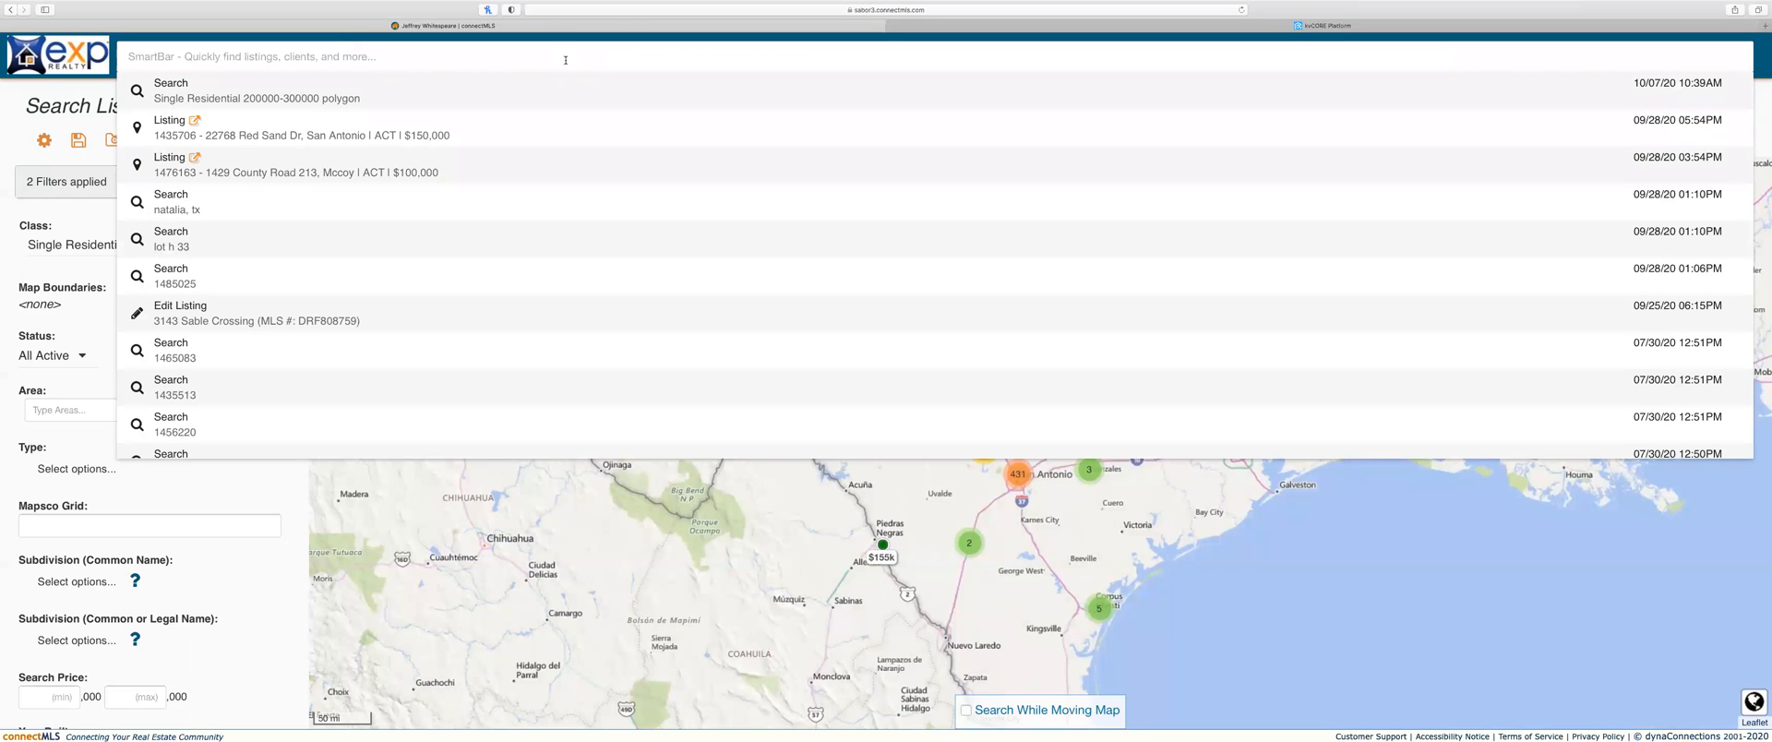
left_click(1090, 563)
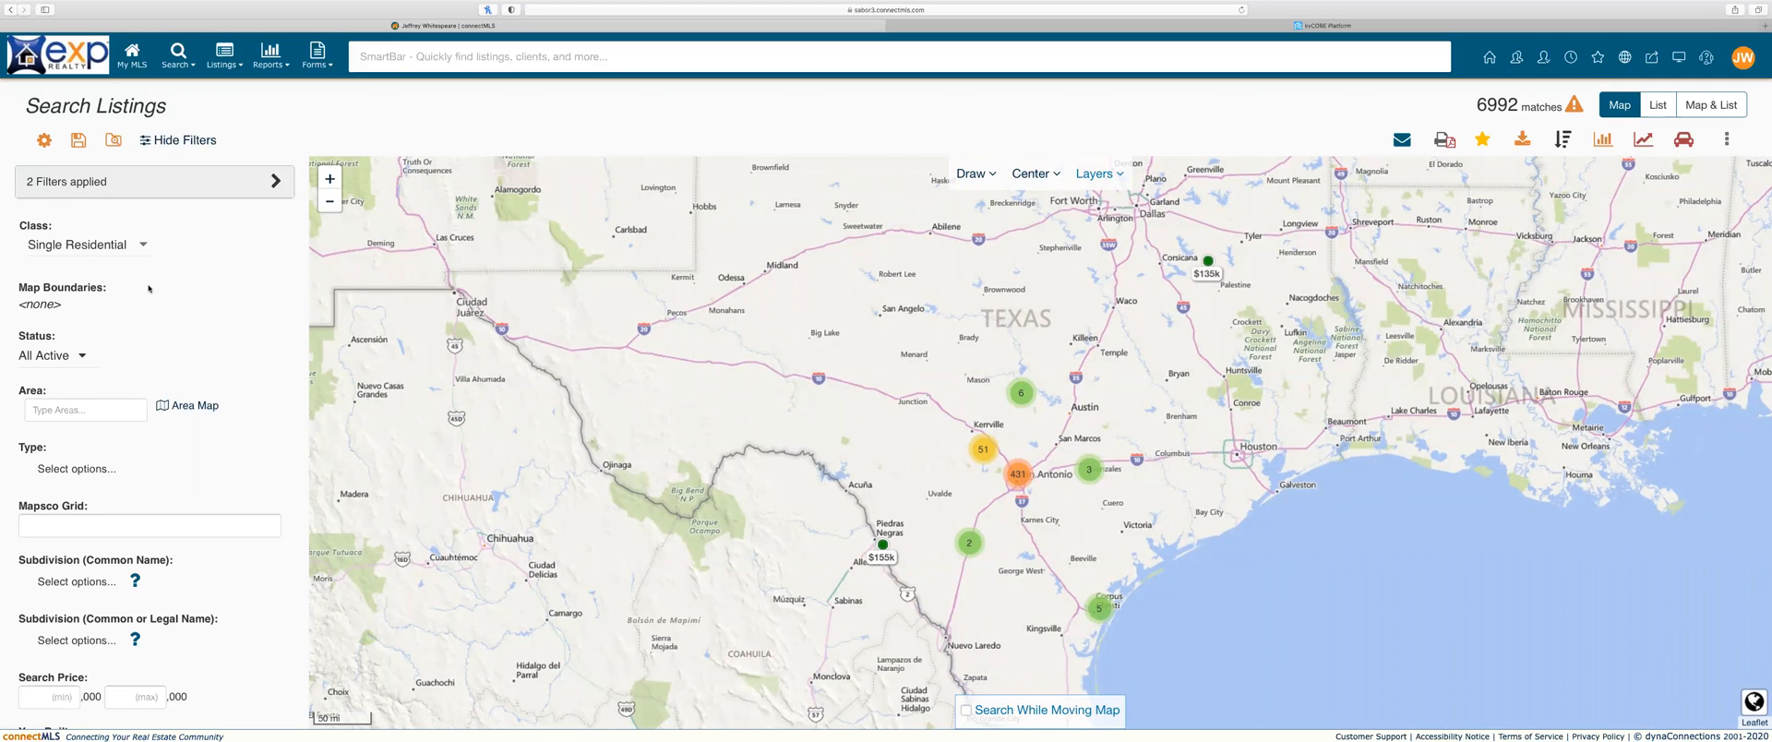
scroll(99, 374, "down", 5)
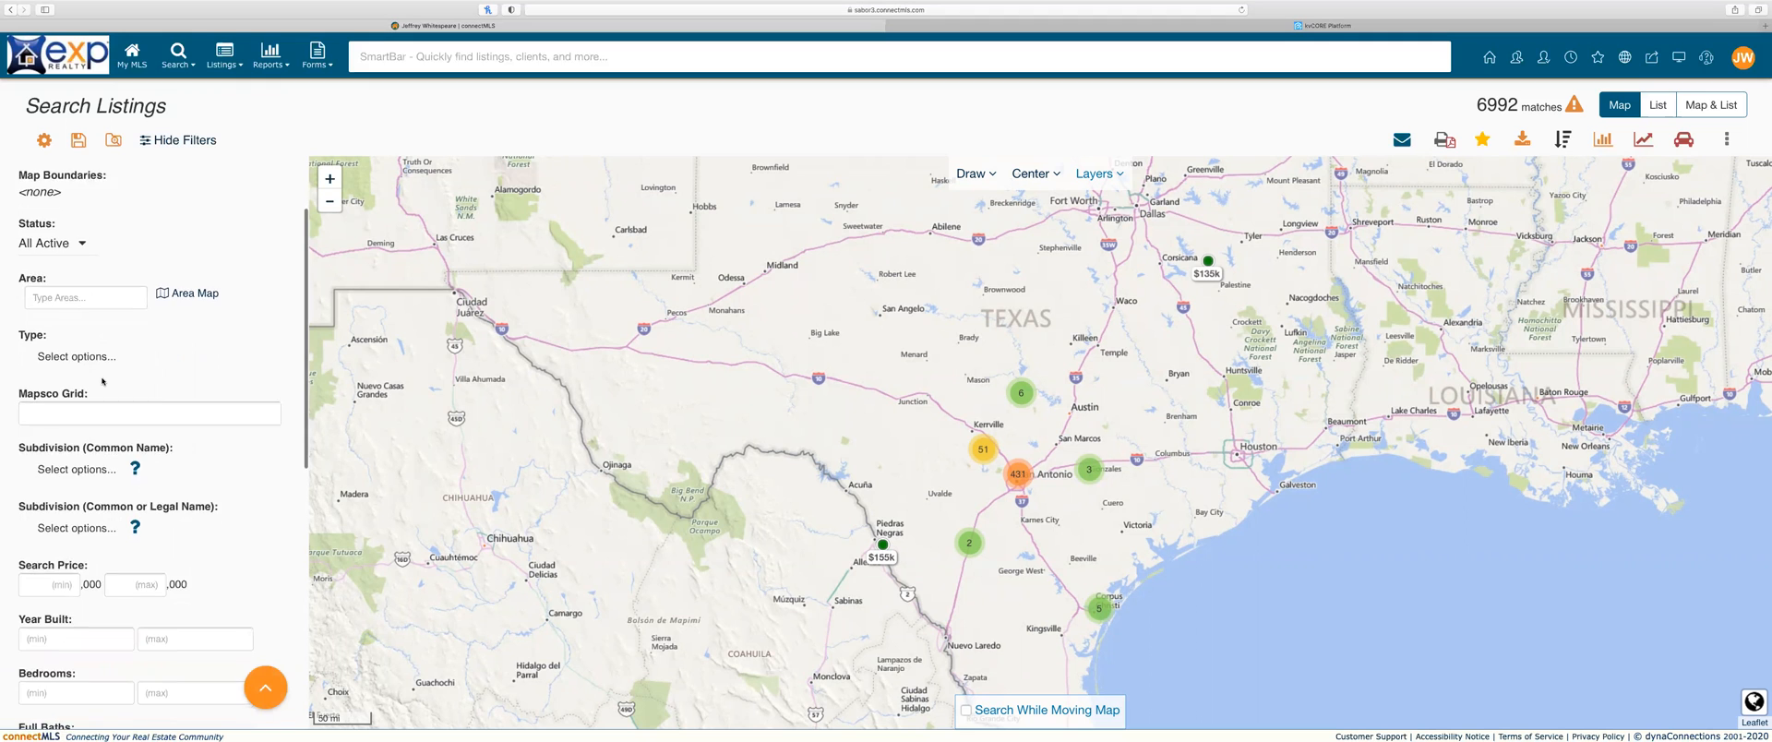
scroll(103, 380, "down", 10)
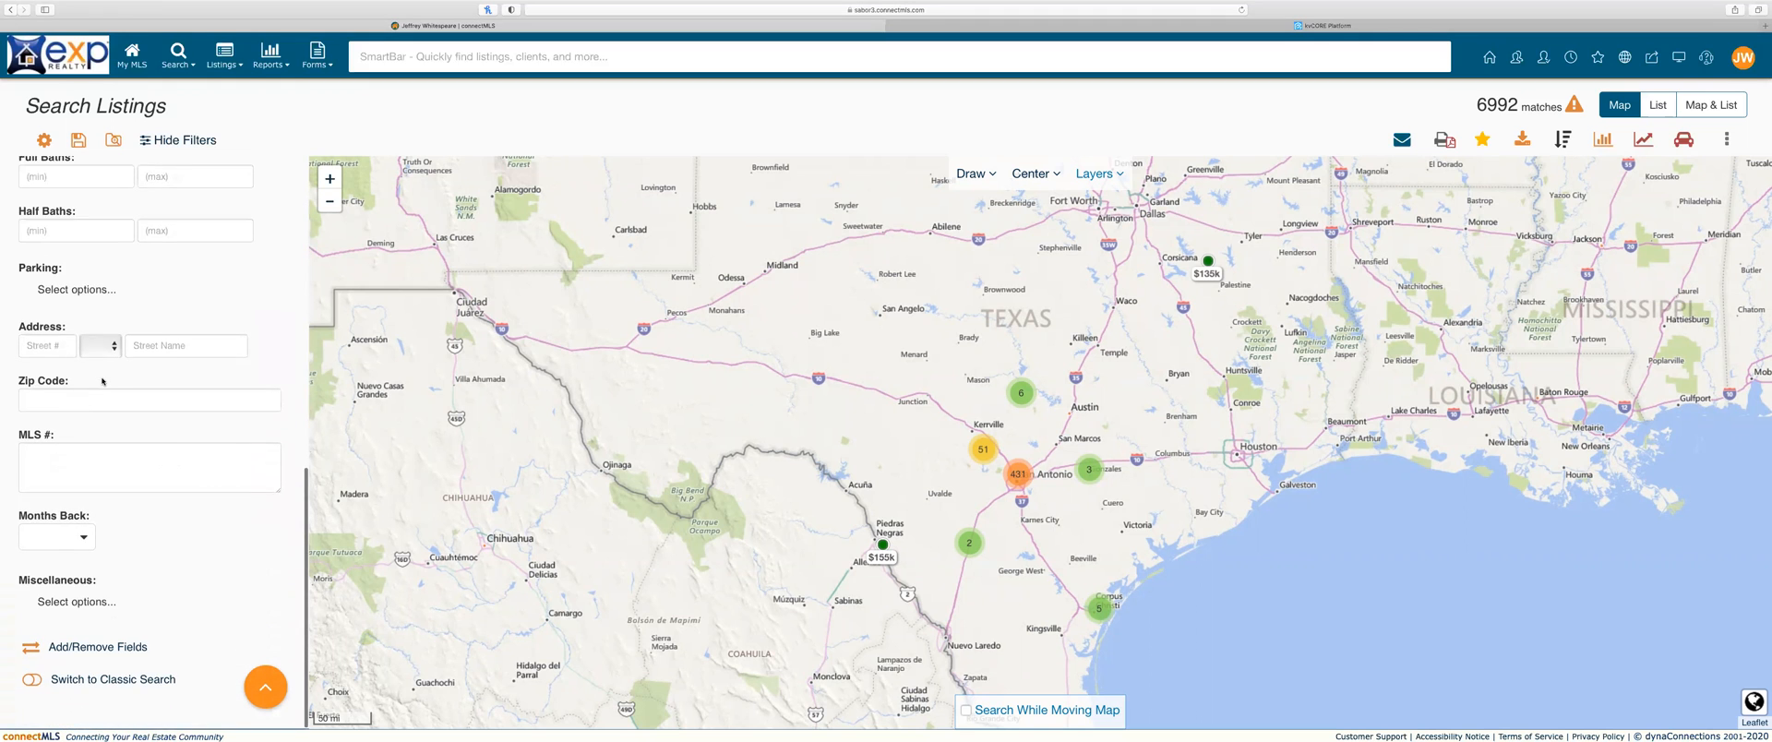
Step: Review both Add/Remove Fields lists, then cancel the dialog without saving any changes
left_click(85, 649)
scroll(701, 350, "down", 15)
scroll(724, 271, "down", 15)
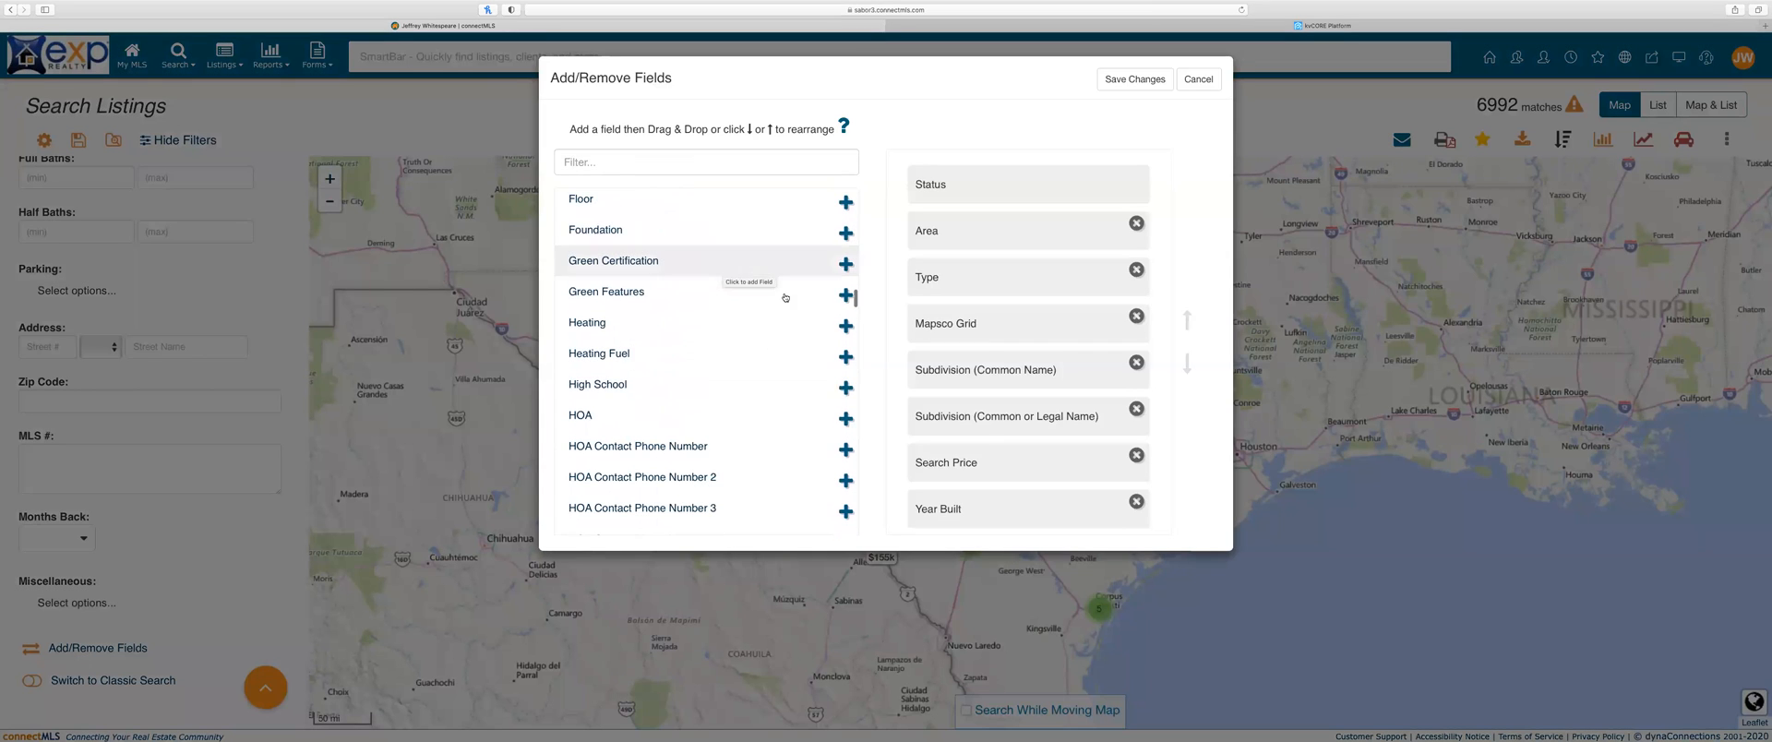
scroll(773, 395, "up", 1)
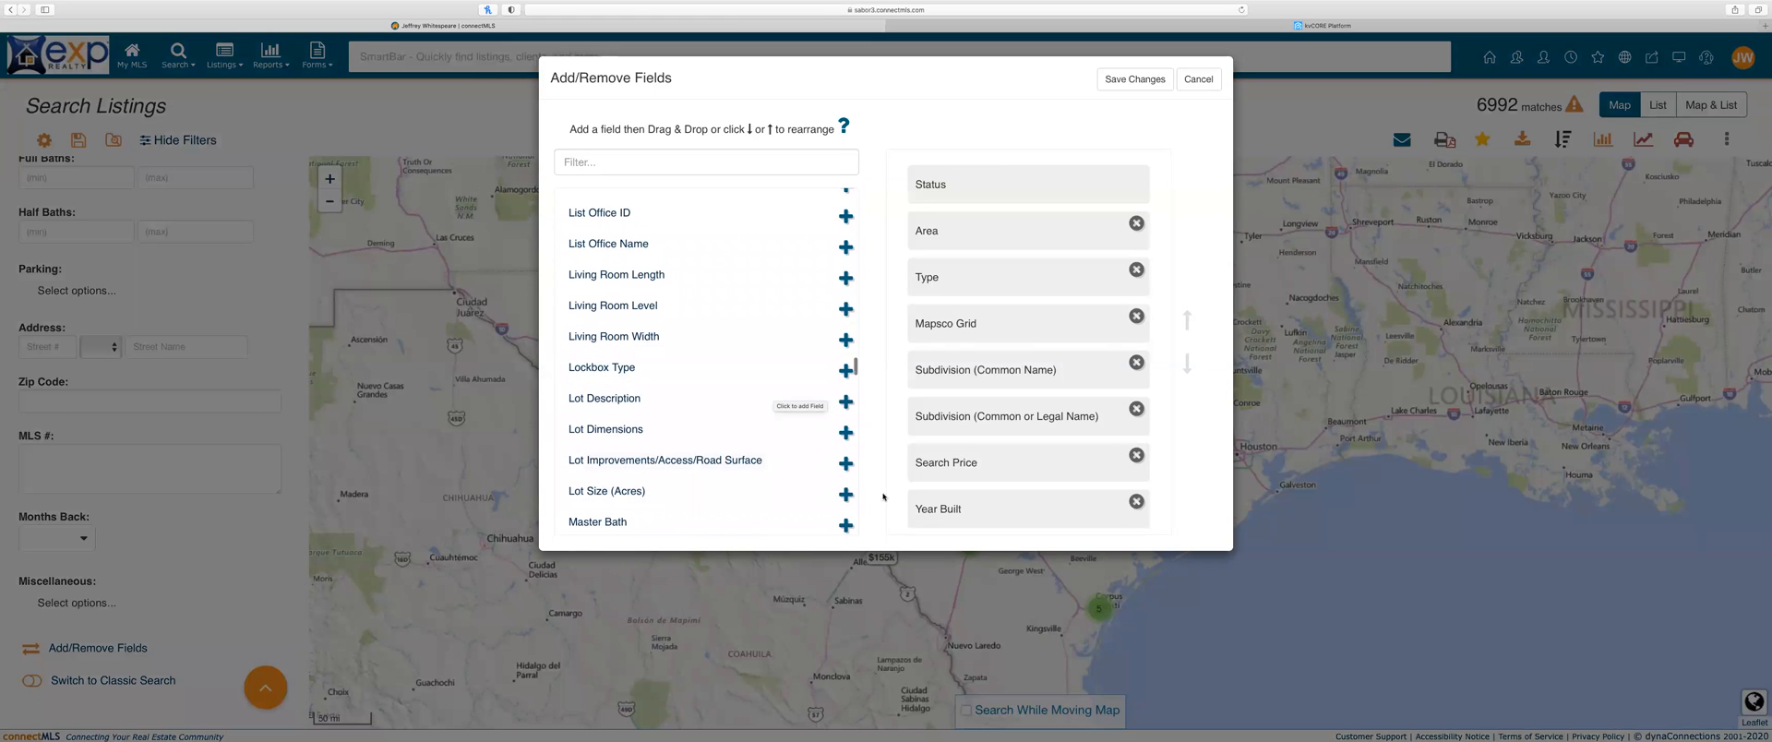
scroll(1075, 192, "down", 7)
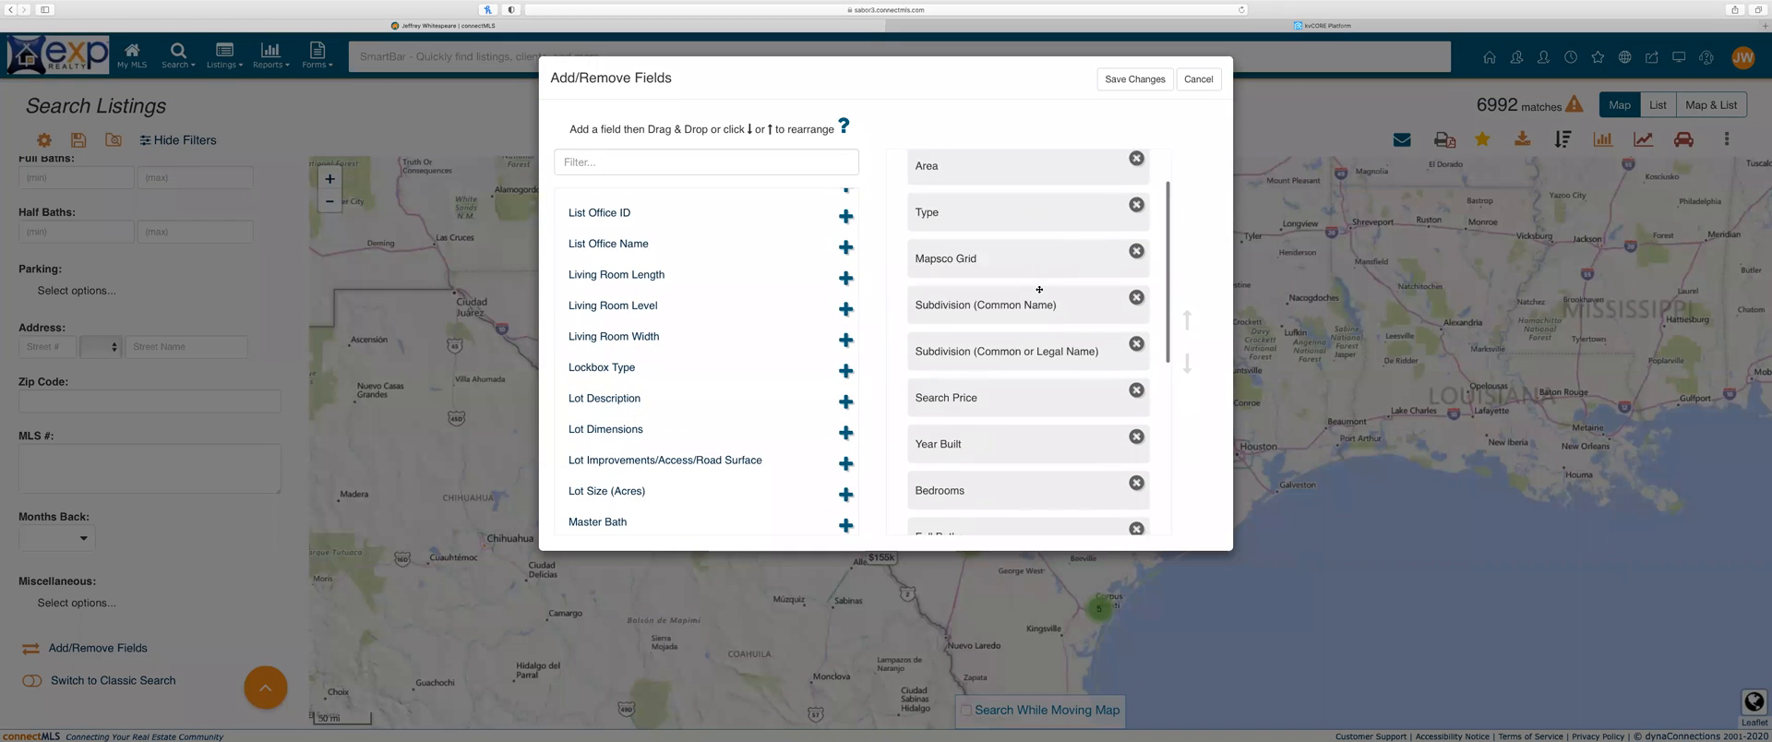
scroll(688, 277, "down", 8)
scroll(688, 277, "down", 8)
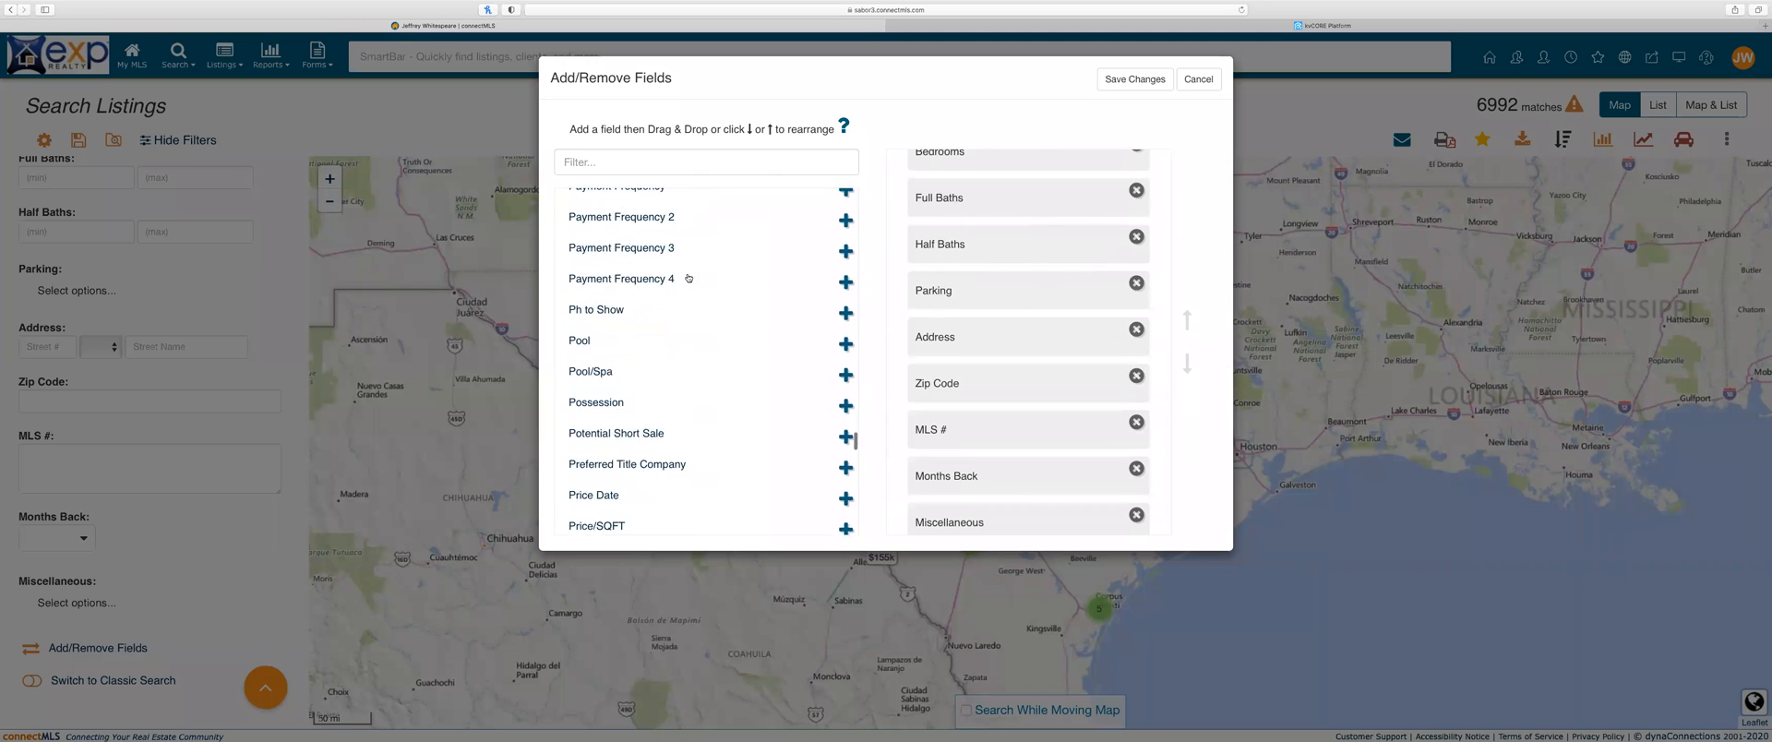
scroll(688, 277, "up", 15)
scroll(688, 277, "down", 20)
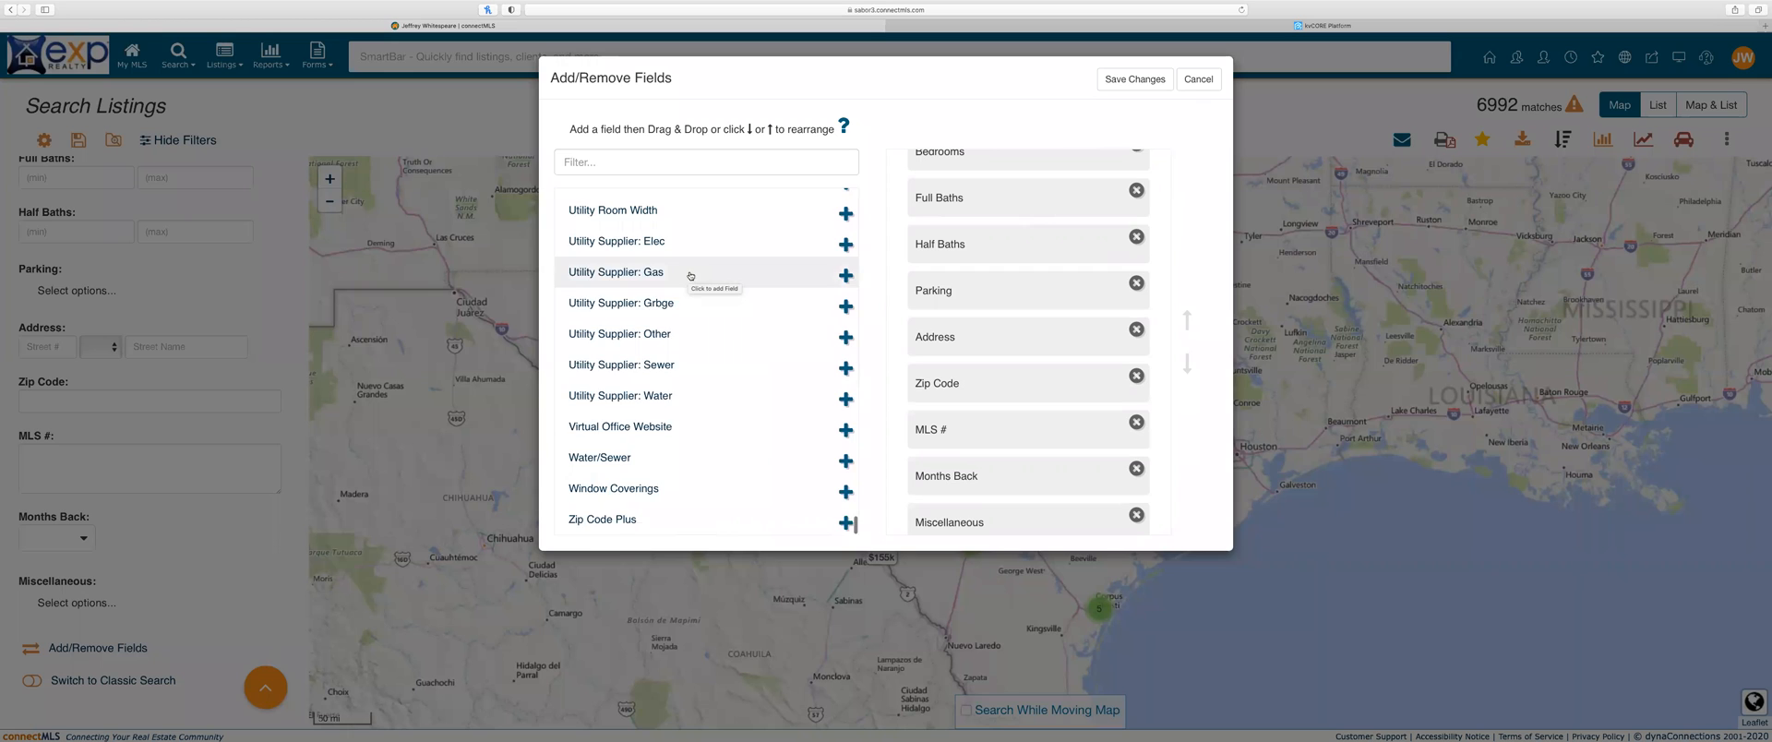
scroll(691, 275, "up", 20)
left_click(1216, 83)
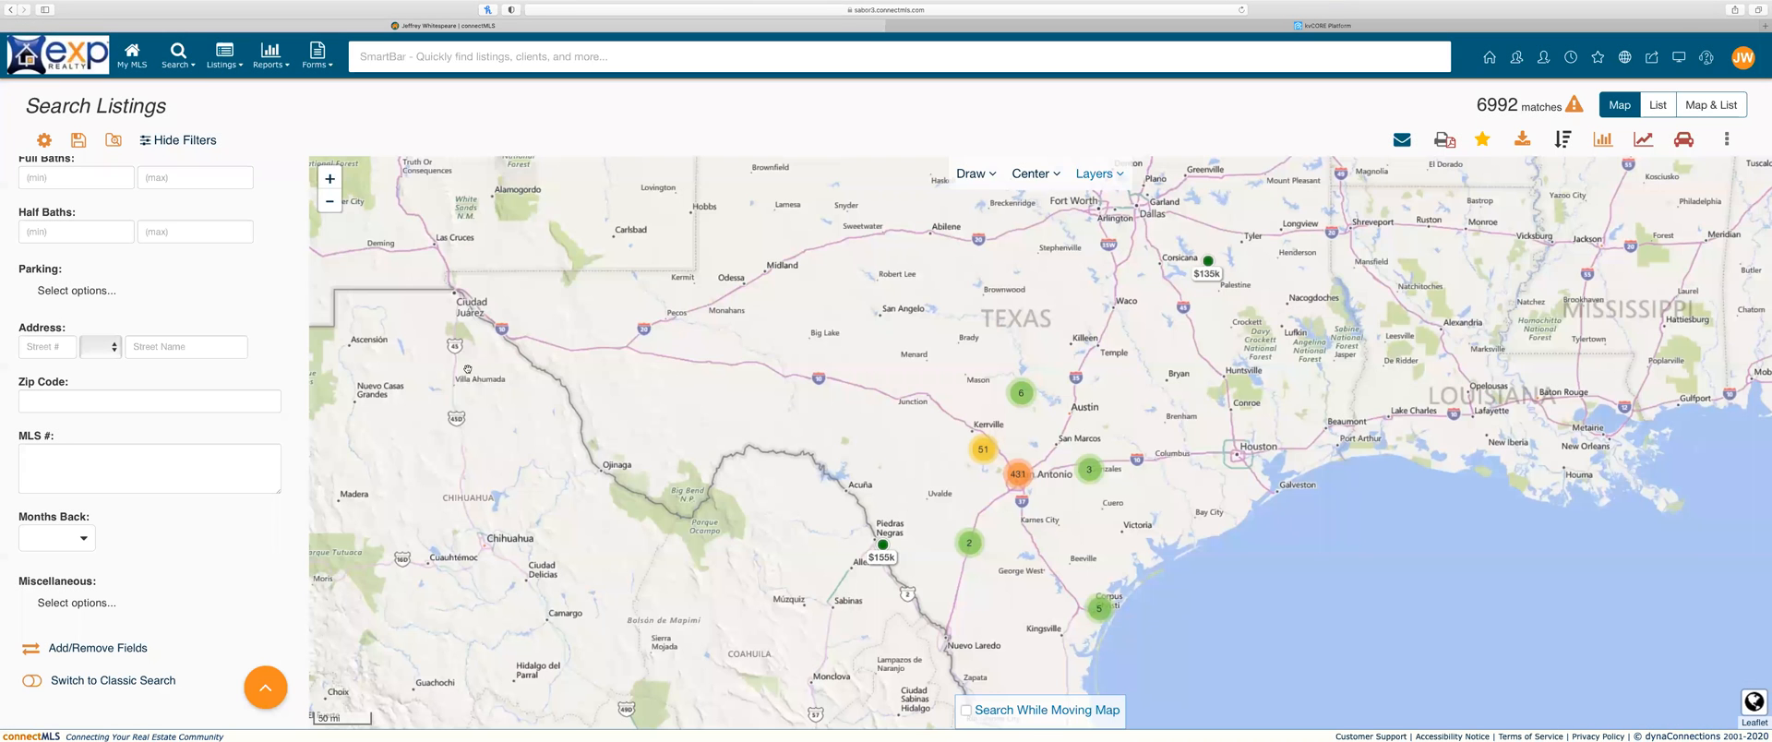
Step: Bring up My Searches to see the previous saved searches
scroll(92, 475, "up", 10)
scroll(92, 475, "down", 1)
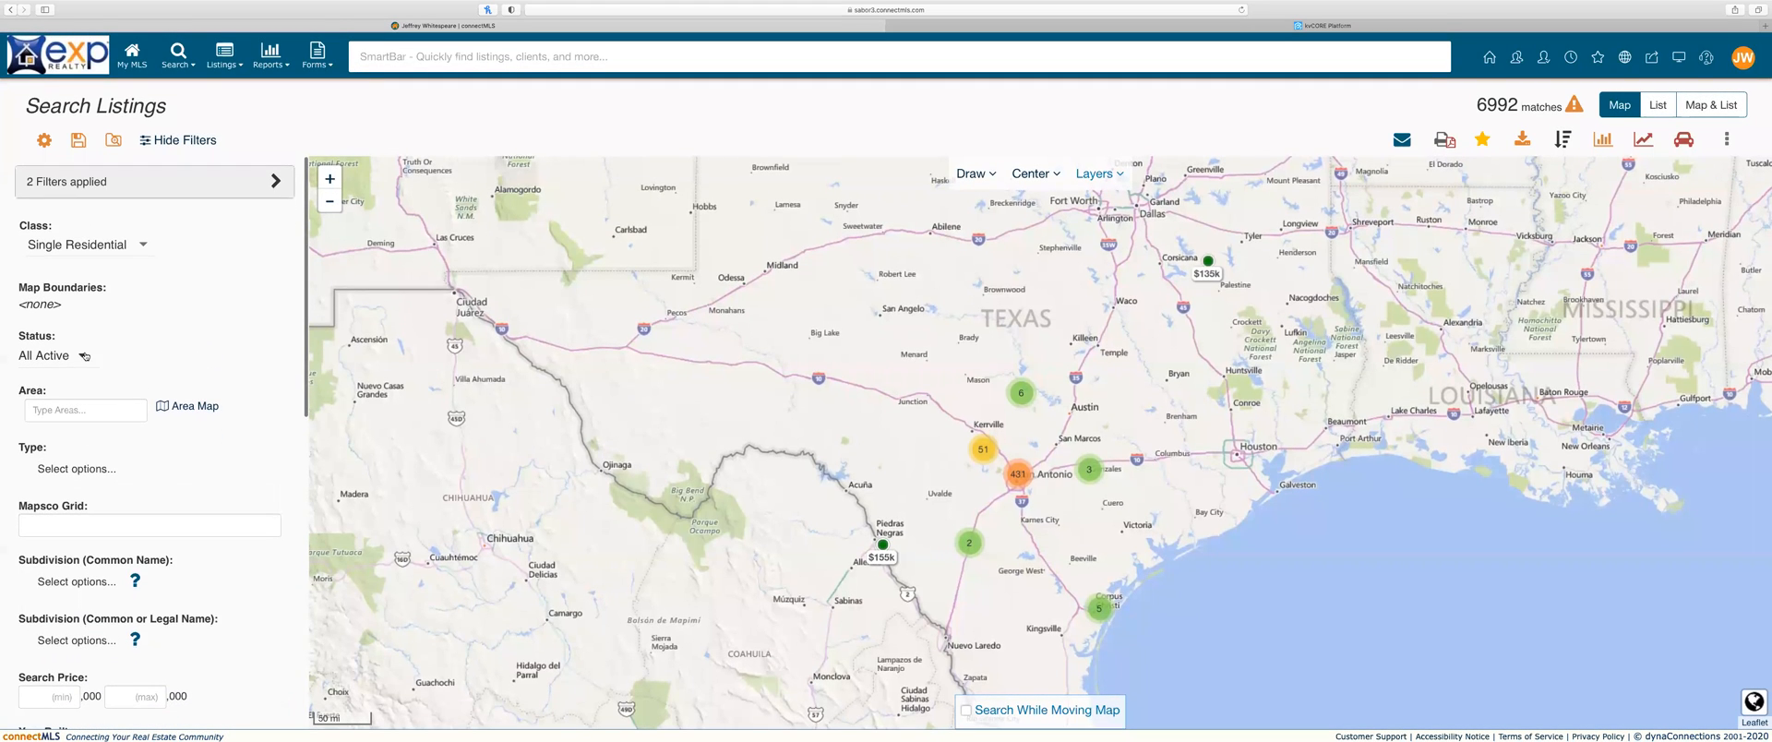
left_click(114, 140)
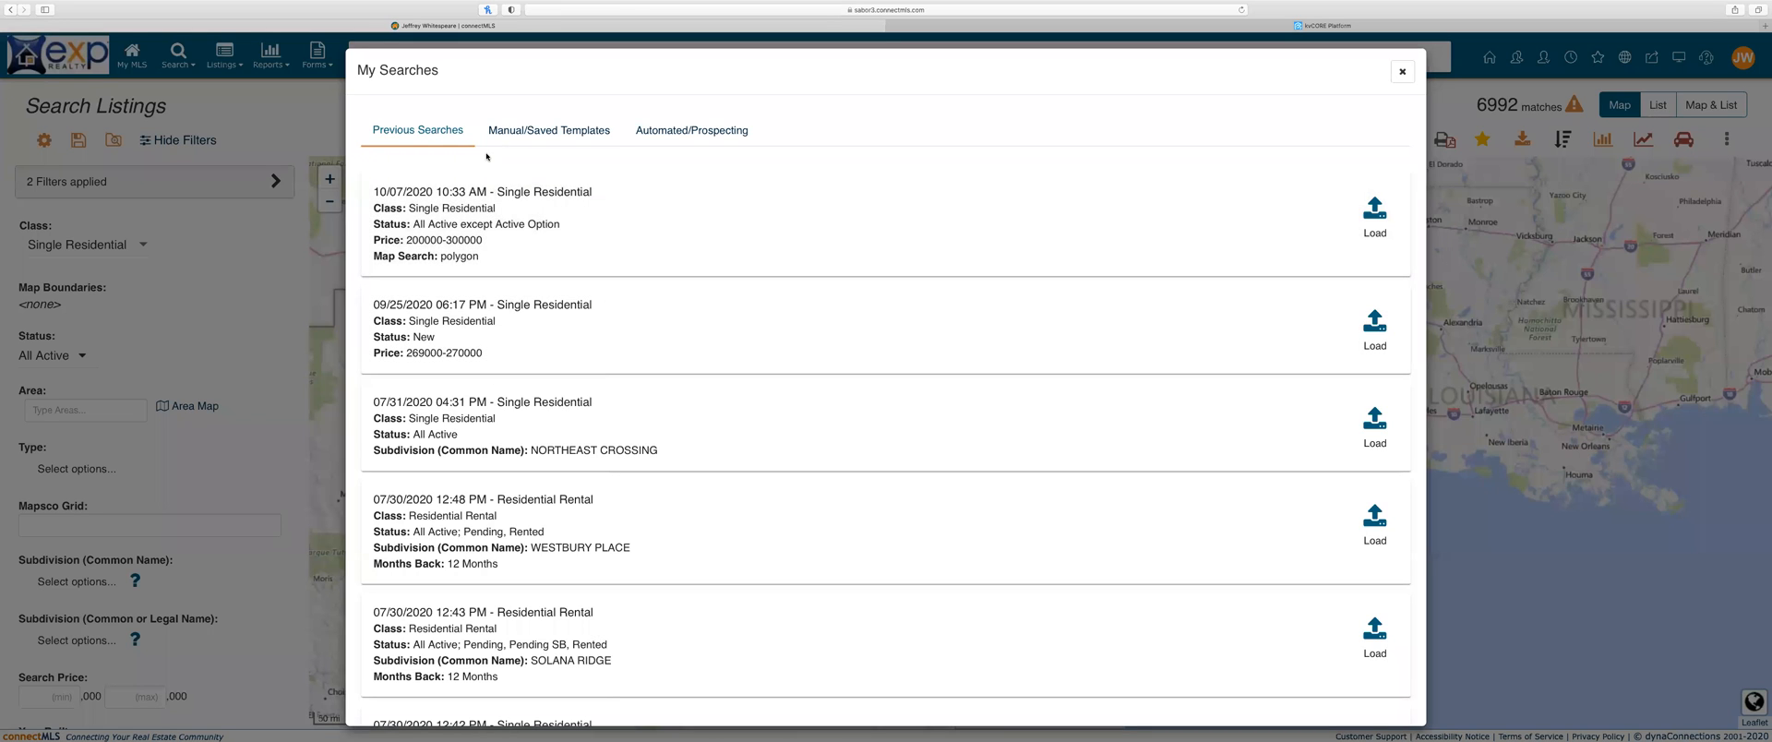
left_click(676, 136)
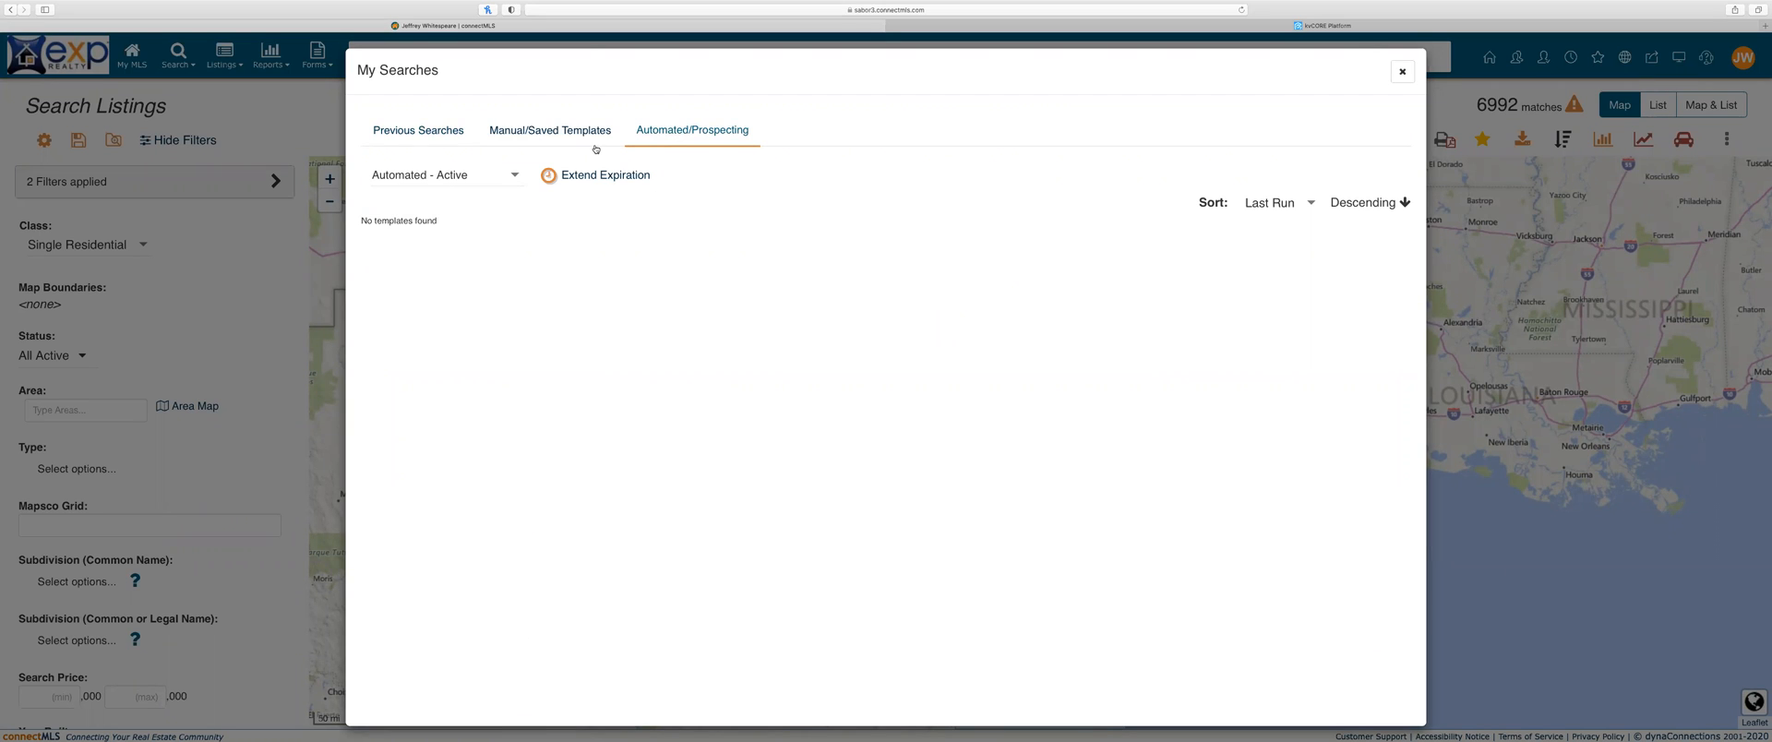
left_click(545, 132)
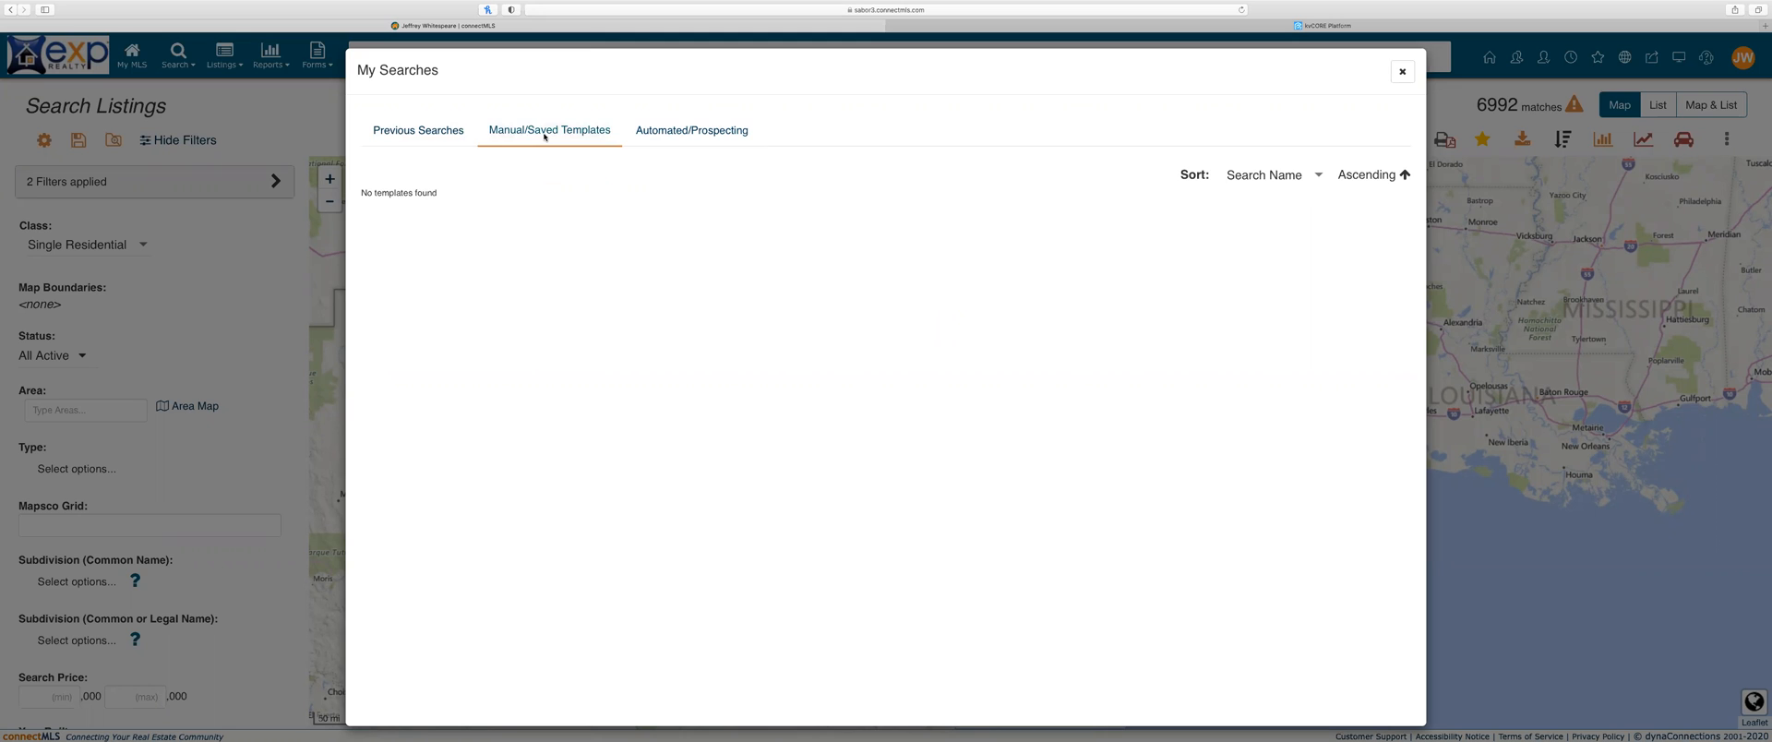
left_click(438, 132)
left_click(1403, 72)
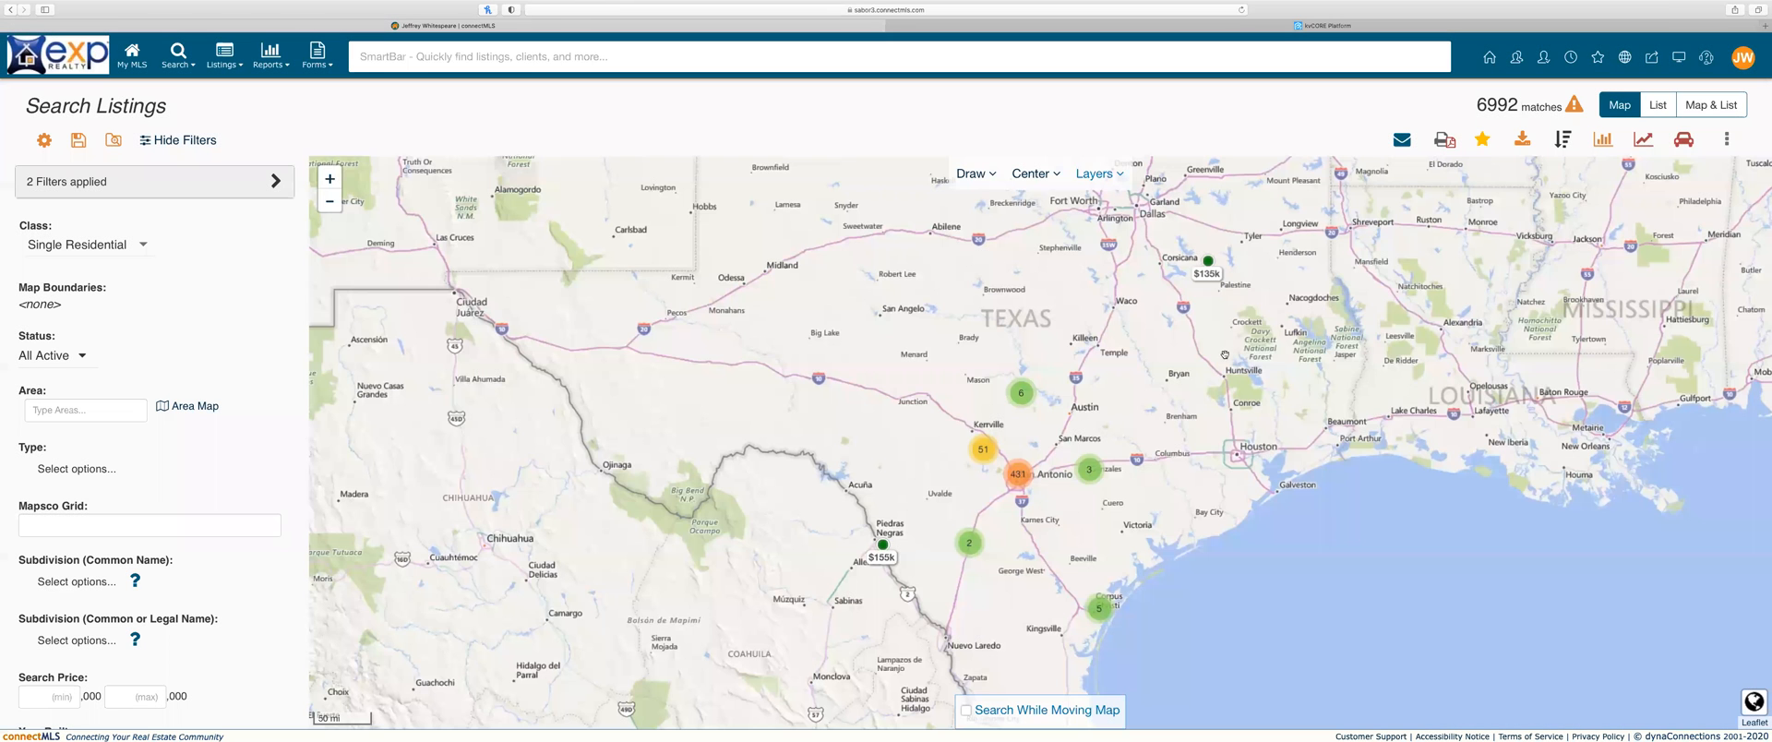
Step: Zoom into the 51-listing cluster near Kerrville and pan the map to center San Antonio
left_click(984, 451)
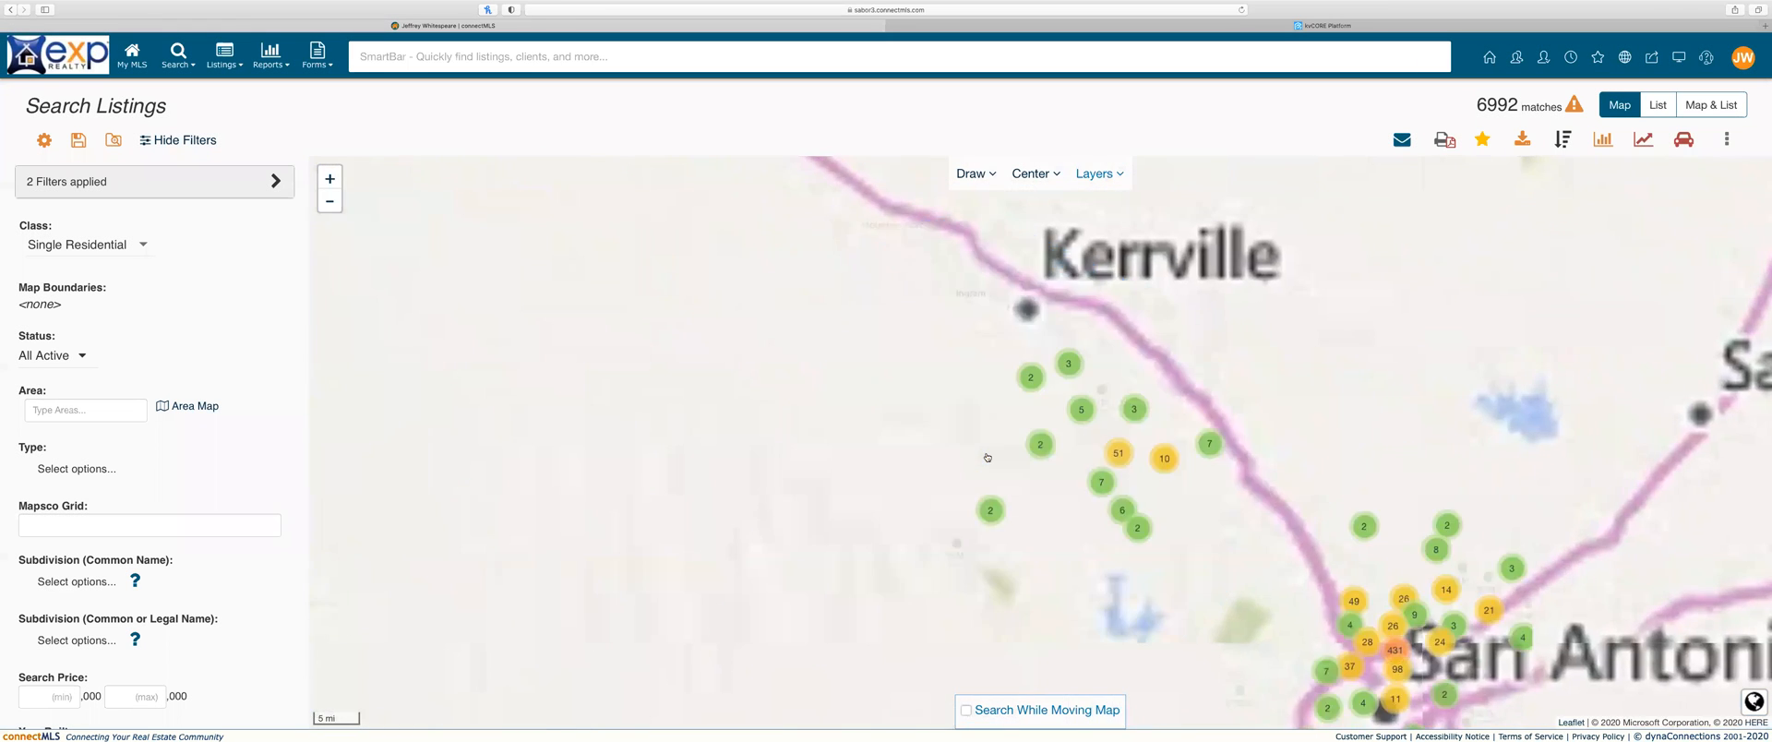
left_click_drag(1161, 521, 1008, 413)
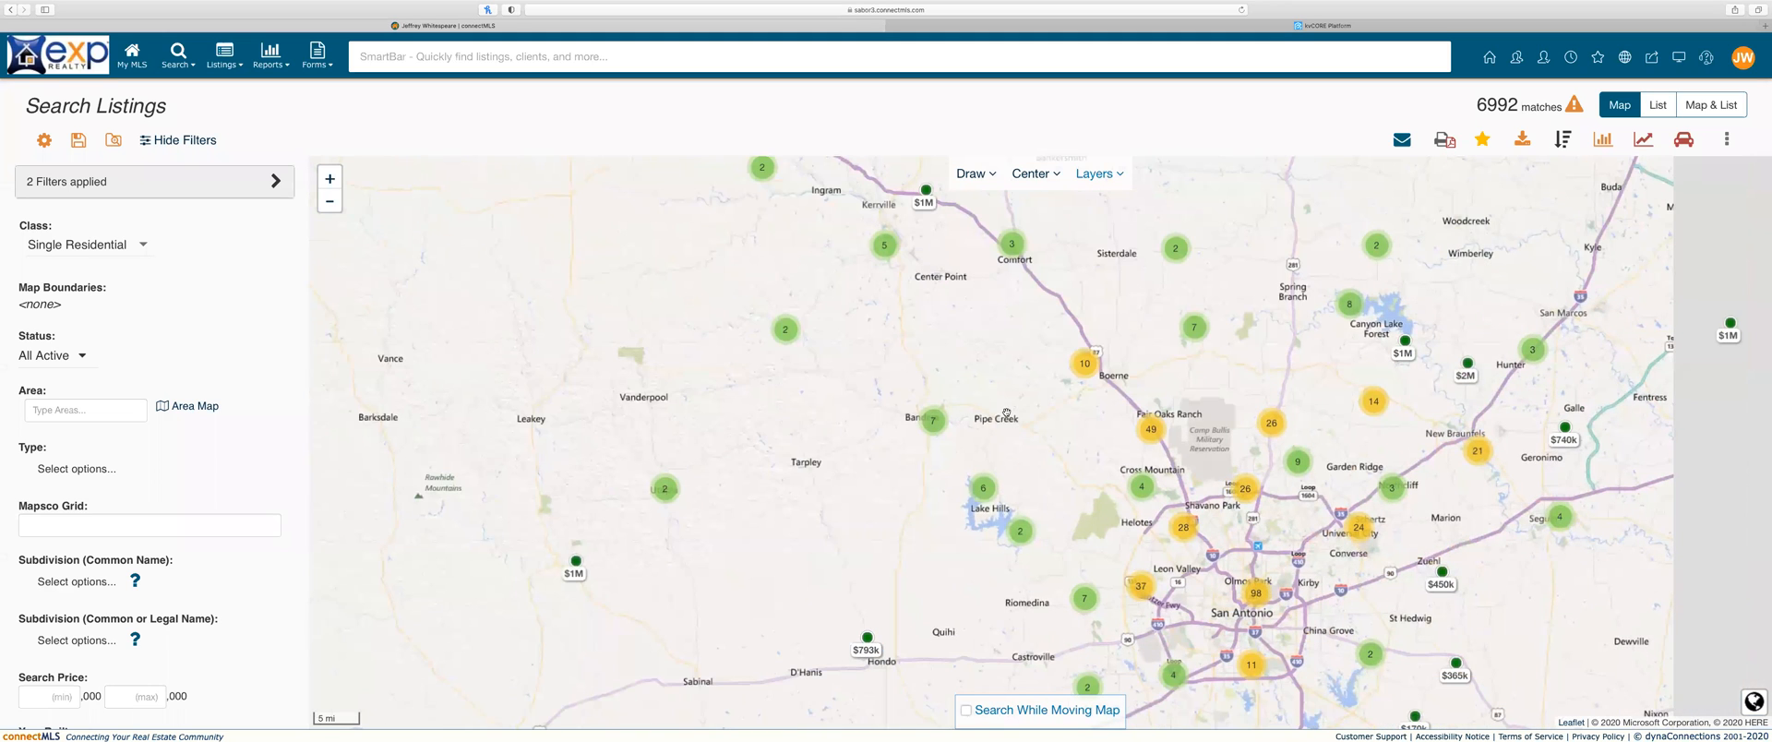
left_click_drag(1152, 492, 1017, 455)
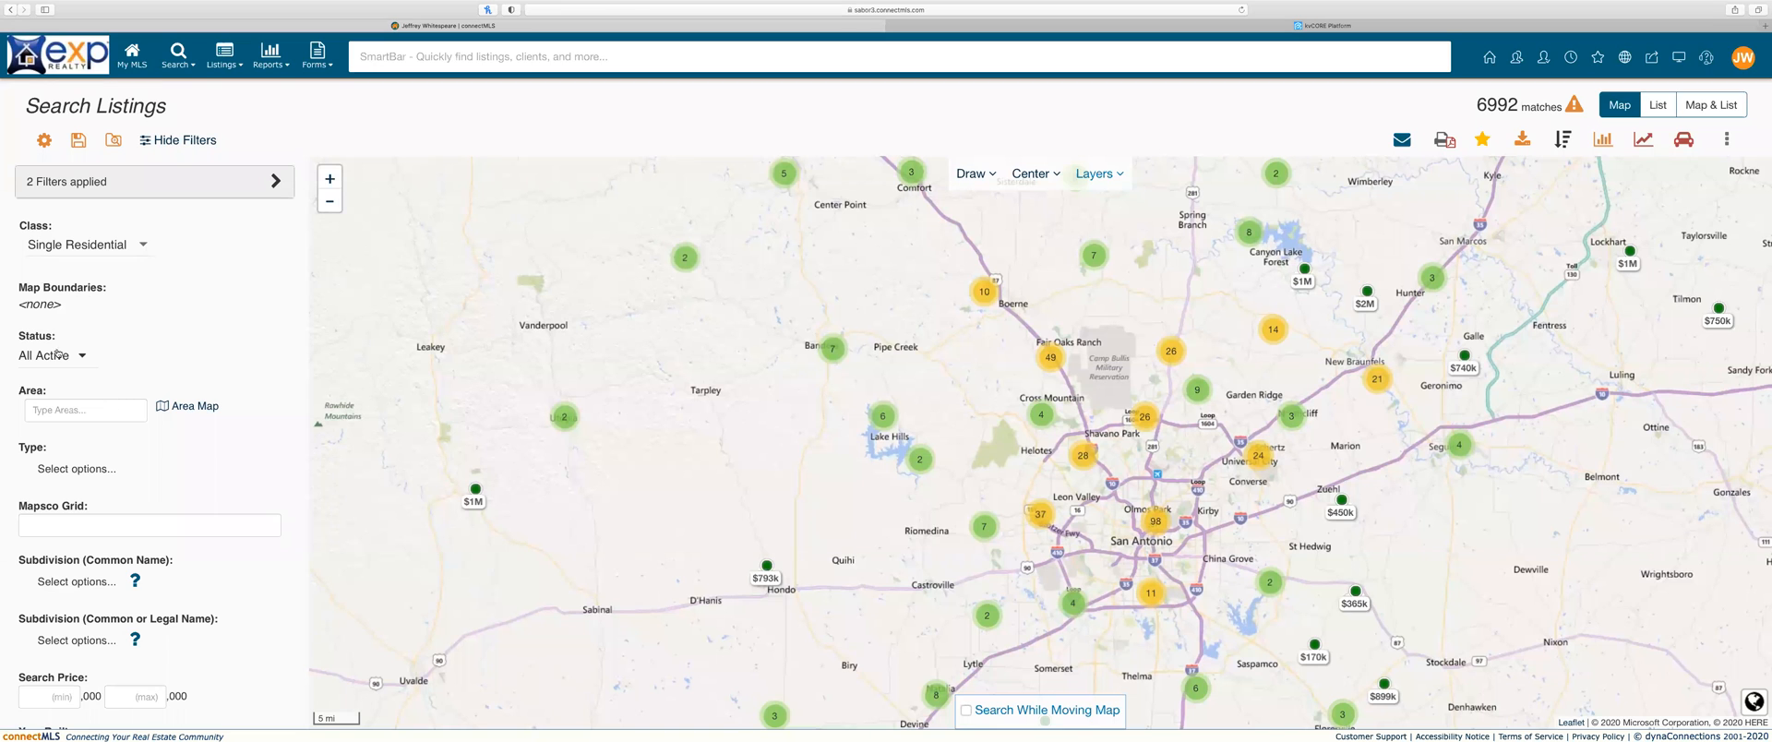
scroll(82, 393, "down", 3)
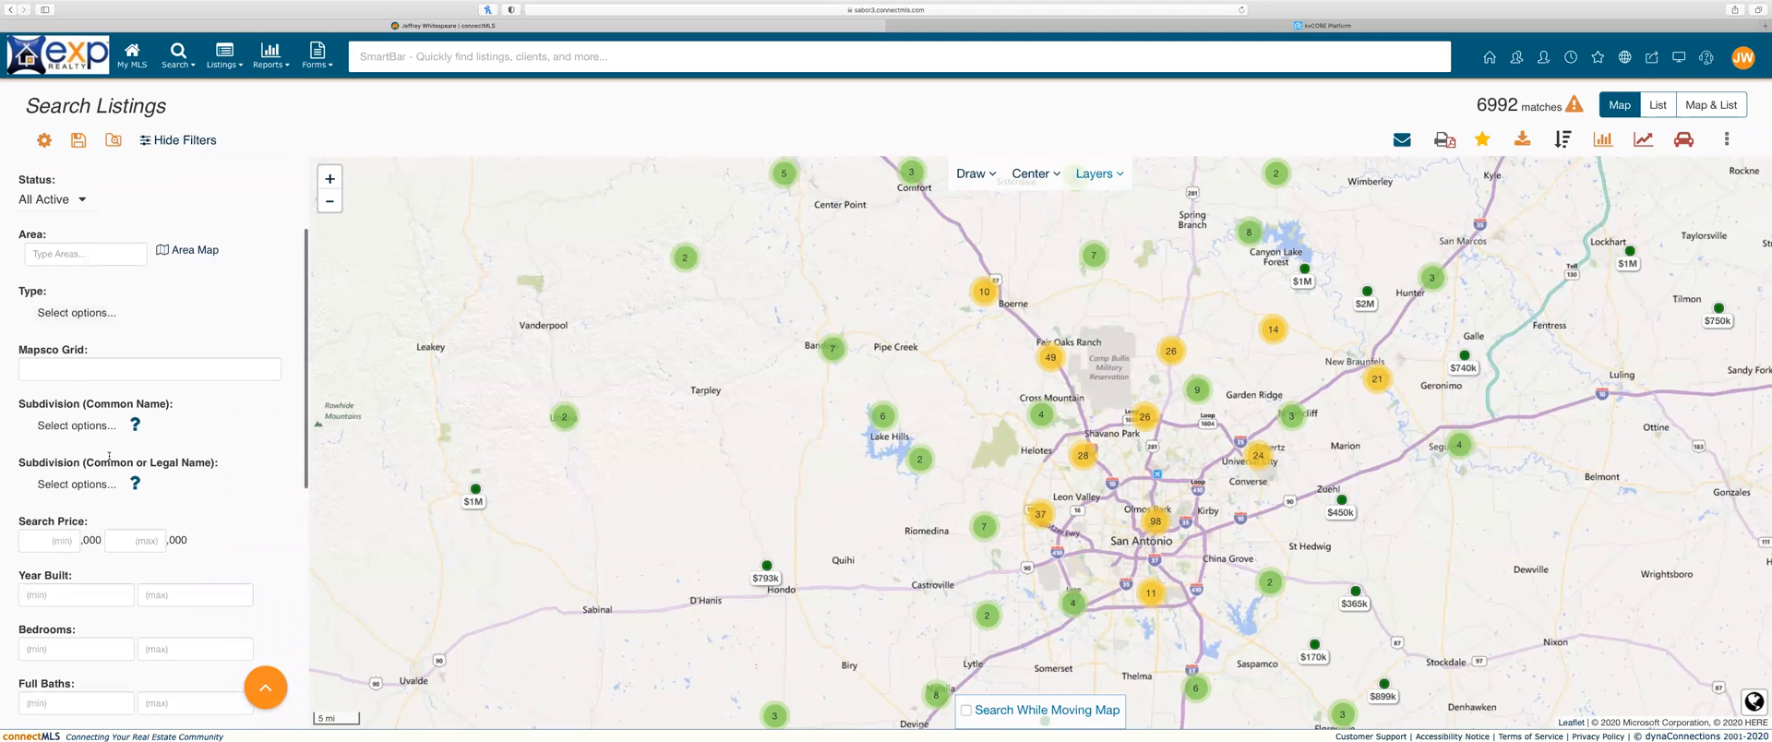
scroll(149, 295, "up", 1)
scroll(153, 281, "up", 3)
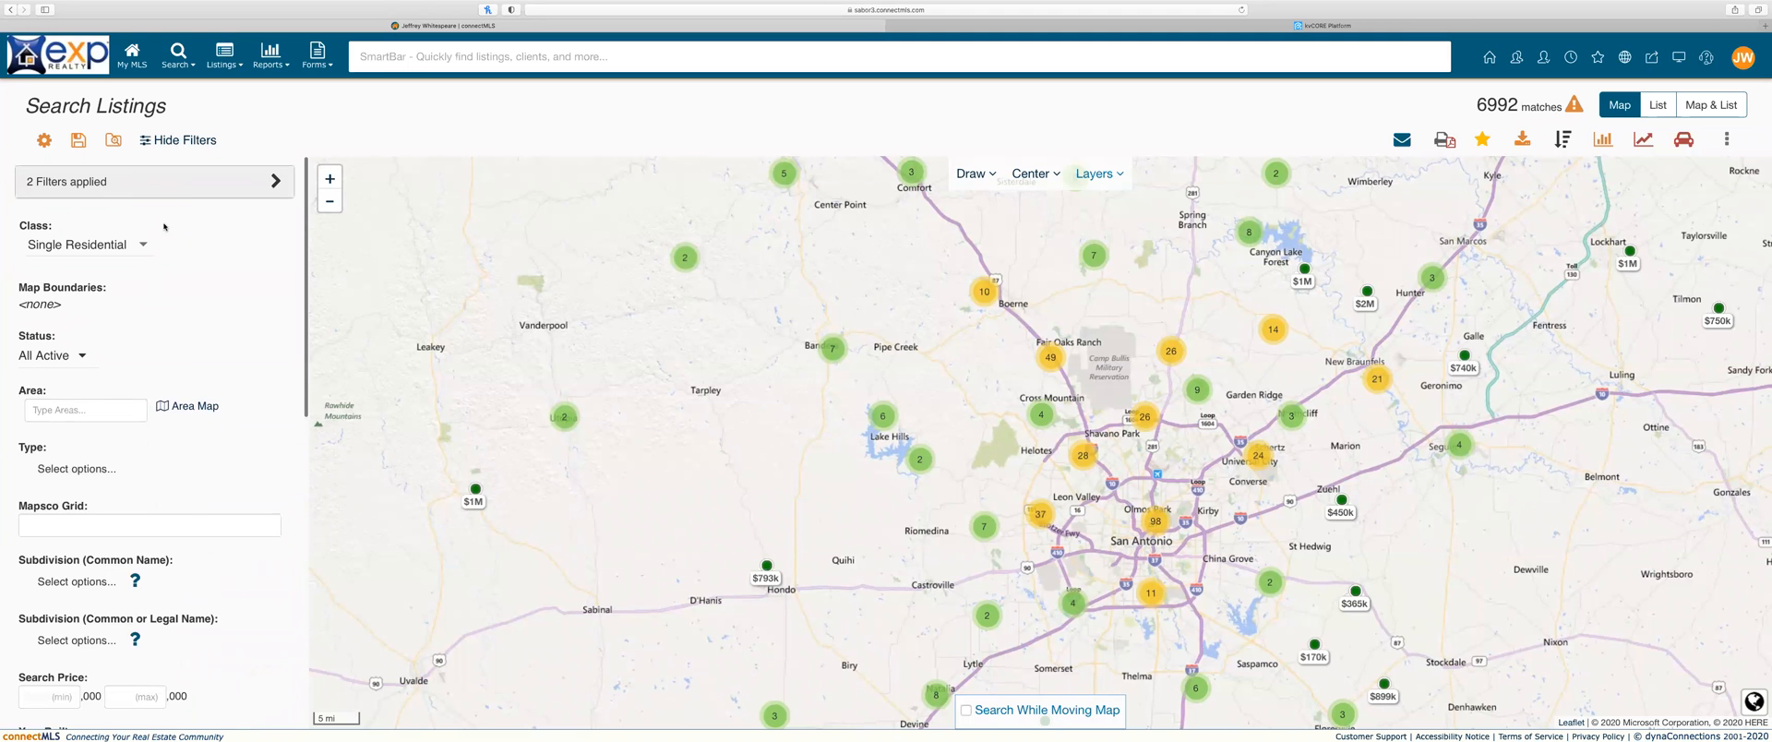
left_click(111, 244)
Step: Set Class to Lots & Acreage and add CANYON LAKE (searched 'canyon la') as the subdivision filter
scroll(106, 290, "down", 2)
left_click(106, 289)
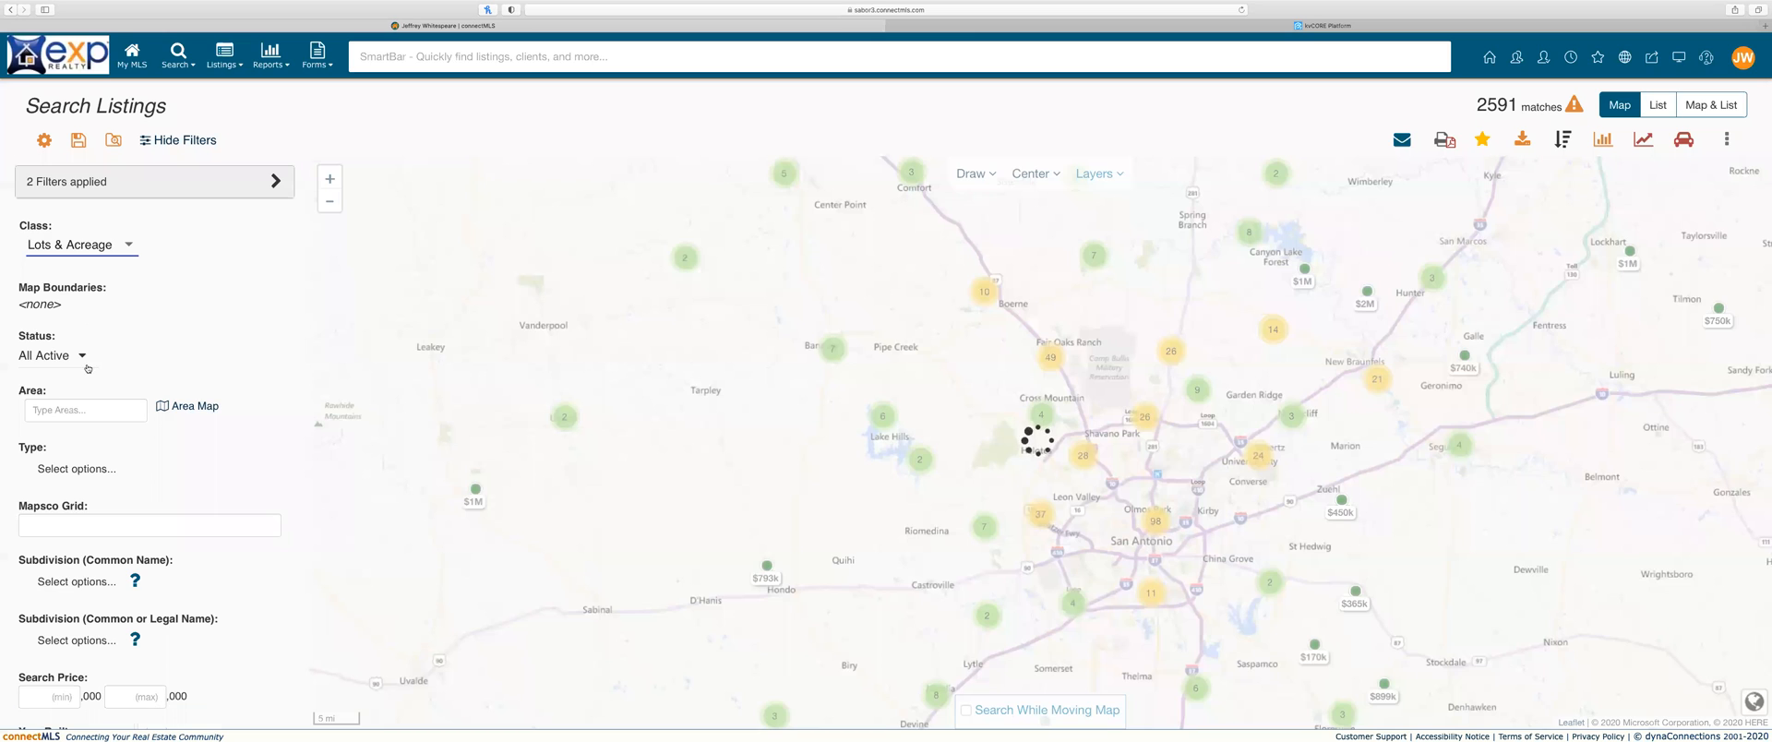
scroll(85, 388, "down", 5)
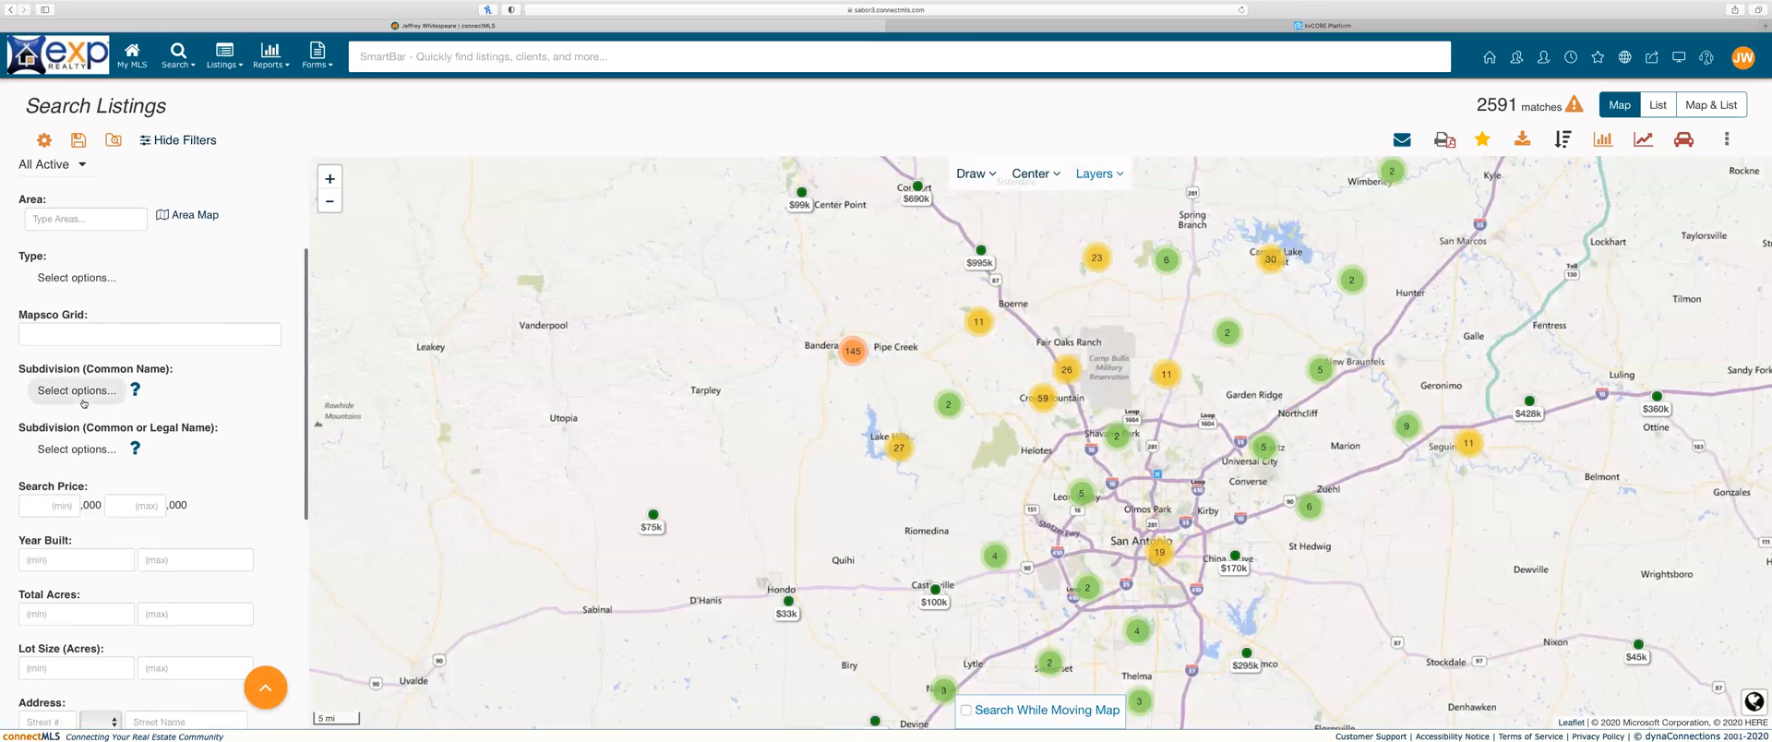
left_click(82, 395)
type("canyon")
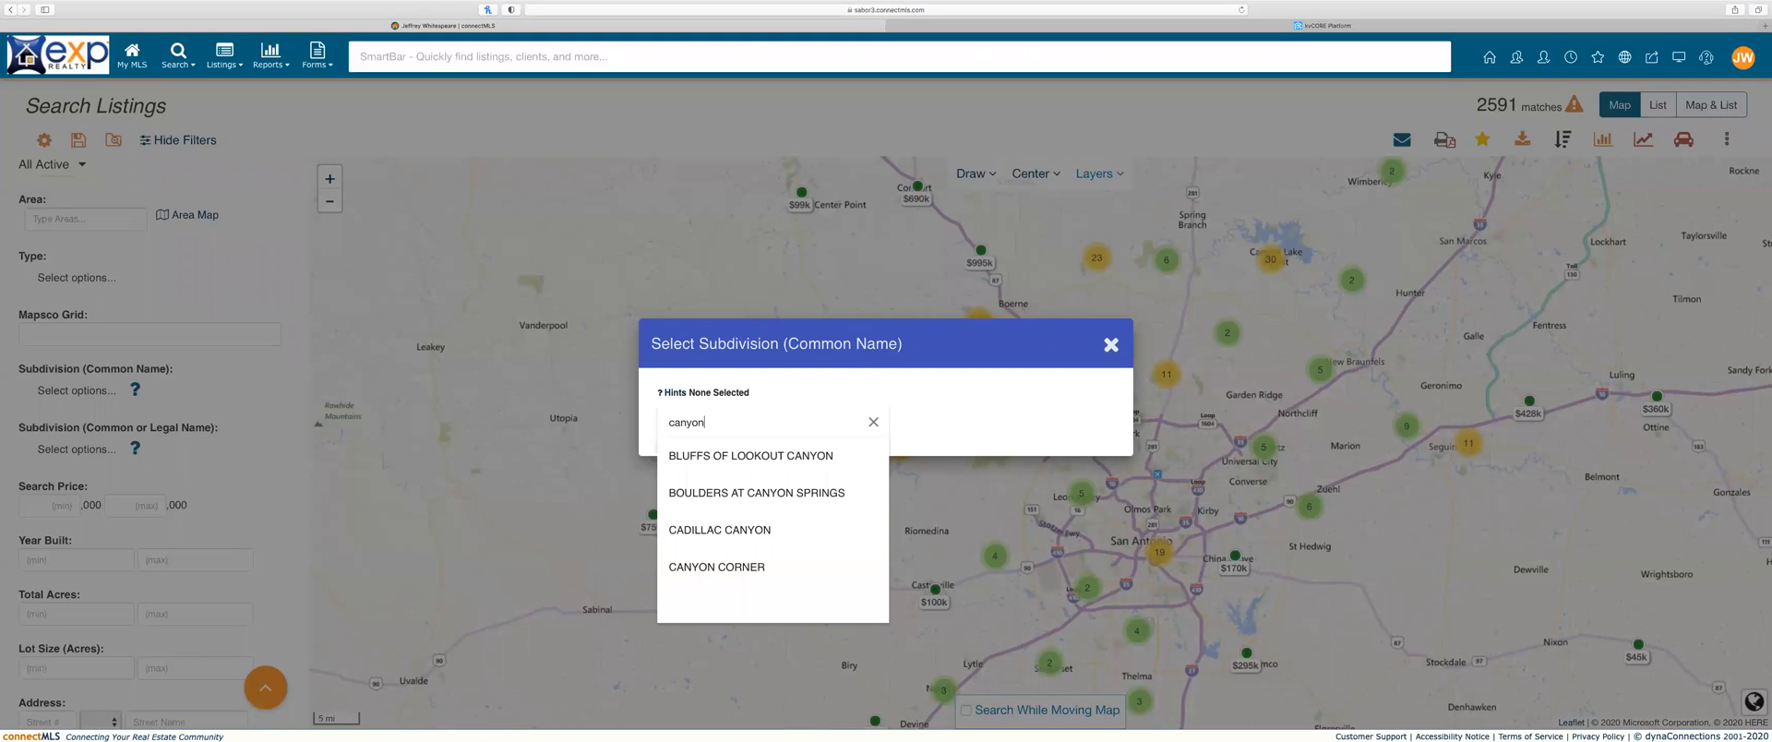
type(" la")
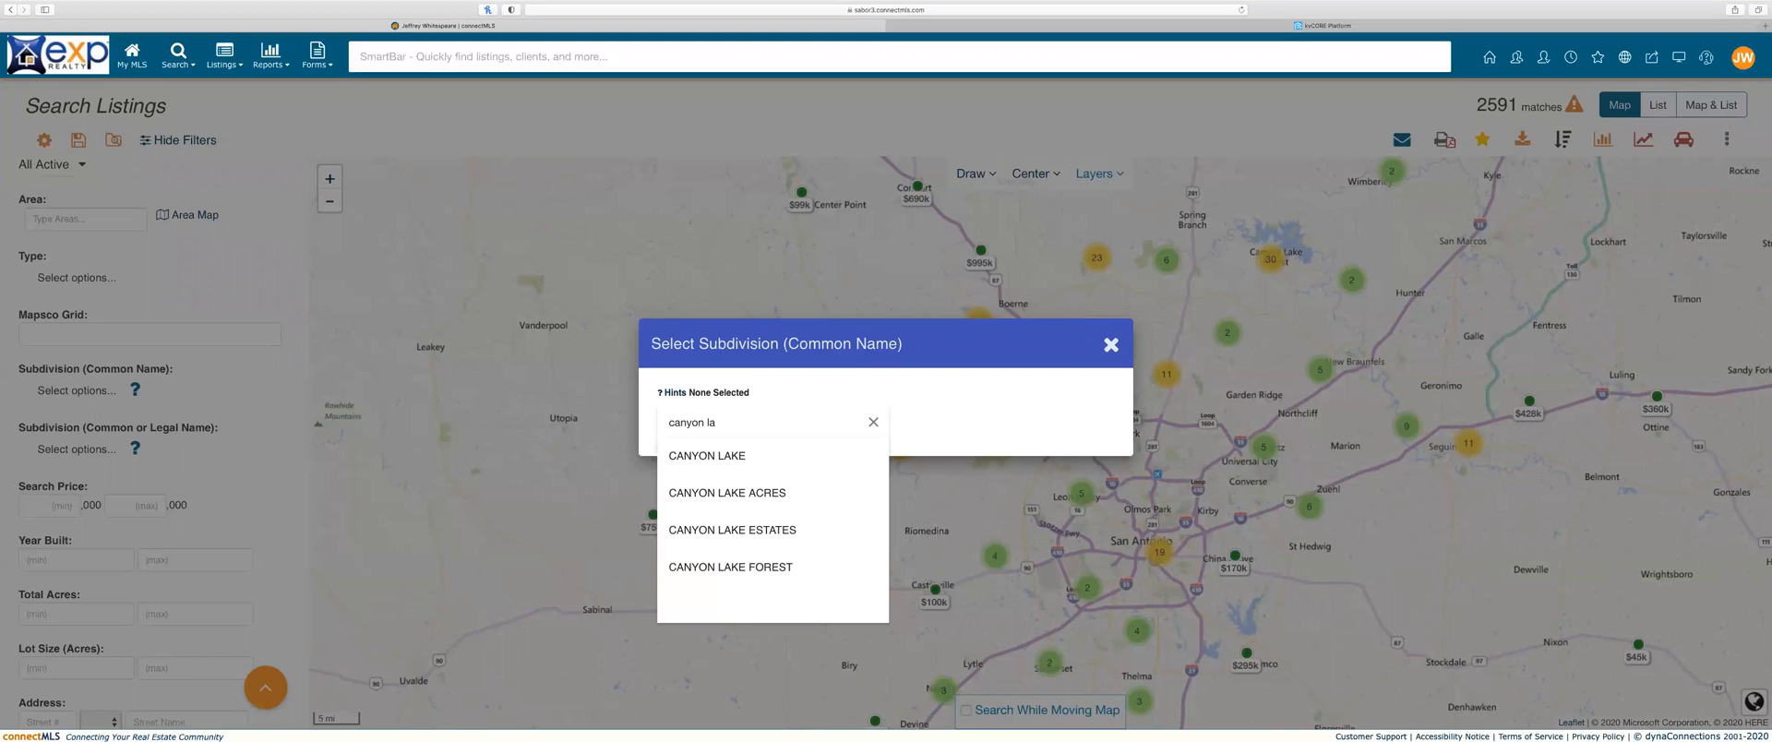
left_click(754, 452)
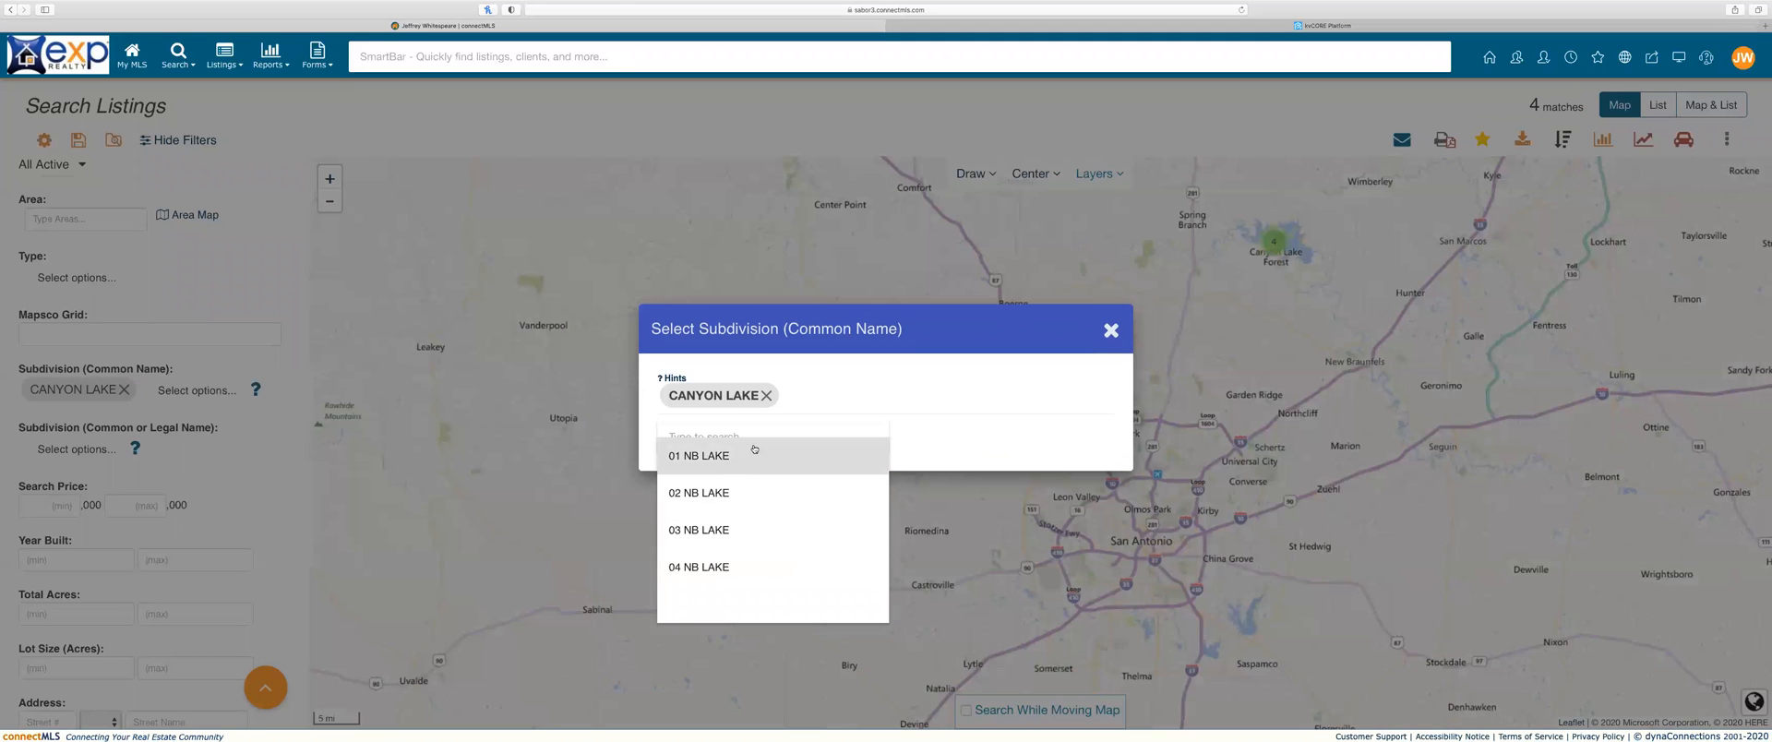
left_click(1112, 331)
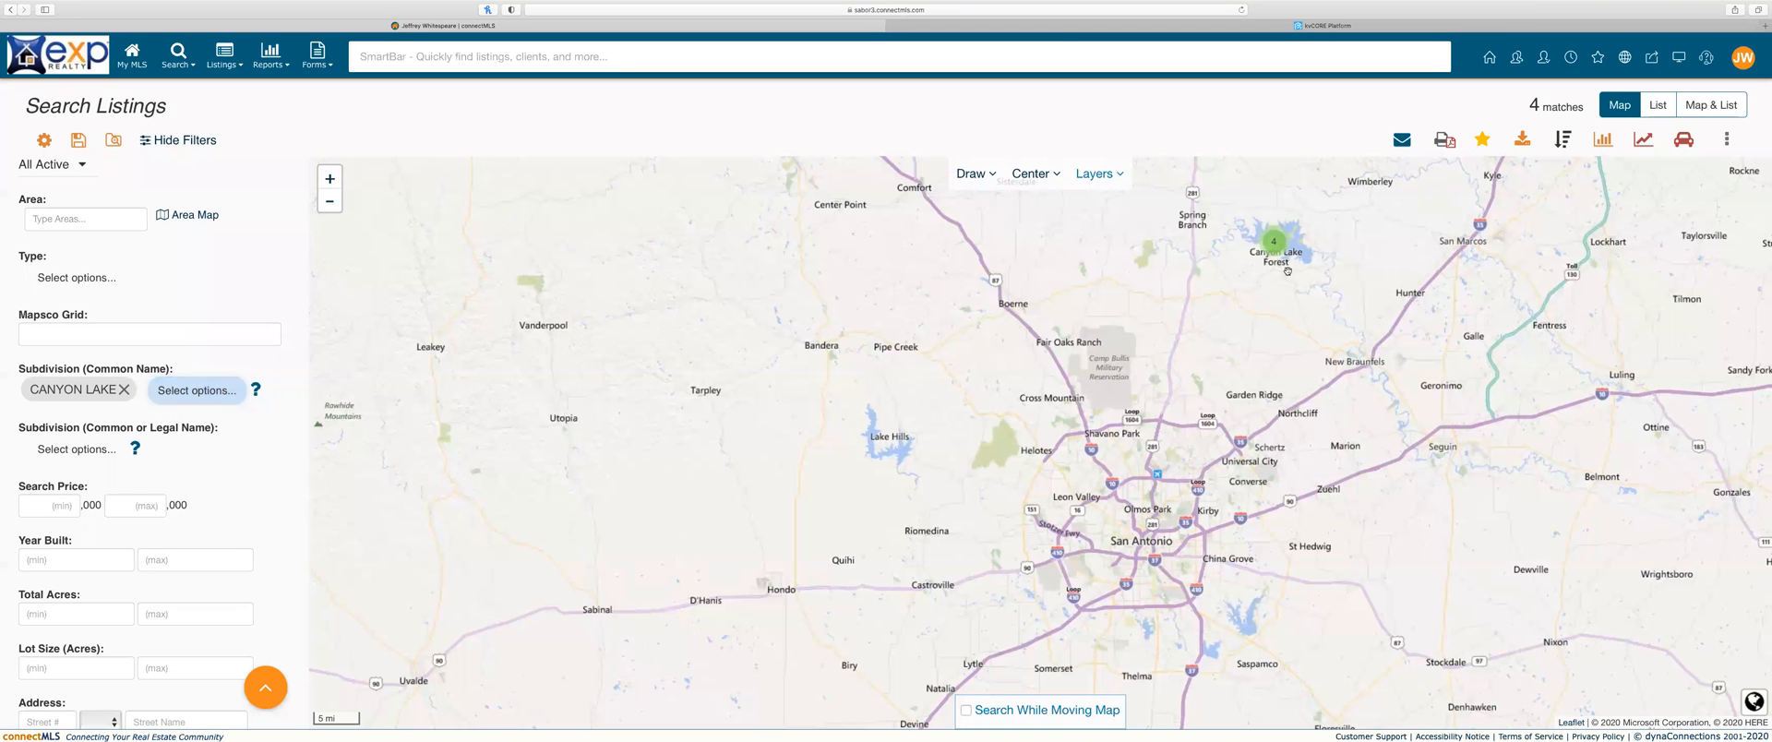
Step: Zoom the map in onto Canyon Lake and check the 3 applied filters
scroll(1291, 272, "up", 1)
scroll(1265, 224, "up", 4)
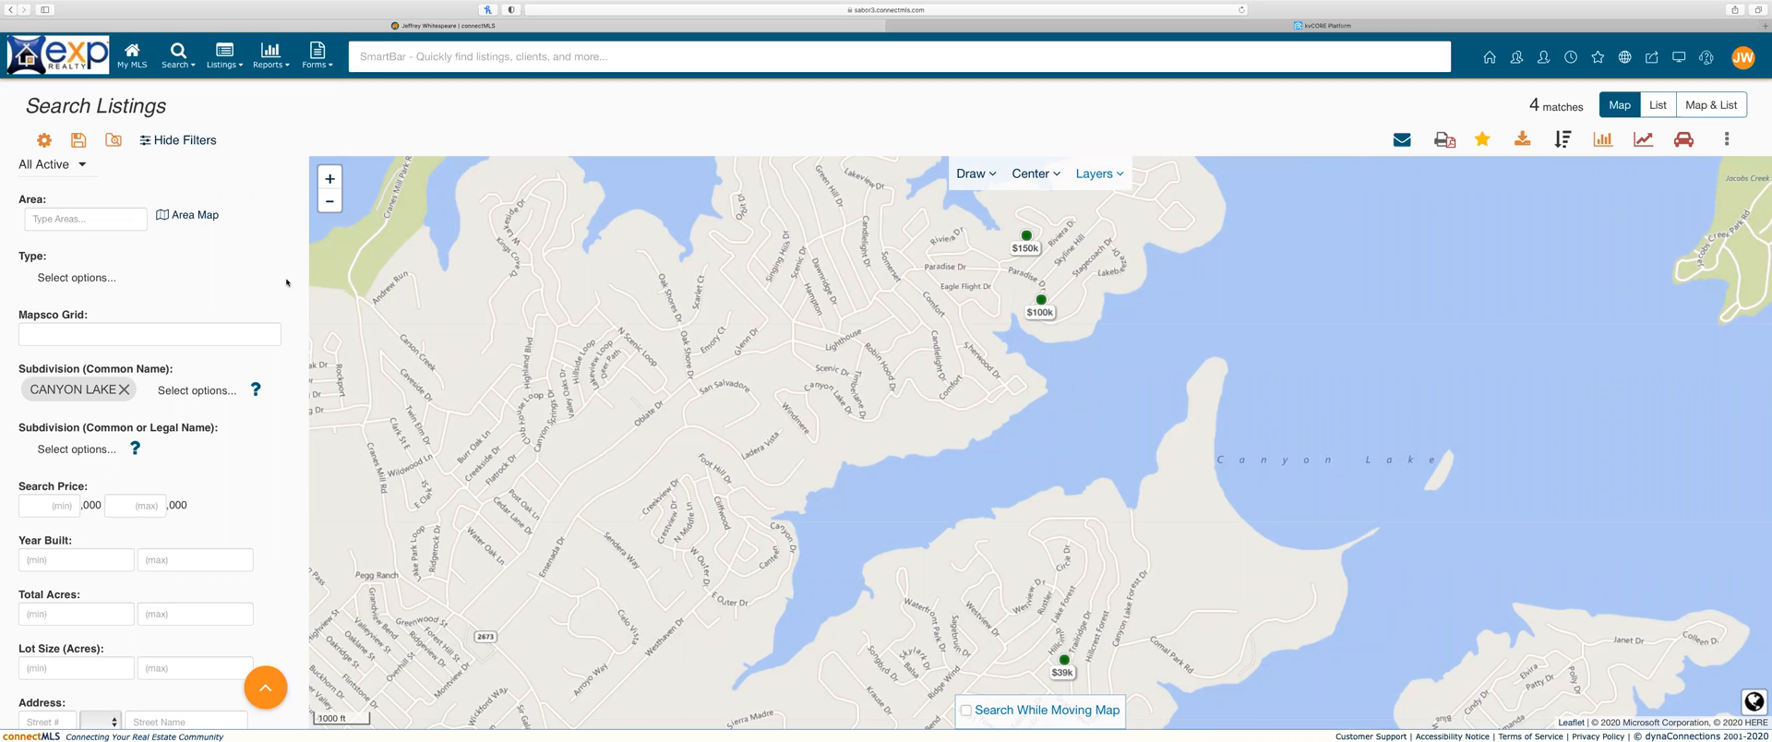
scroll(215, 277, "up", 3)
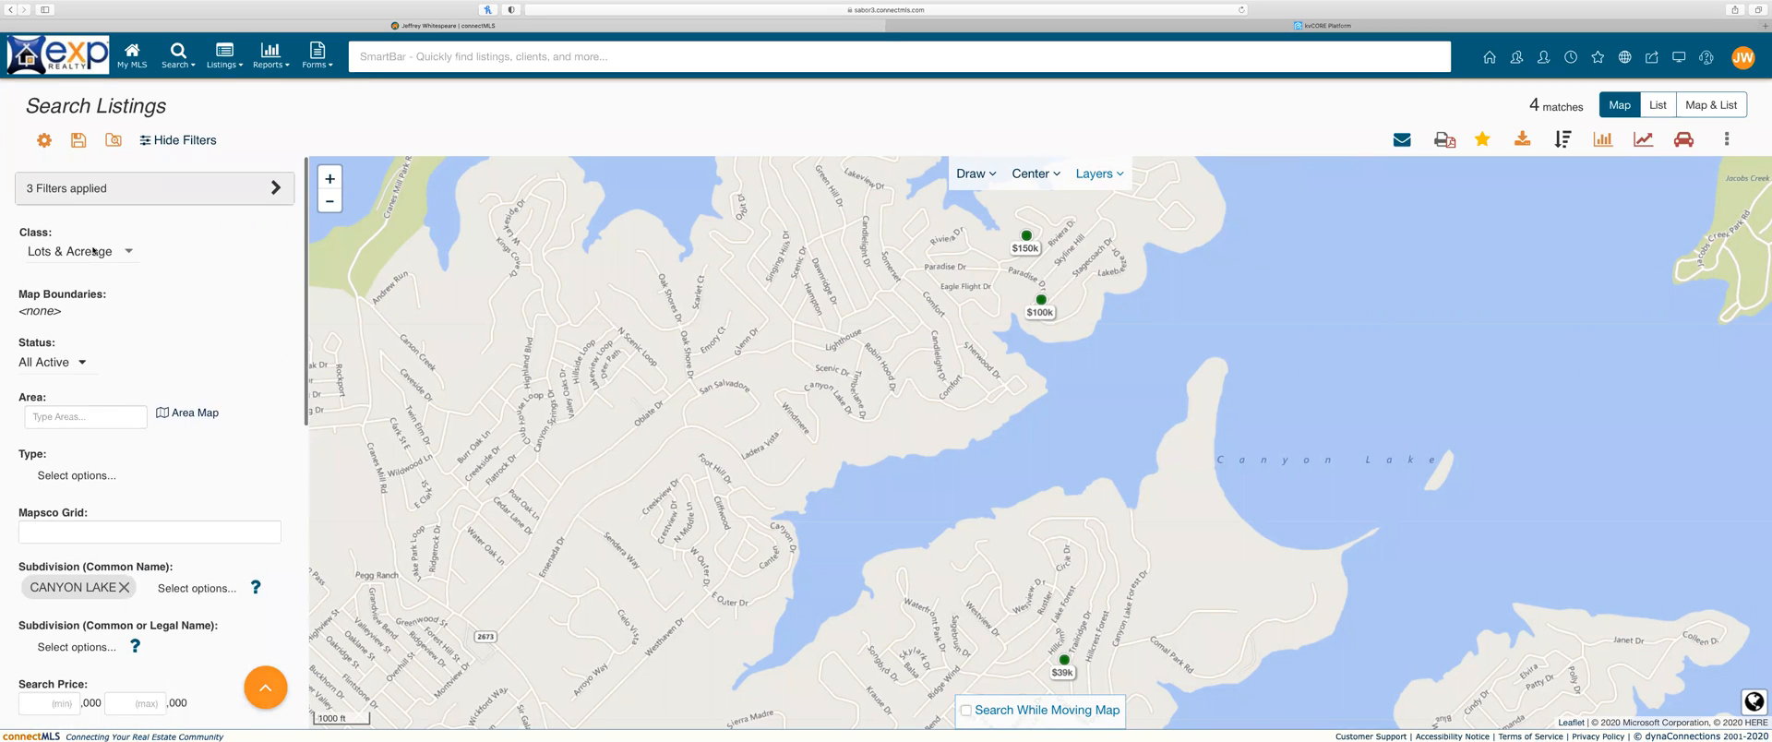
left_click(274, 182)
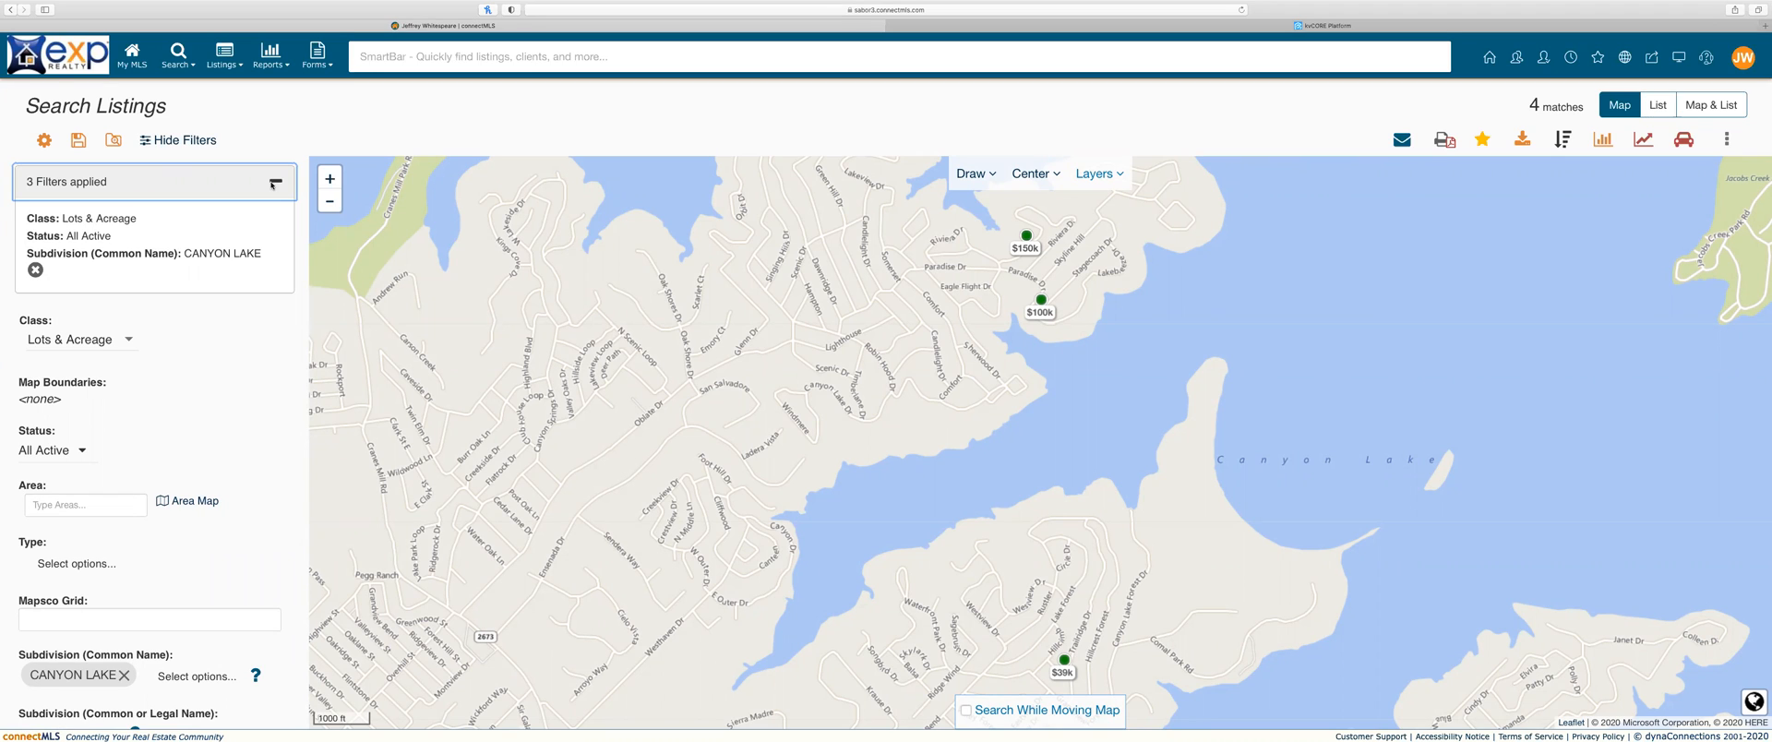
left_click(274, 183)
Step: Keep Lots & Acreage selected as the property class
left_click(125, 247)
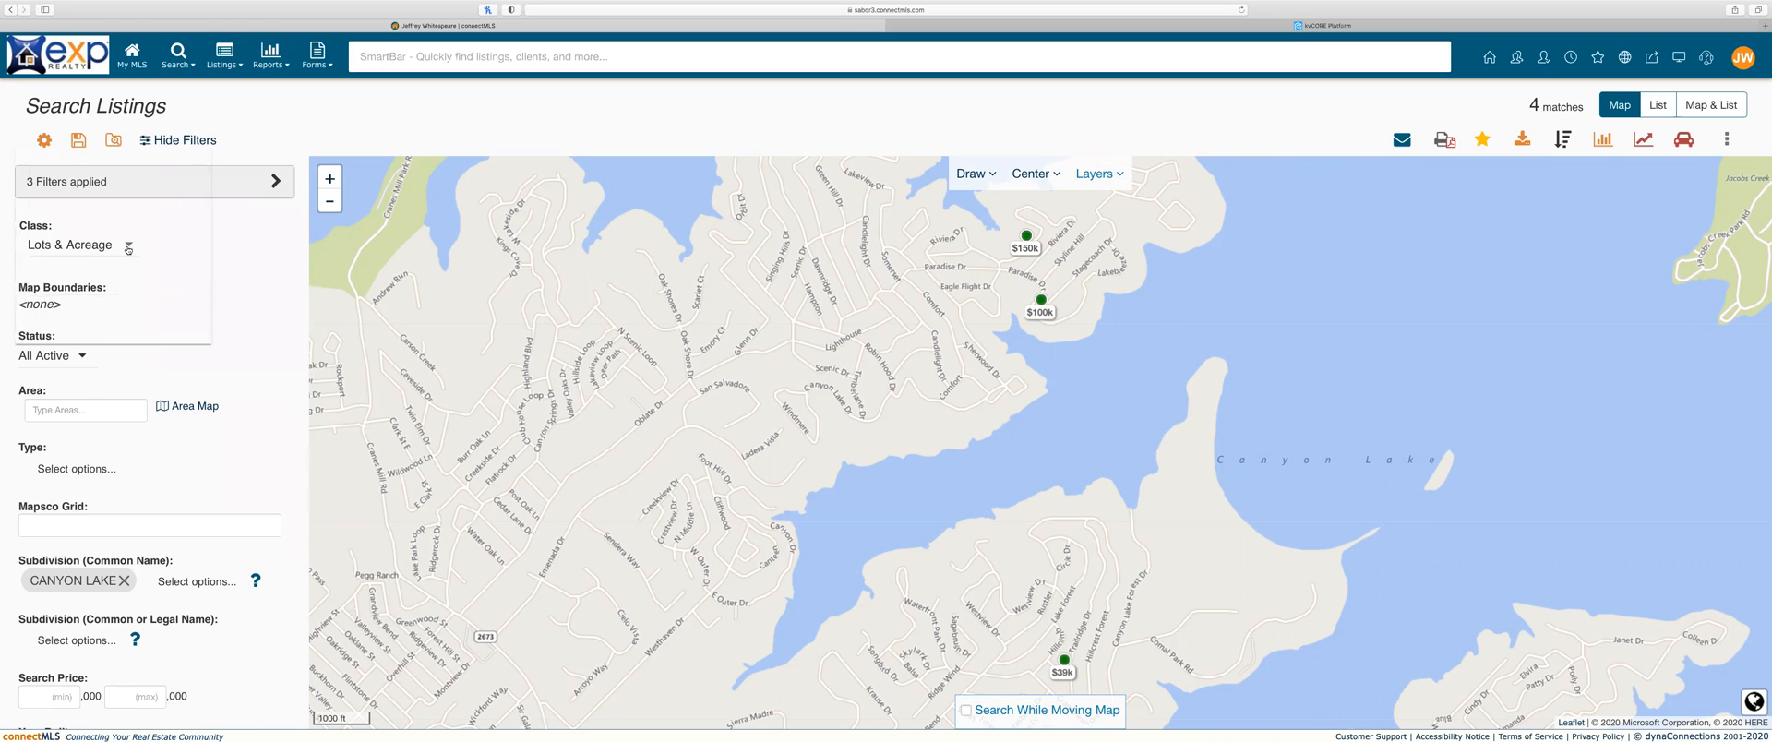
scroll(126, 251, "down", 3)
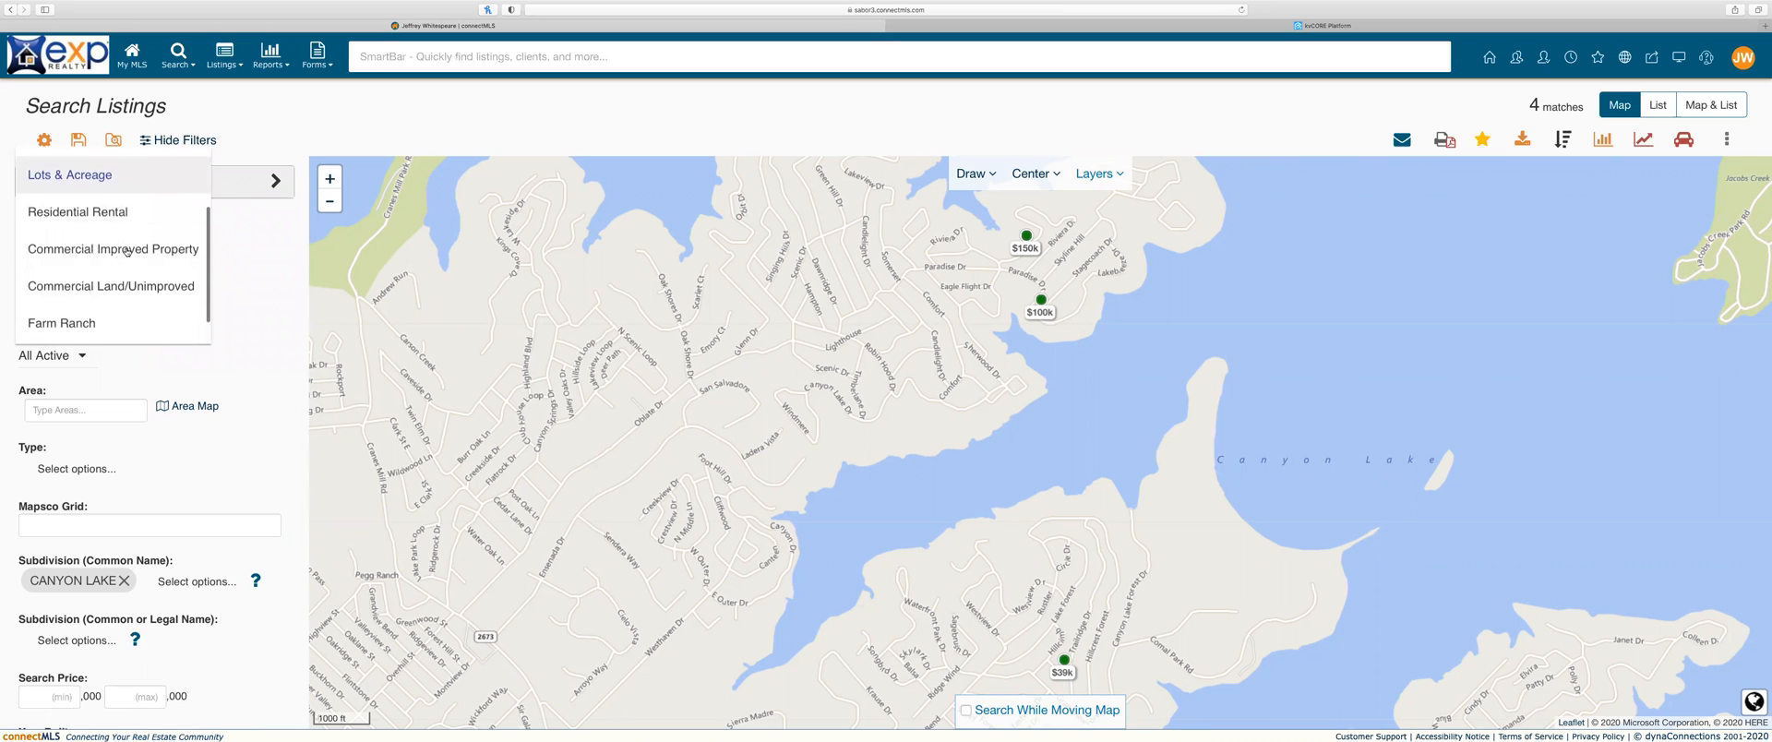
scroll(127, 251, "up", 5)
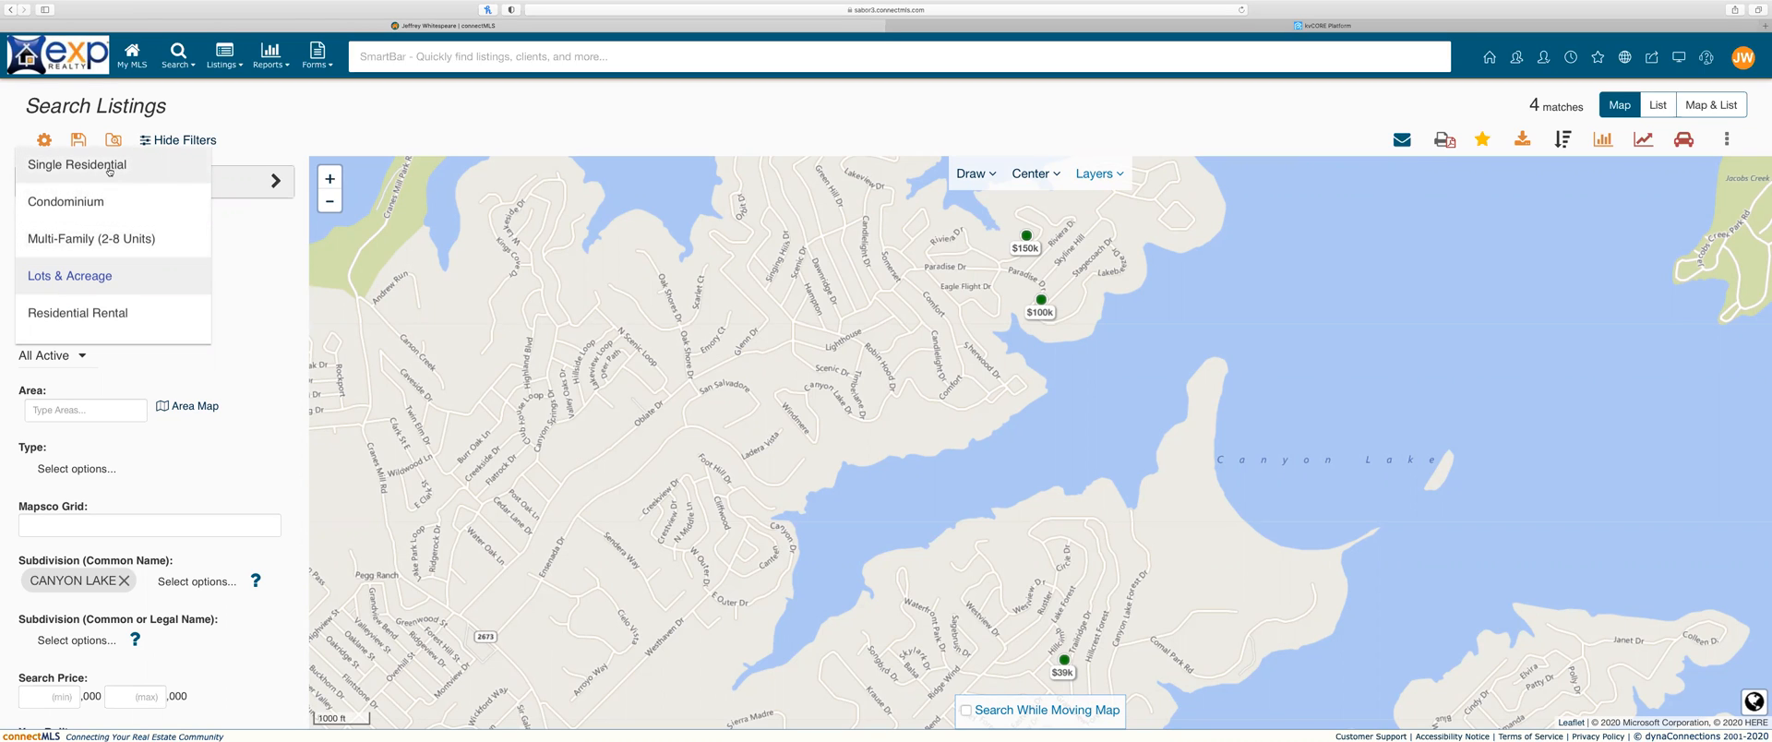
left_click(104, 277)
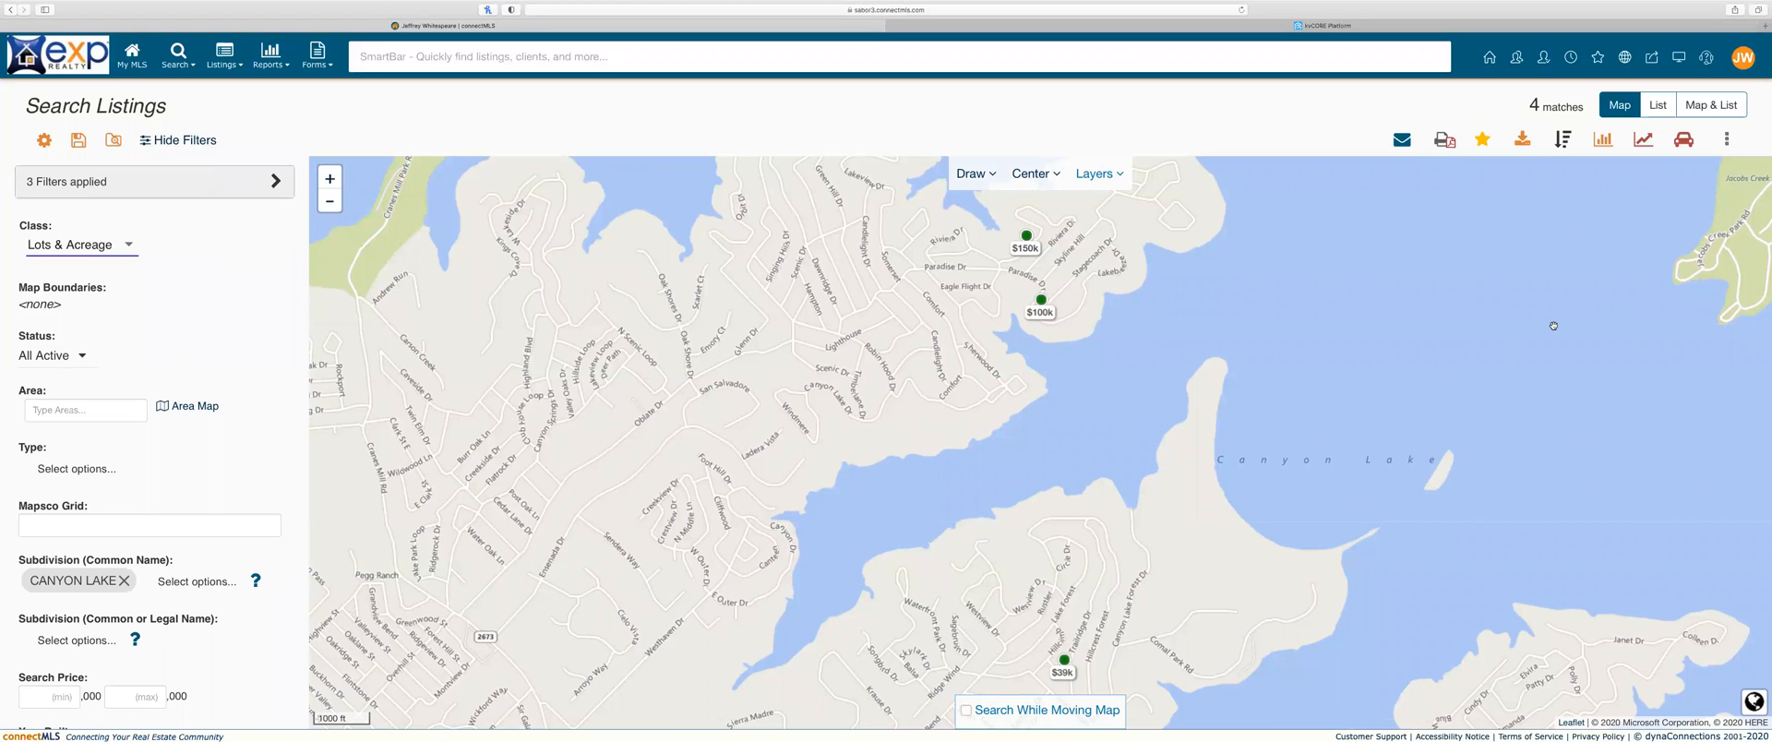
left_click(330, 204)
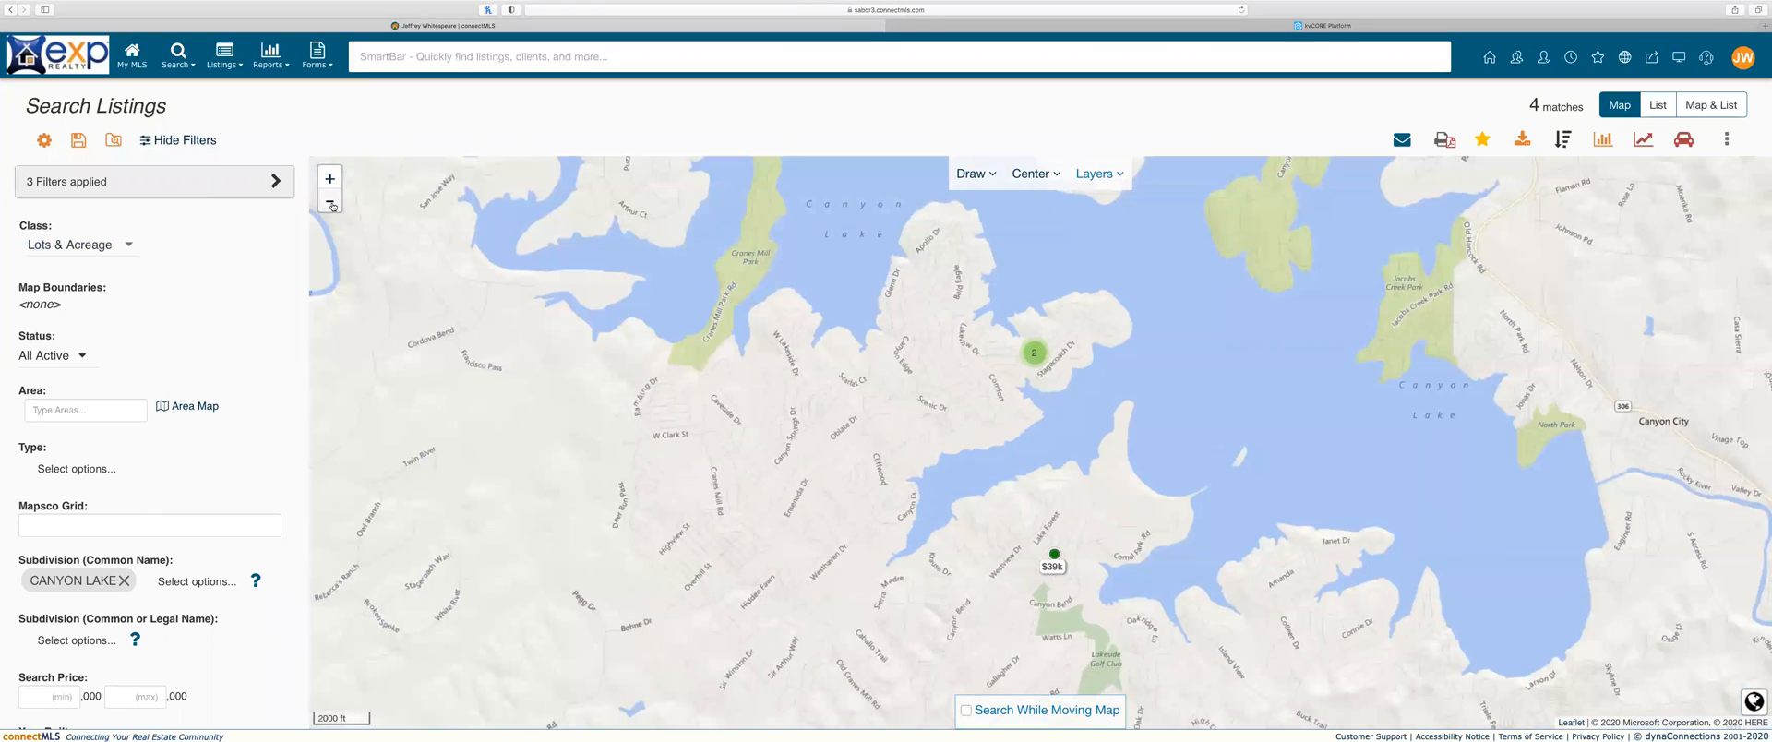
scroll(1065, 378, "up", 1)
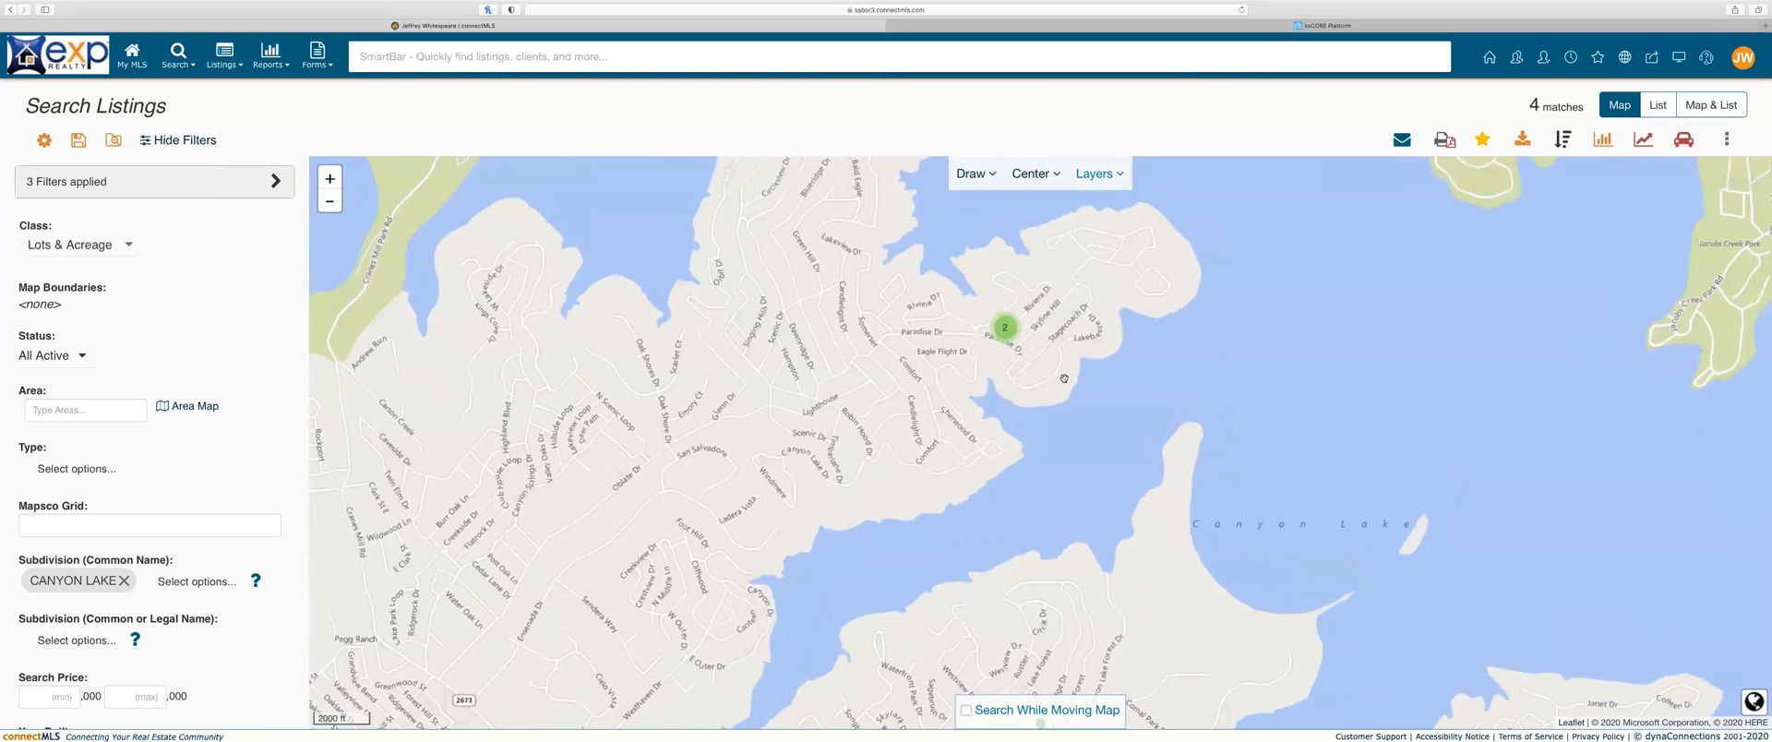
left_click(1005, 317)
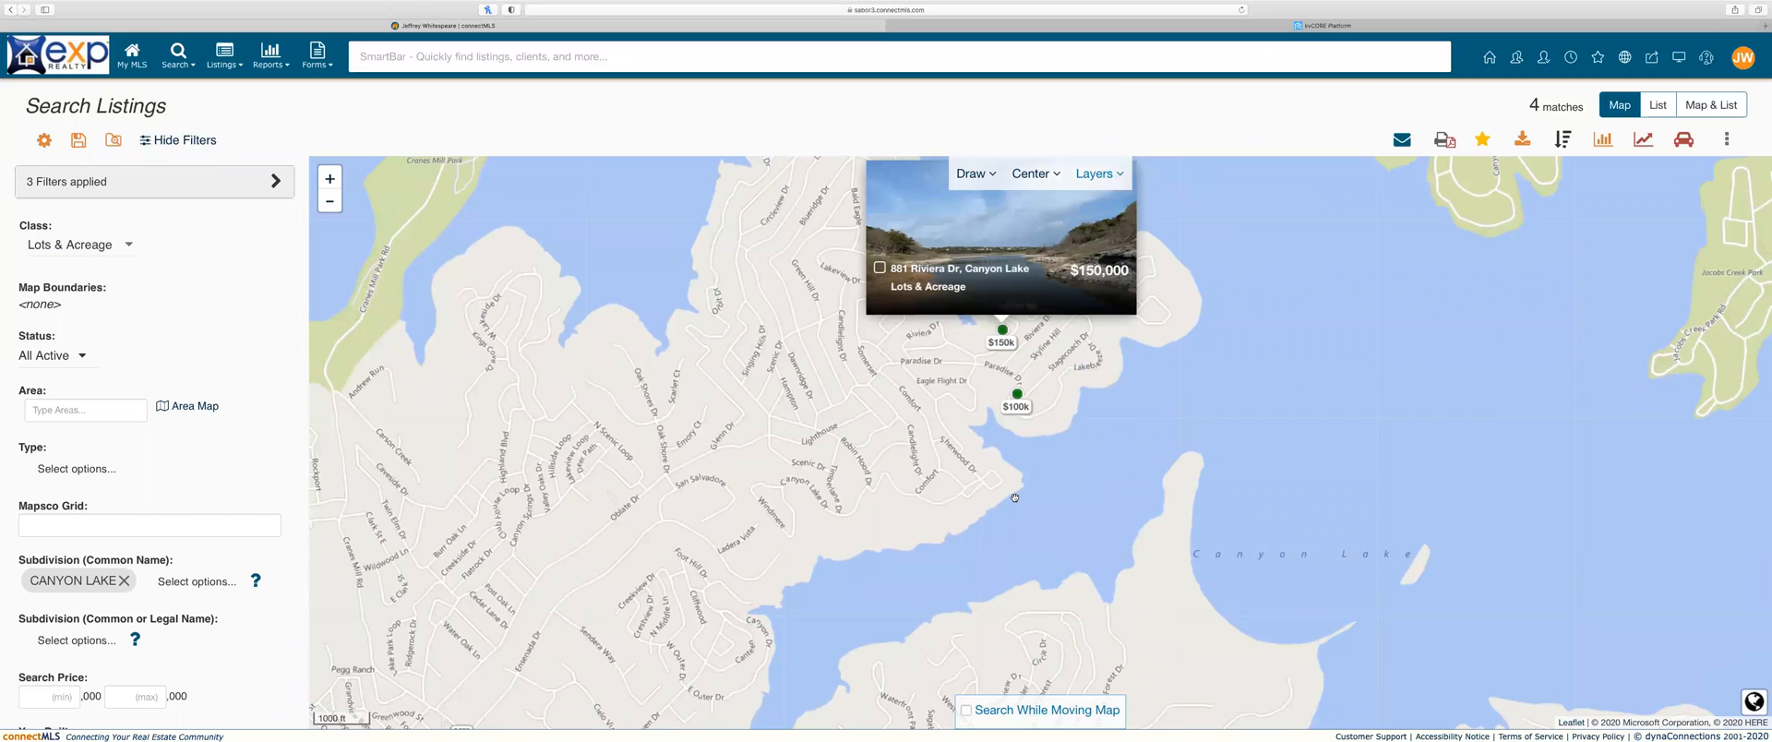
left_click_drag(1015, 498, 1020, 334)
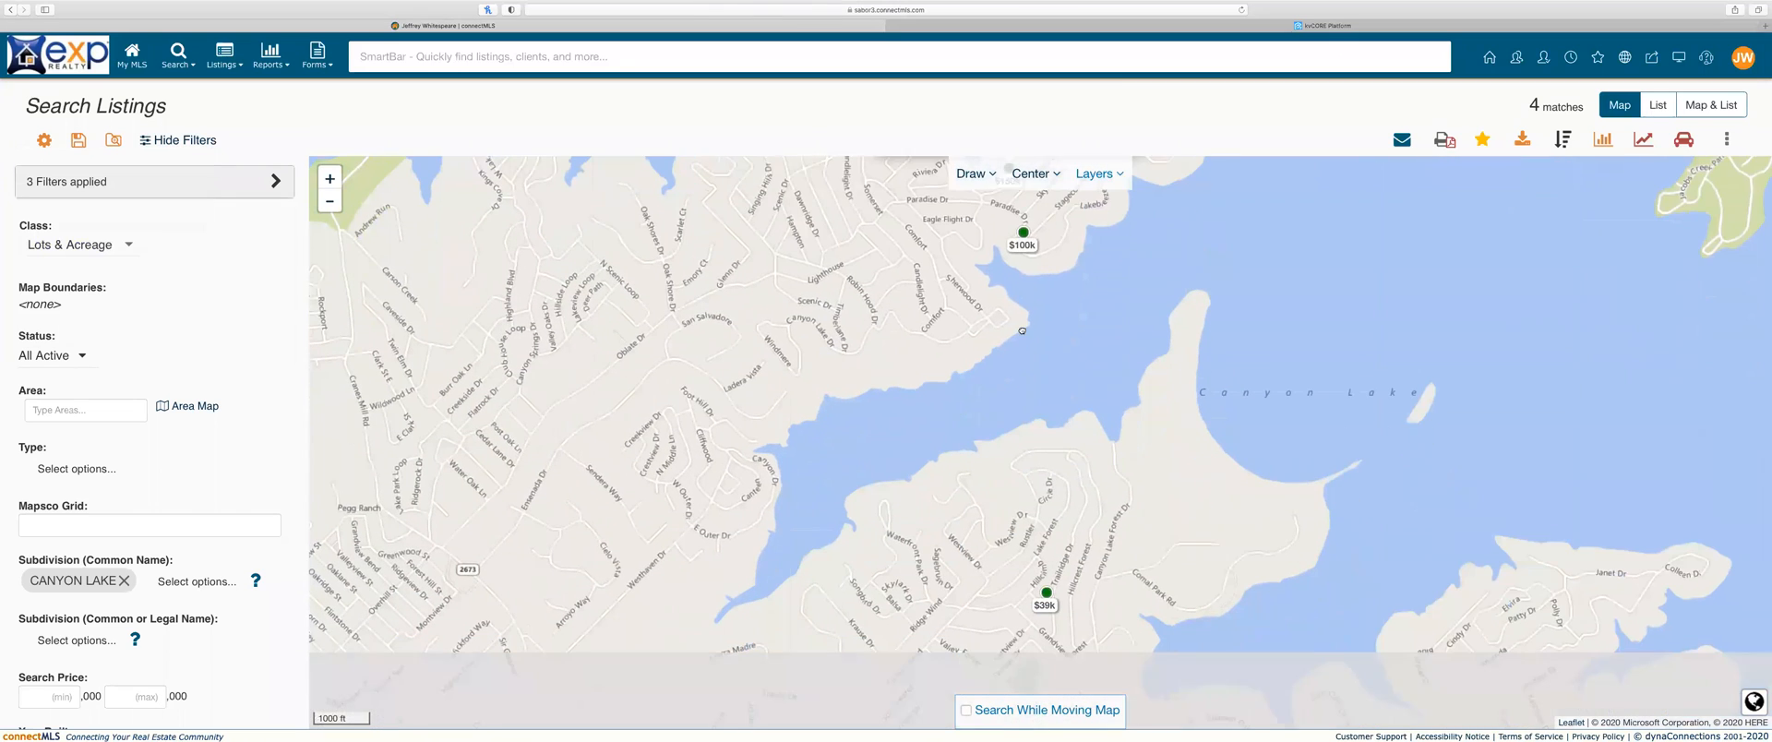
left_click(1049, 592)
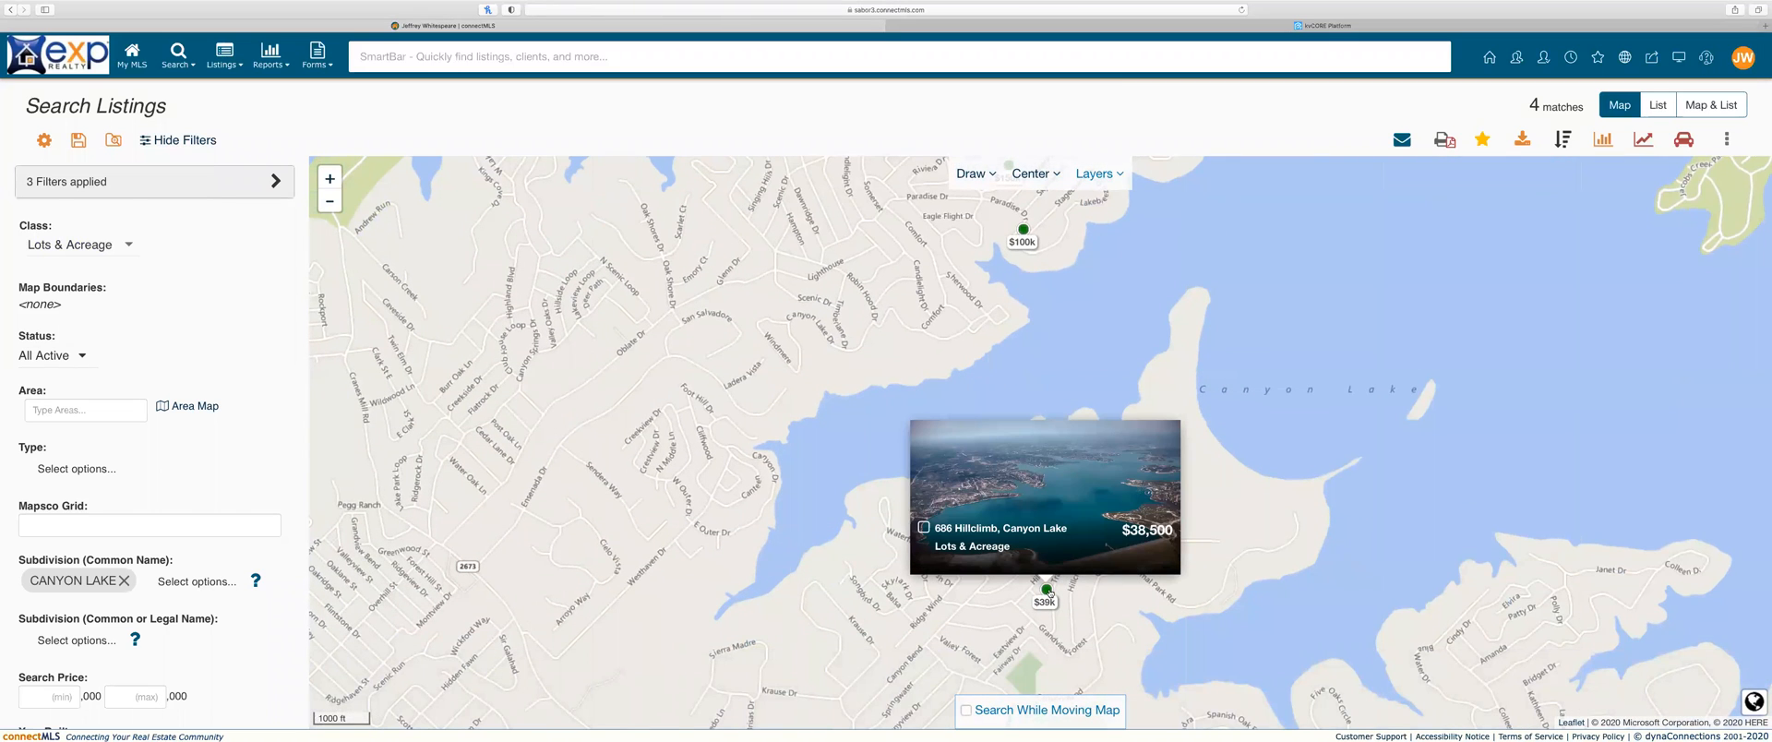
left_click(1043, 537)
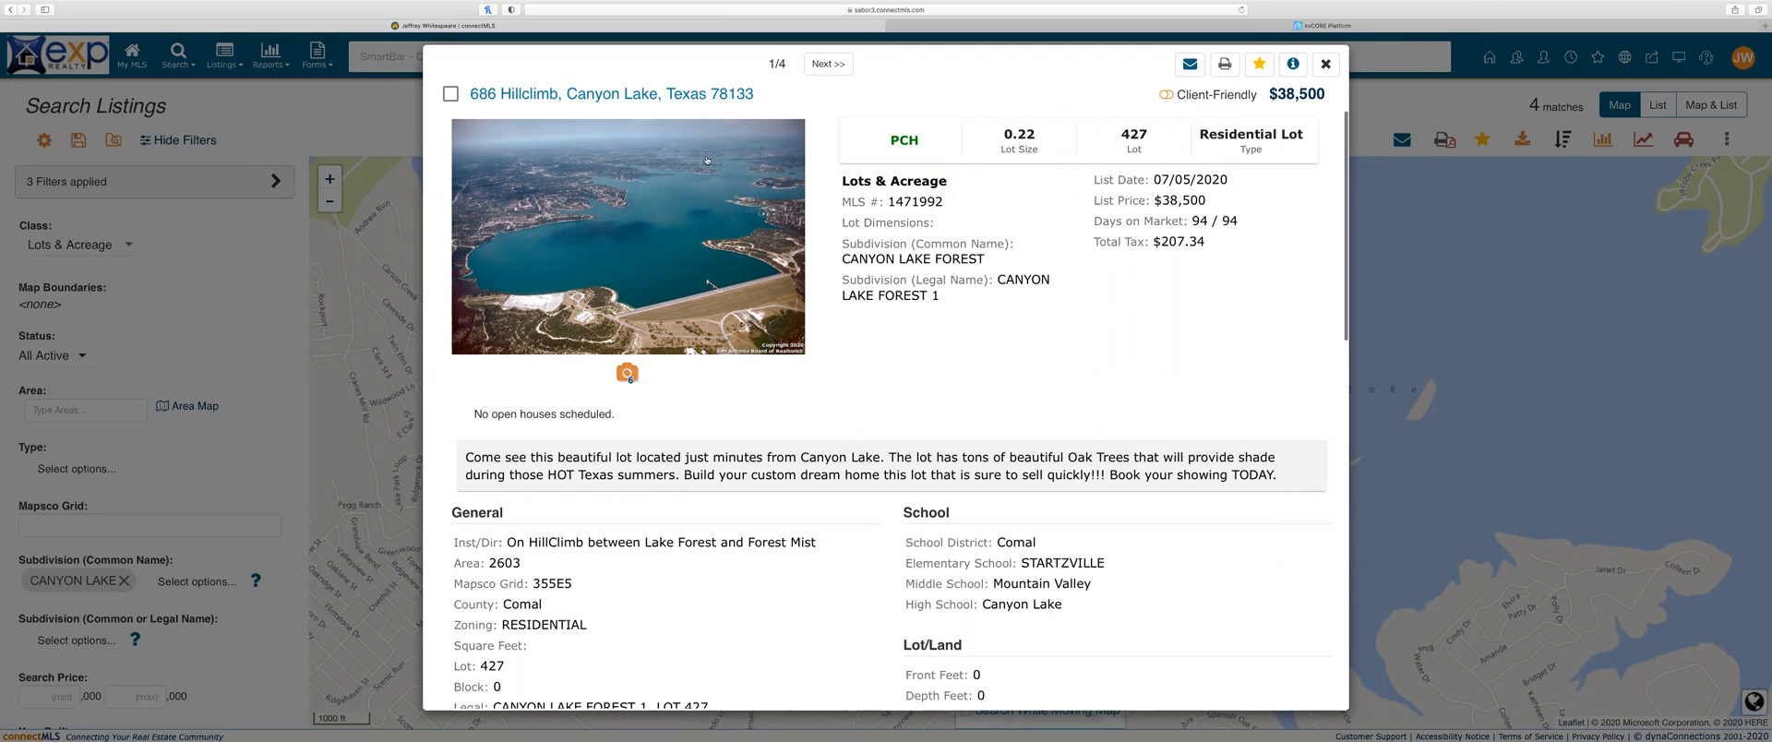
left_click(1325, 63)
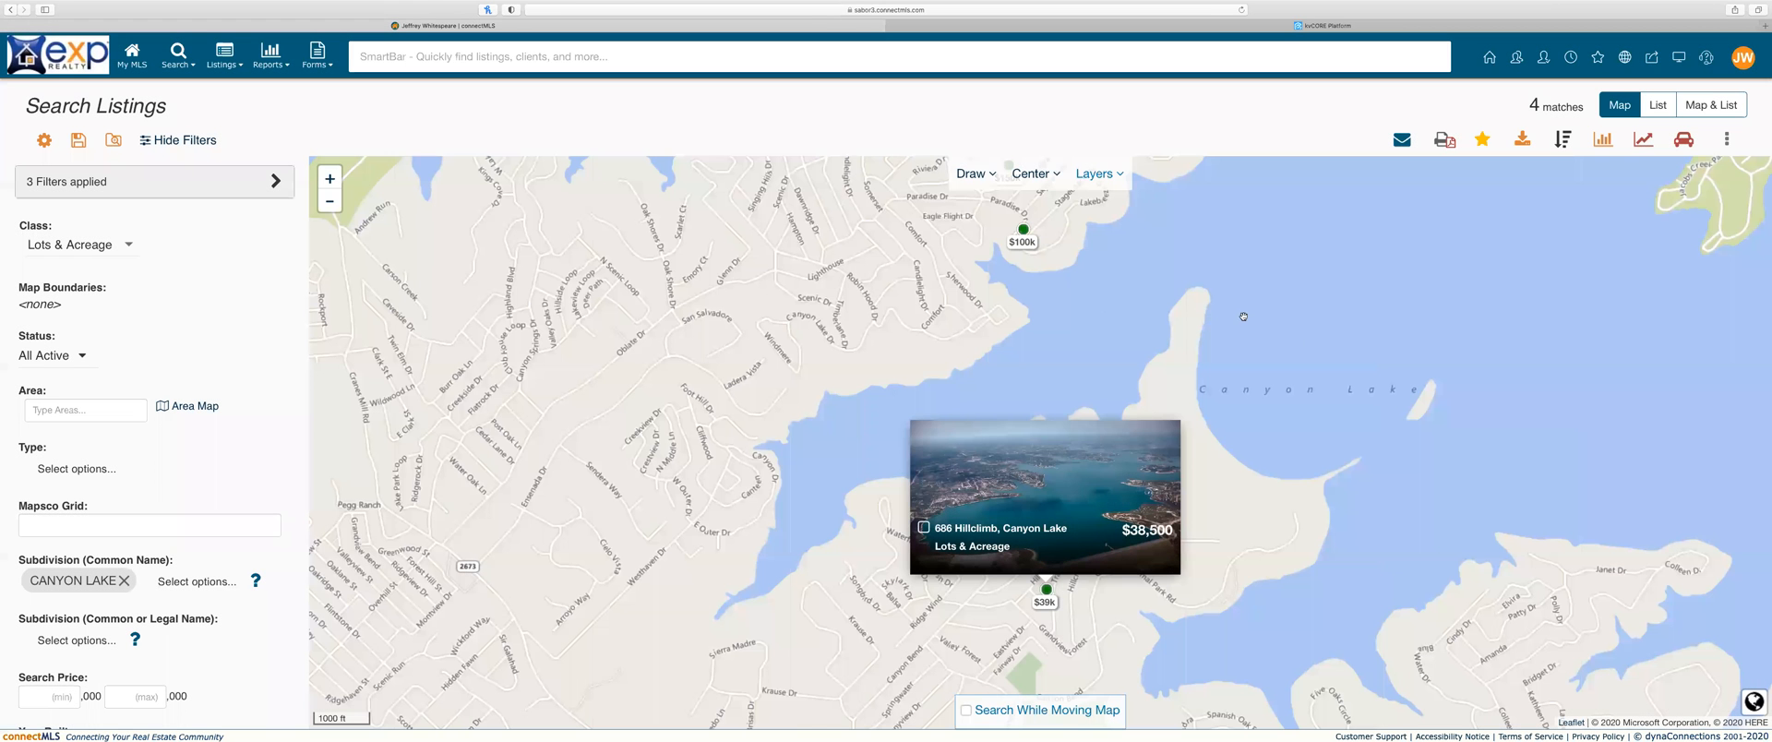
Step: Zoom out two levels and pan so all of Canyon Lake's matches show
left_click(329, 203)
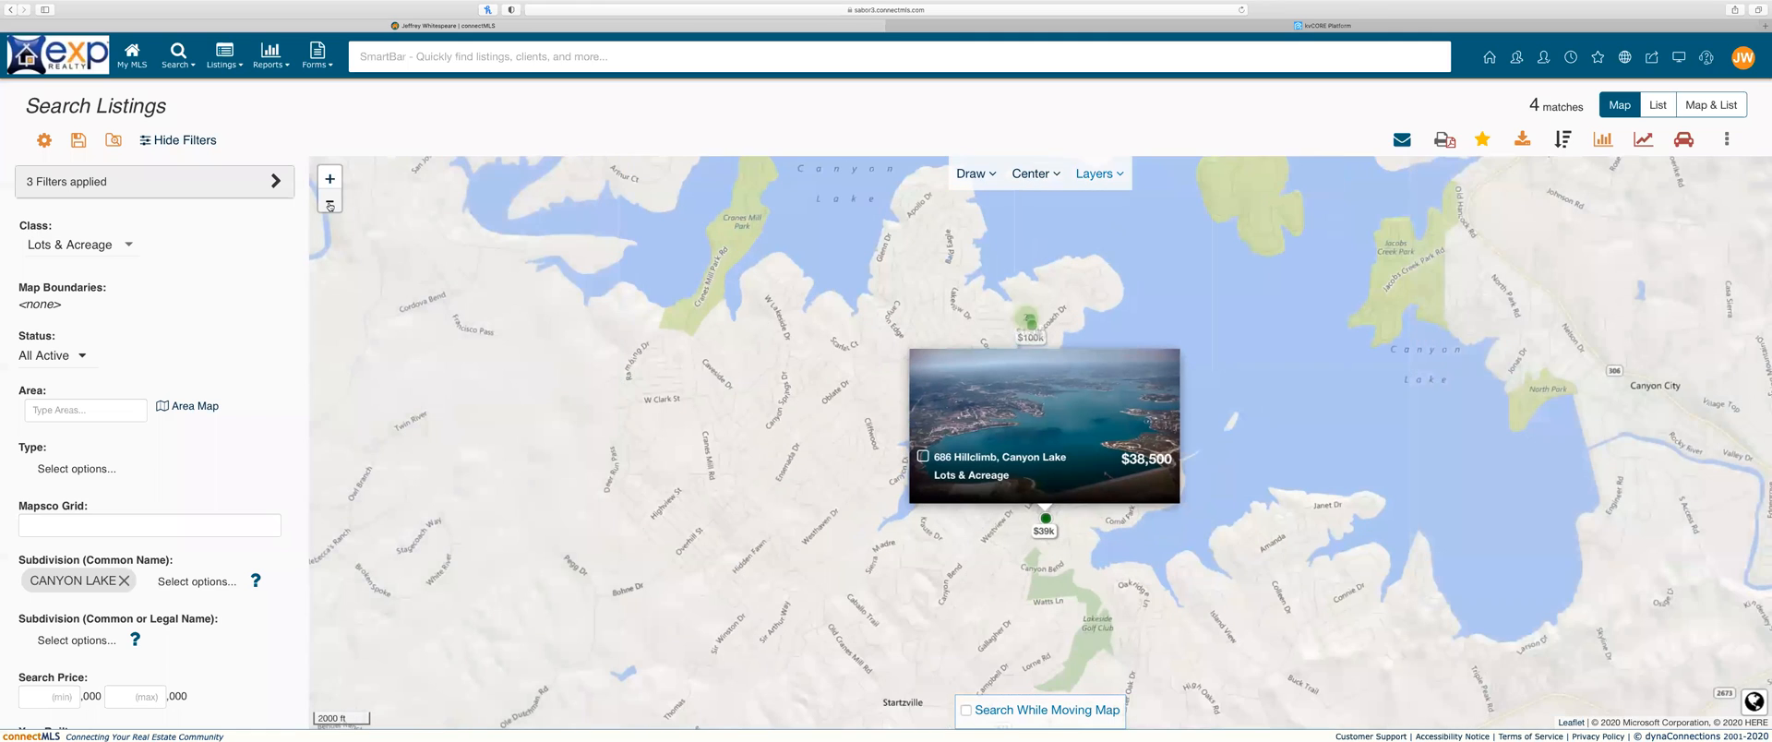
left_click(1162, 340)
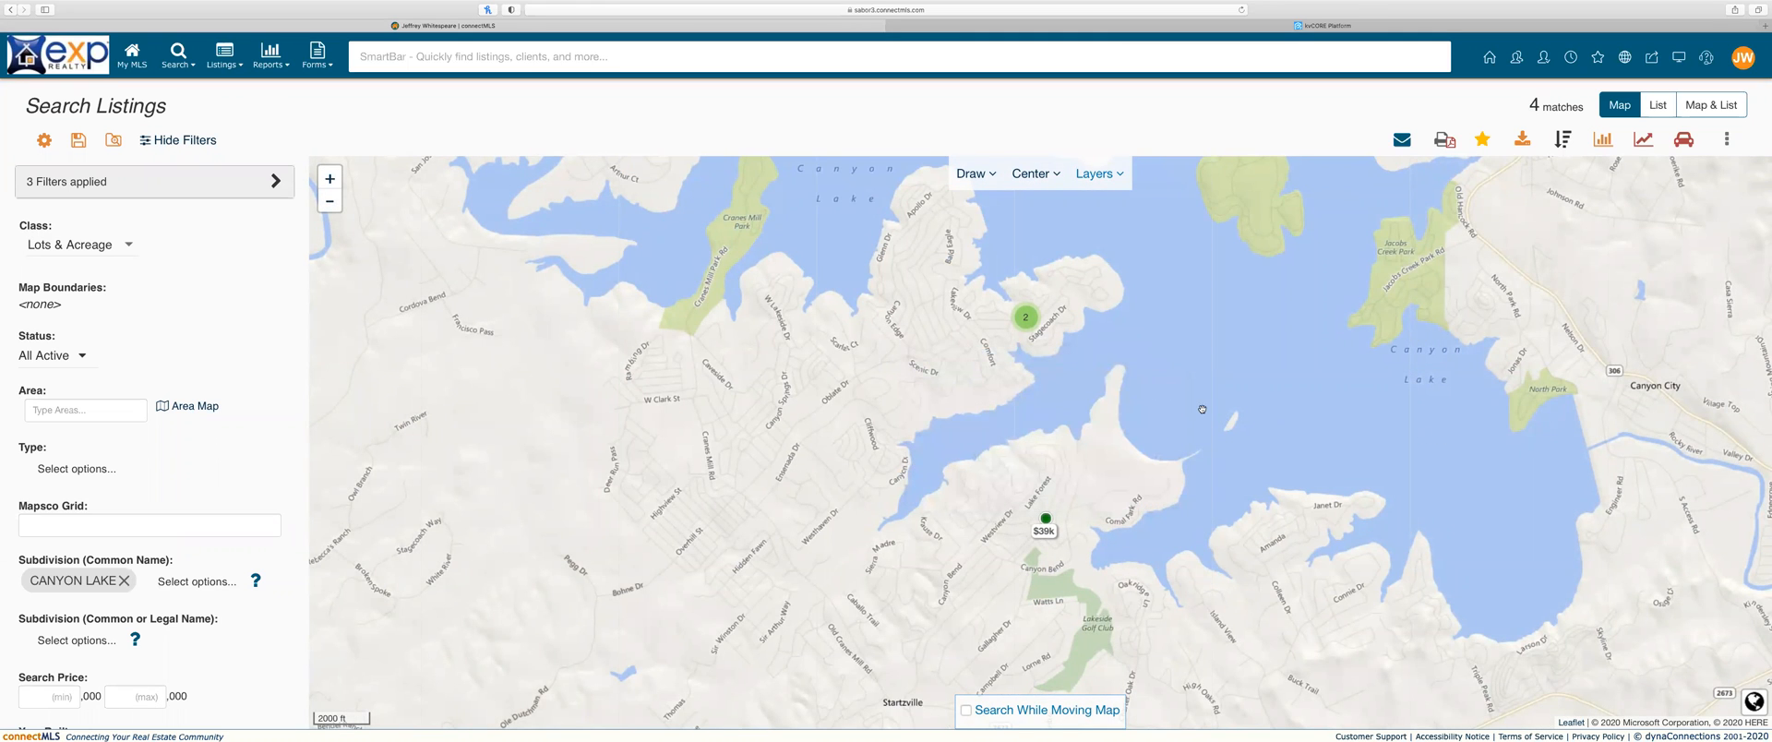
left_click(330, 202)
left_click_drag(1097, 332, 1008, 339)
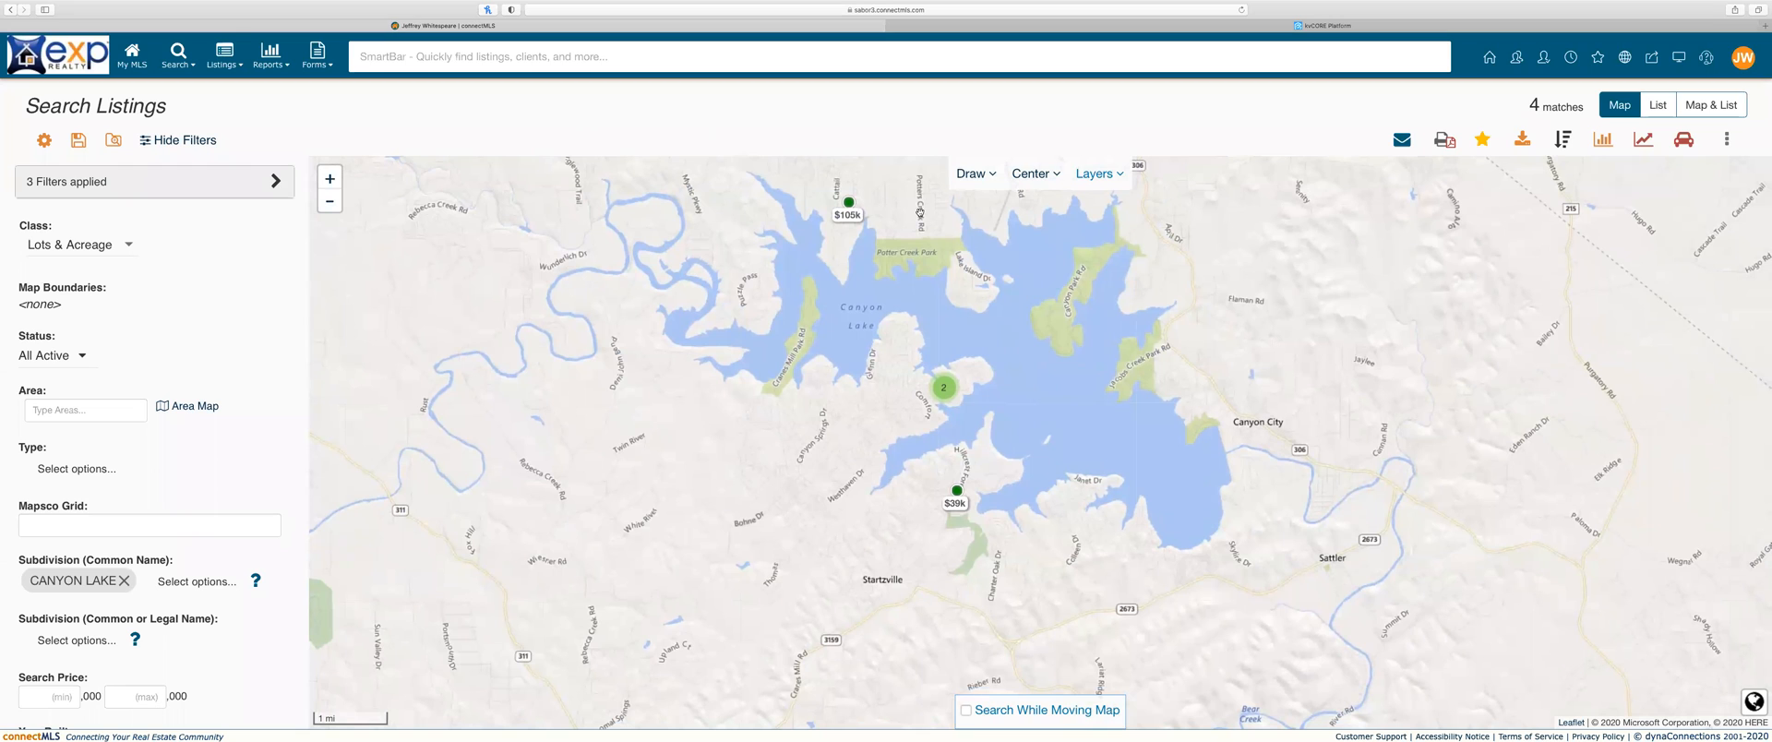
Step: Remove the CANYON LAKE subdivision filter and list all 2591 Lots & Acreage matches as a table
left_click(976, 174)
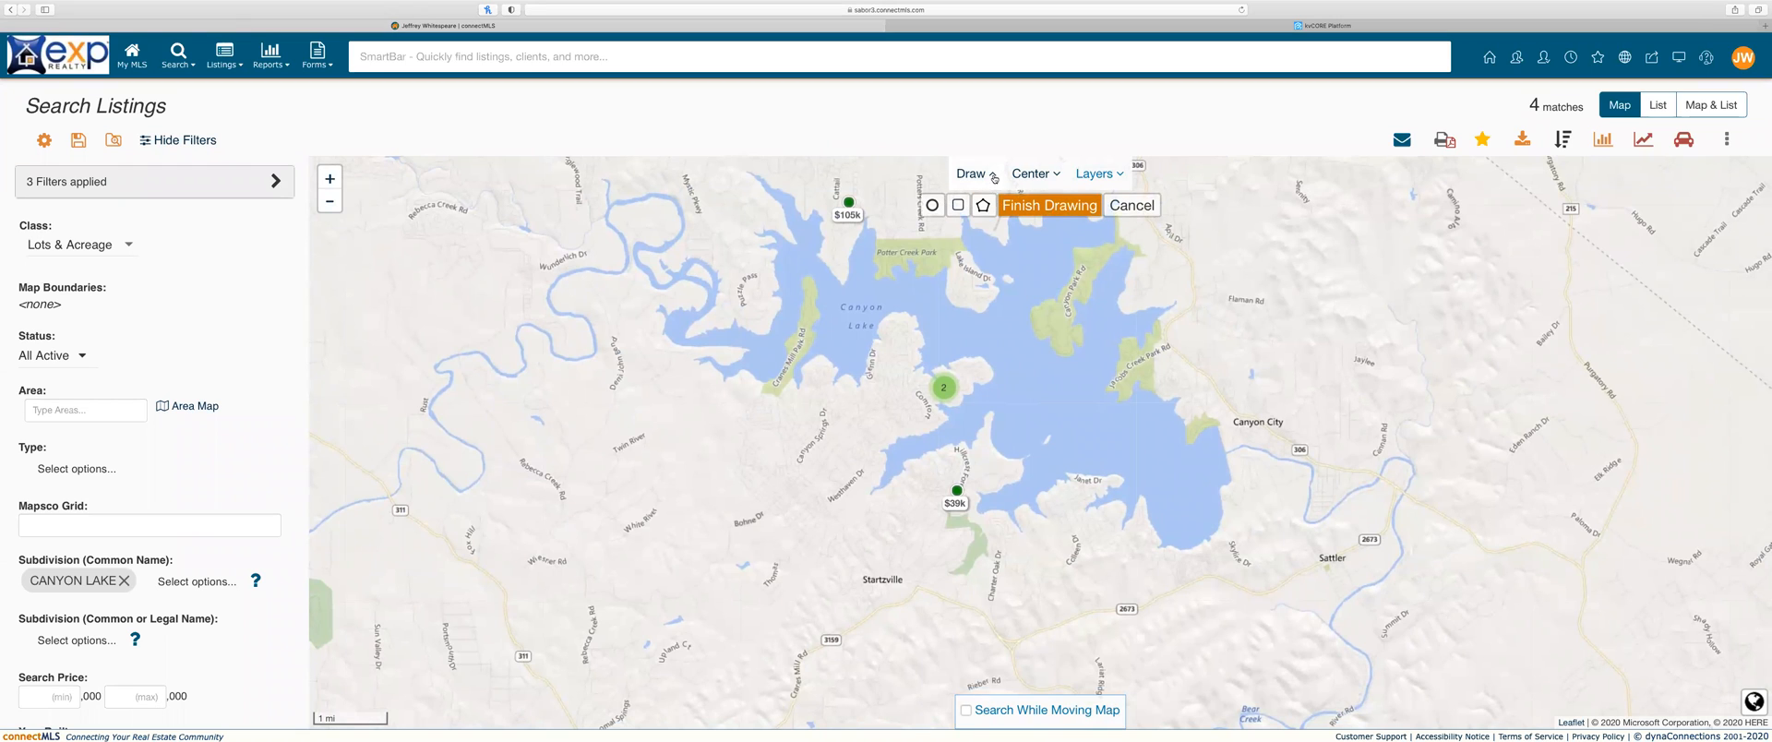
left_click(994, 175)
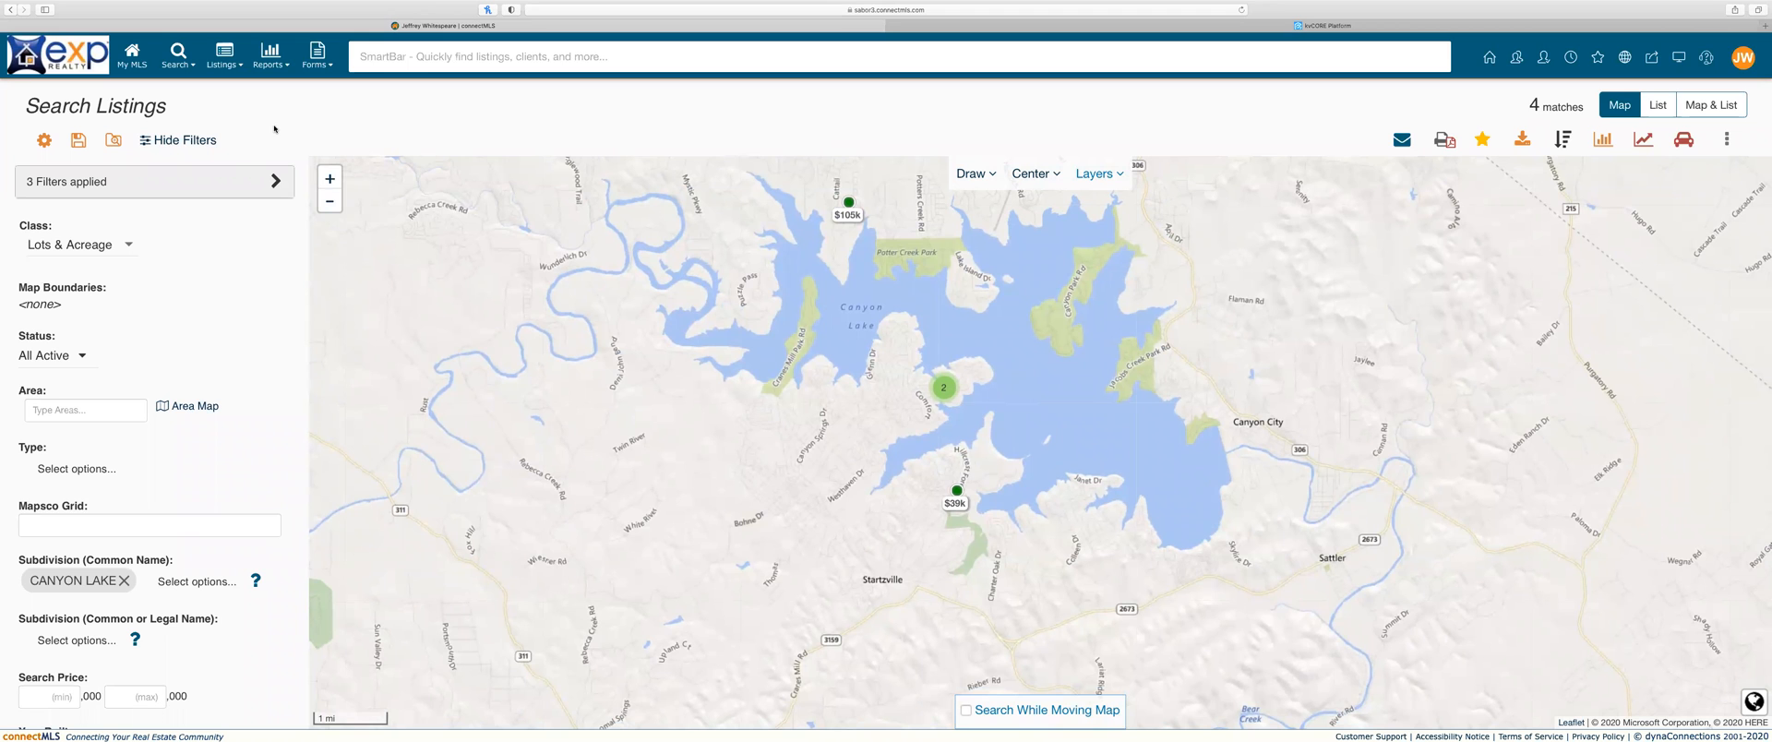
left_click(124, 581)
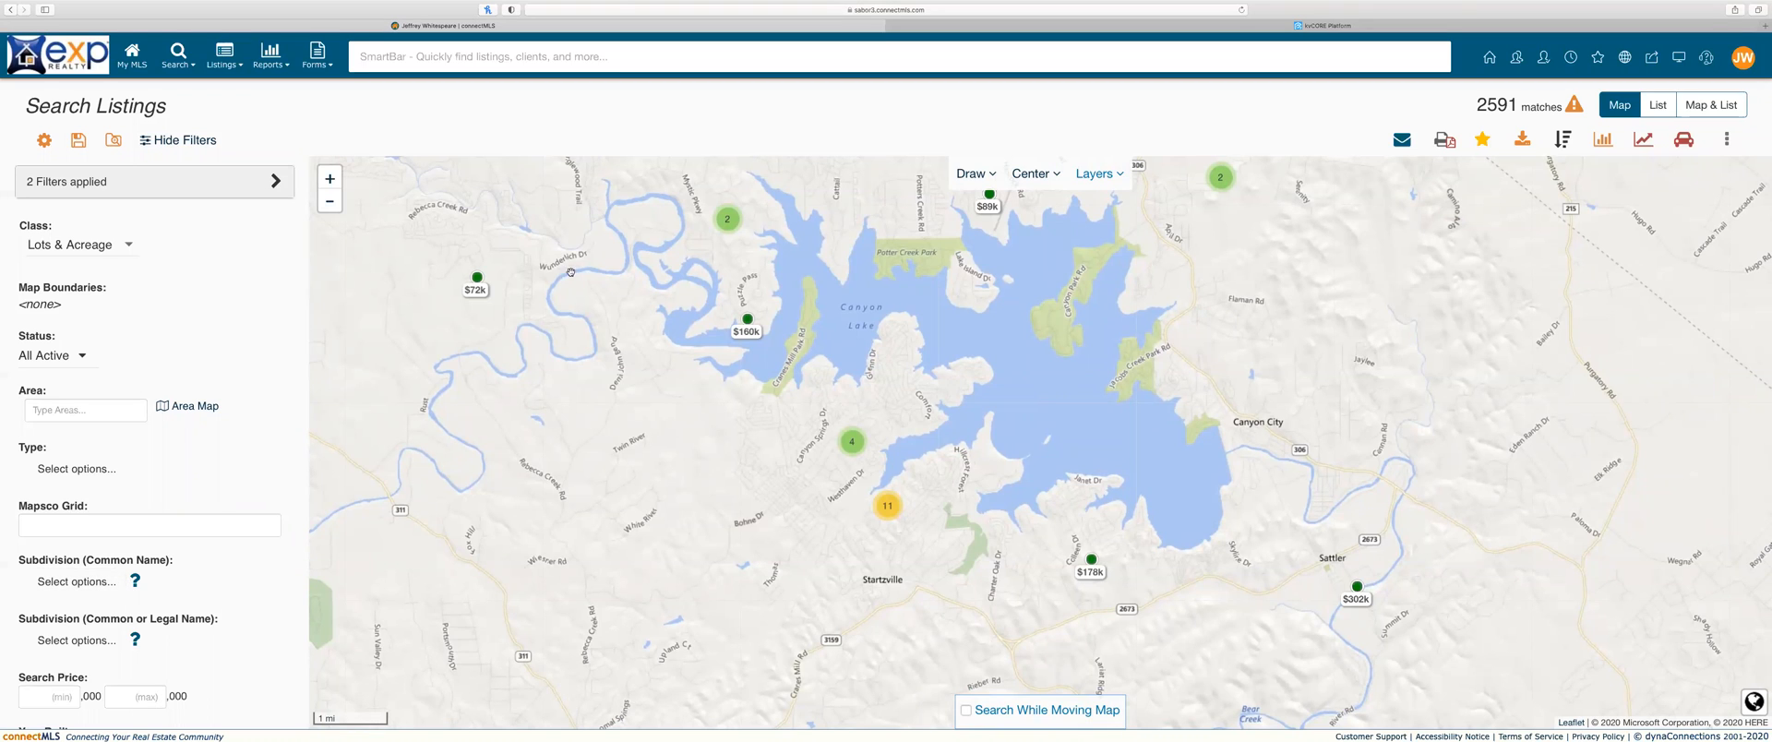
left_click(851, 448)
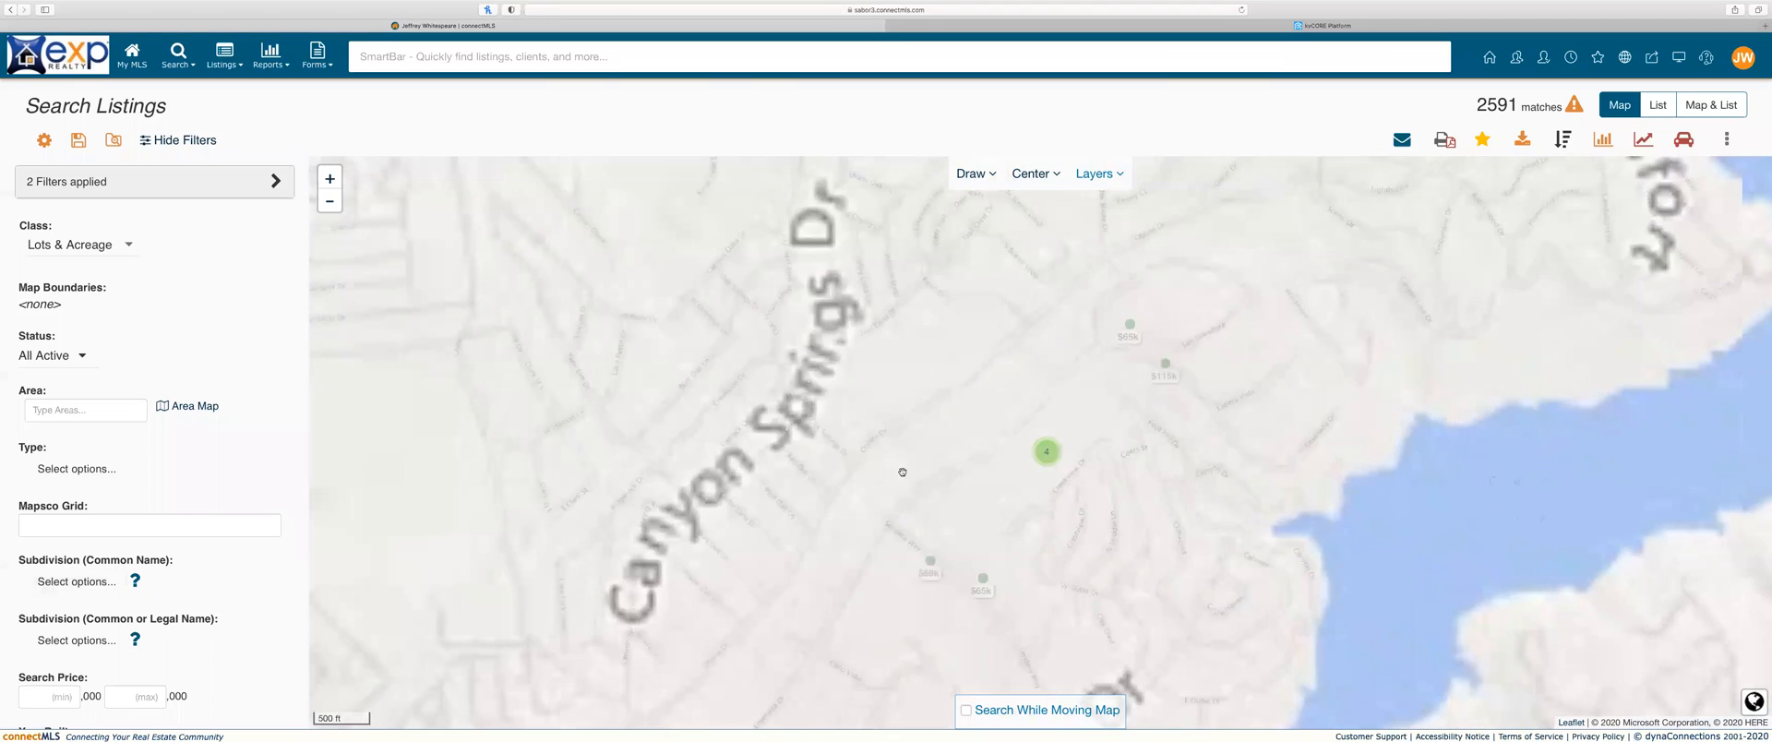
left_click(1658, 104)
Step: Tick listing rows 1–5 in the results table and start Email Listings for them
left_click(362, 239)
left_click(362, 264)
left_click(363, 288)
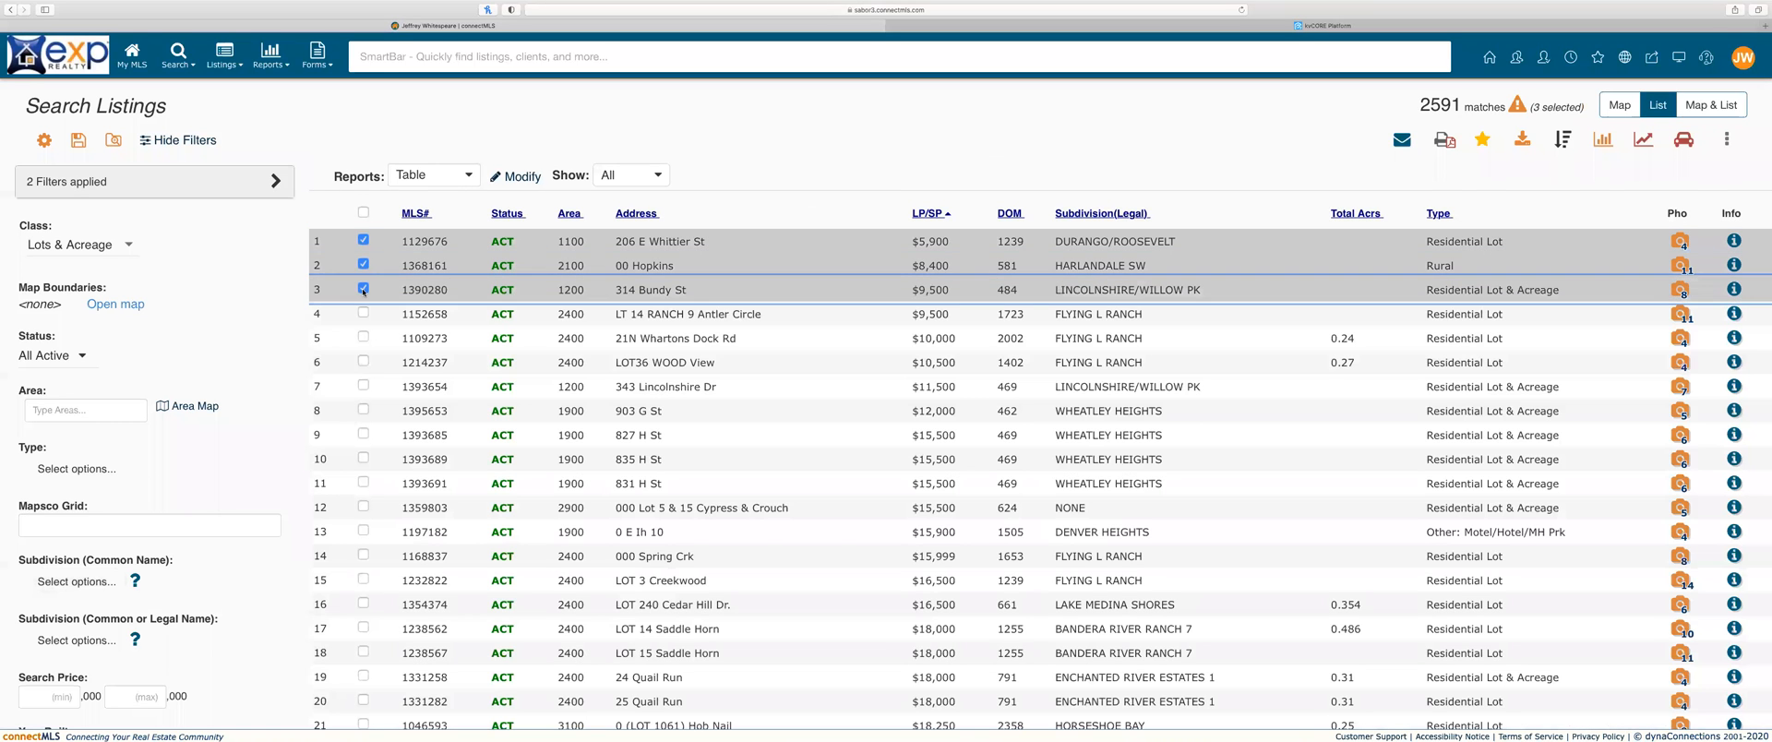
left_click(363, 313)
left_click(357, 363)
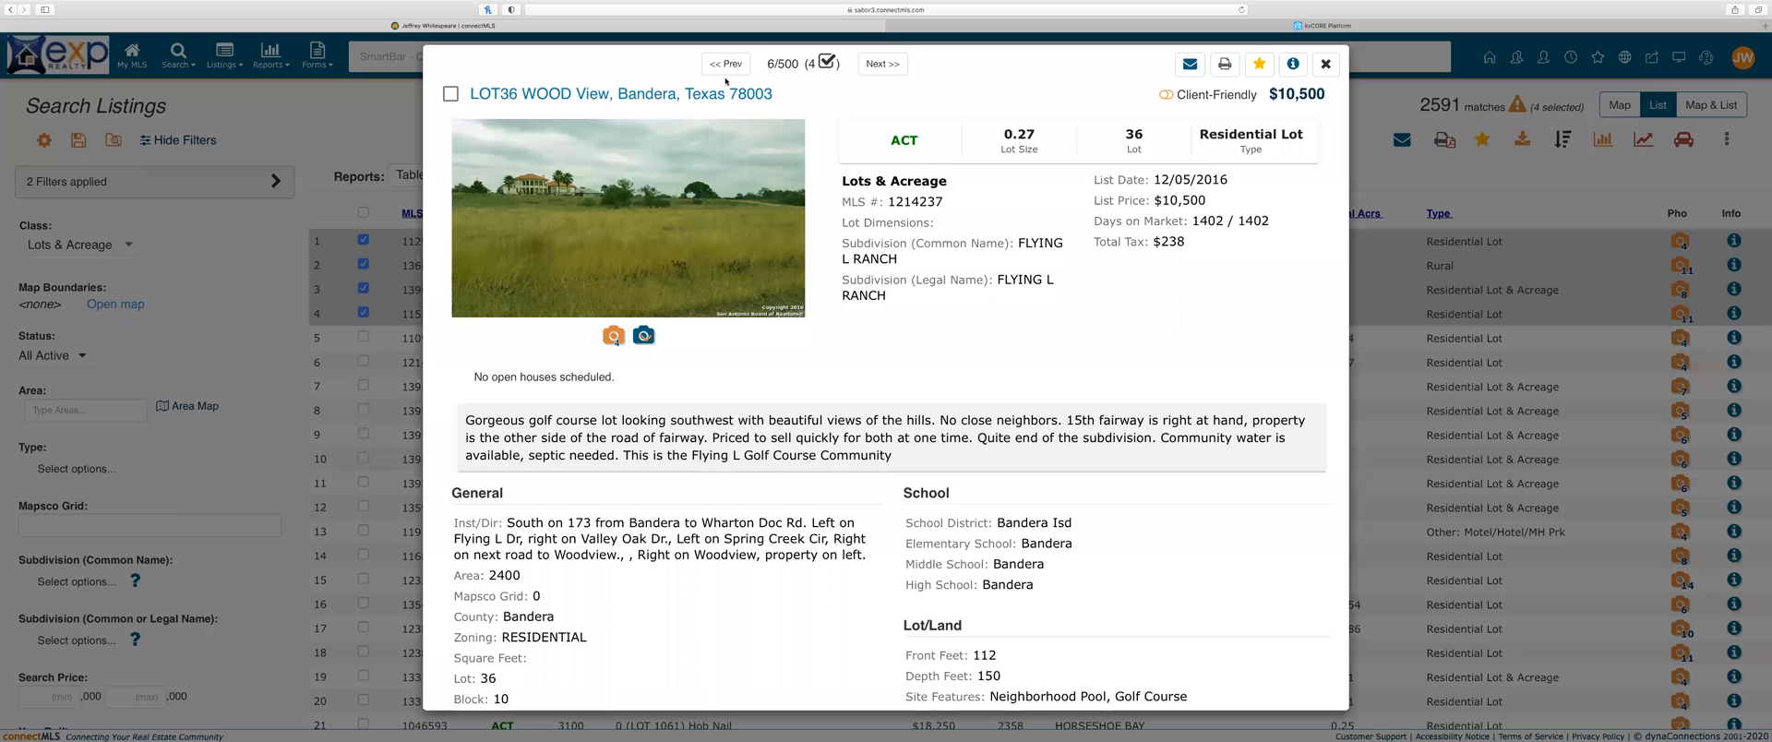
left_click(1324, 67)
left_click(362, 337)
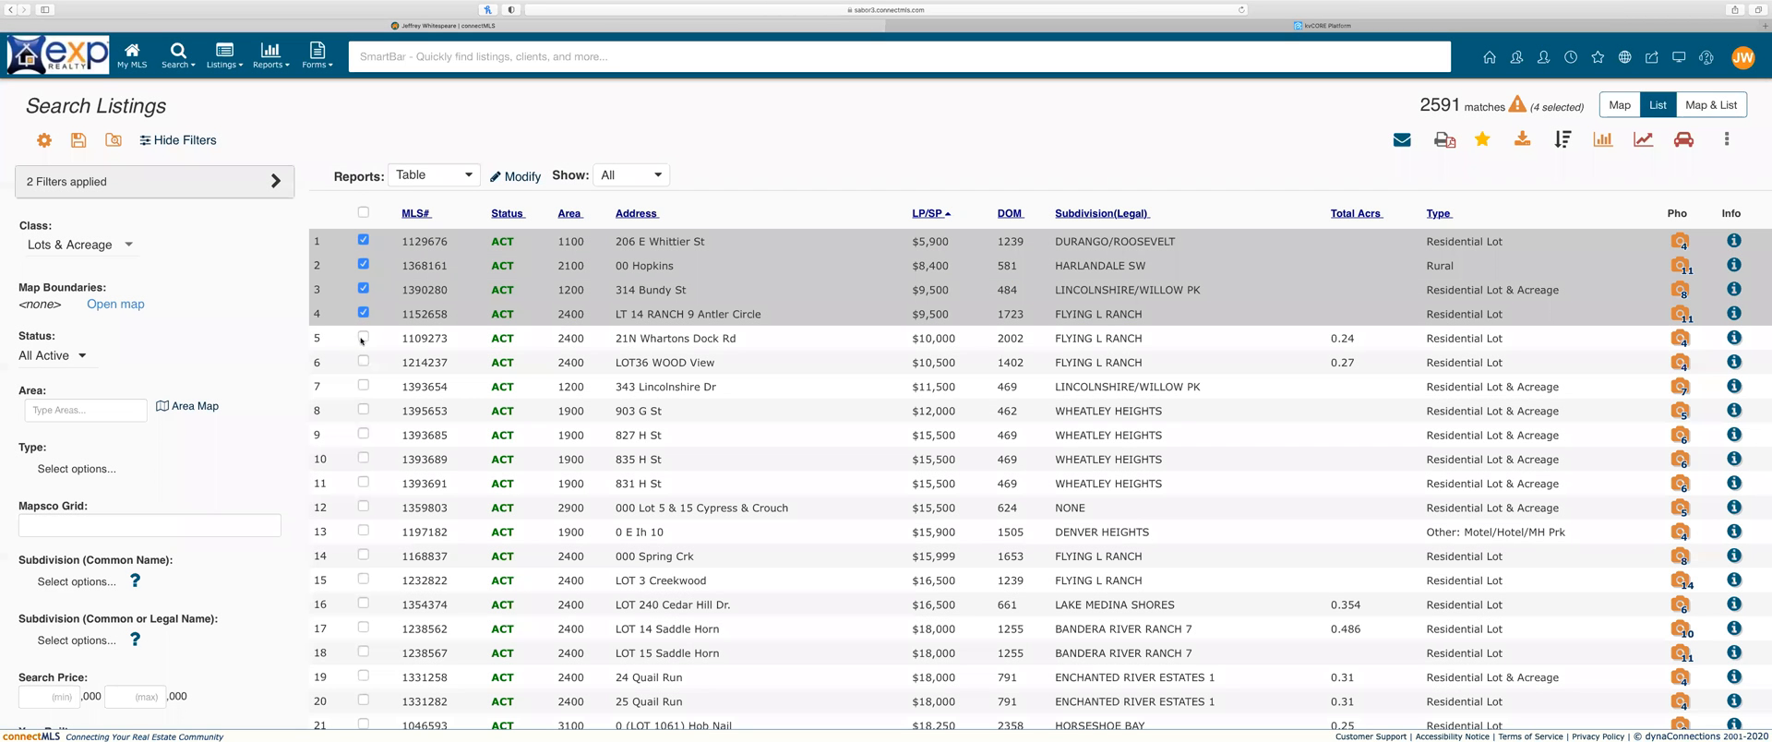
left_click(1402, 142)
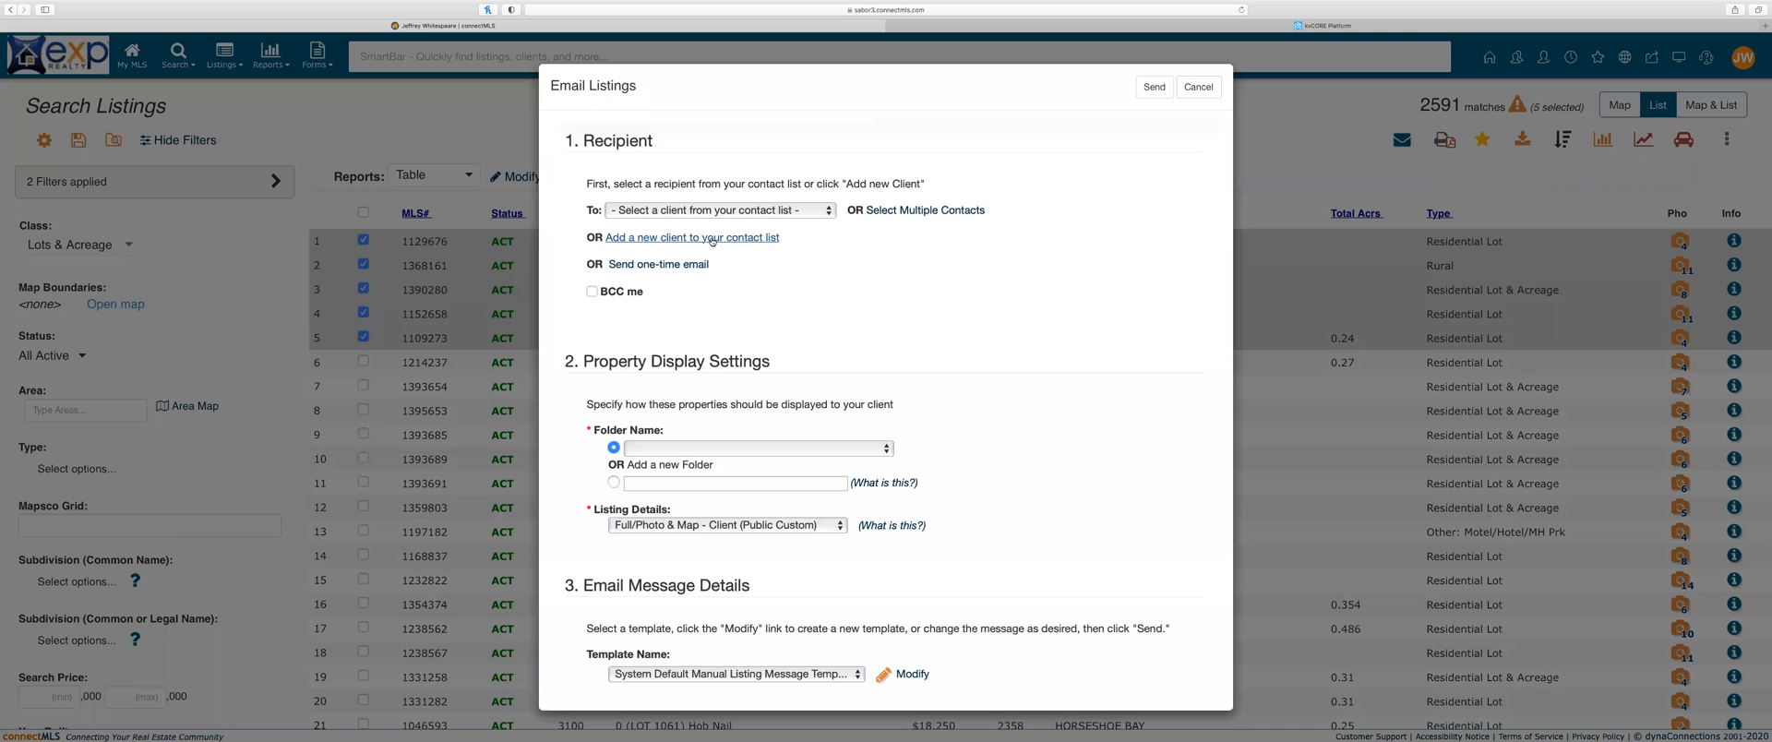
Step: Send the five listings as a one-time email to the agent's own address, subject 'lkdf'
left_click(795, 212)
left_click(882, 234)
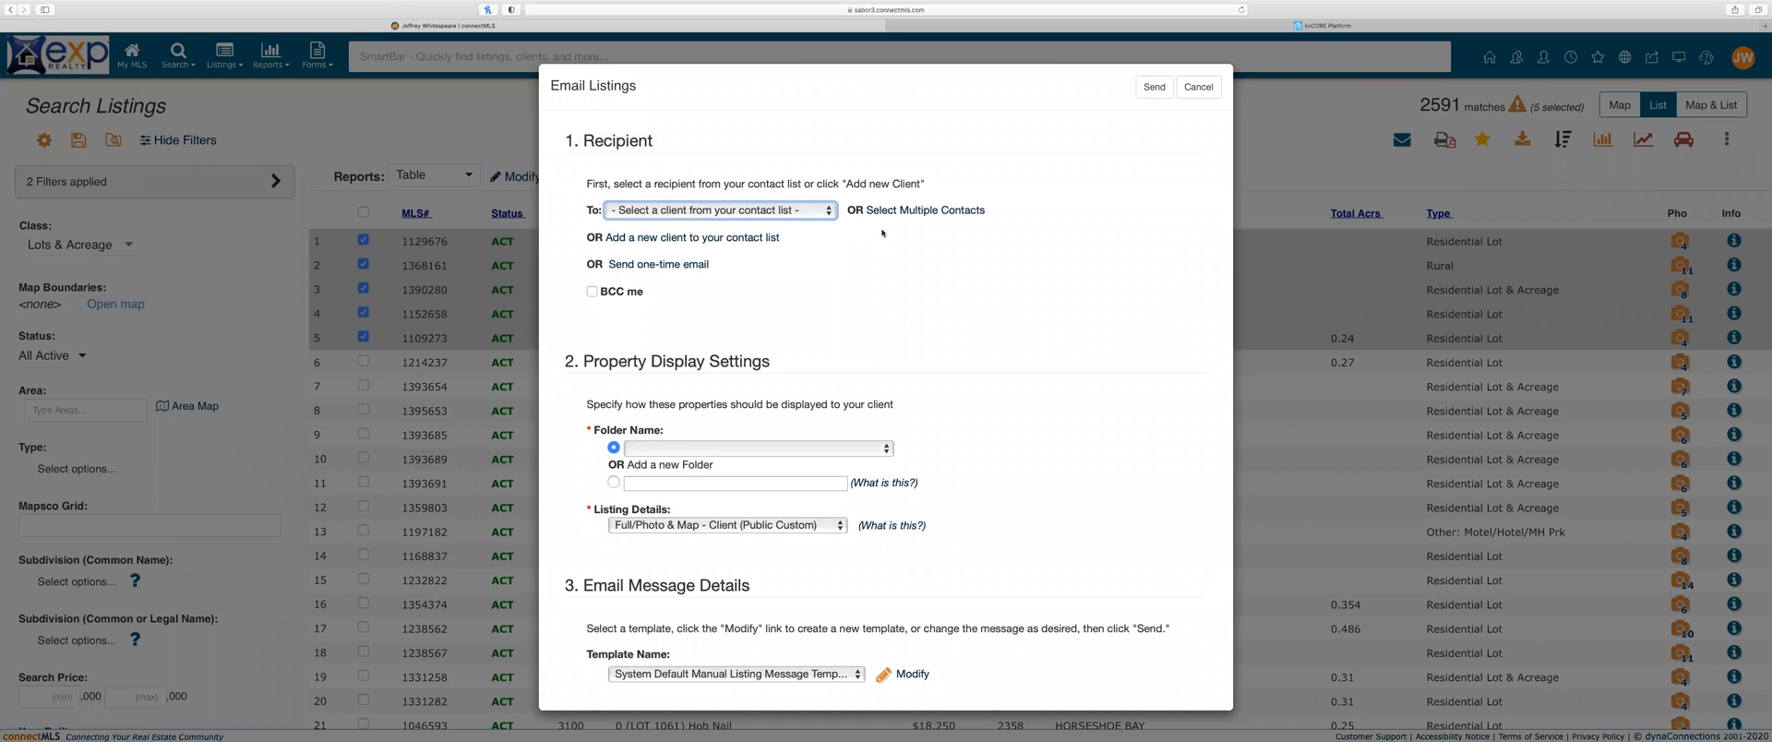
left_click(710, 263)
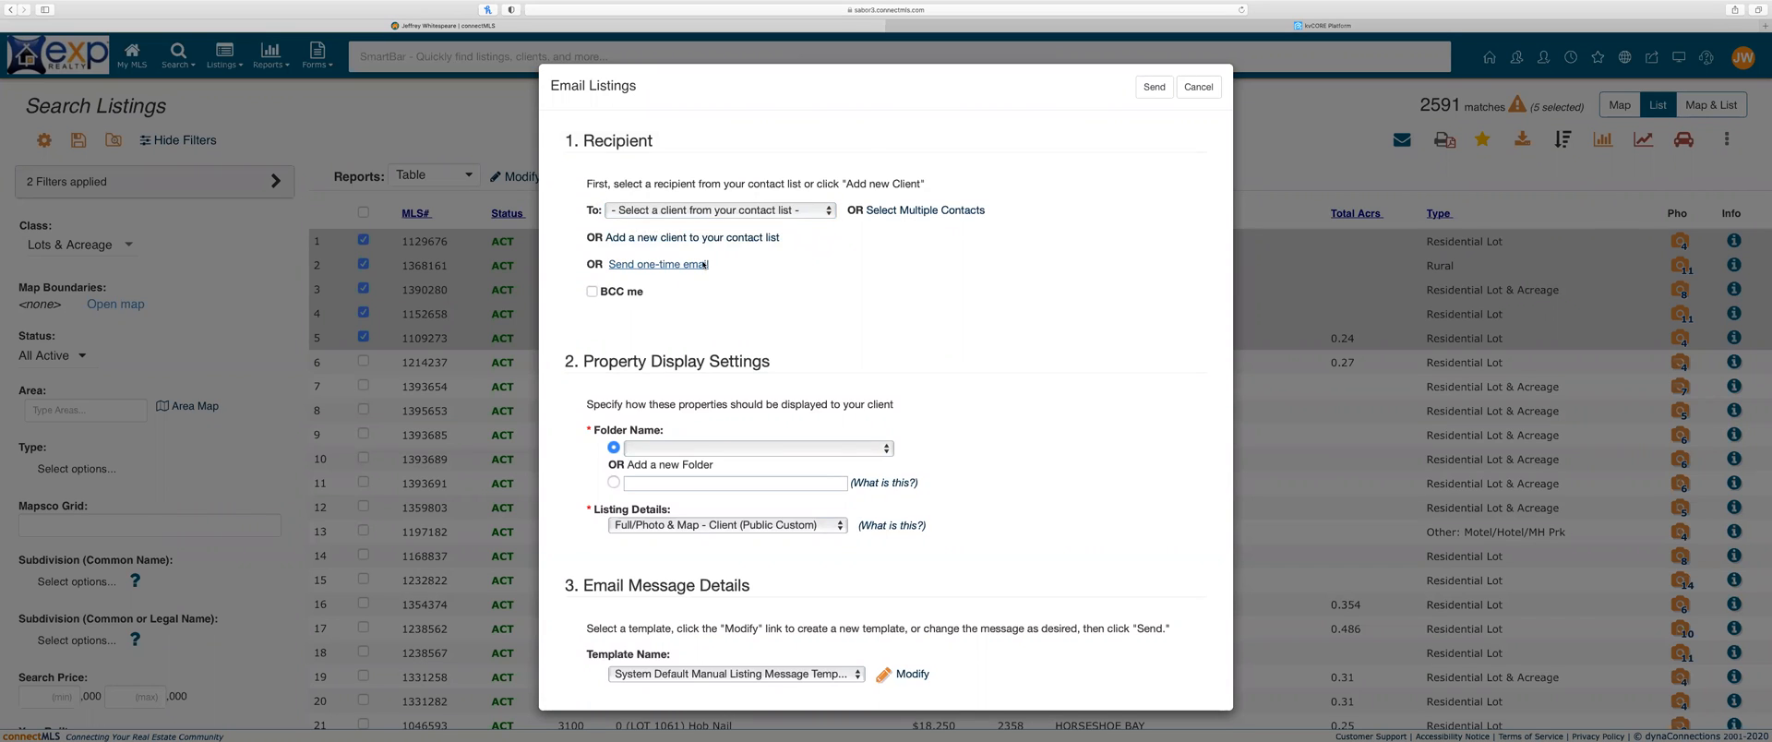
left_click(654, 243)
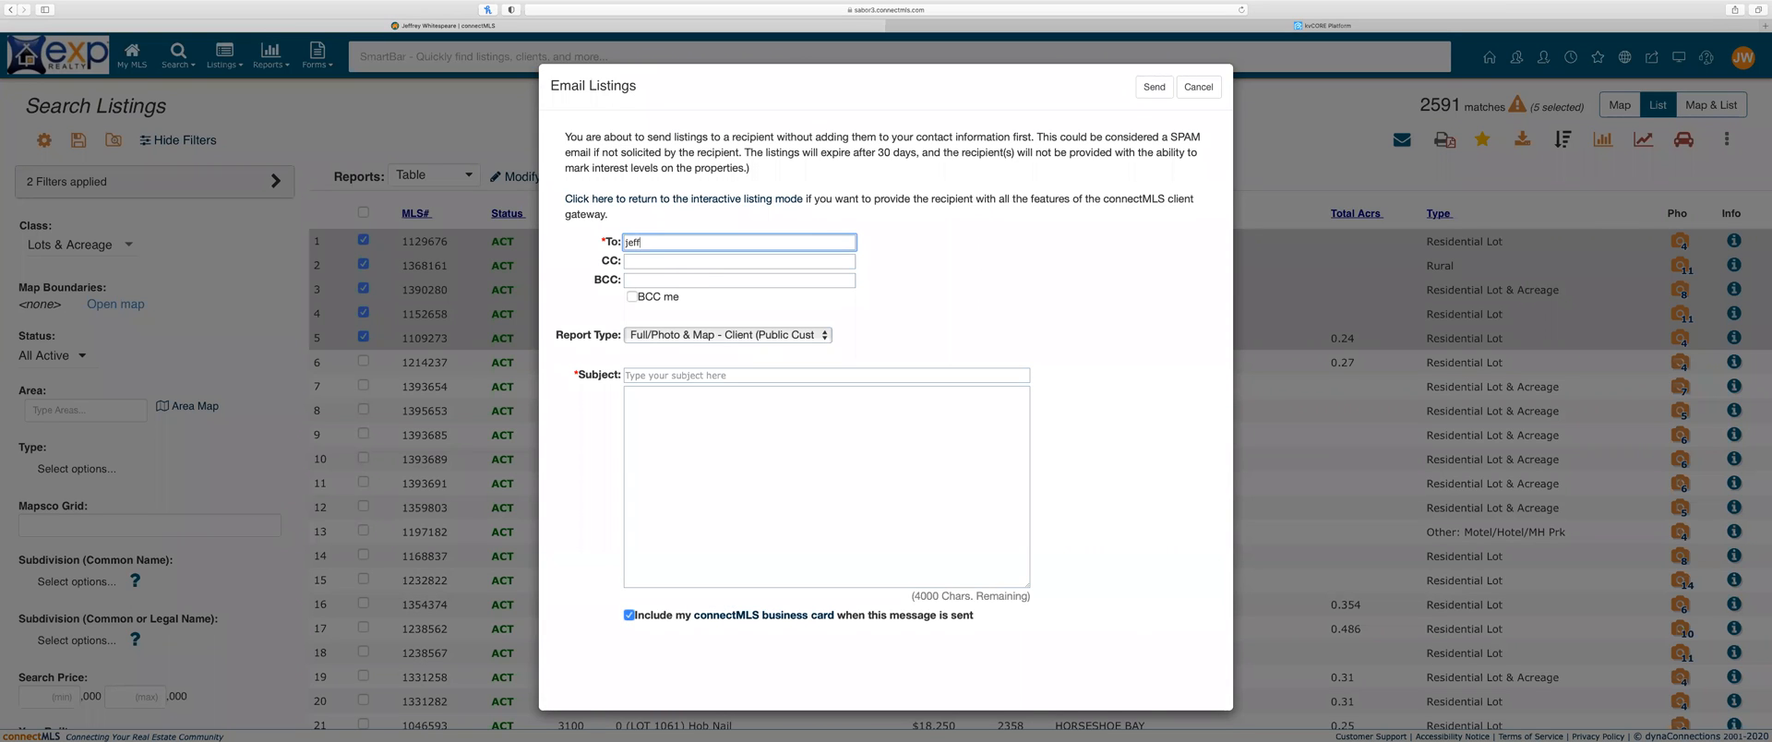
scroll(779, 451, "down", 1)
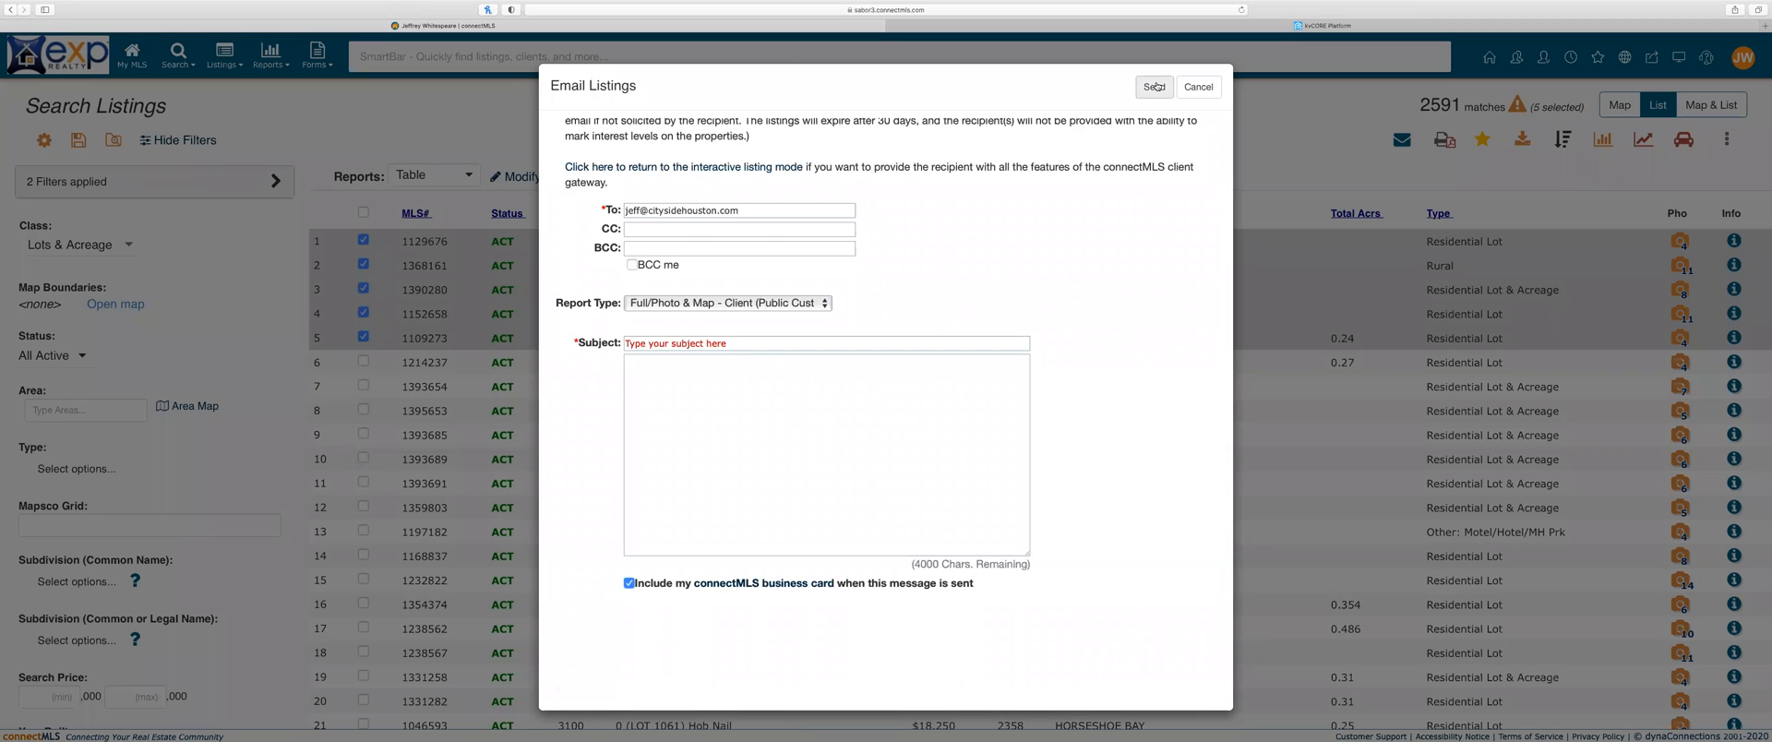
left_click(741, 344)
type("lkdf")
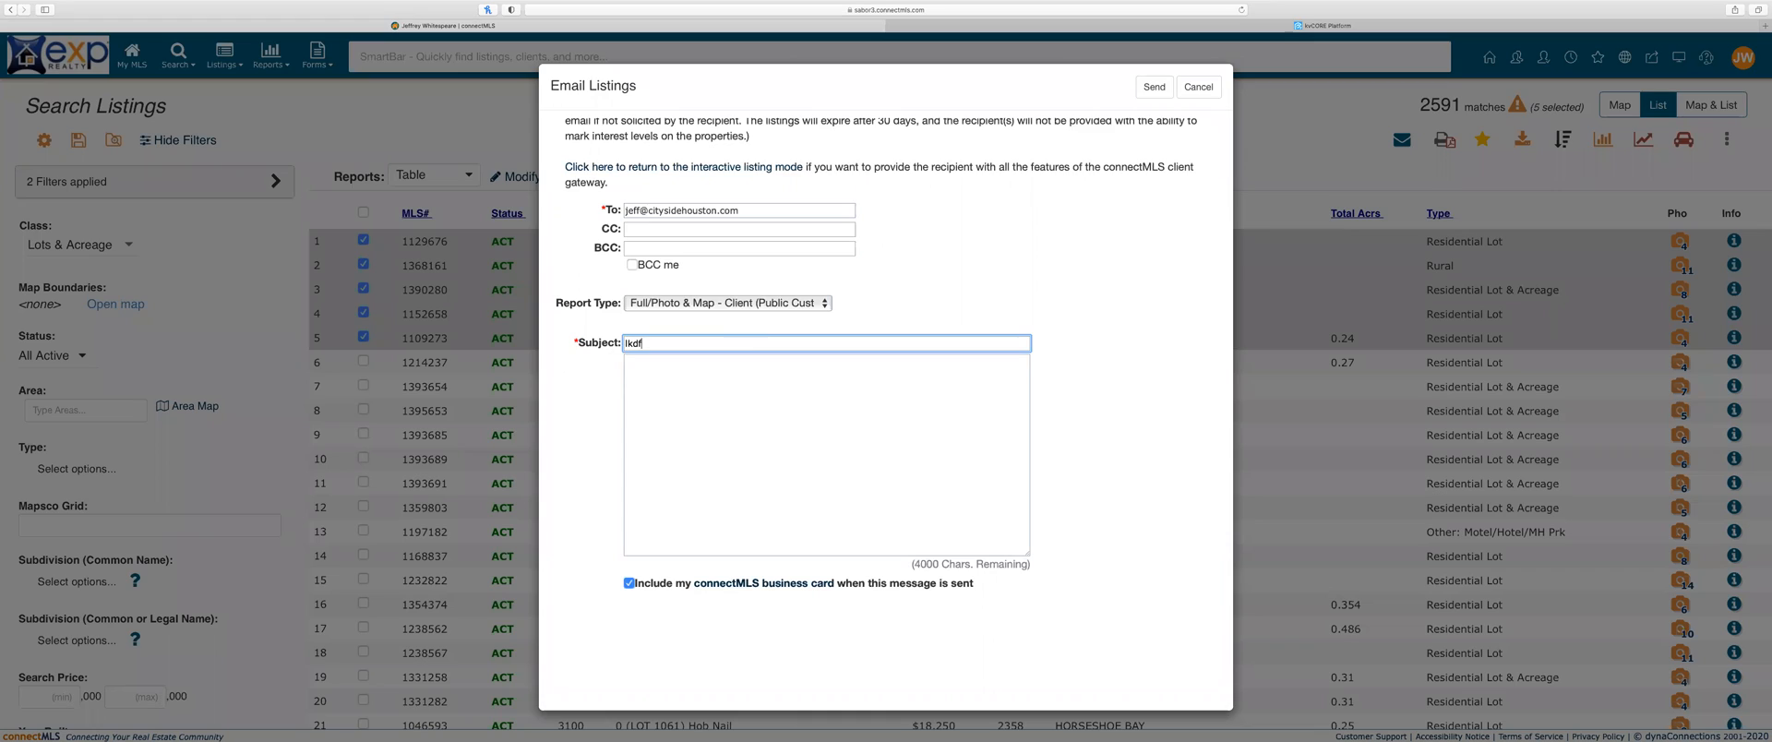
left_click(1154, 86)
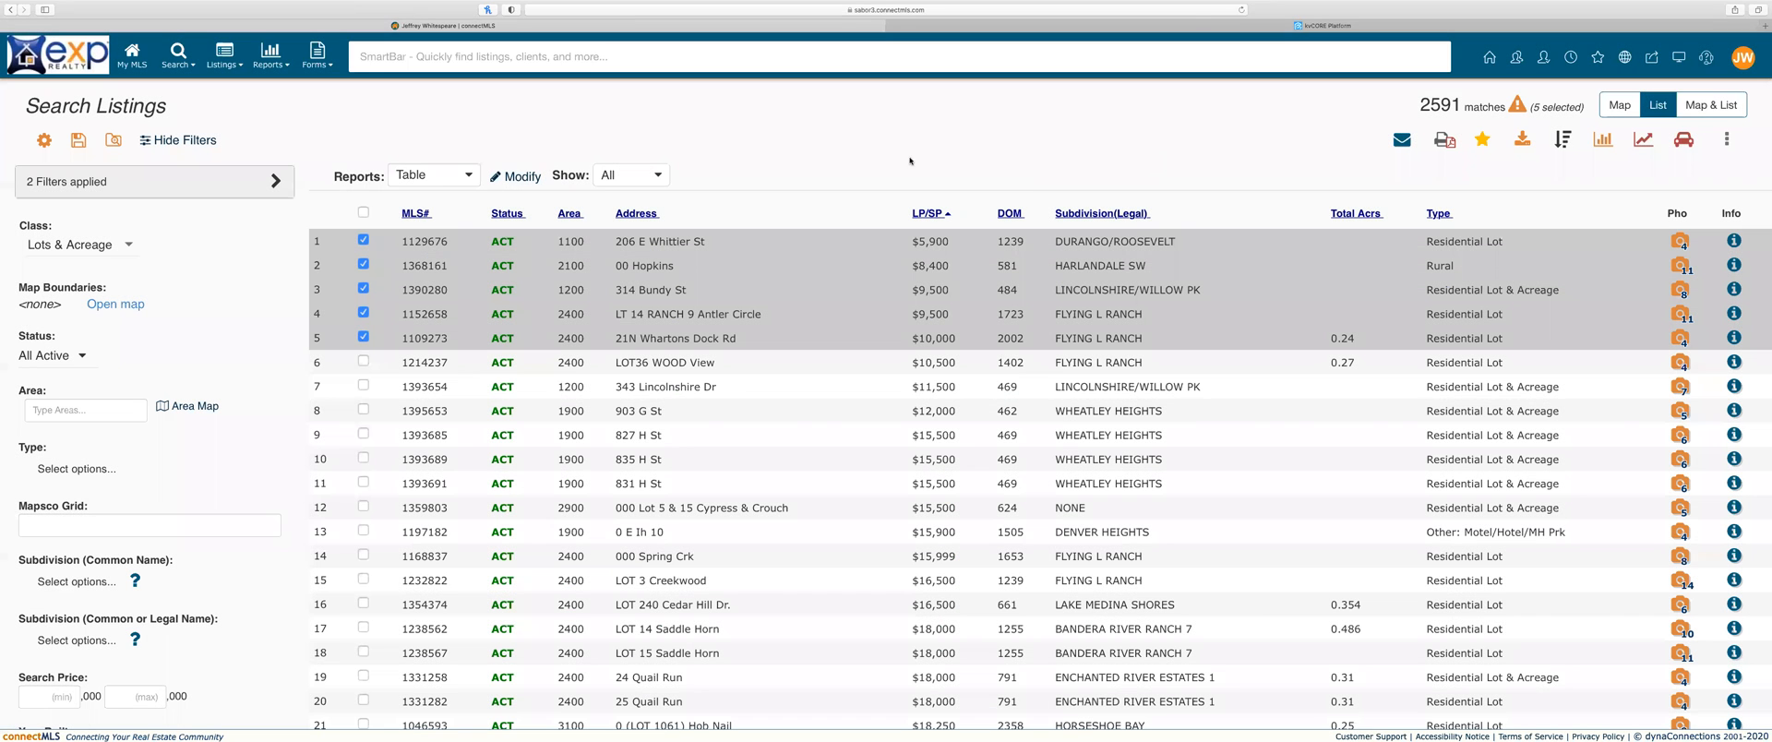
Step: Switch to the Mail desktop, maximise Mail, open the connectMLS email and follow its listings link
key("ctrl+Left")
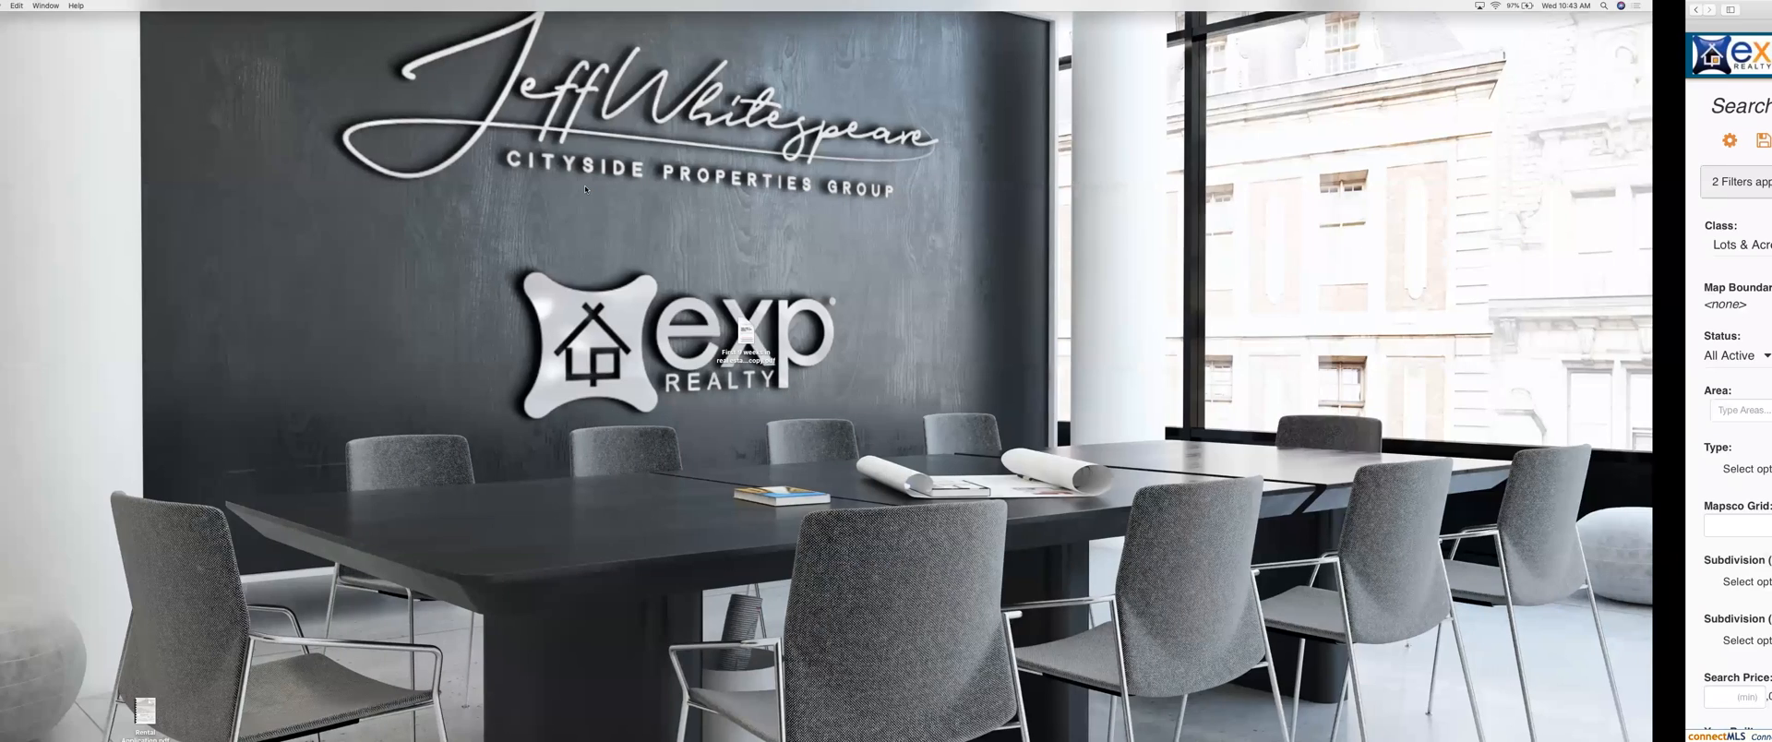
key("ctrl+Right")
key("ctrl+Right")
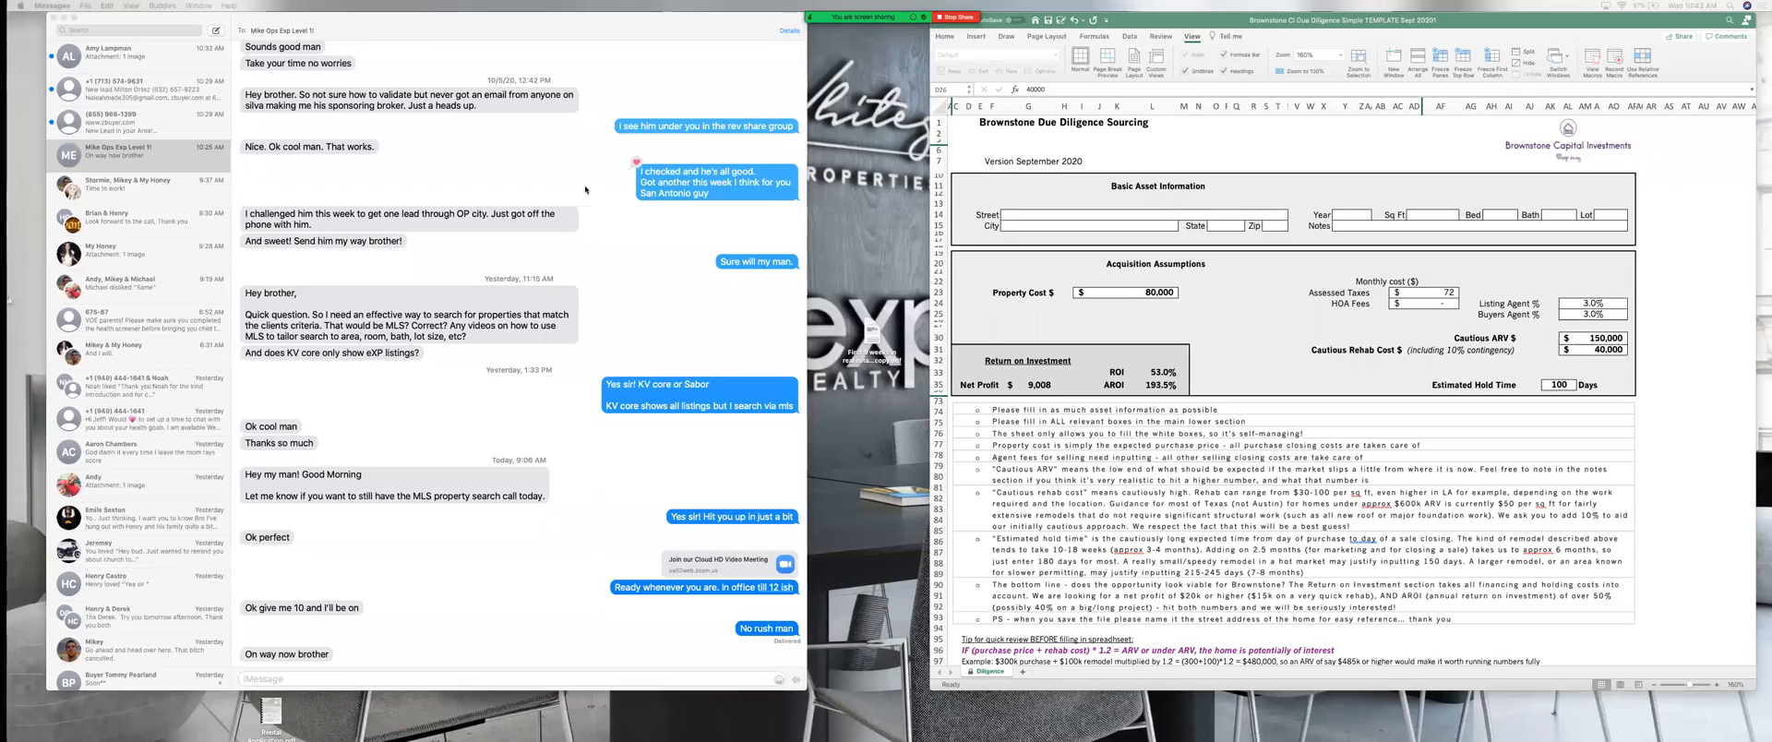
key("ctrl+Up")
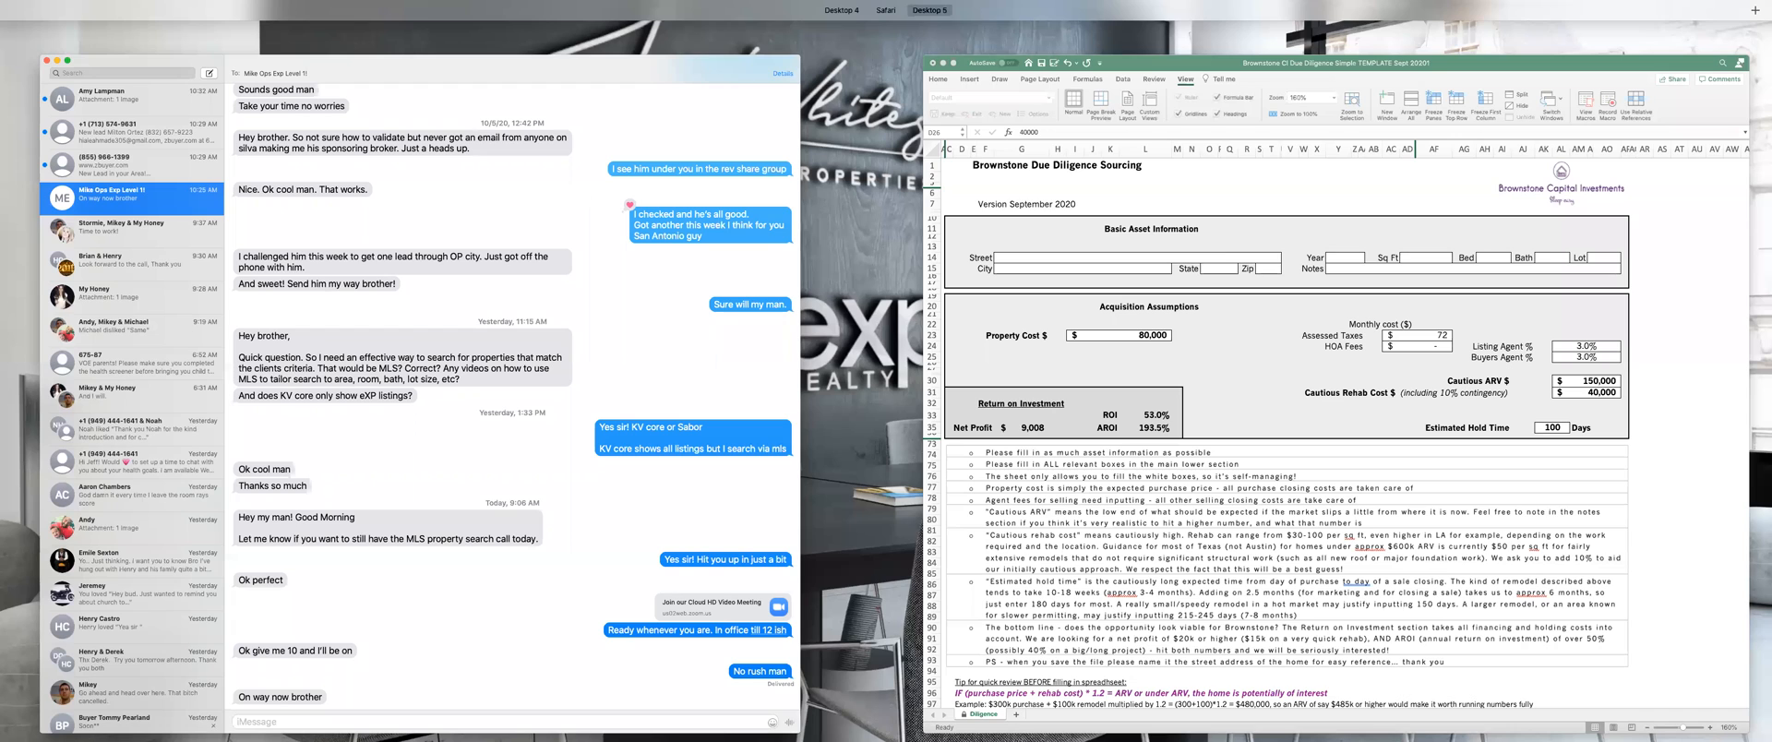
key("ctrl+Up")
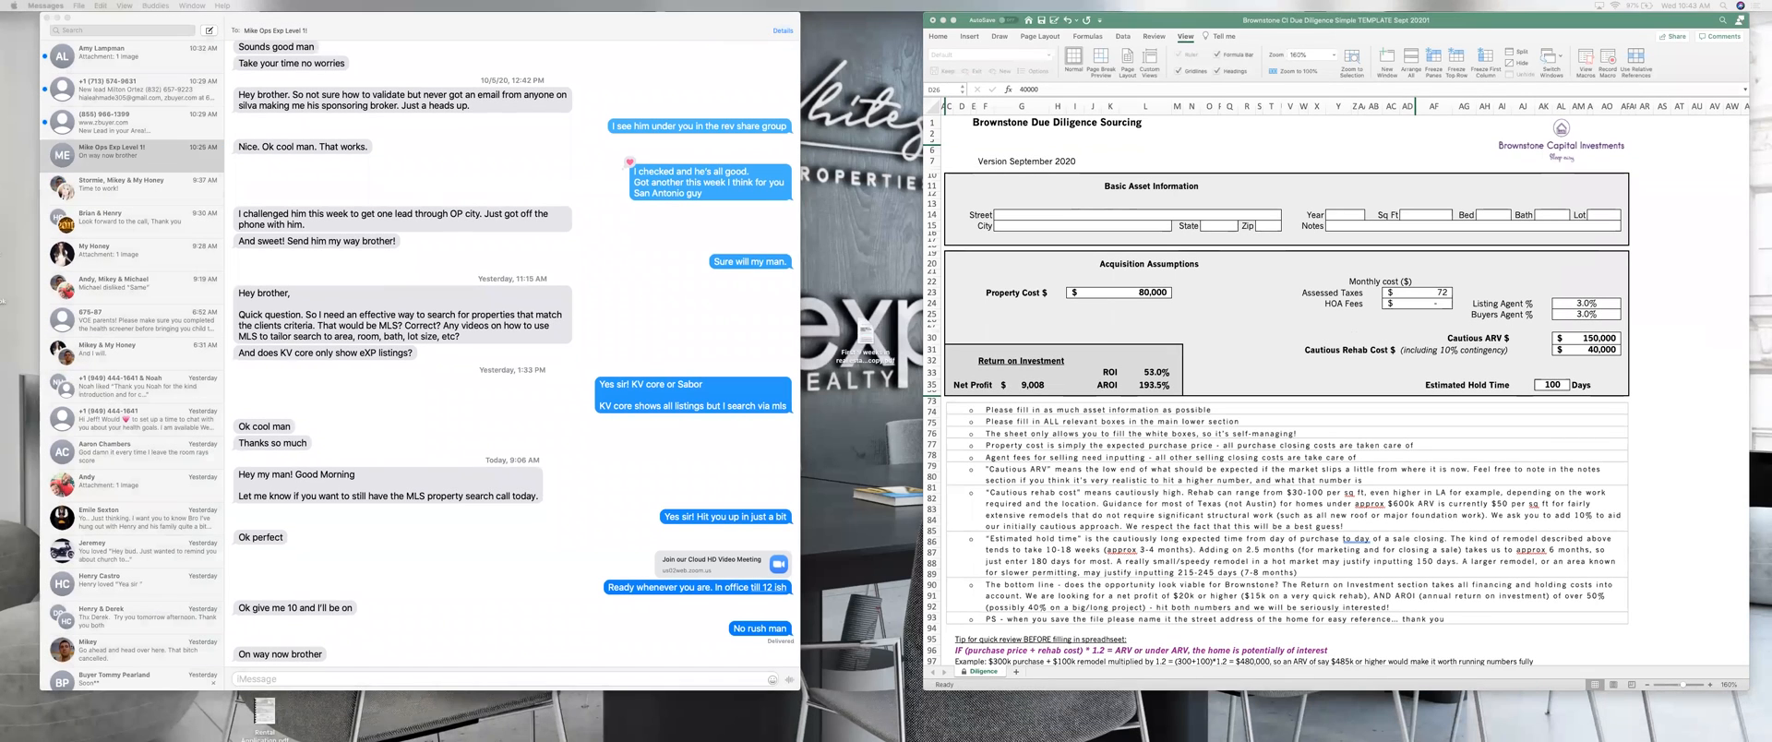
left_click(19, 536)
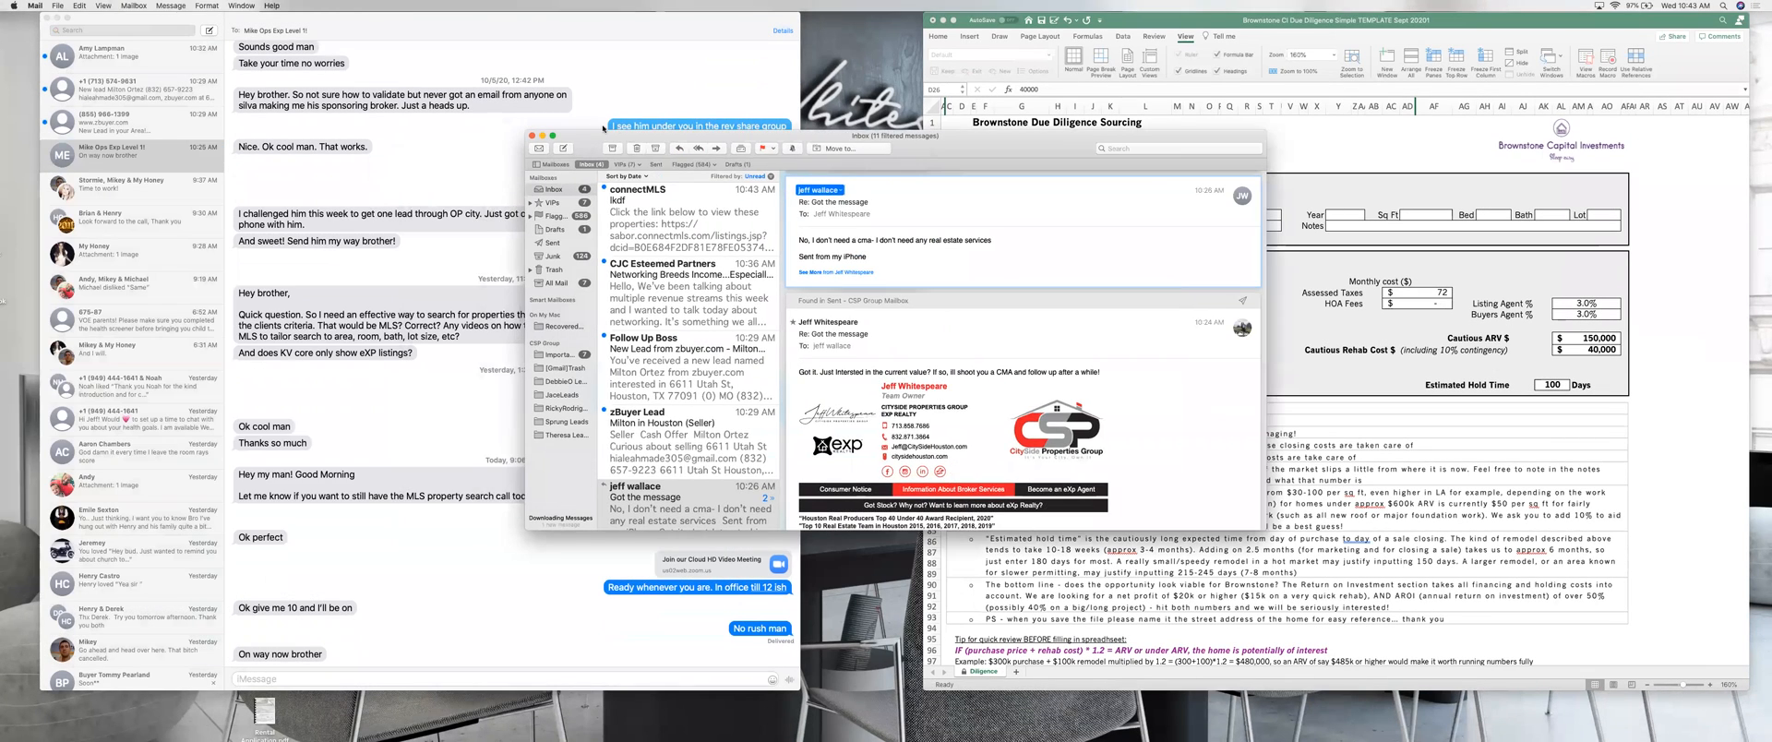
left_click(553, 136)
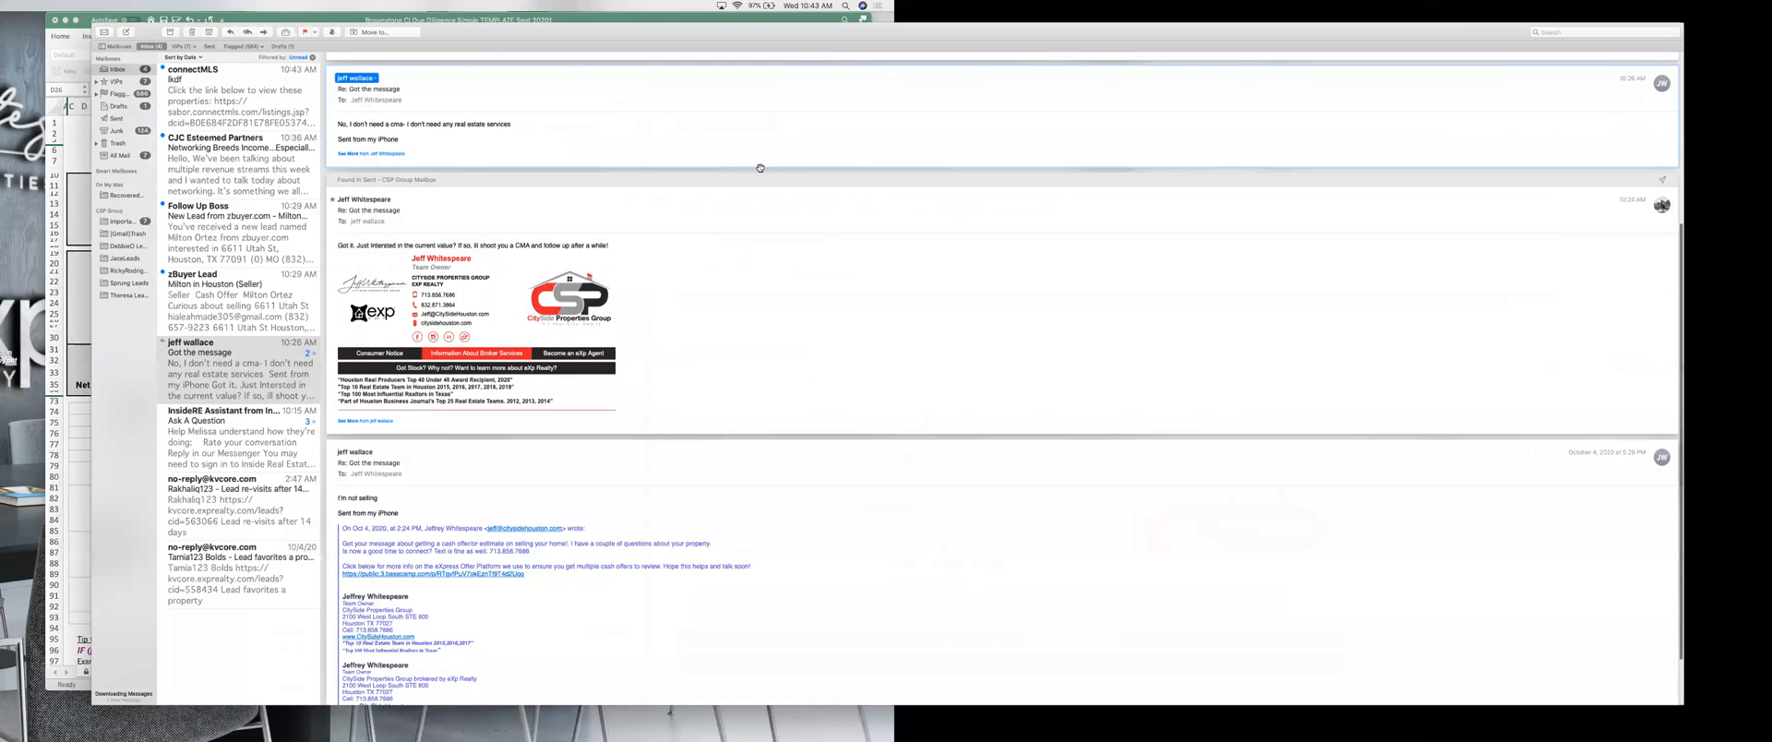
left_click(129, 83)
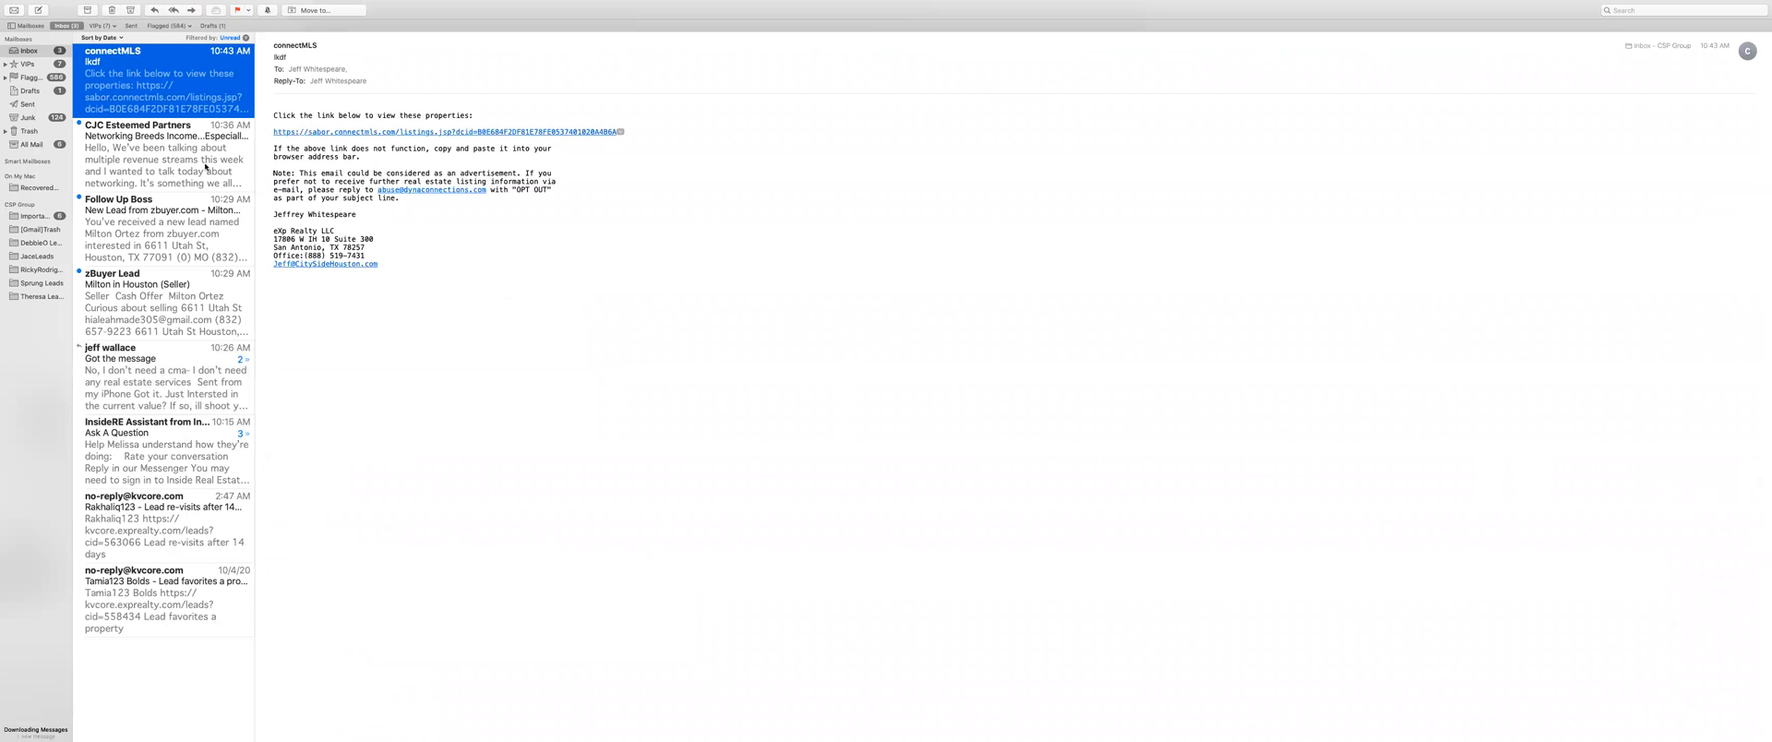
left_click(495, 132)
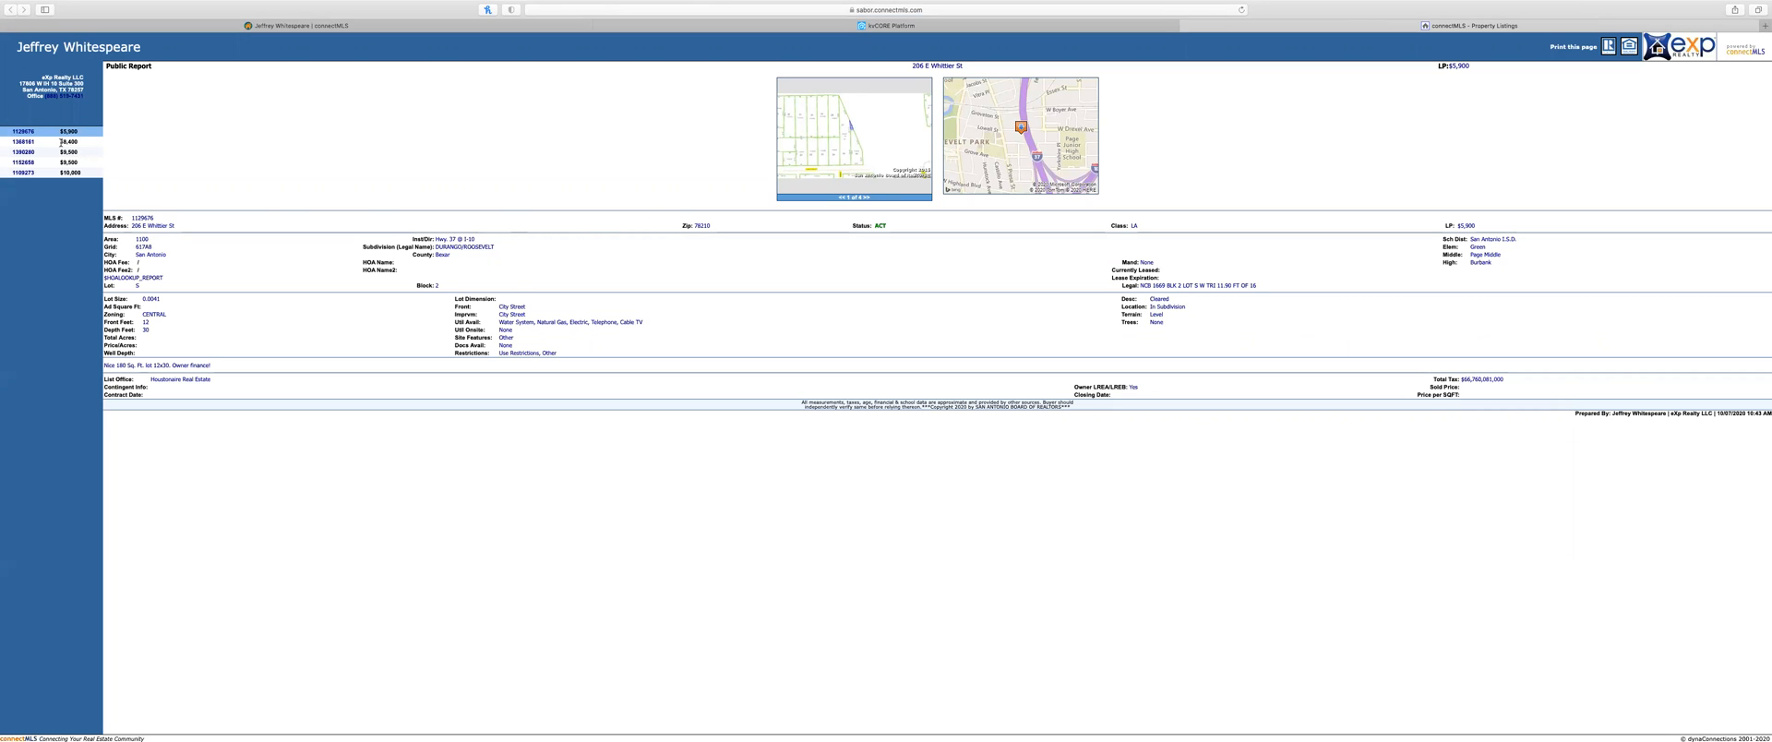
left_click(30, 144)
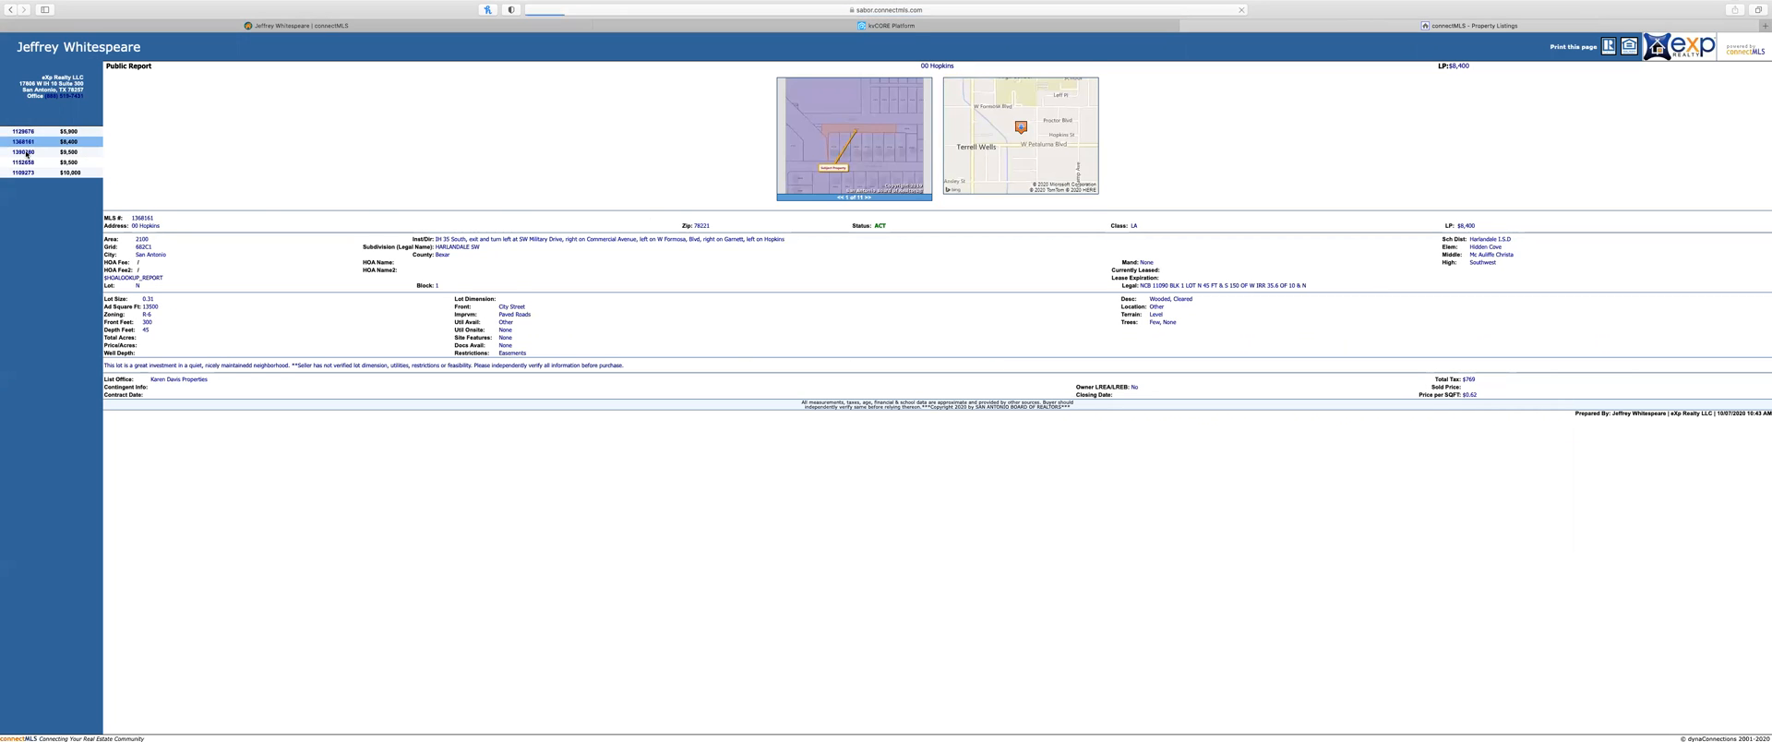
left_click(27, 156)
left_click(27, 162)
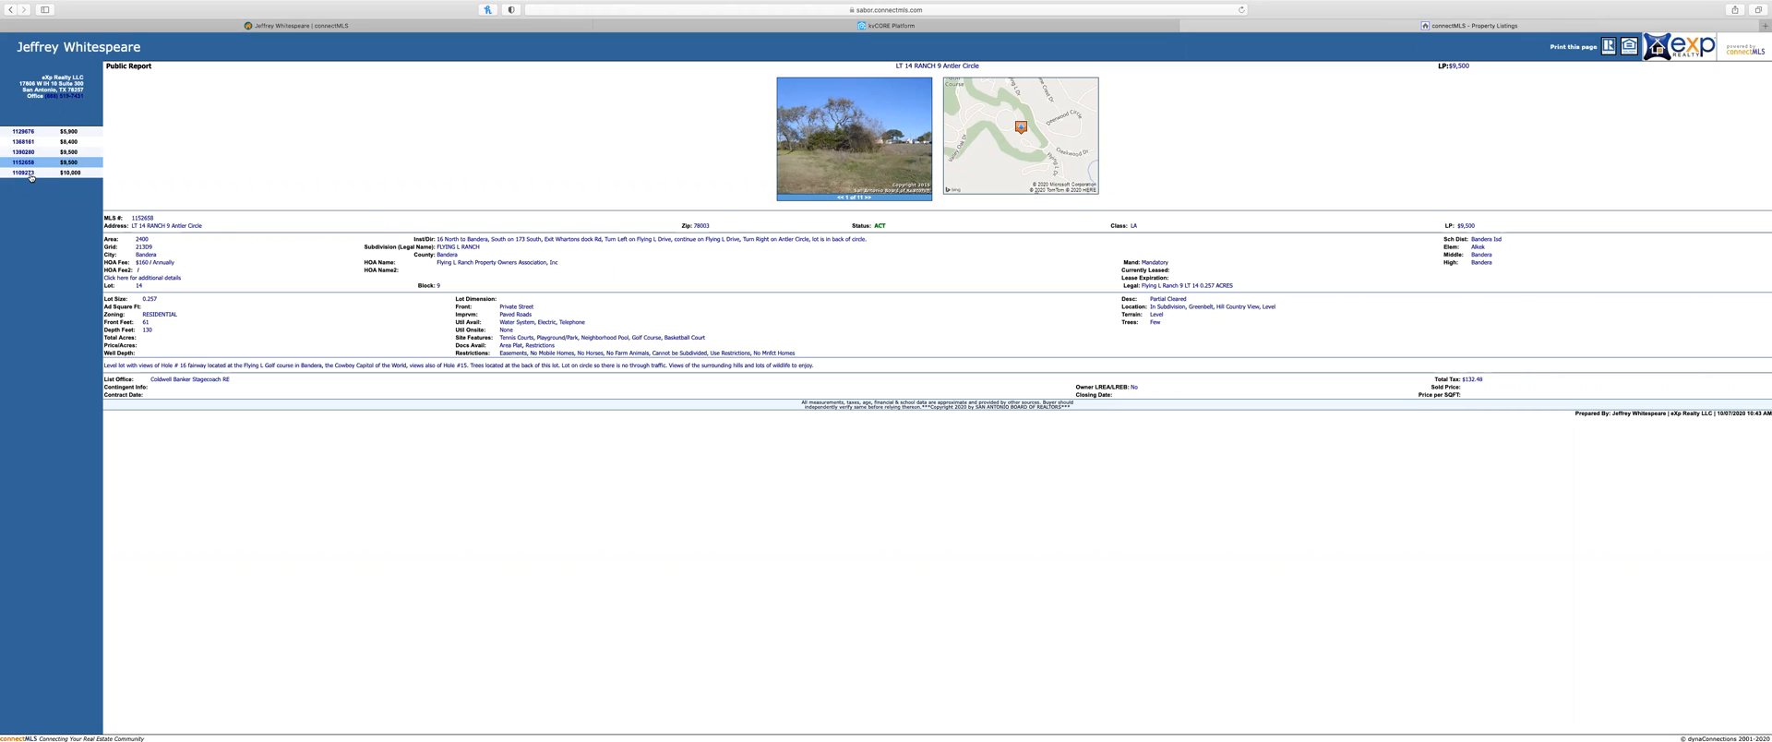
left_click(31, 174)
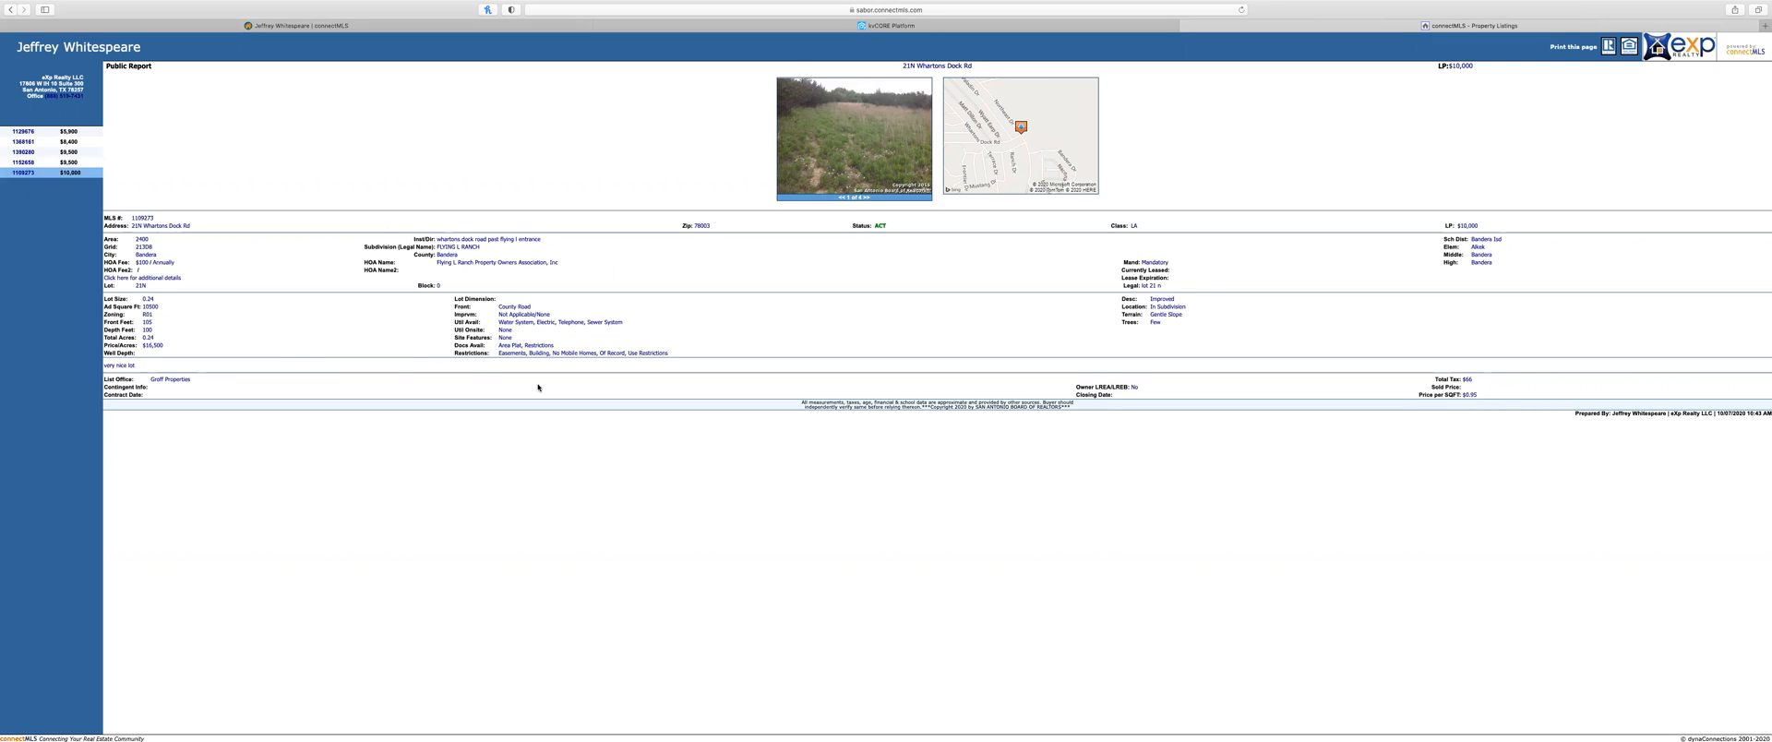
left_click(958, 31)
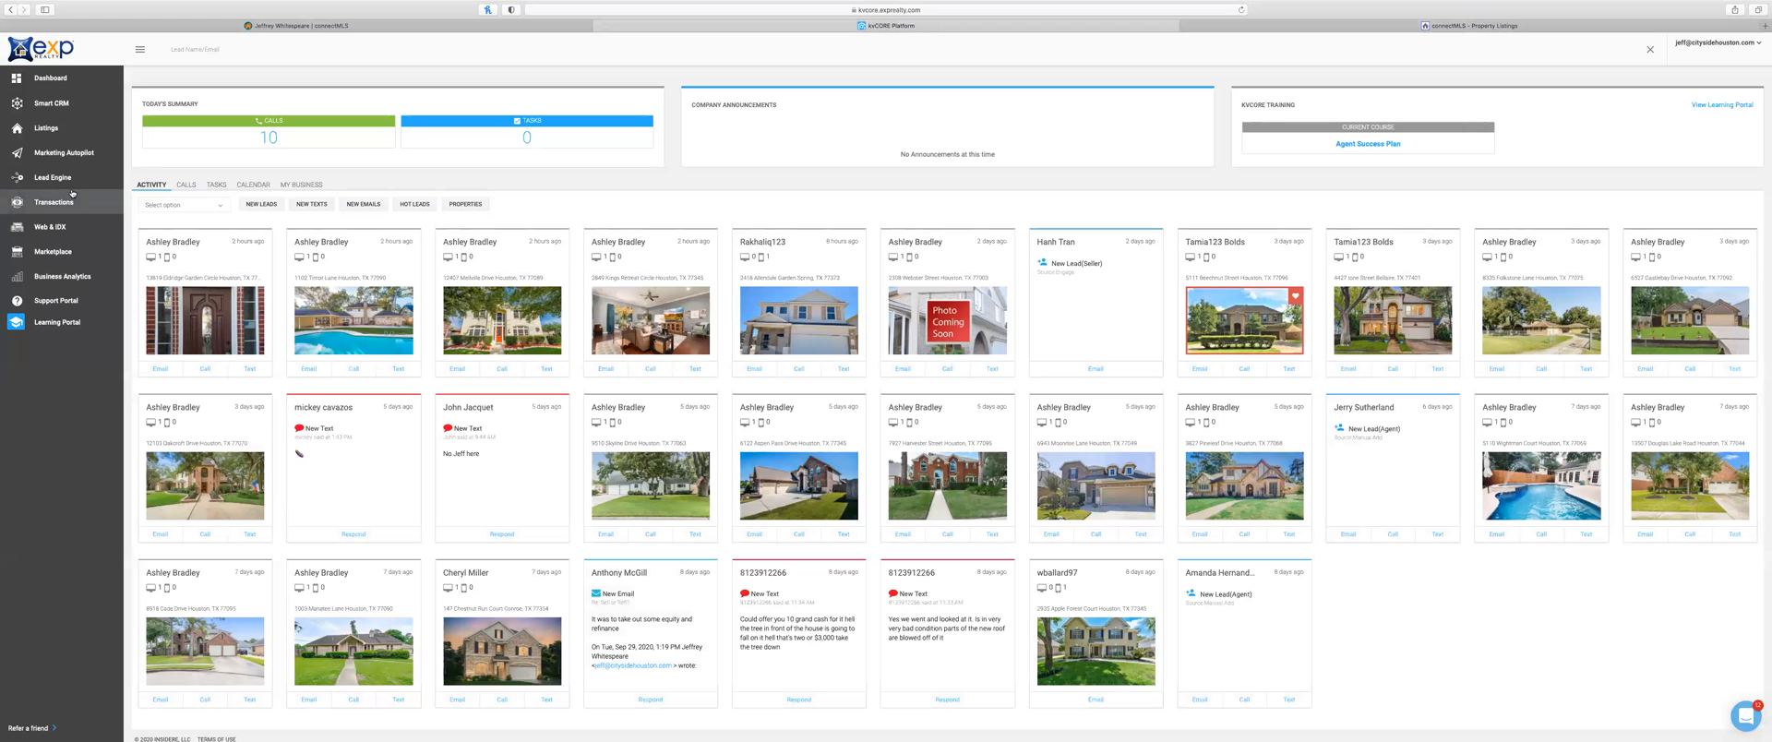
left_click(507, 28)
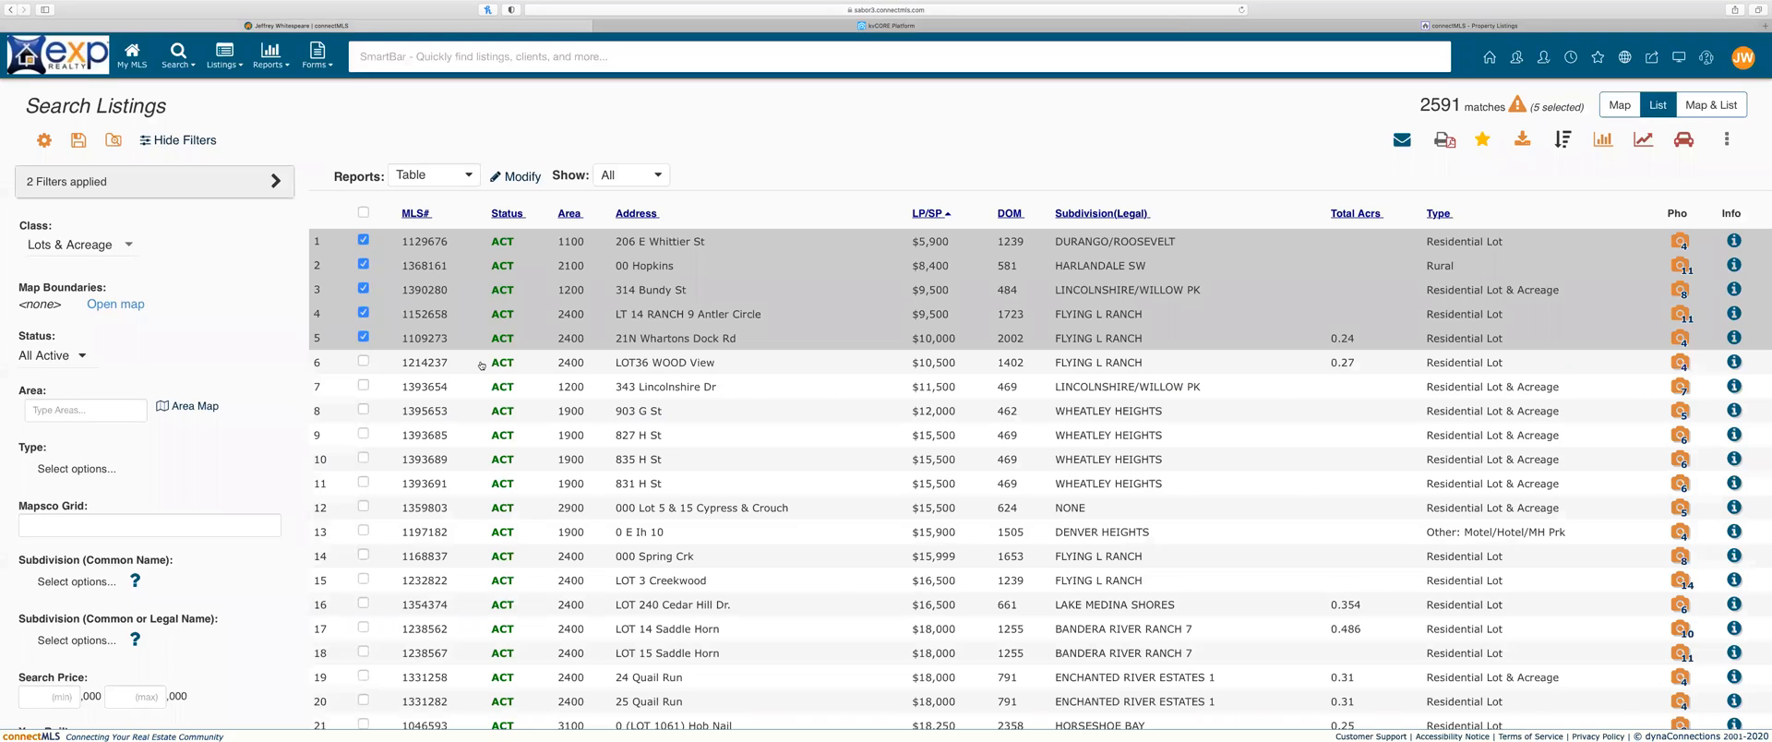
left_click(1420, 27)
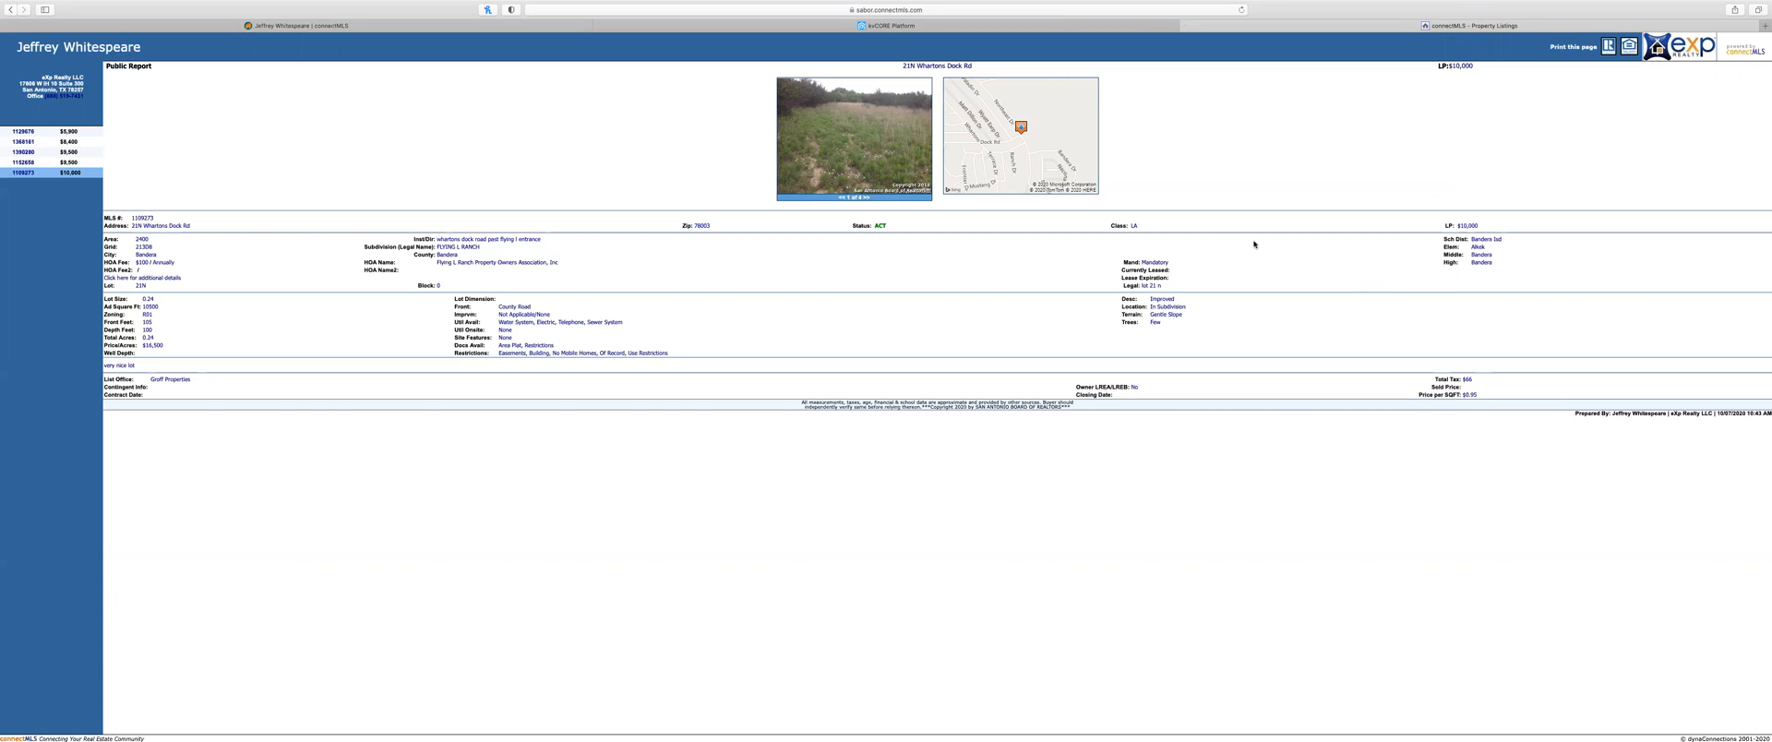
left_click(23, 152)
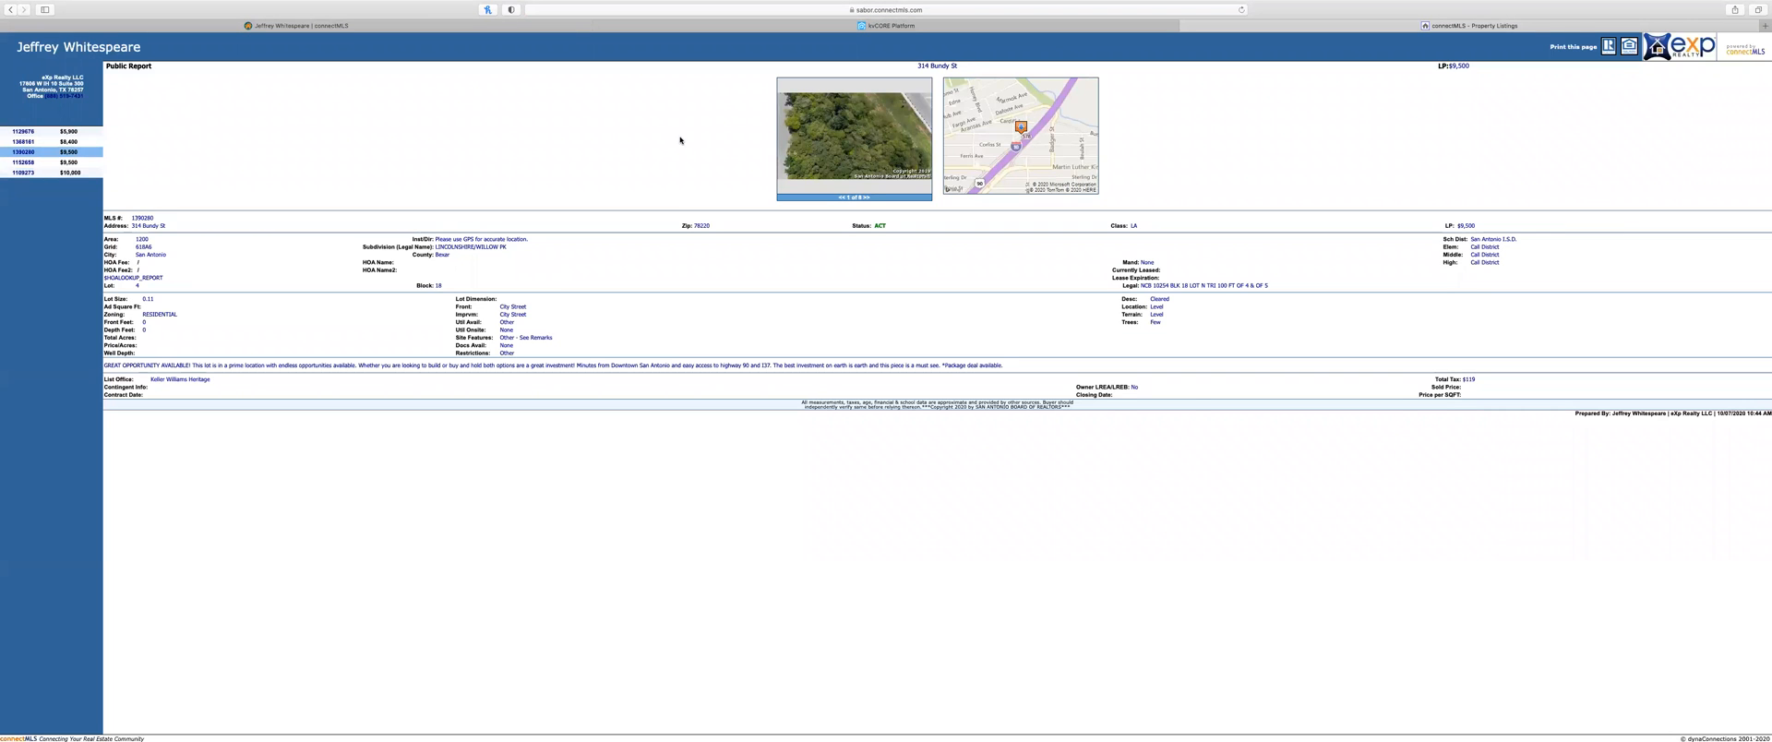
left_click(1073, 28)
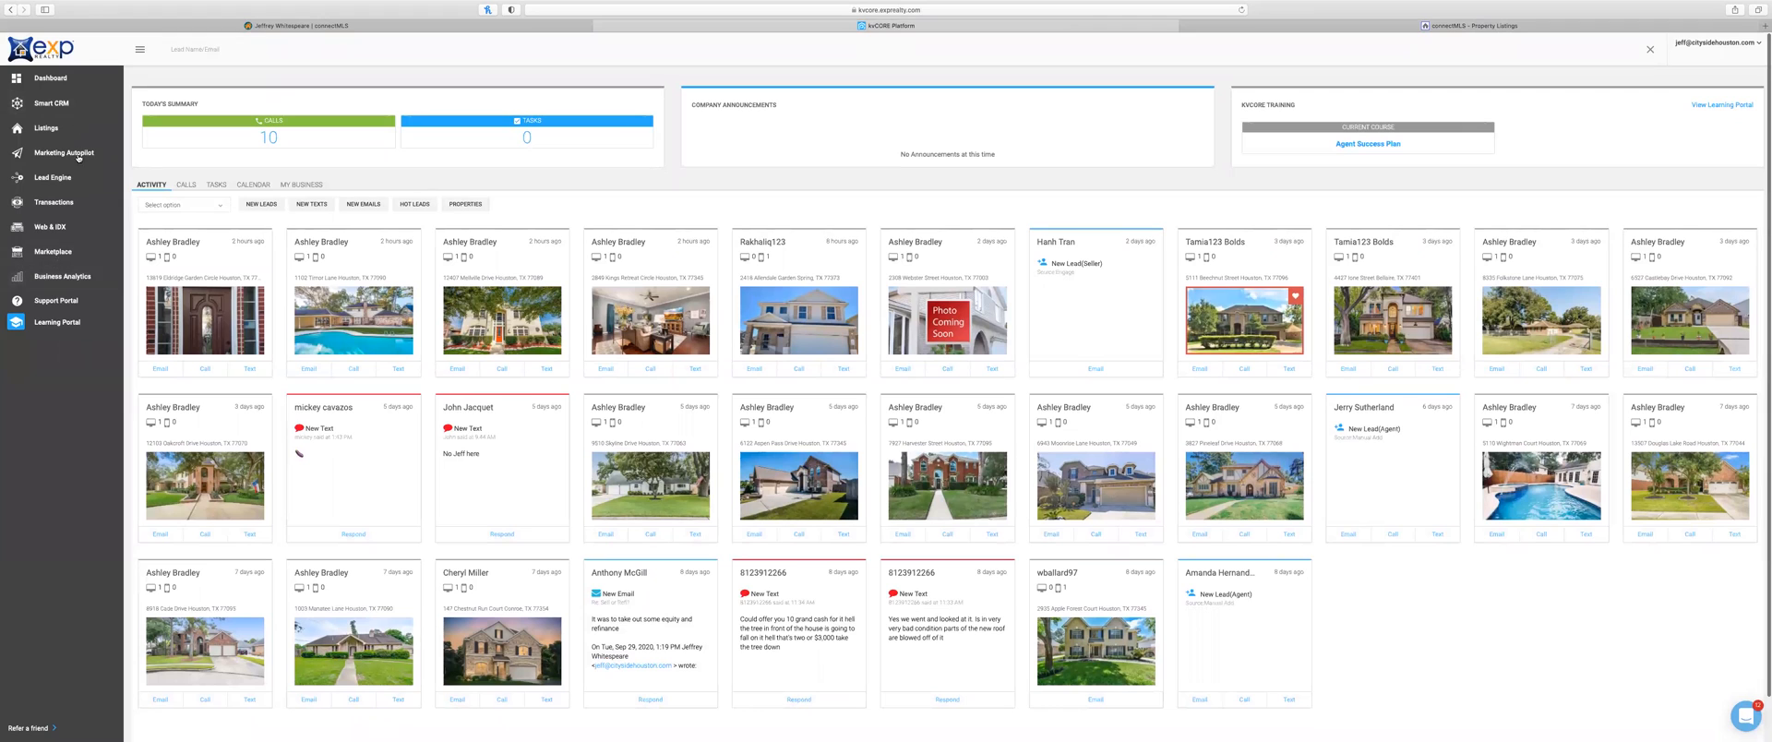
left_click(57, 231)
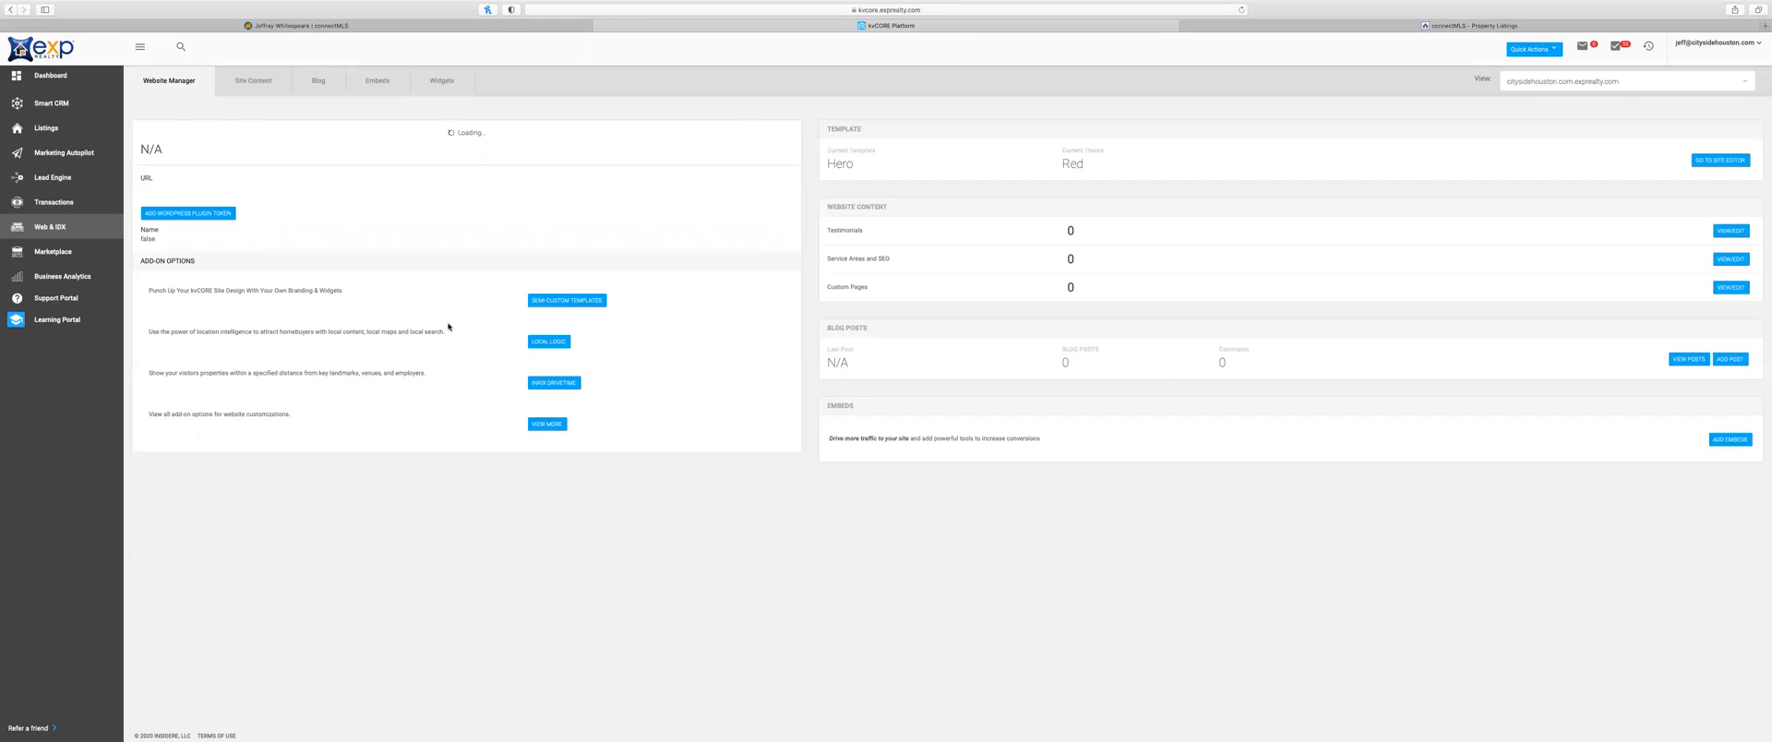
Step: Open the agent's live IDX website in a new tab and close the kvCORE Platform tab
left_click(325, 189)
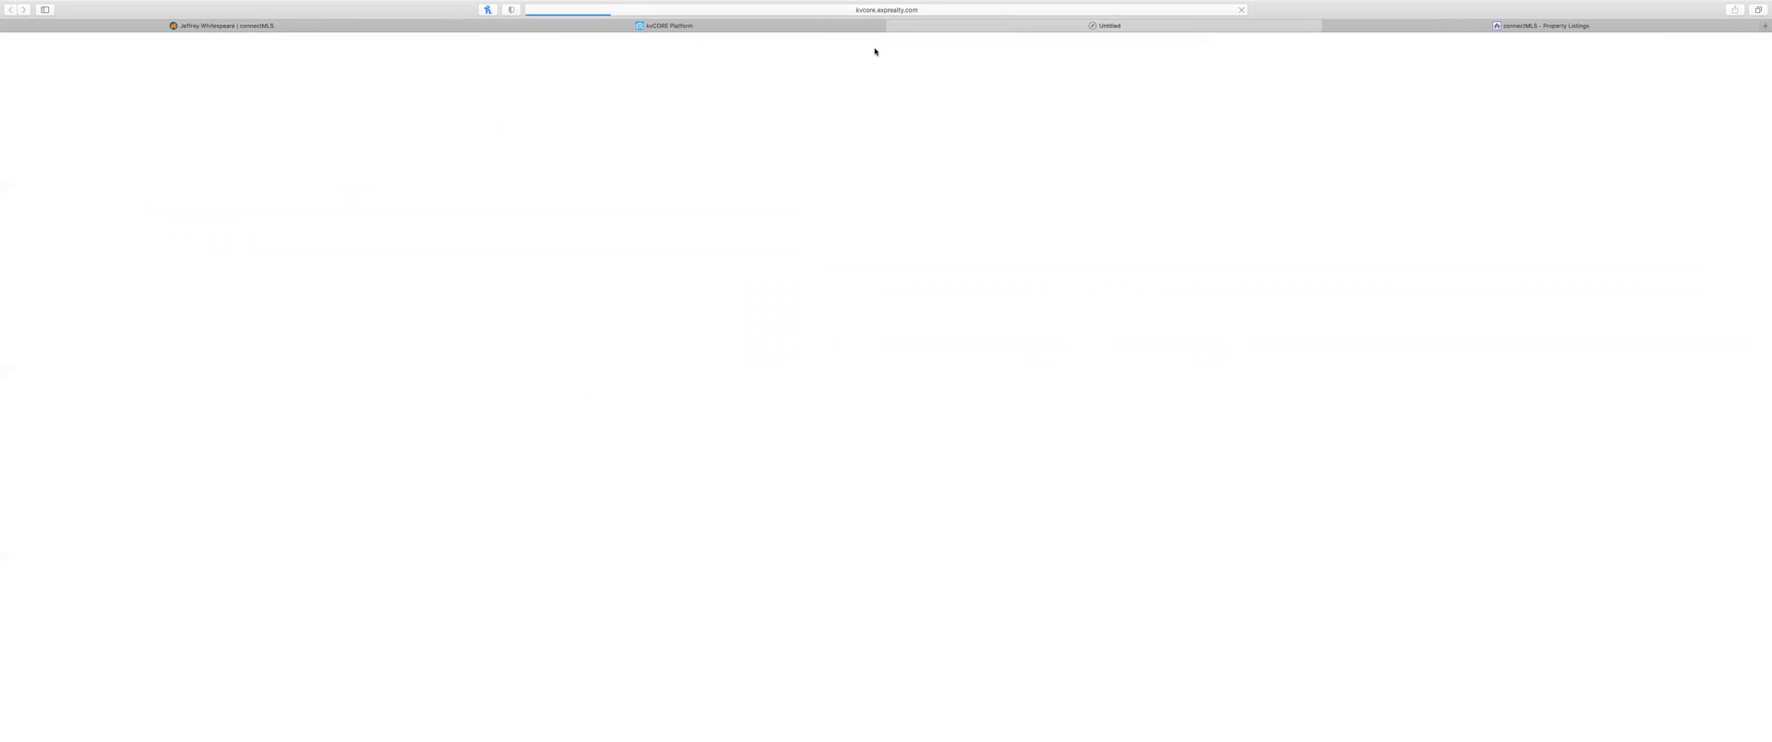
left_click(449, 26)
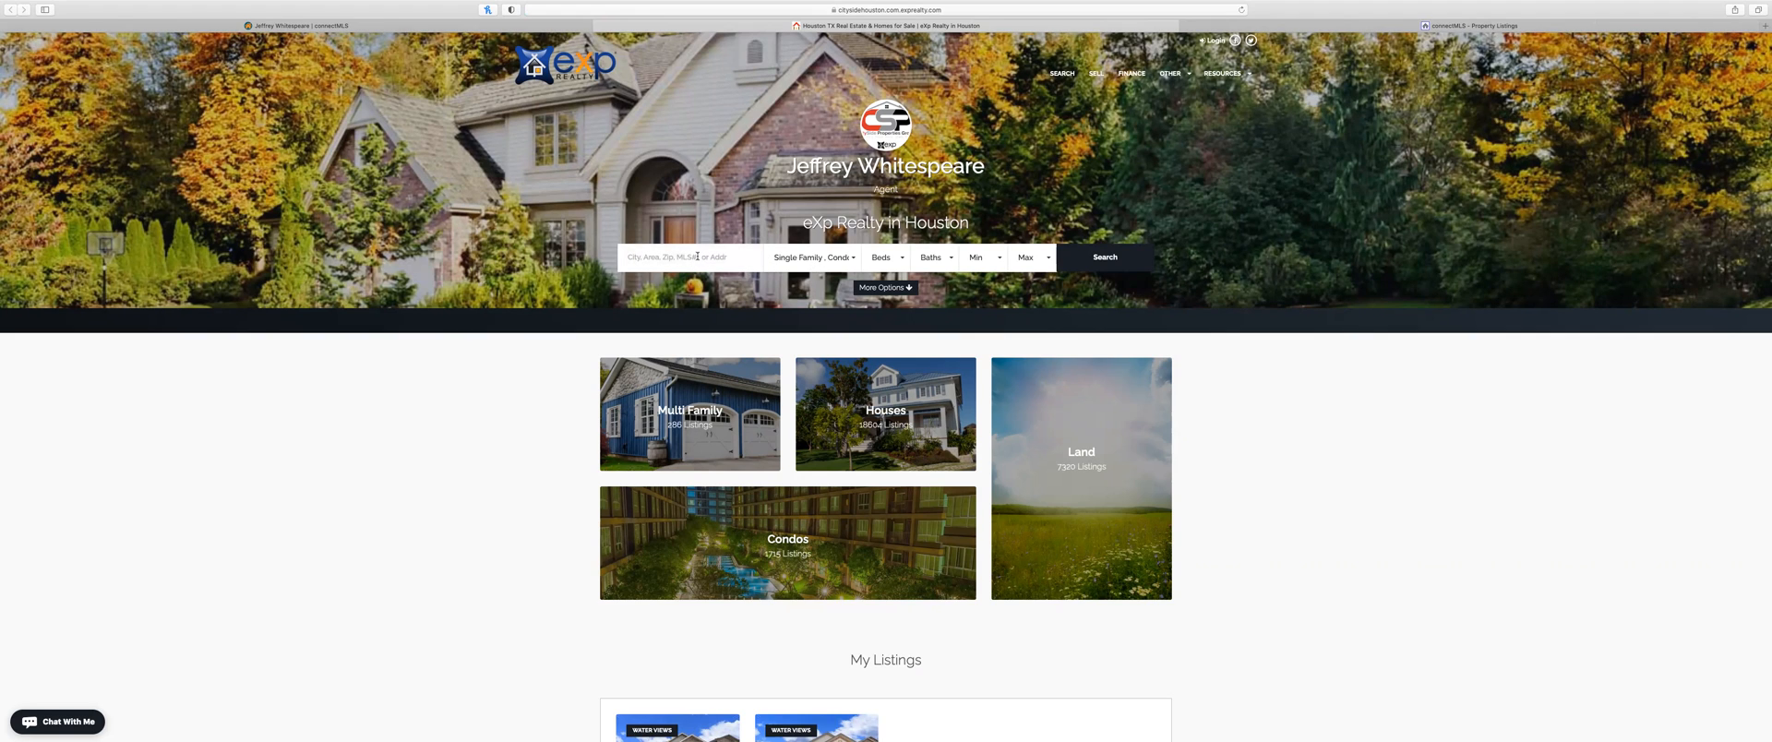
Step: Search the IDX site for Clear Lake, then search across all 738 listings
left_click(697, 256)
left_click(702, 288)
left_click(1100, 262)
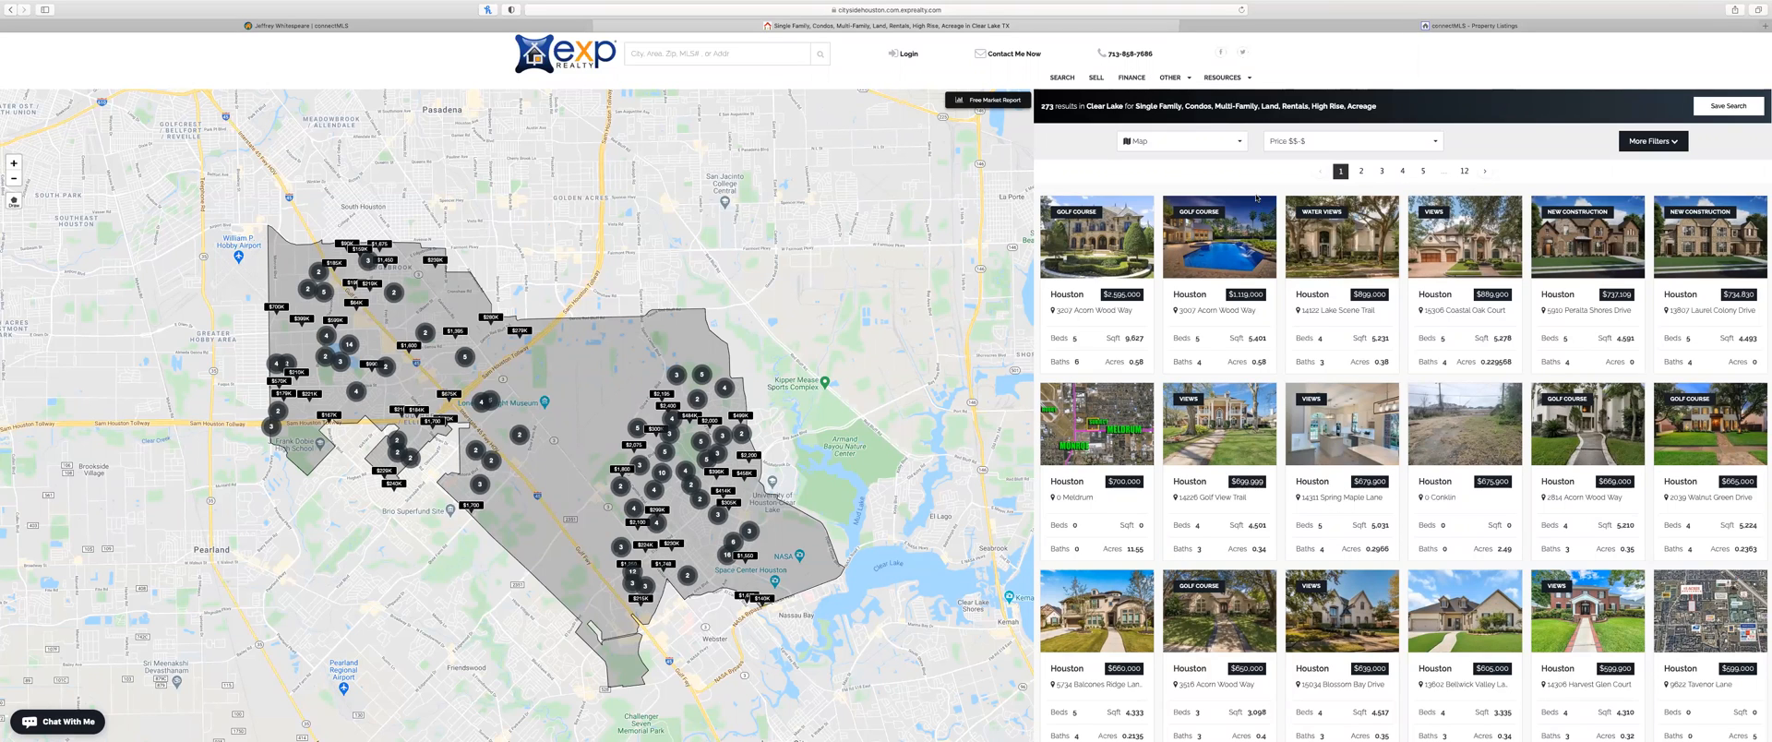
left_click(1066, 77)
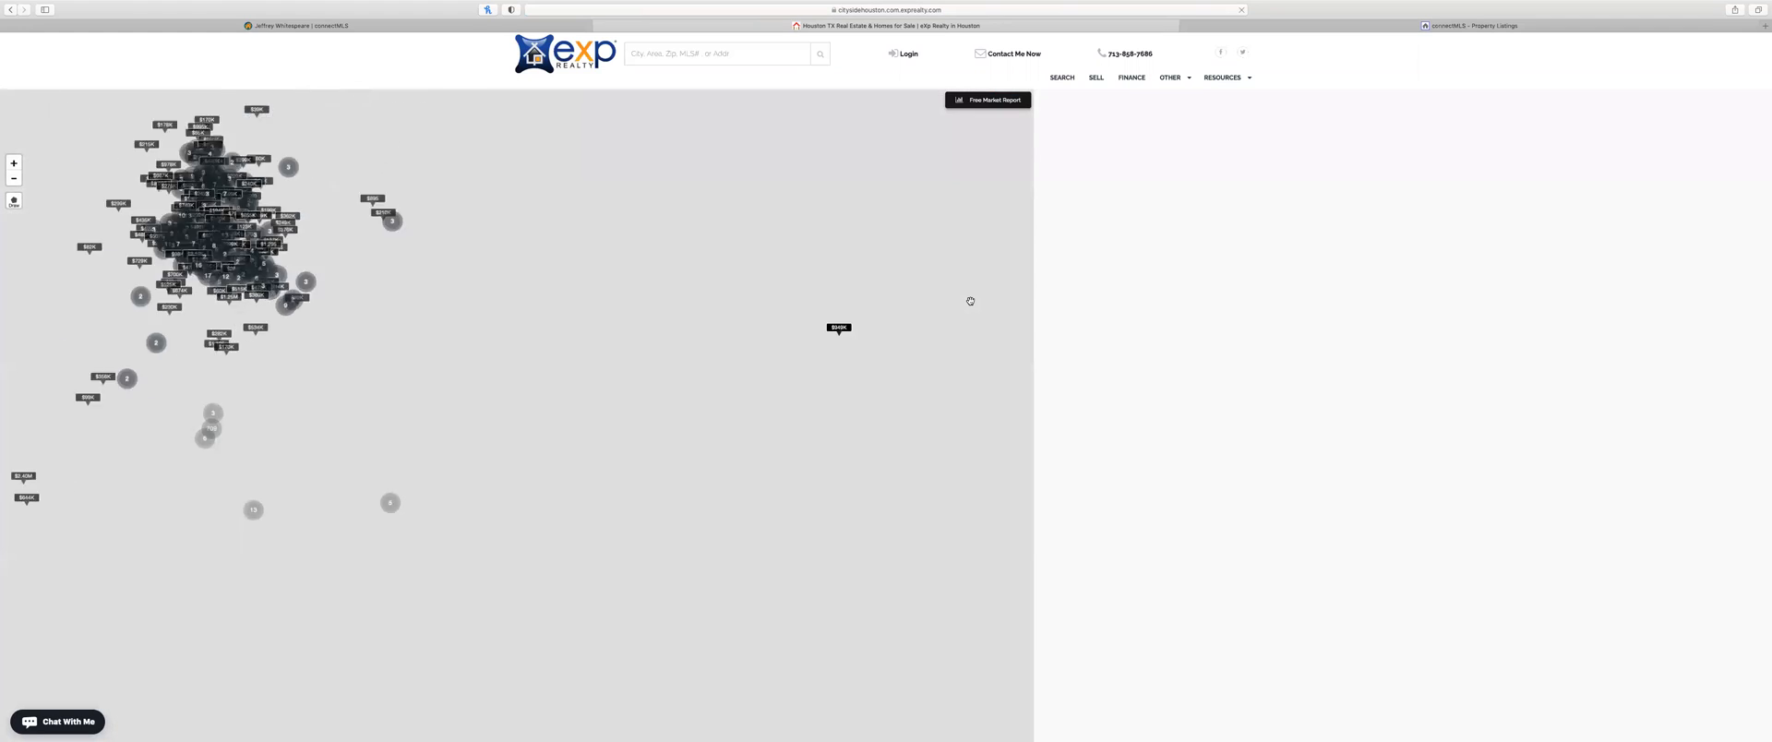
Step: Open the first listing's details, try the property email-alert signup, then dismiss it
mouse_move(1102, 213)
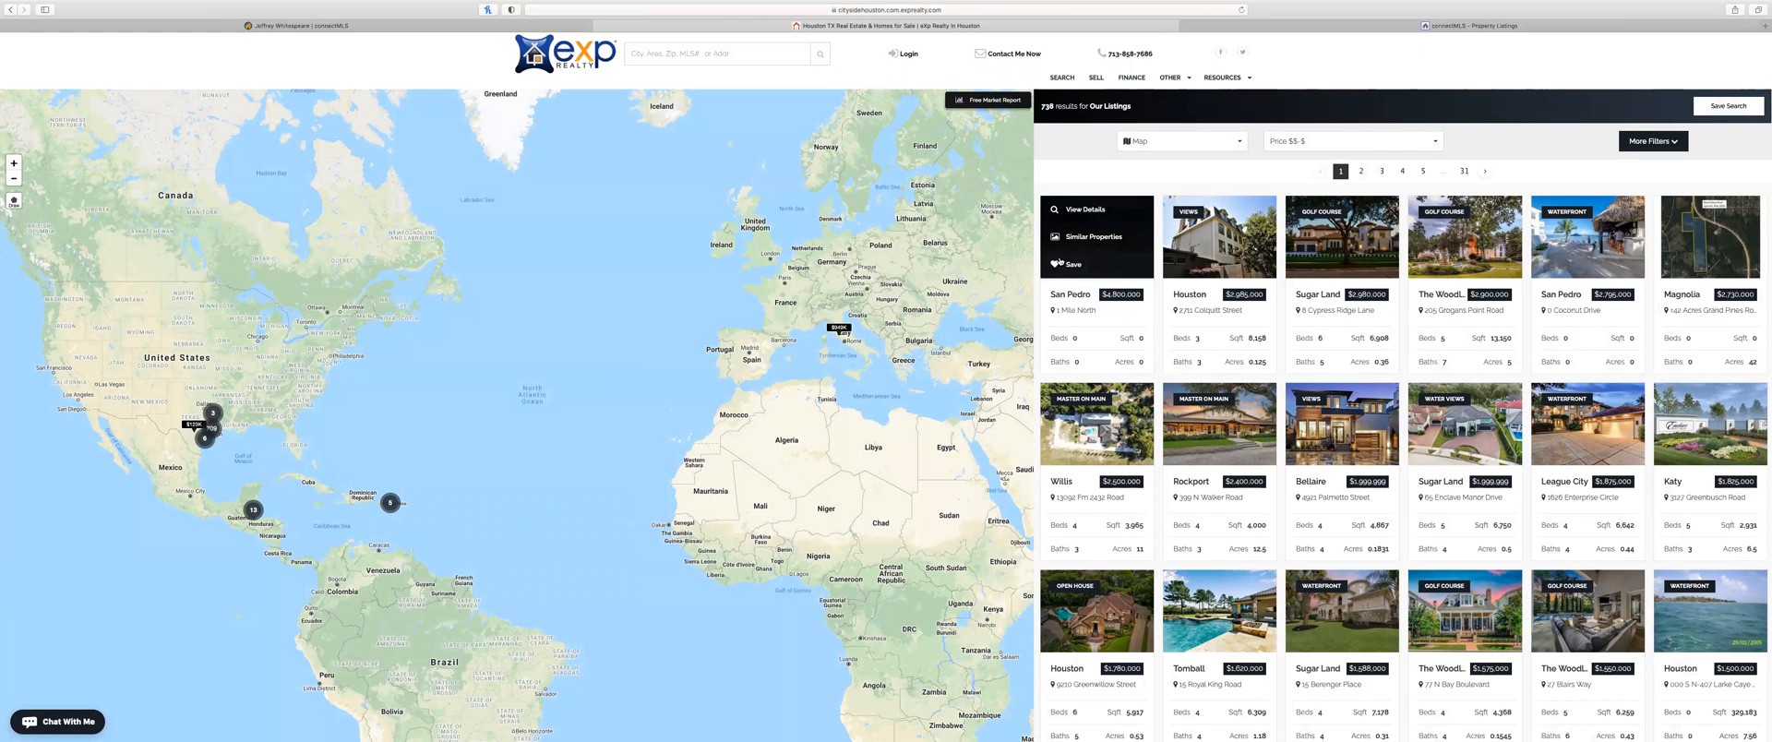
left_click(1061, 210)
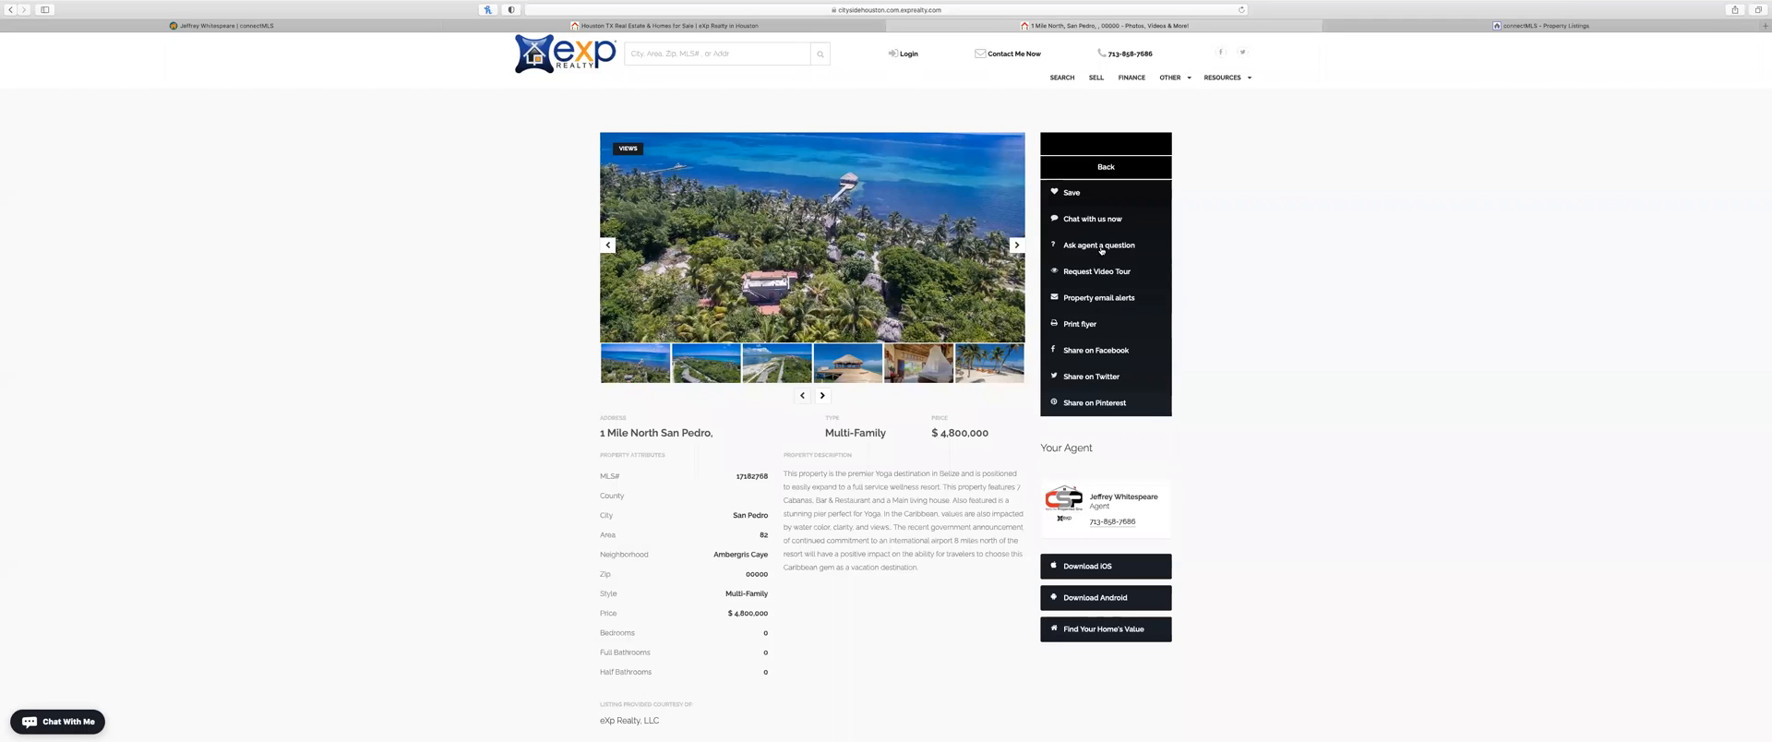
left_click(1104, 299)
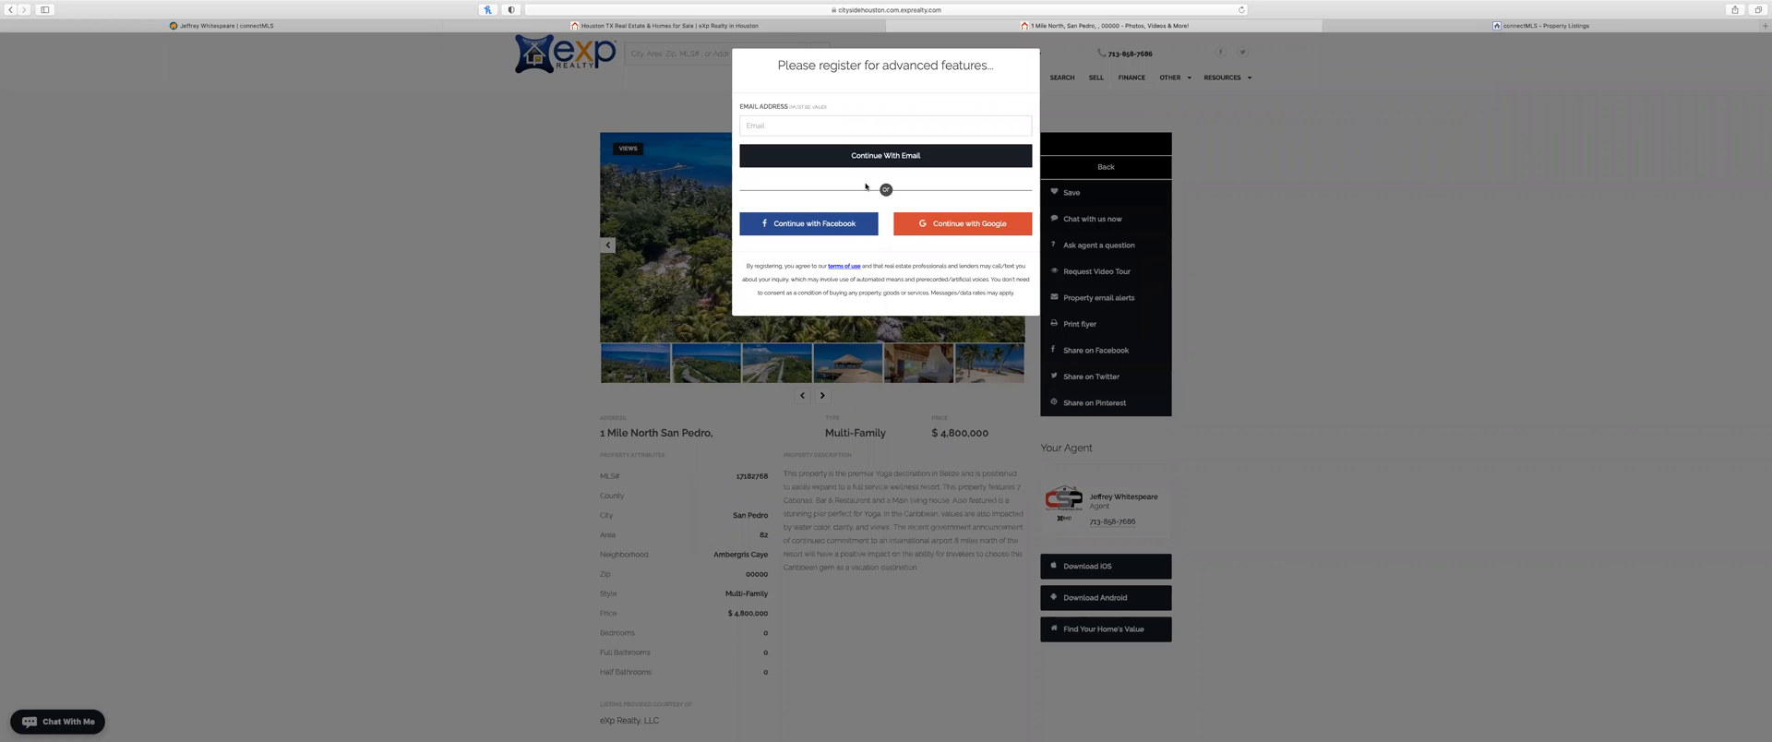
left_click(1264, 160)
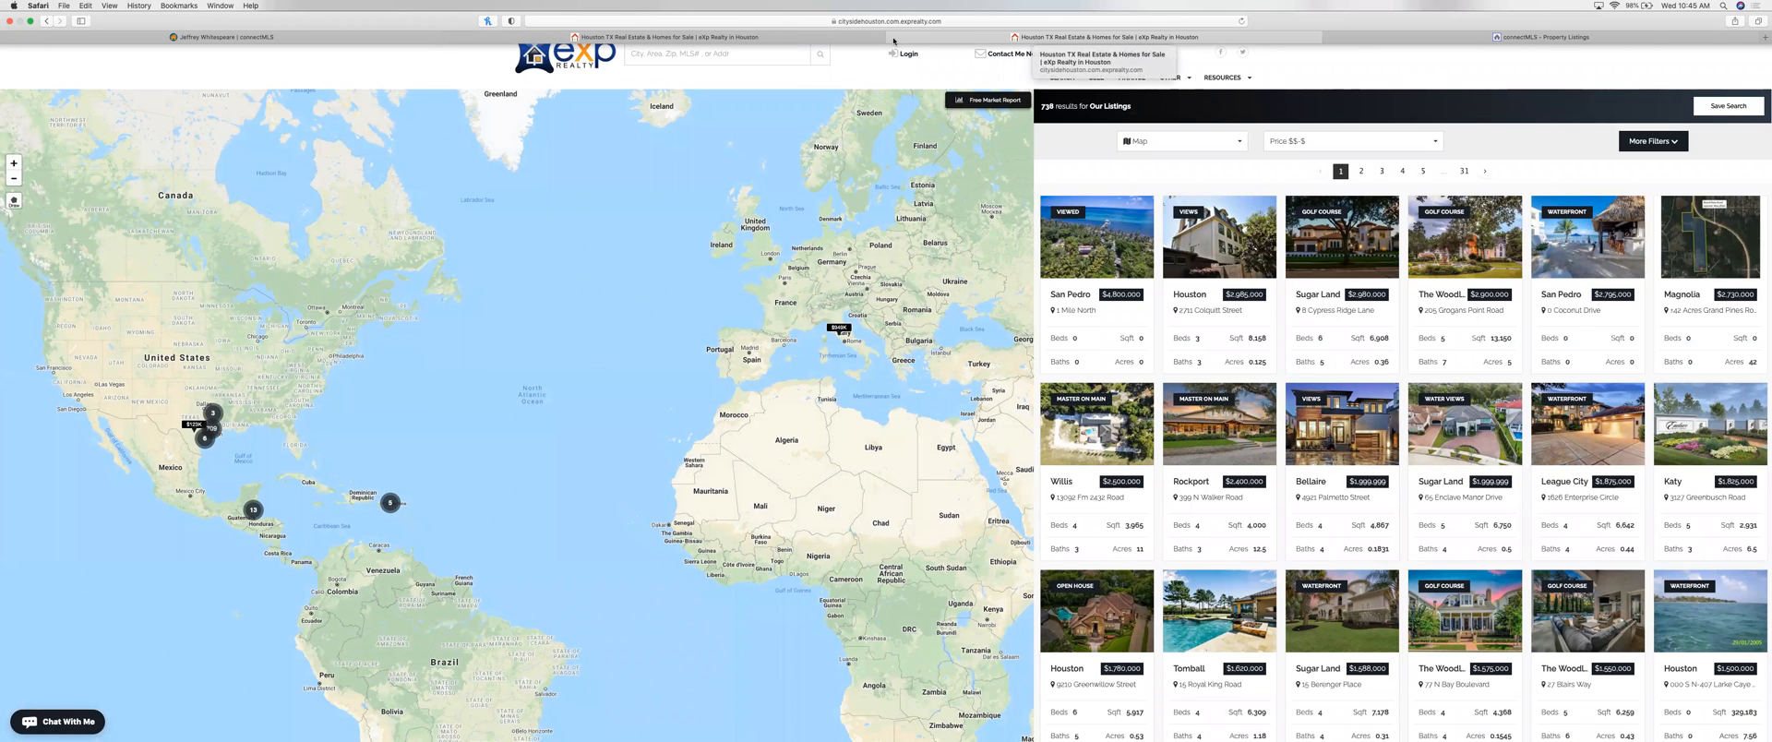
left_click(893, 40)
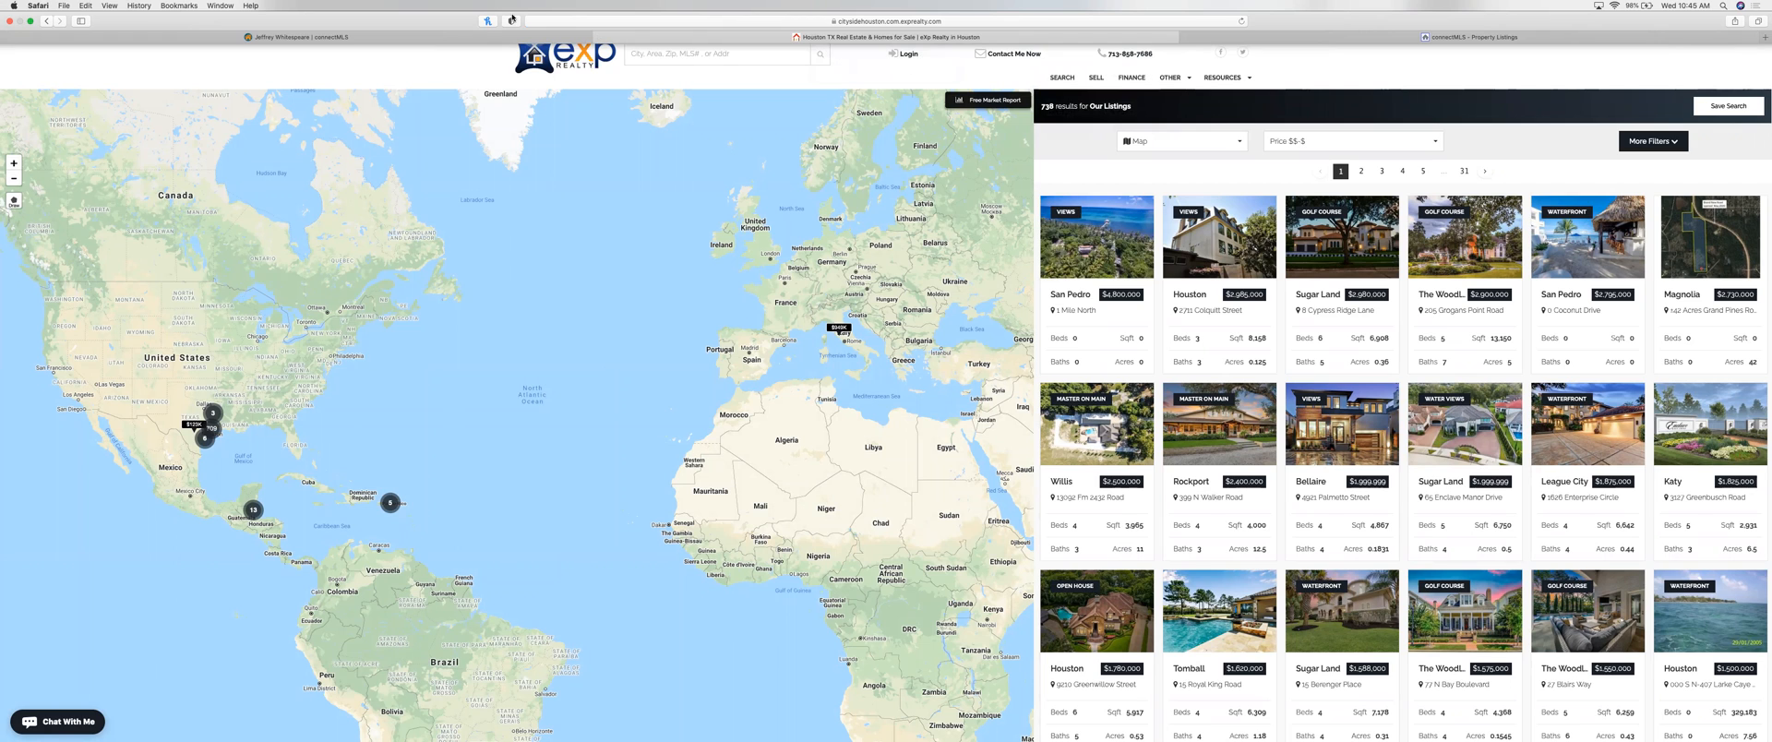
Step: Load kvcore.exprealty.com in a new browser tab
key("super+t")
type("kvcore.exprealty.com")
key("Return")
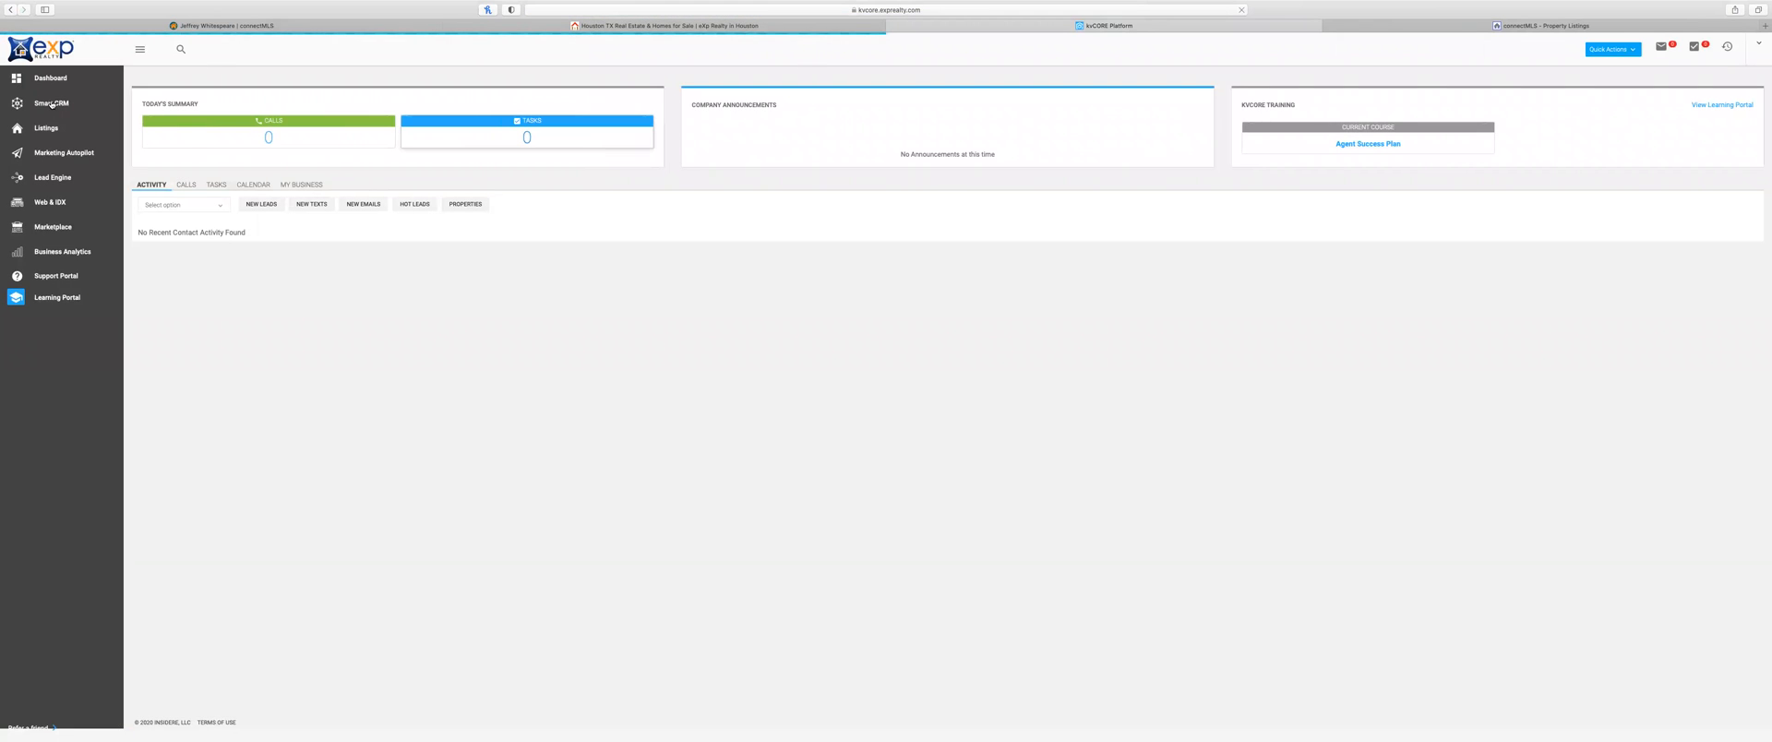
Step: Inspect the newest lead's first search alert and its Draw on Map option without saving, returning to Smart CRM
left_click(53, 104)
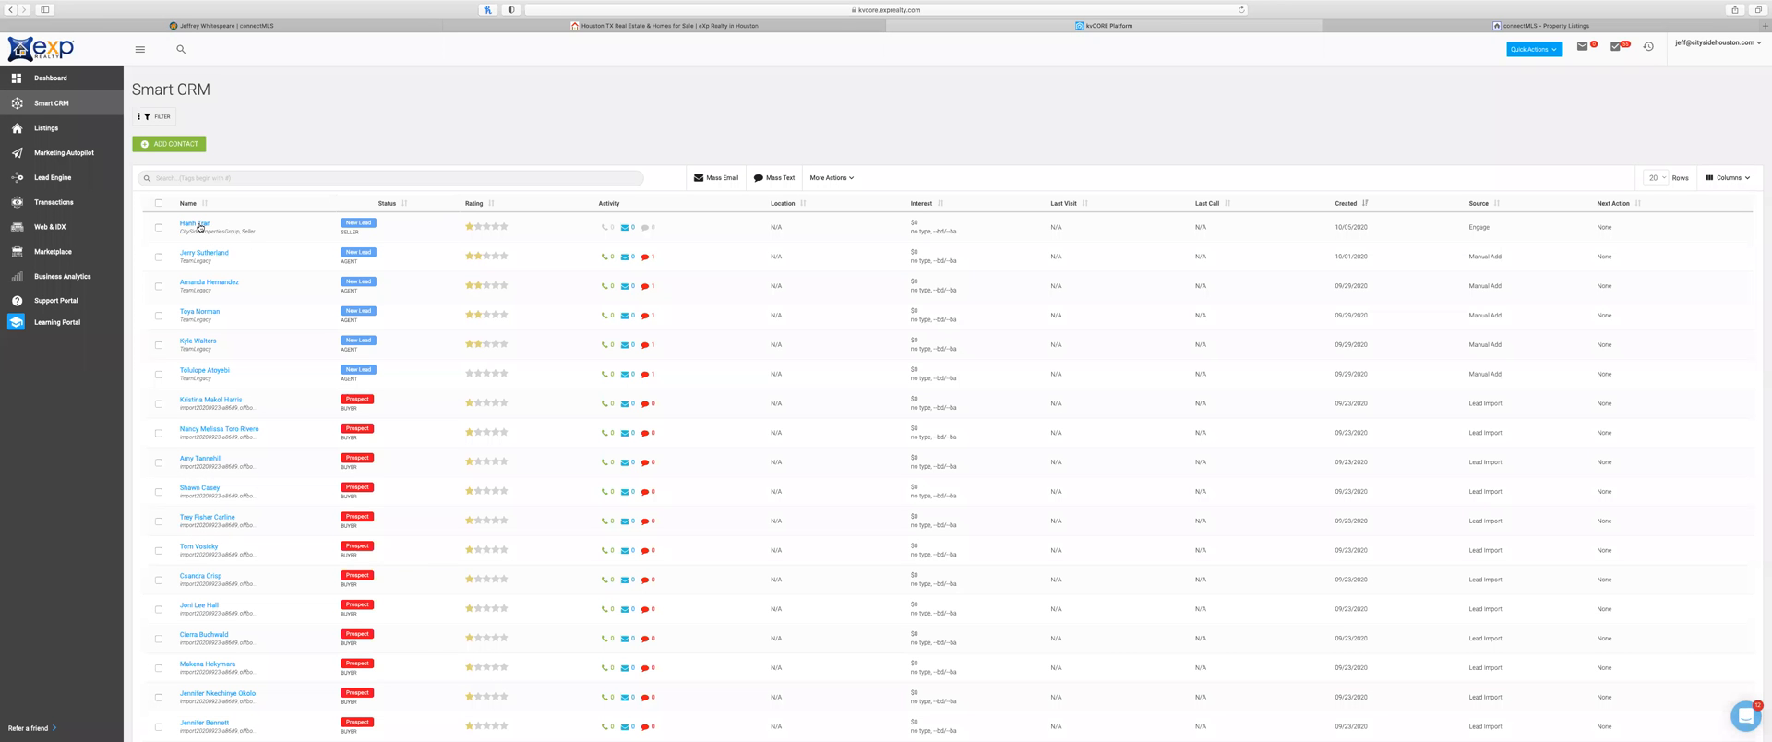
left_click(197, 223)
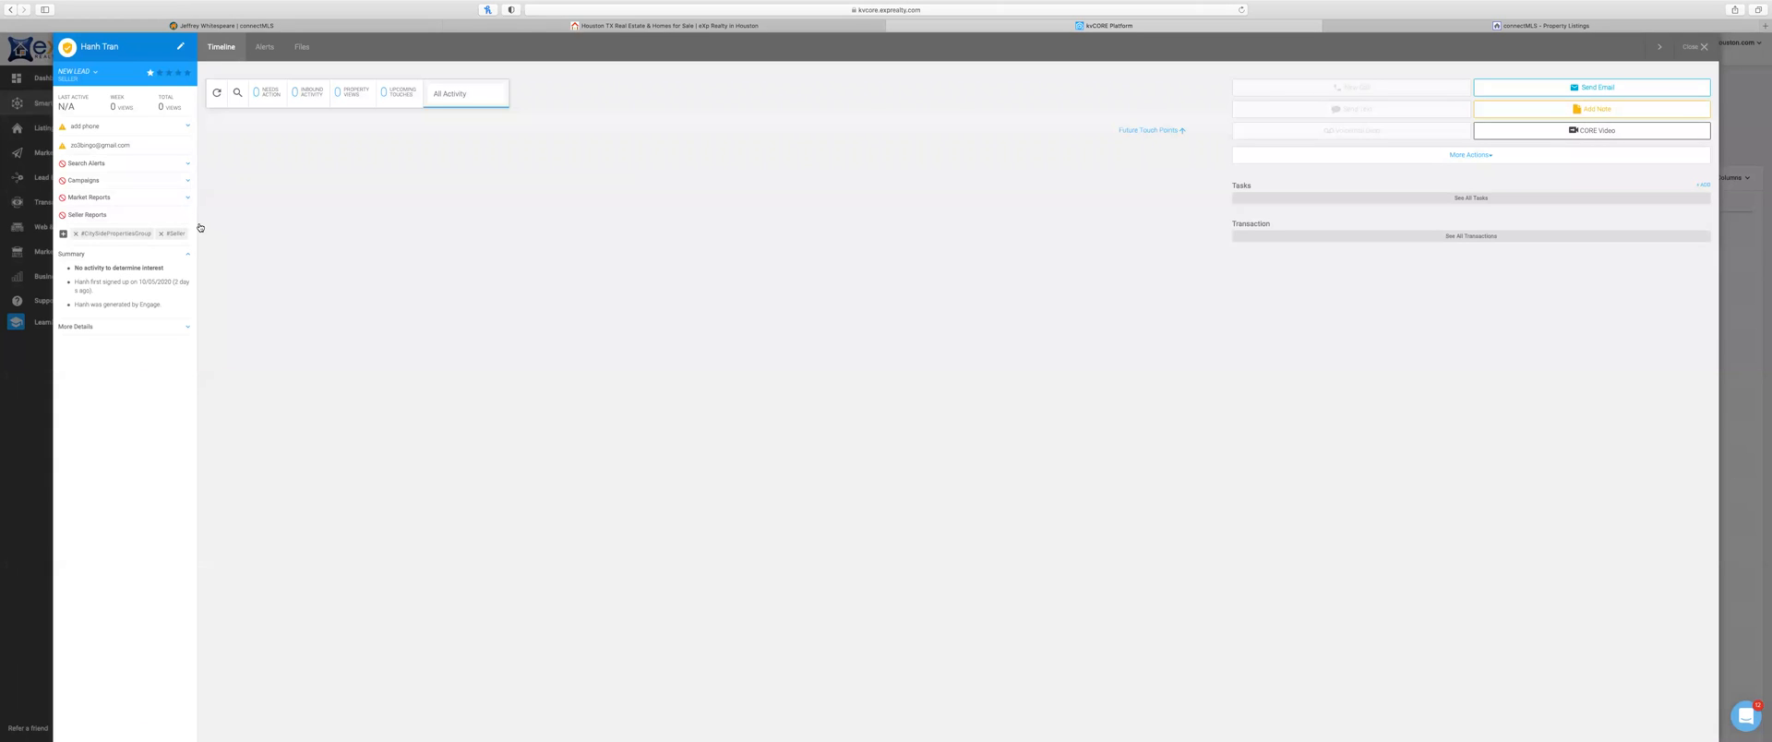
left_click(268, 56)
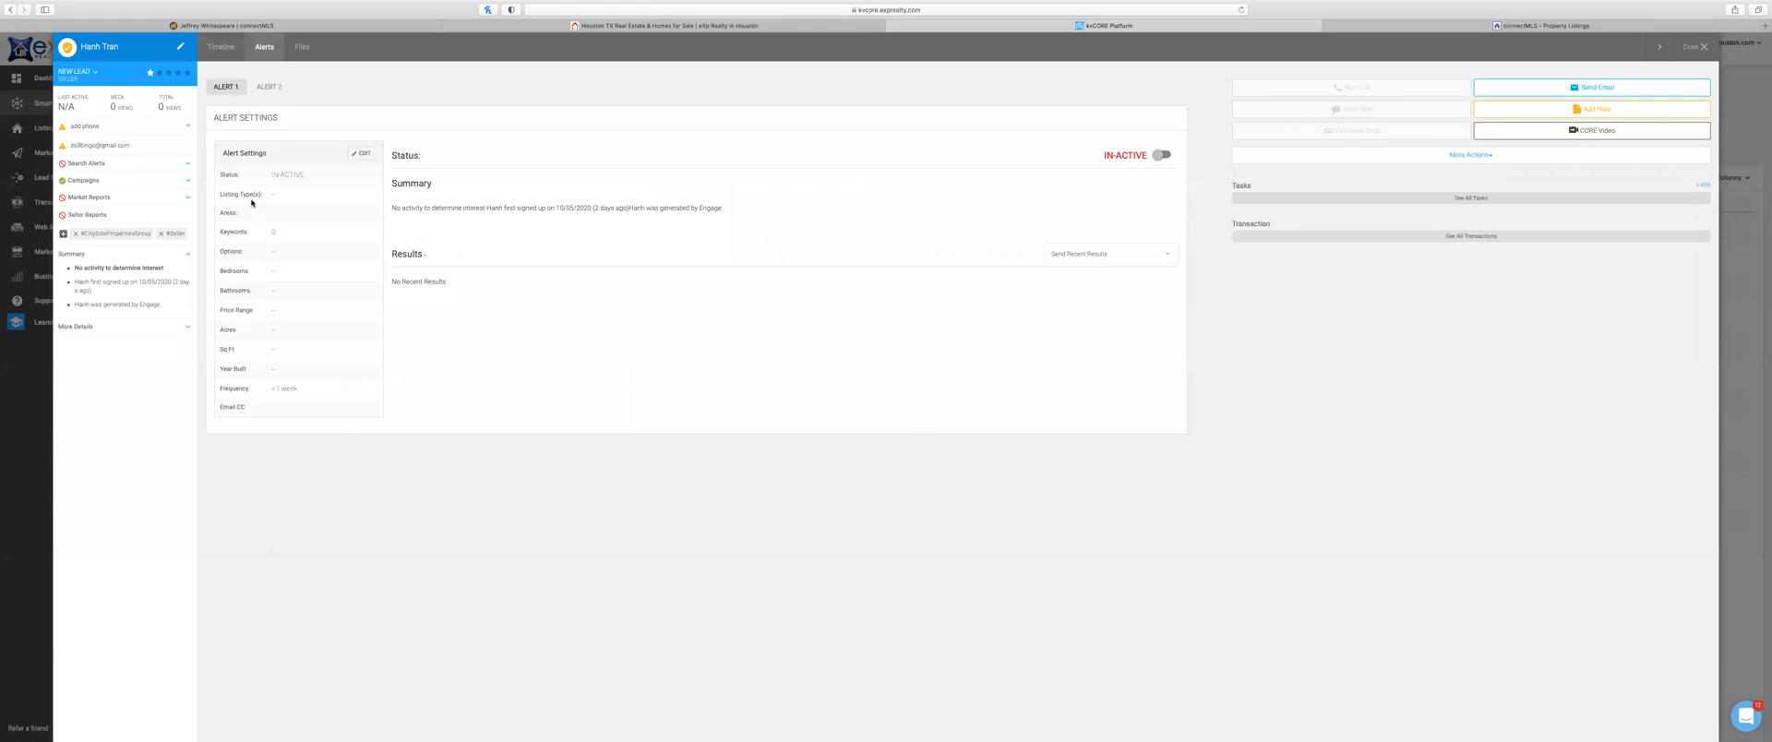
left_click(362, 155)
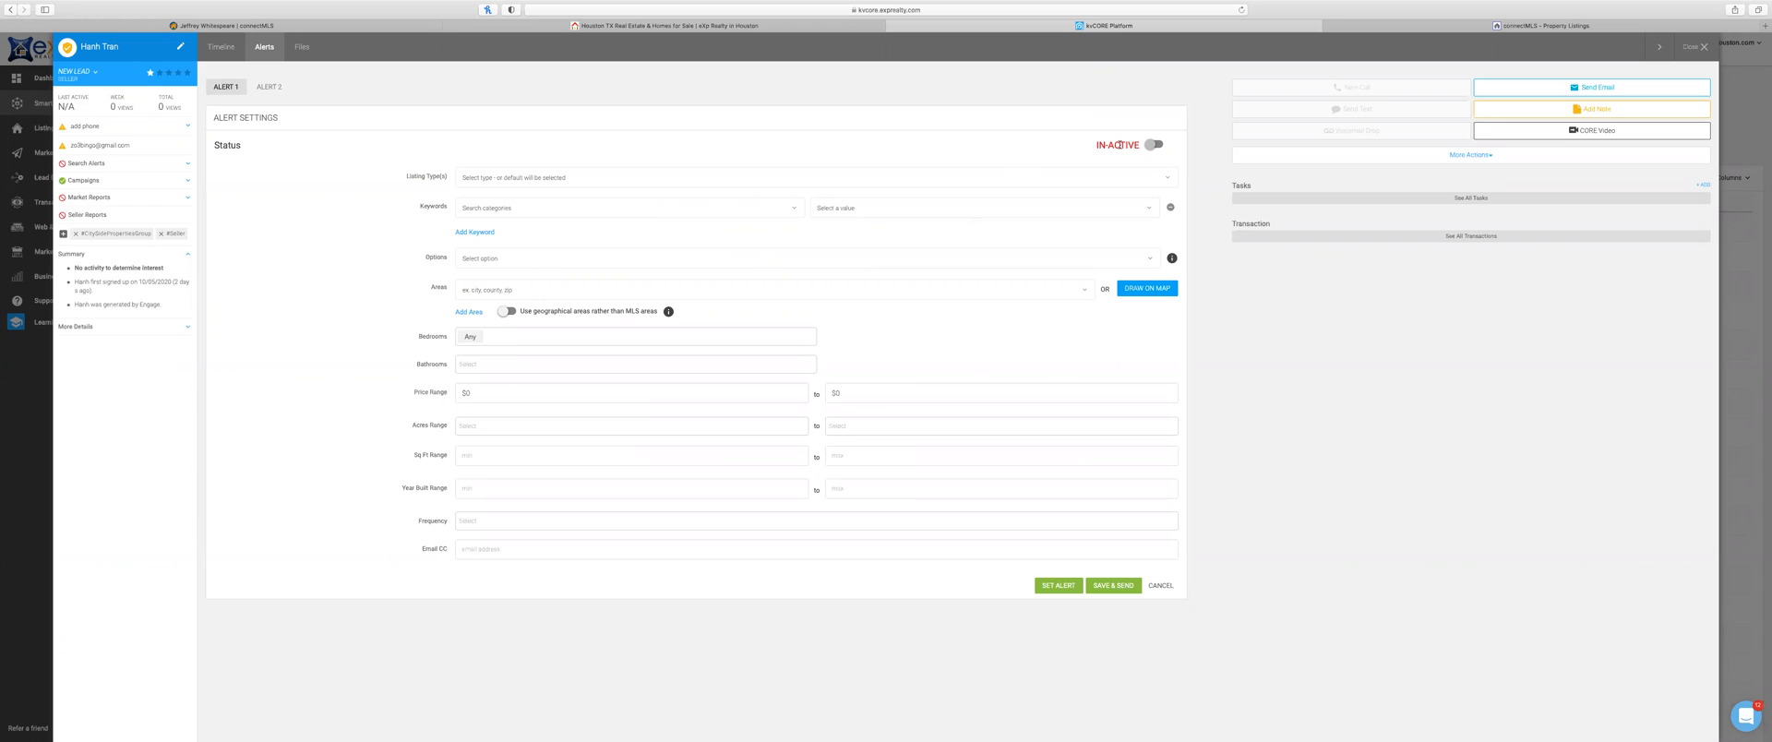
left_click(1149, 290)
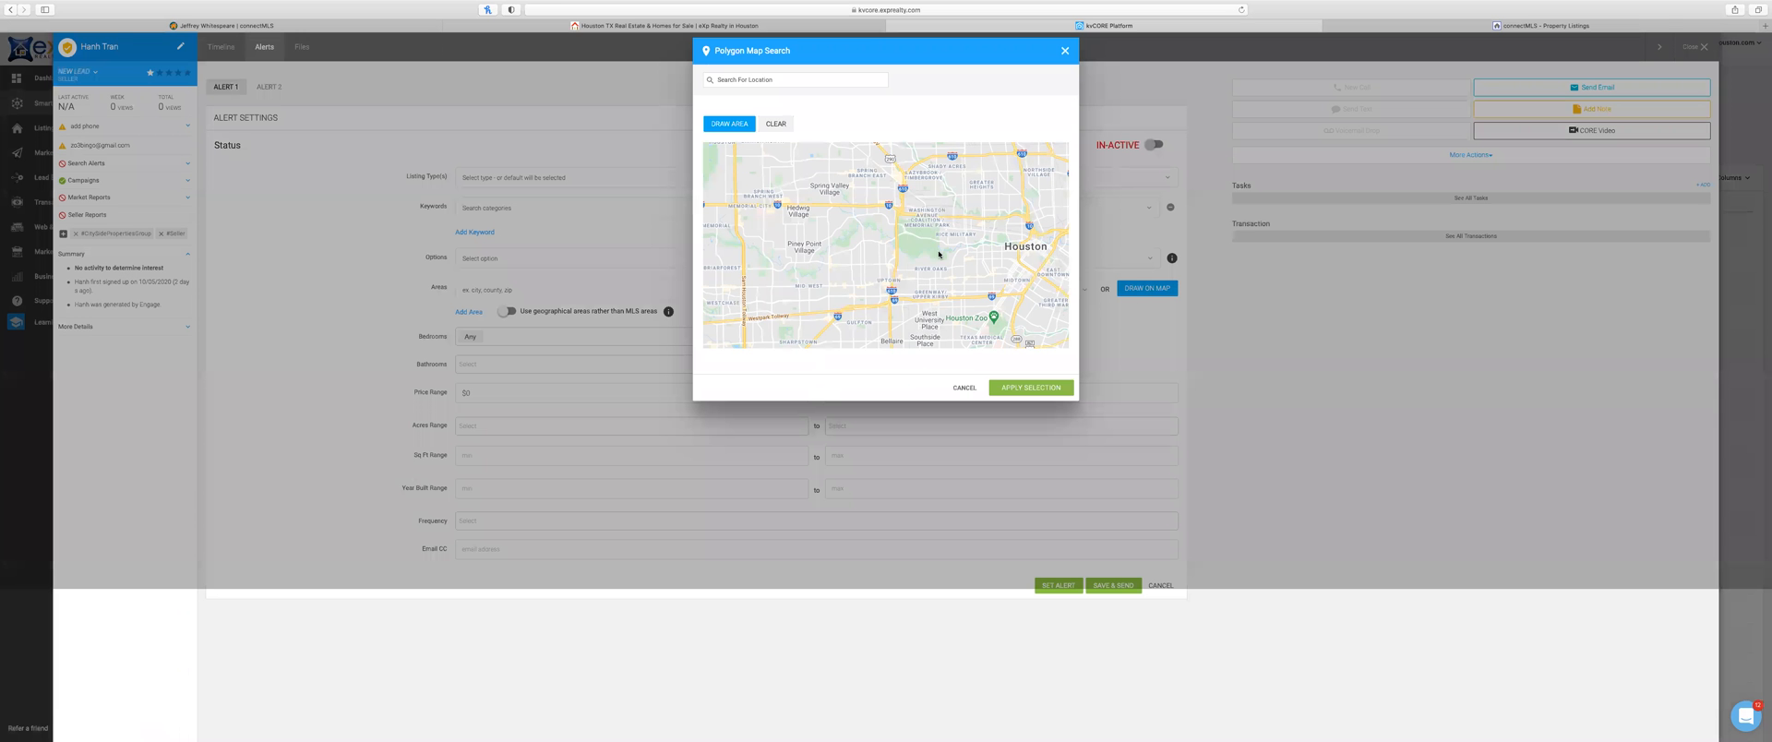
left_click(1065, 52)
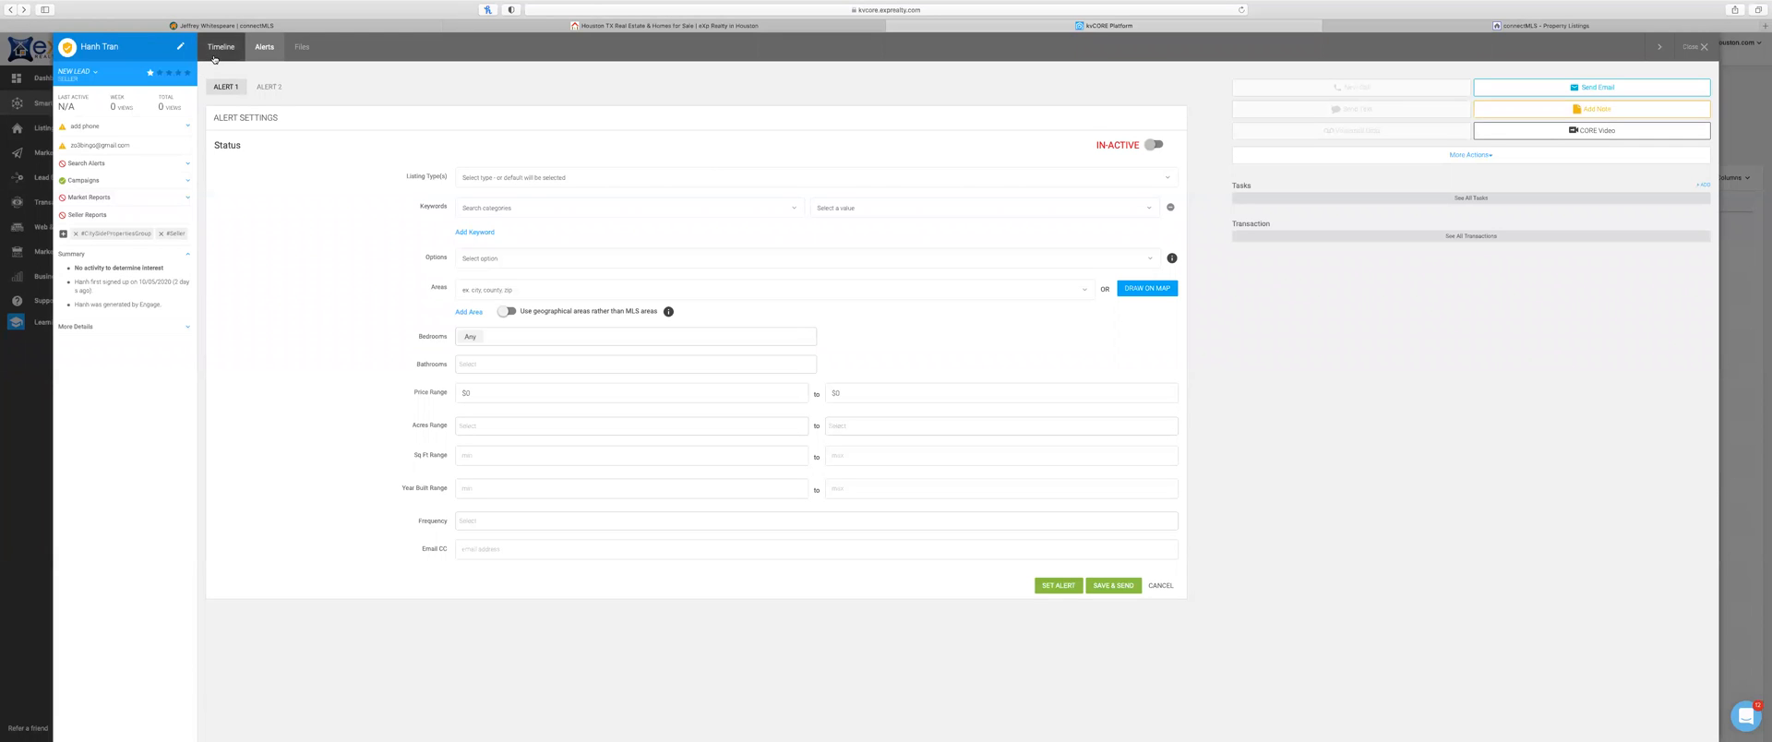
left_click(1704, 48)
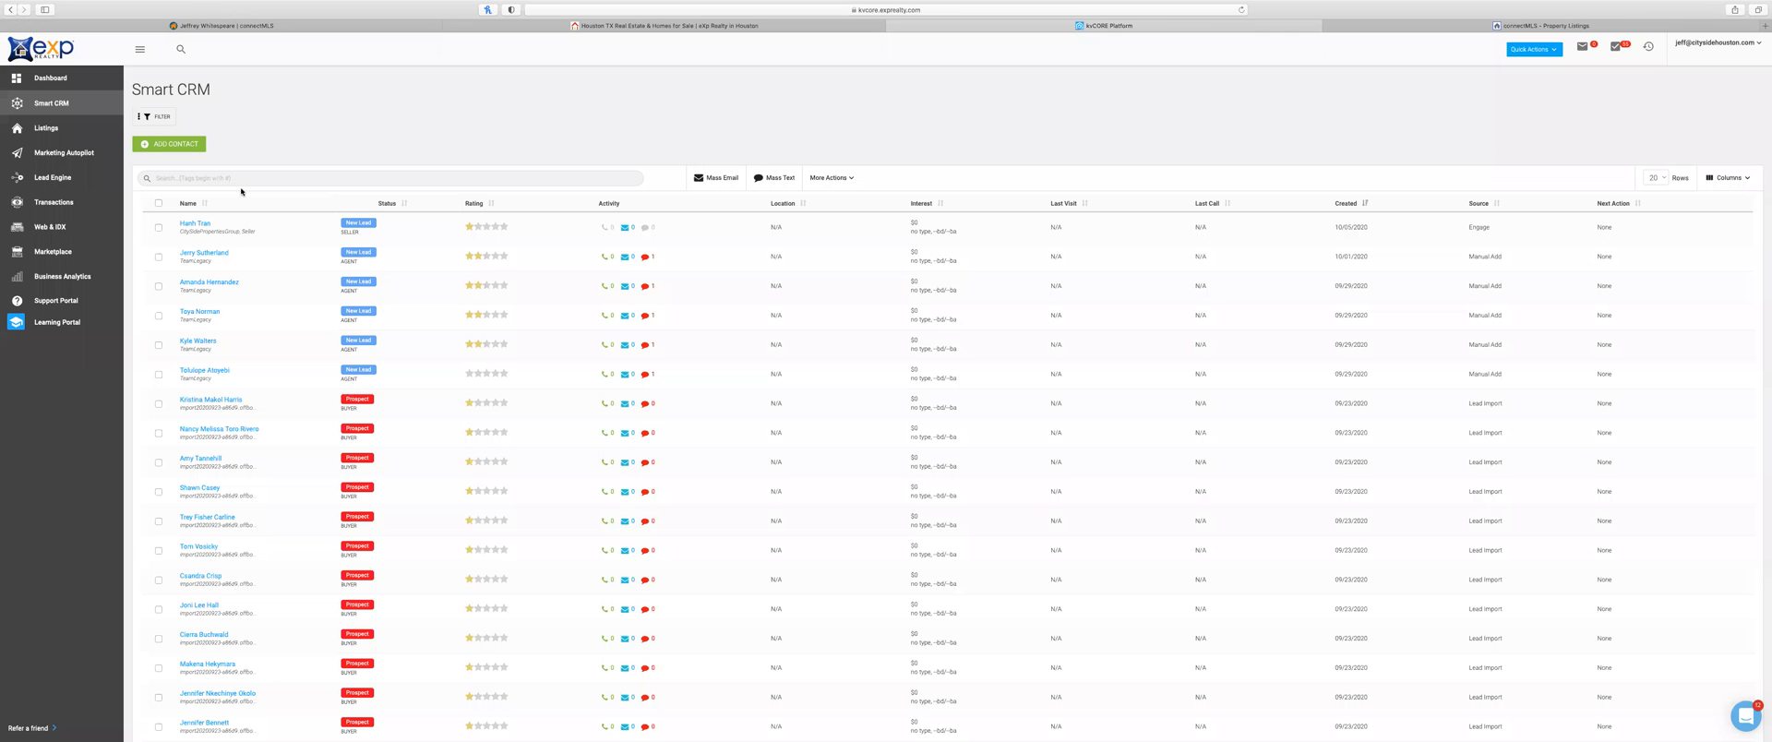
Step: Find the contact in Smart CRM and open their search alert settings
left_click(229, 179)
type("mike")
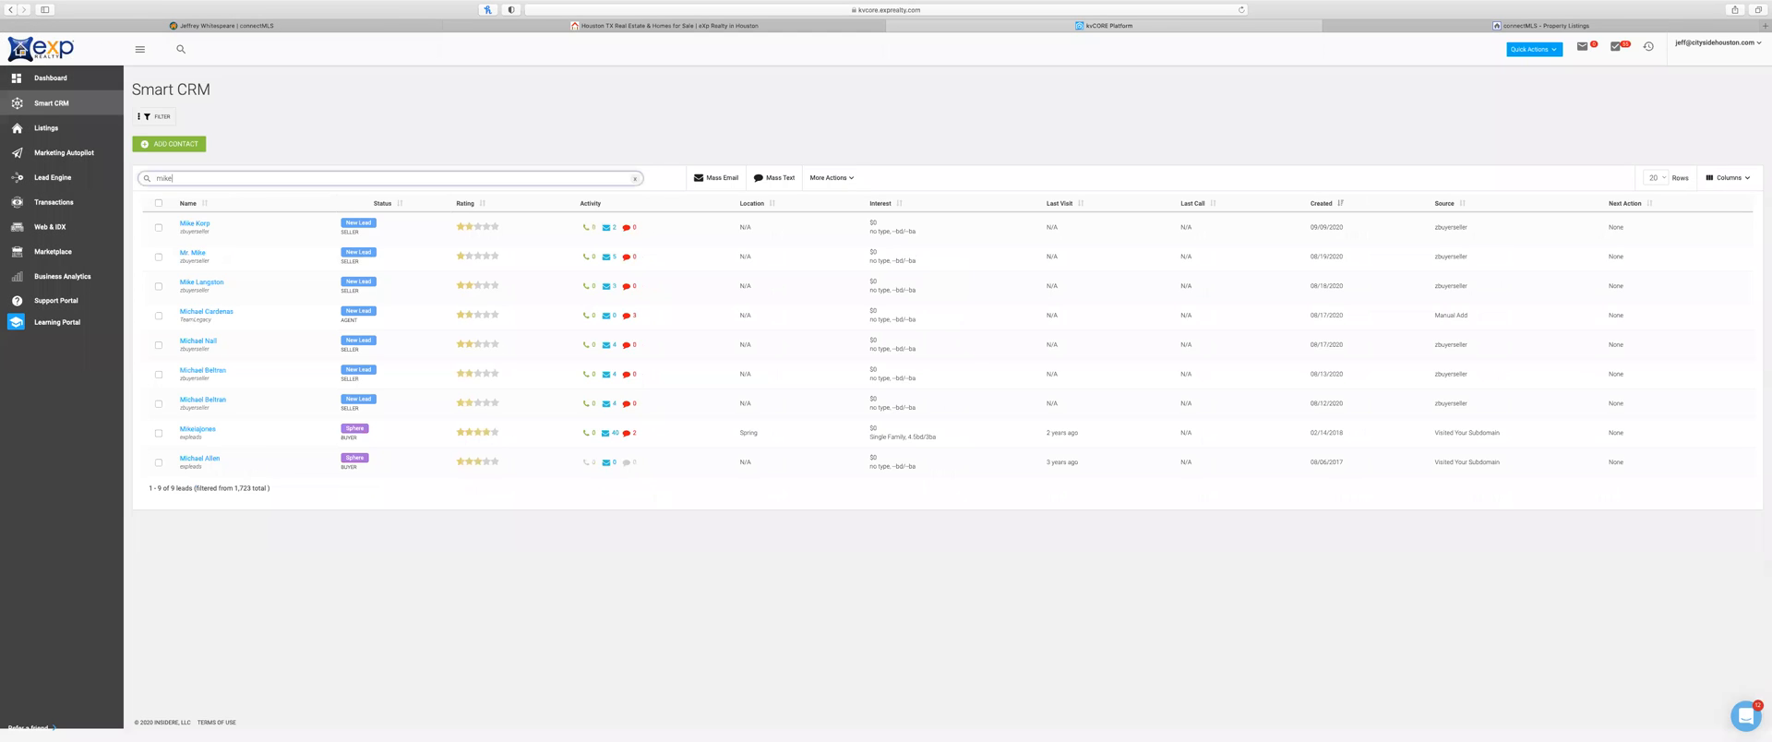
left_click(228, 312)
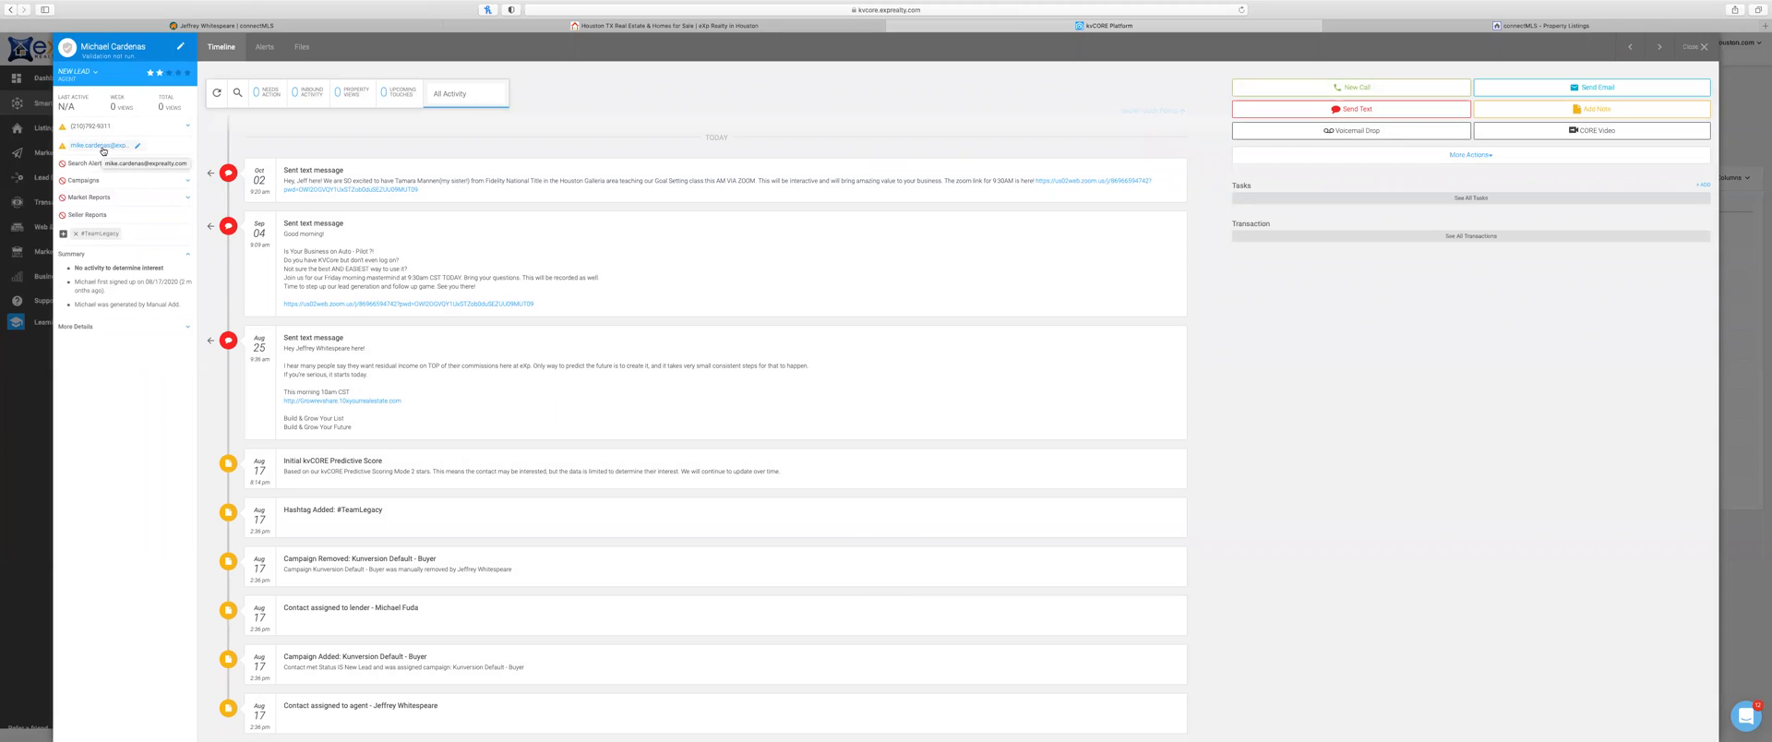
left_click(265, 46)
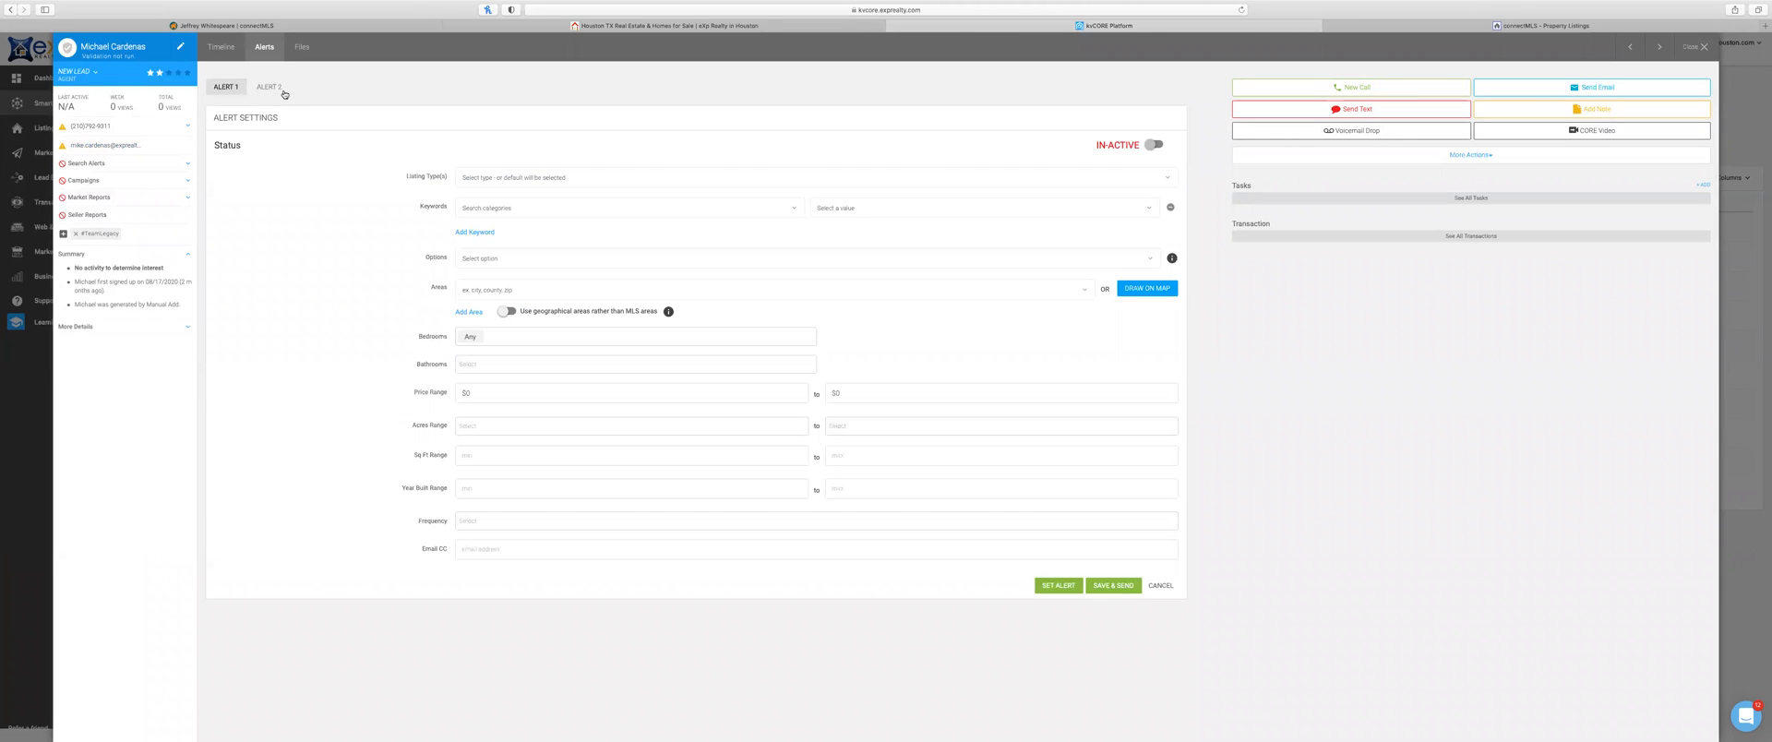
Step: Draw and apply an alert area on the map near downtown San Antonio
left_click(1149, 290)
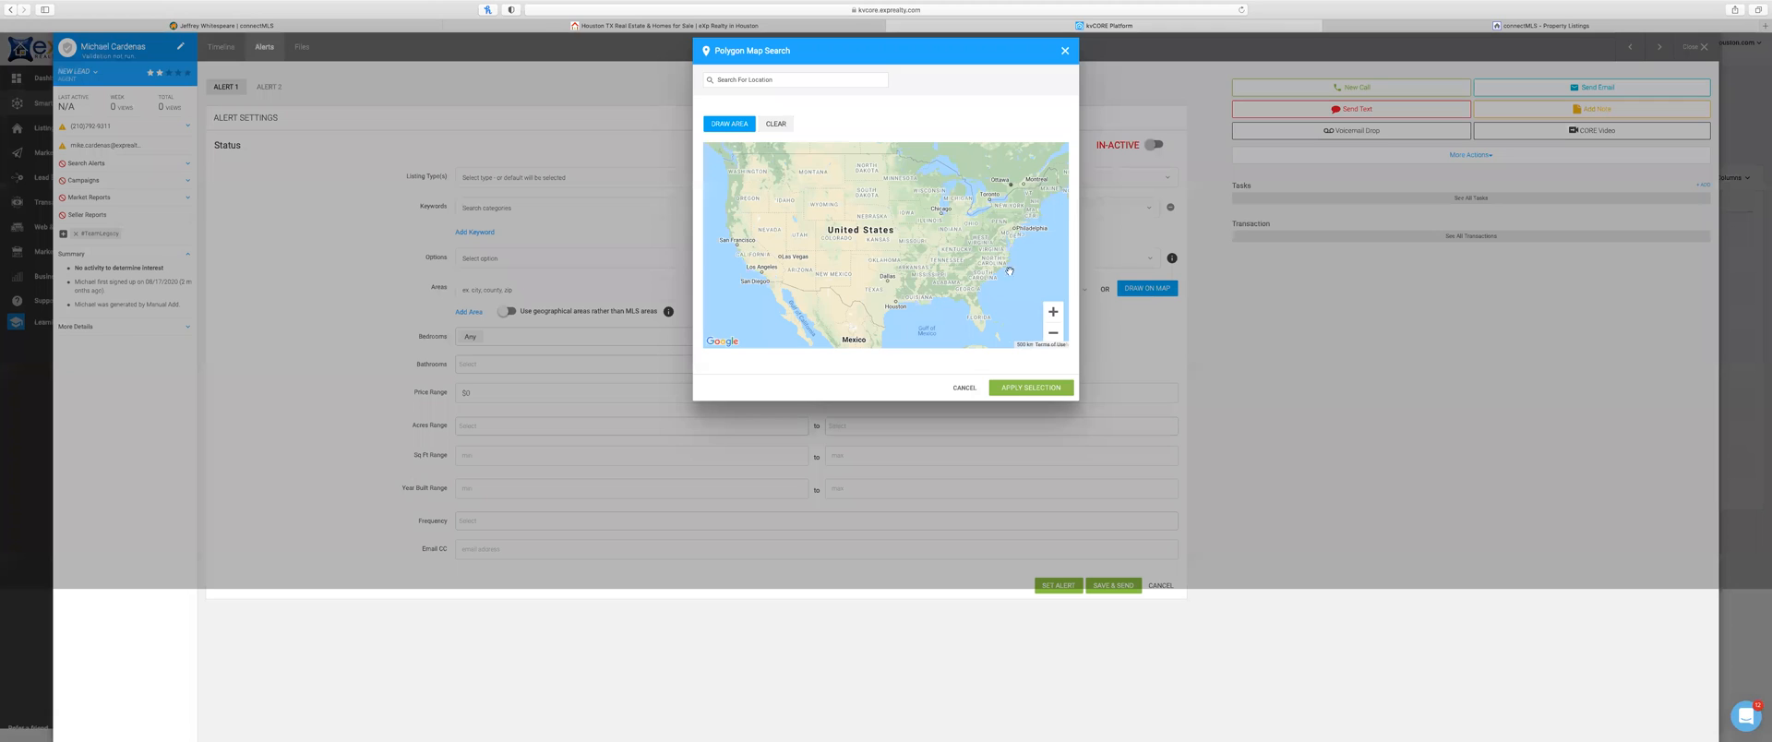
type("san ano")
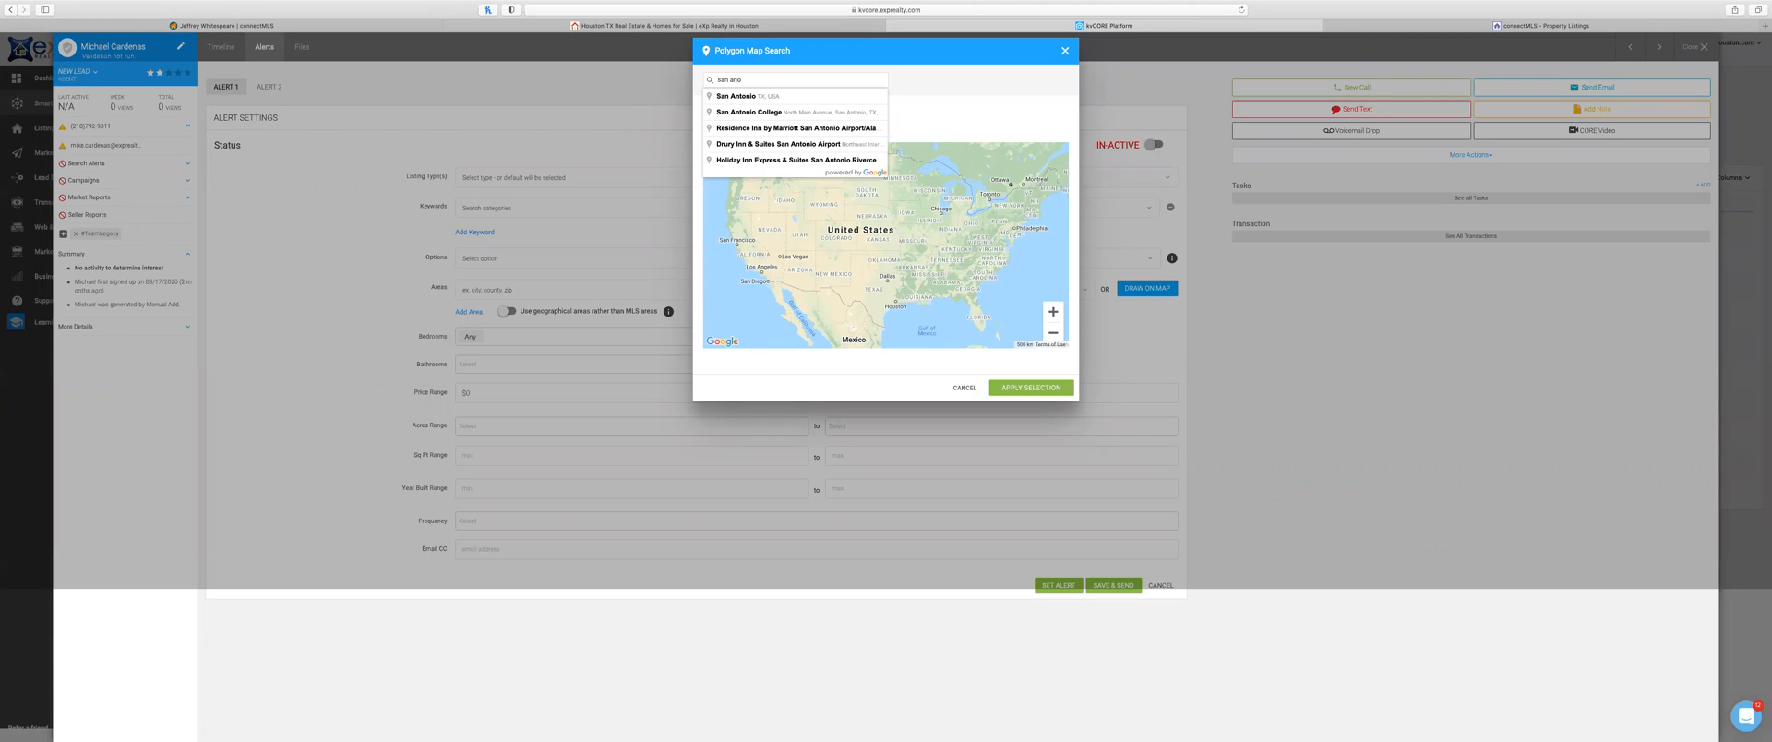
left_click(752, 97)
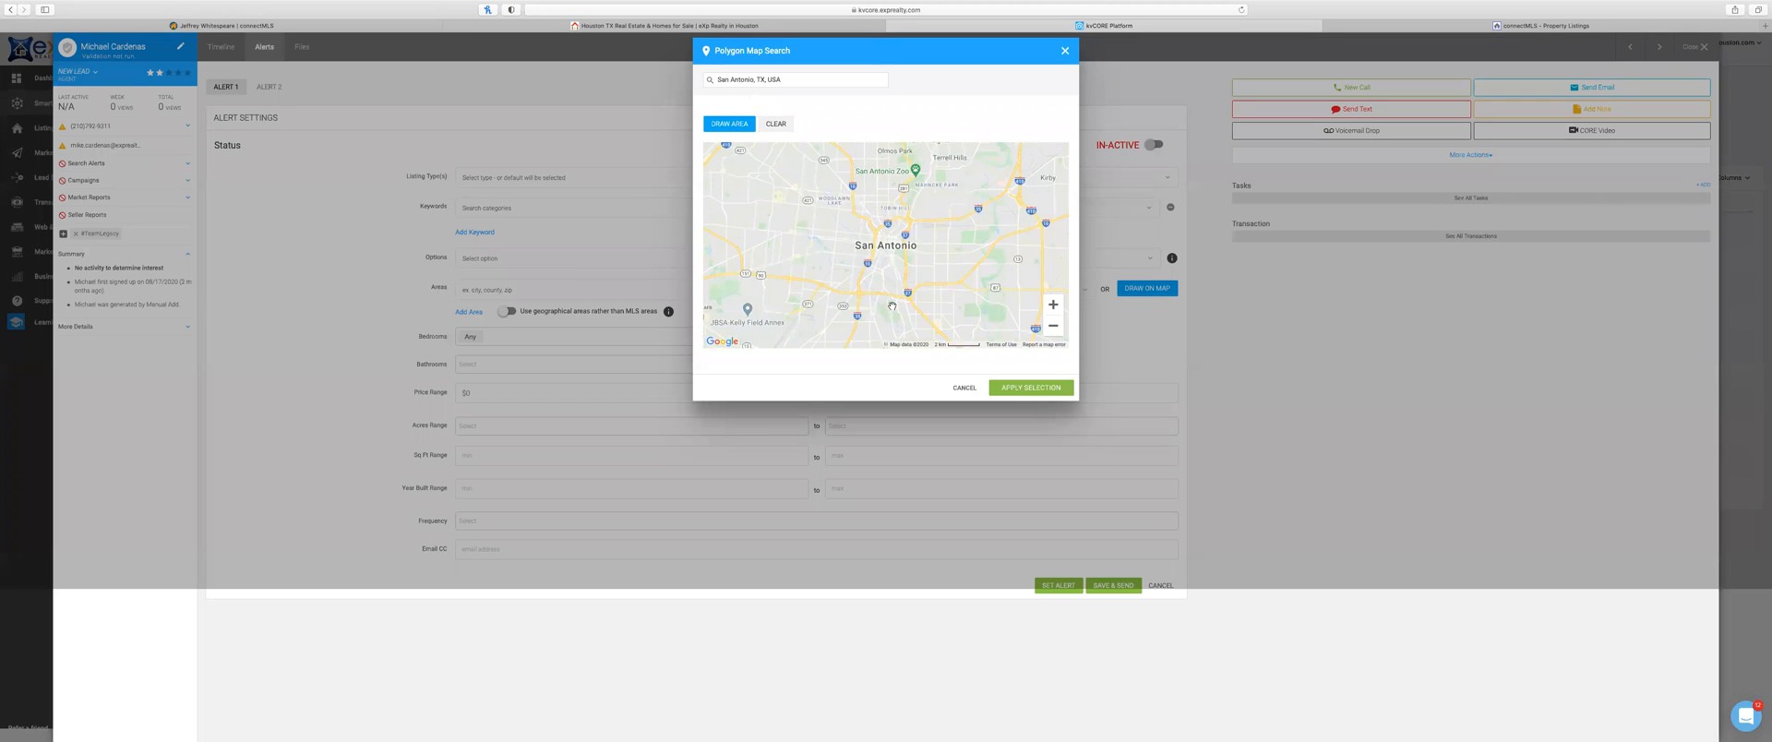
scroll(857, 238, "up", 2)
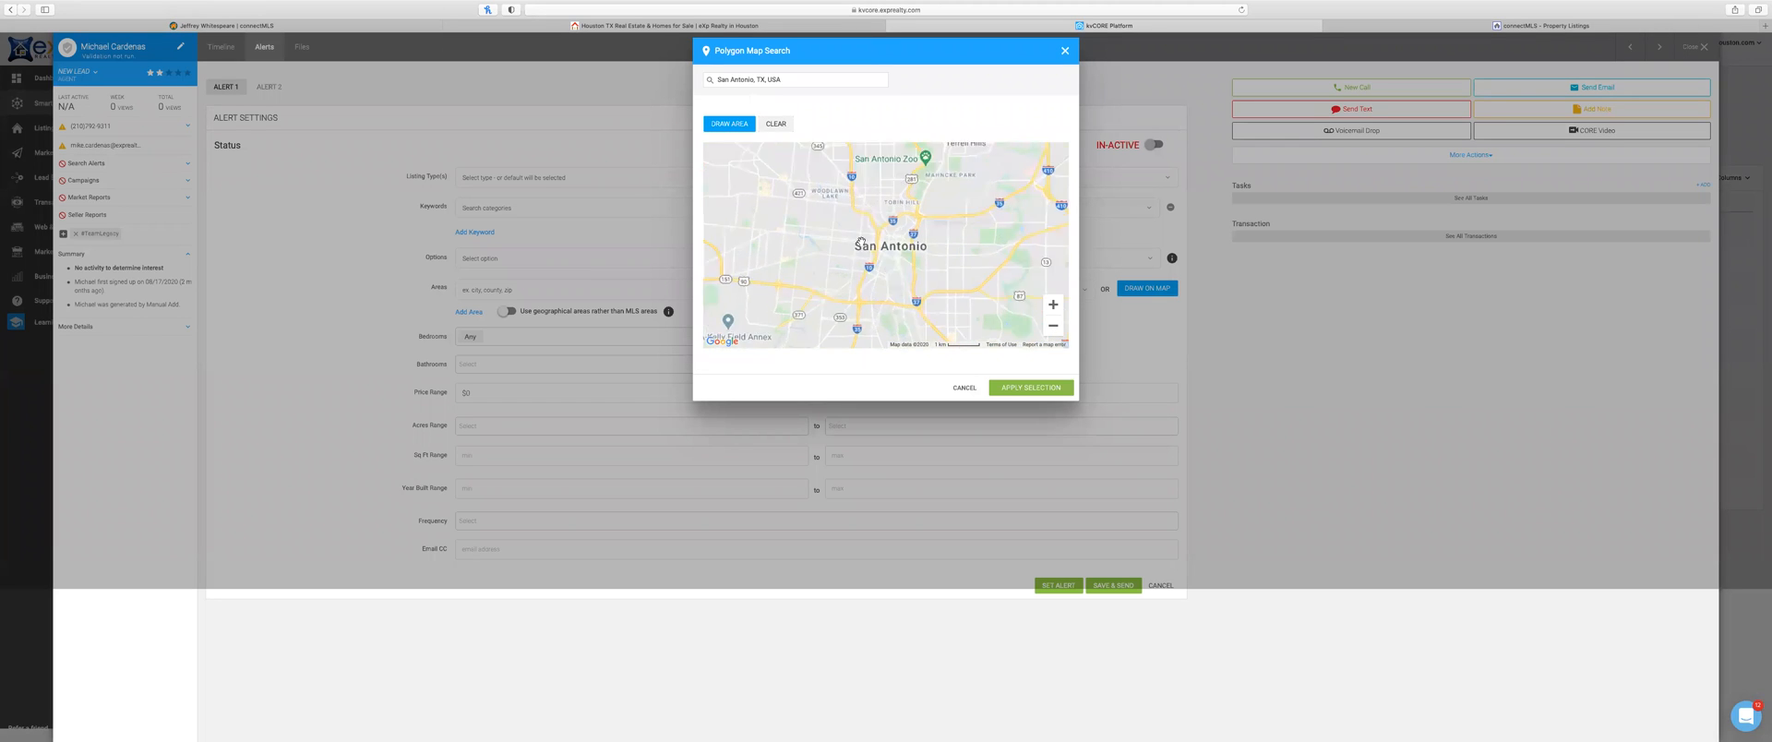
left_click_drag(824, 228, 851, 266)
mouse_move(845, 183)
left_mouse_down()
mouse_move(809, 183)
mouse_move(811, 221)
mouse_move(919, 231)
mouse_move(926, 195)
mouse_move(845, 184)
left_mouse_up()
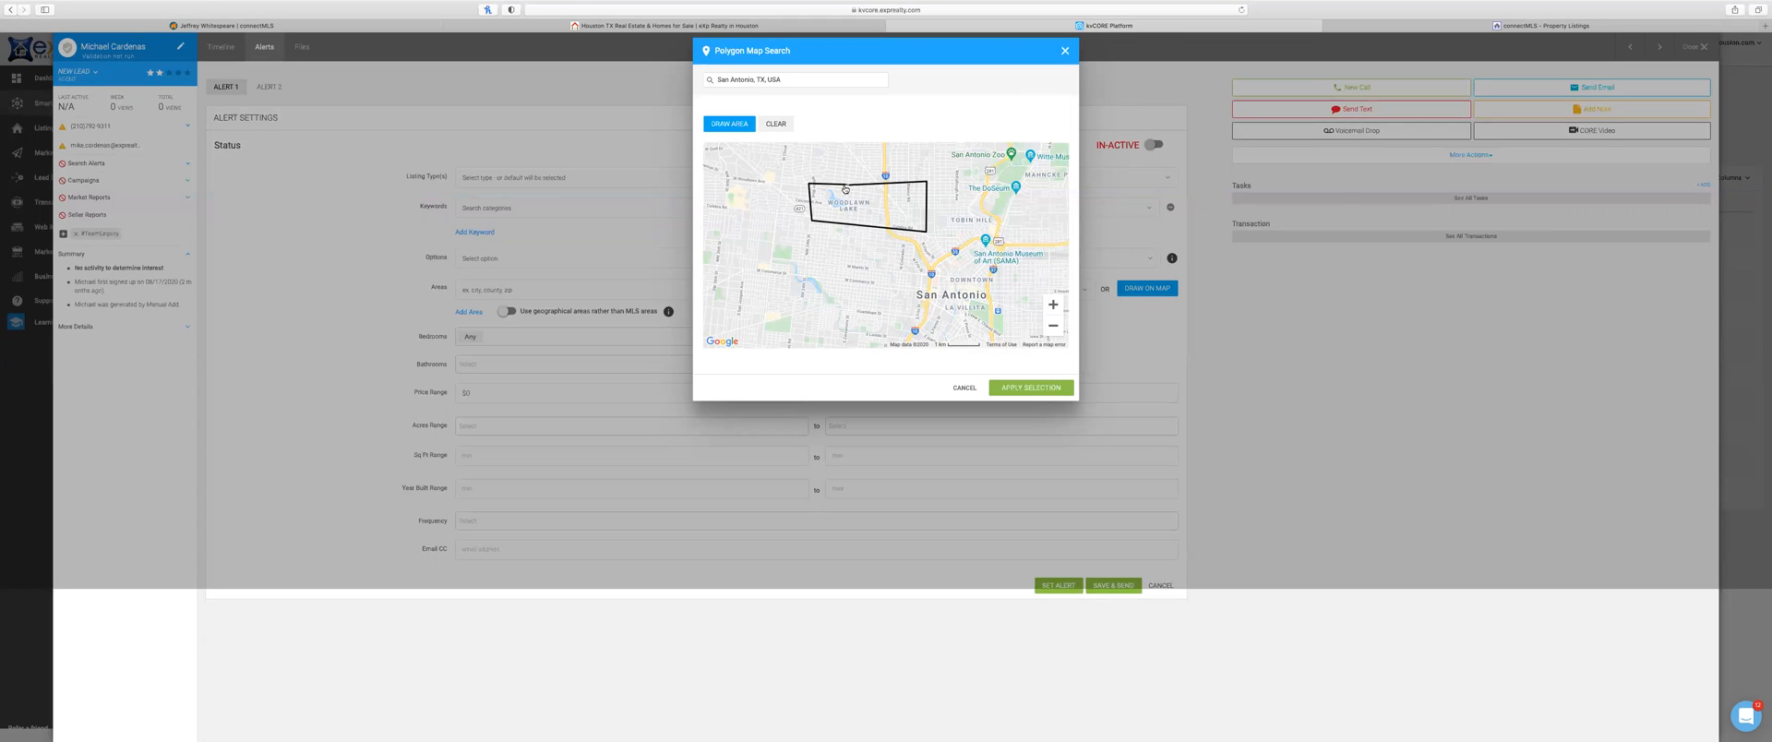
left_click(1031, 388)
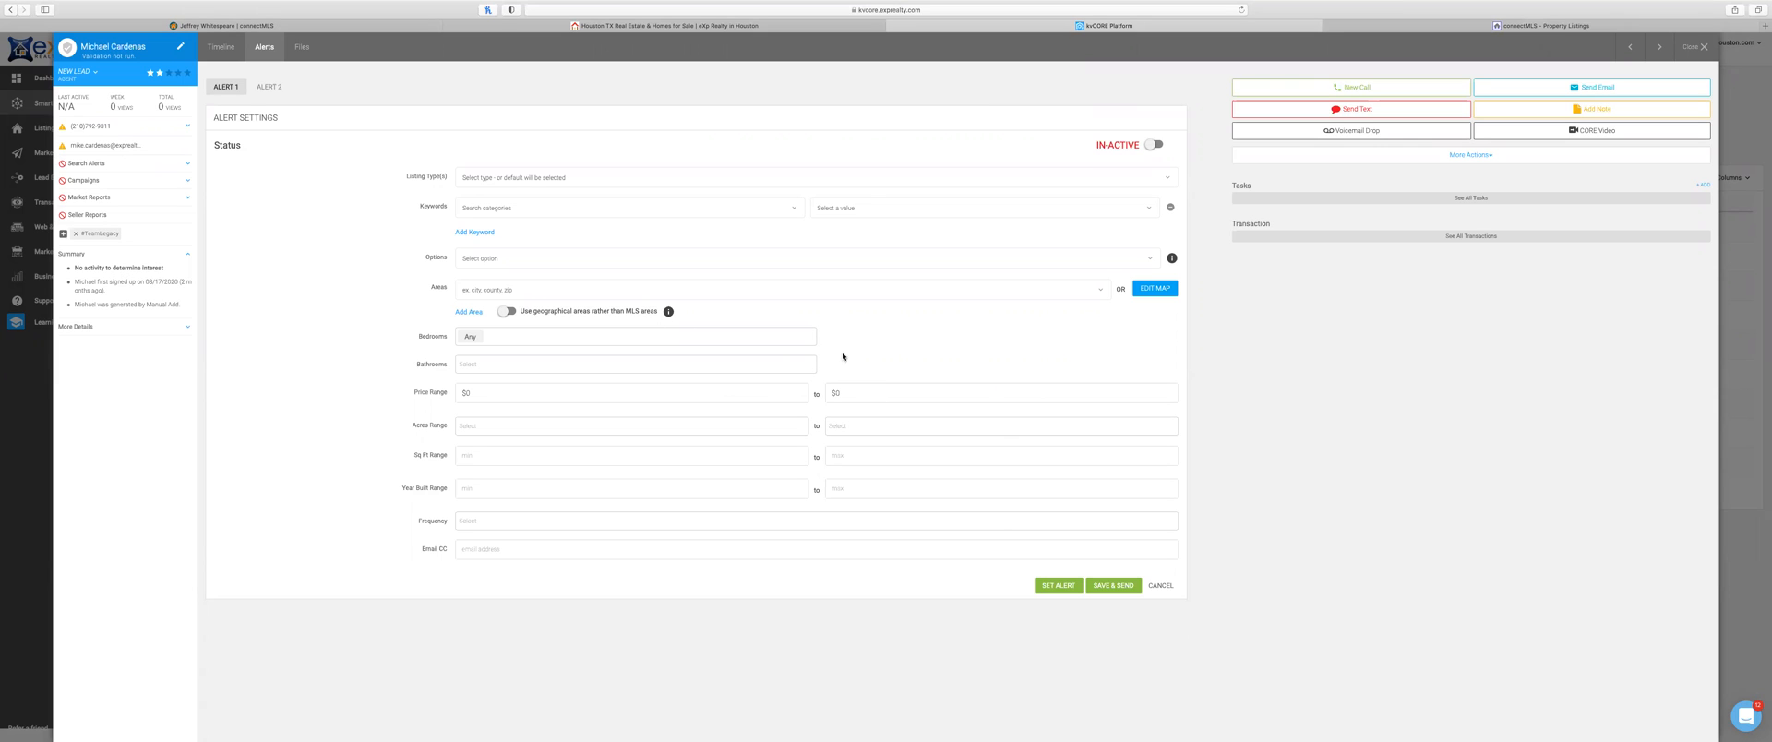
Step: Set Alert 1 to Single Family listings, make it Active, and Save & Send it to the contact
left_click(568, 176)
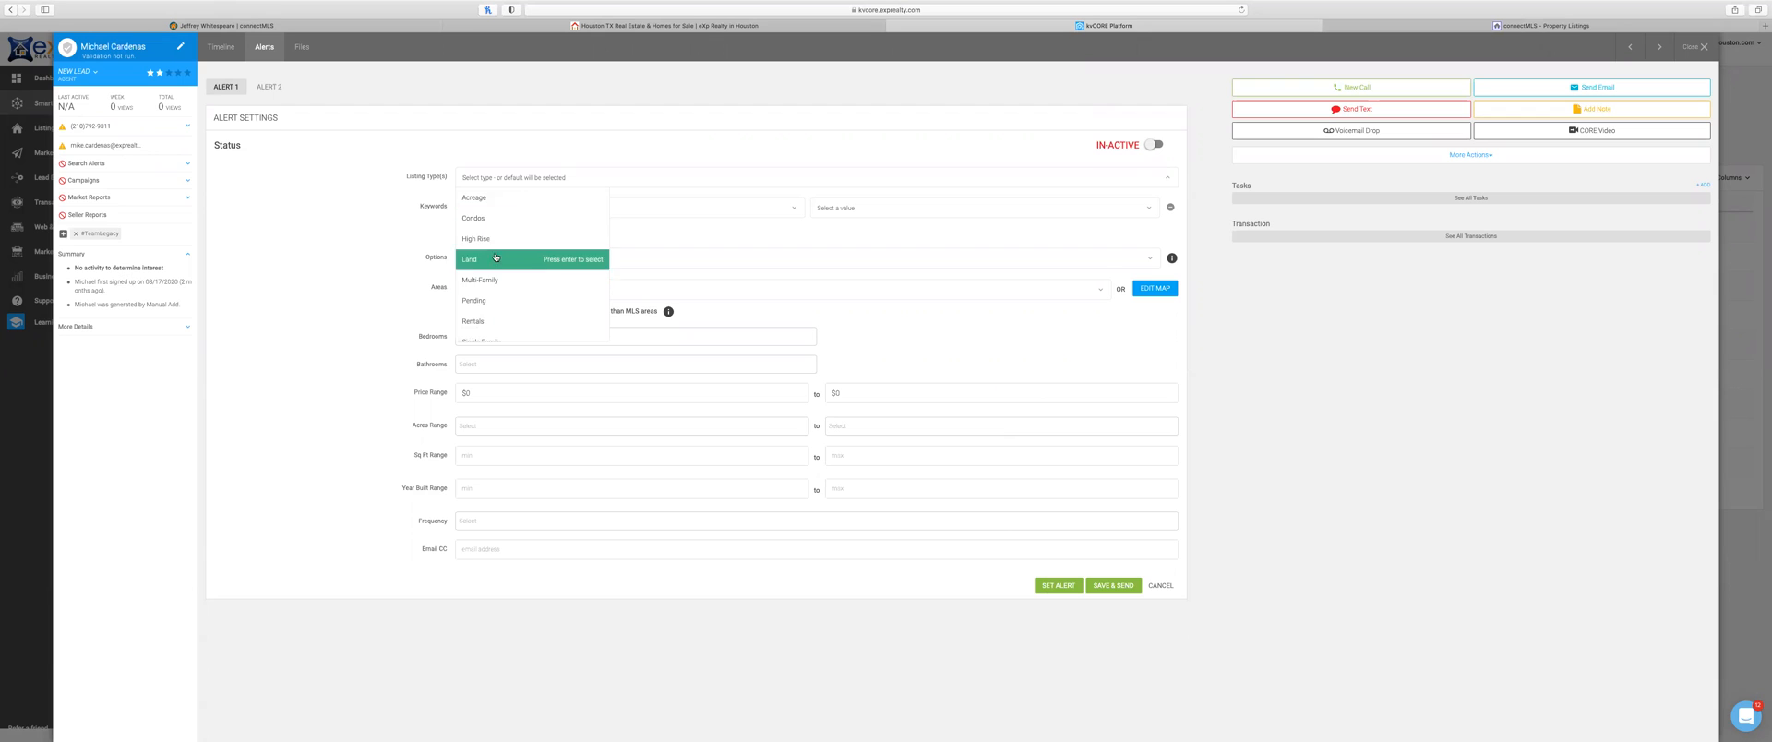
scroll(498, 295, "down", 2)
left_click(501, 312)
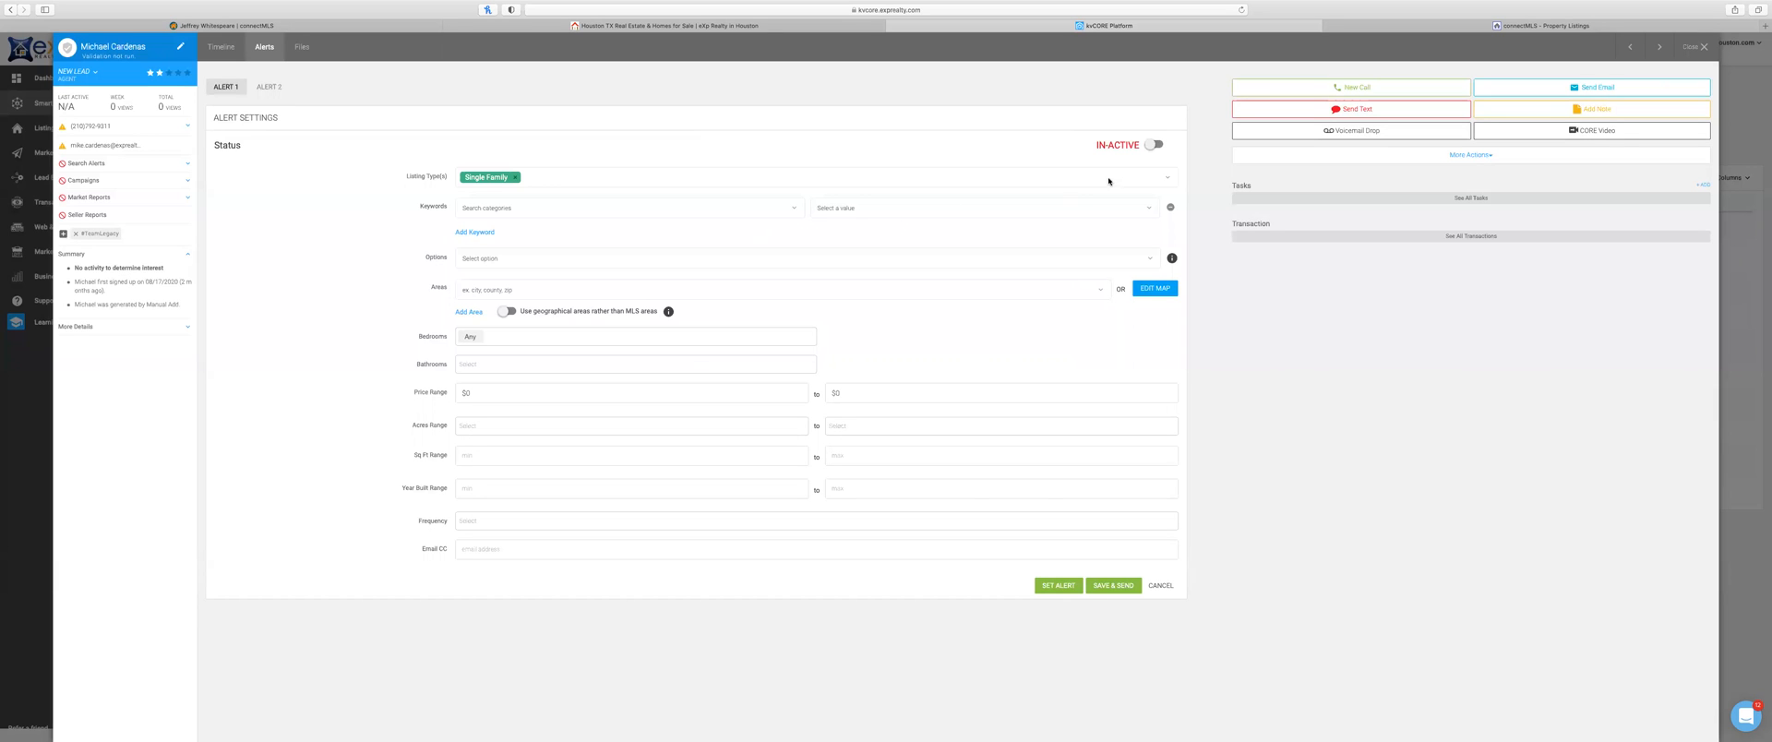
left_click(1155, 146)
left_click(507, 256)
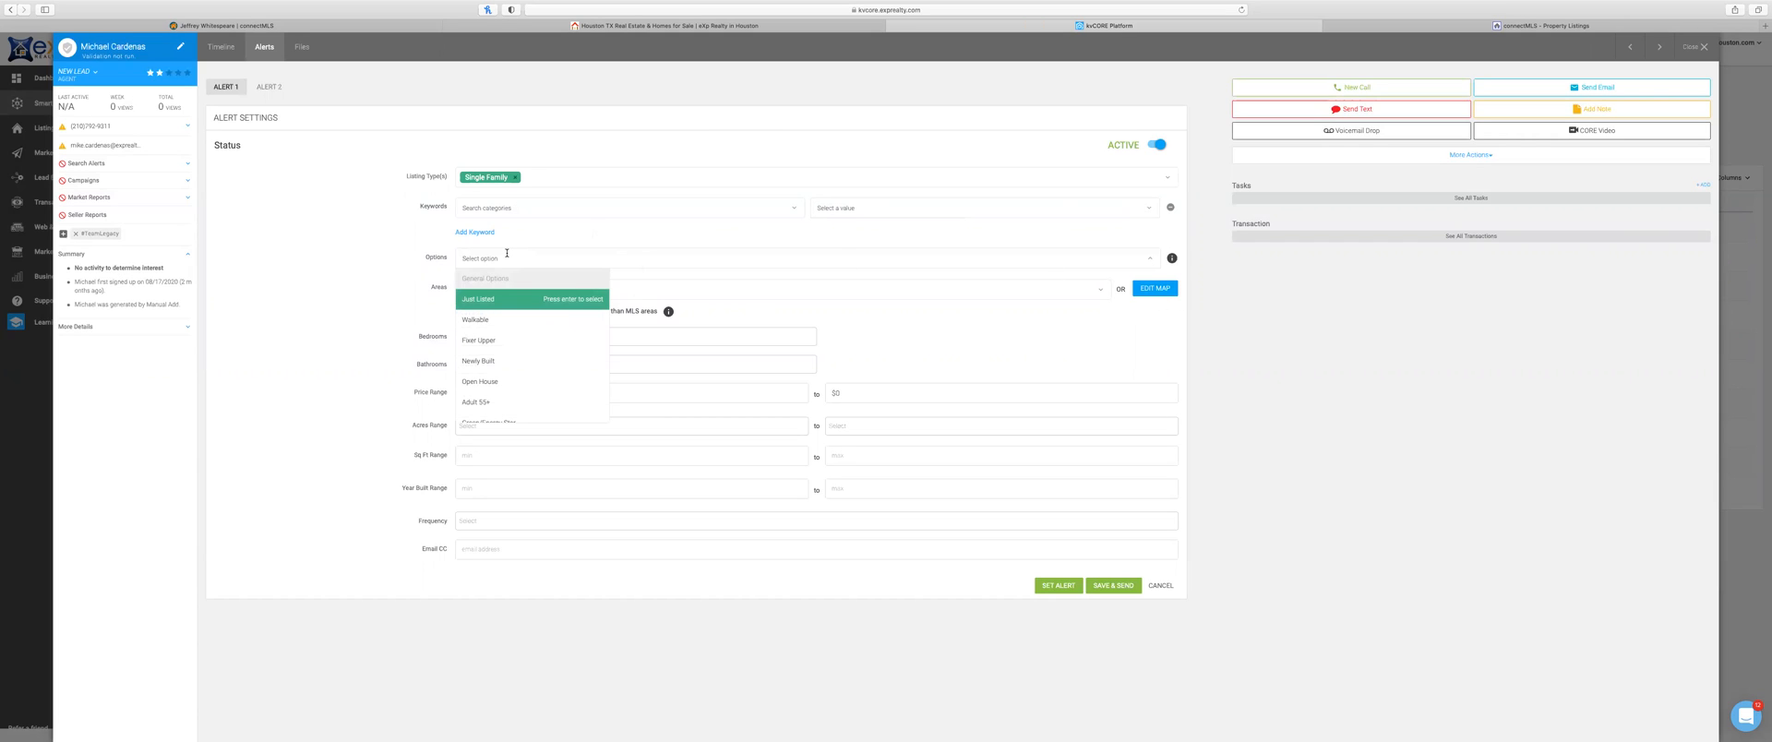
left_click(606, 286)
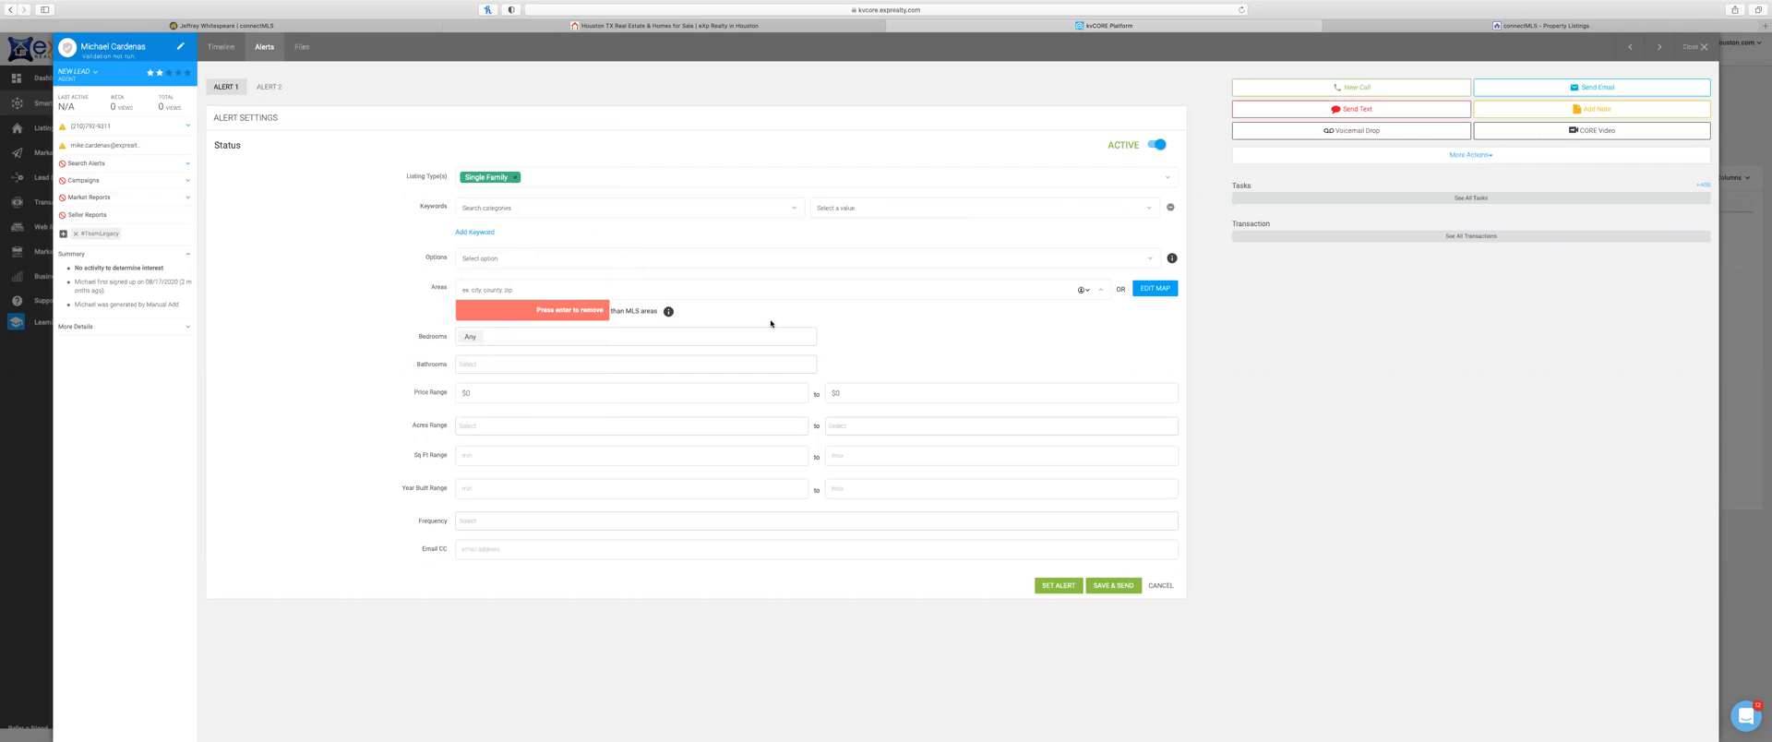
left_click(852, 335)
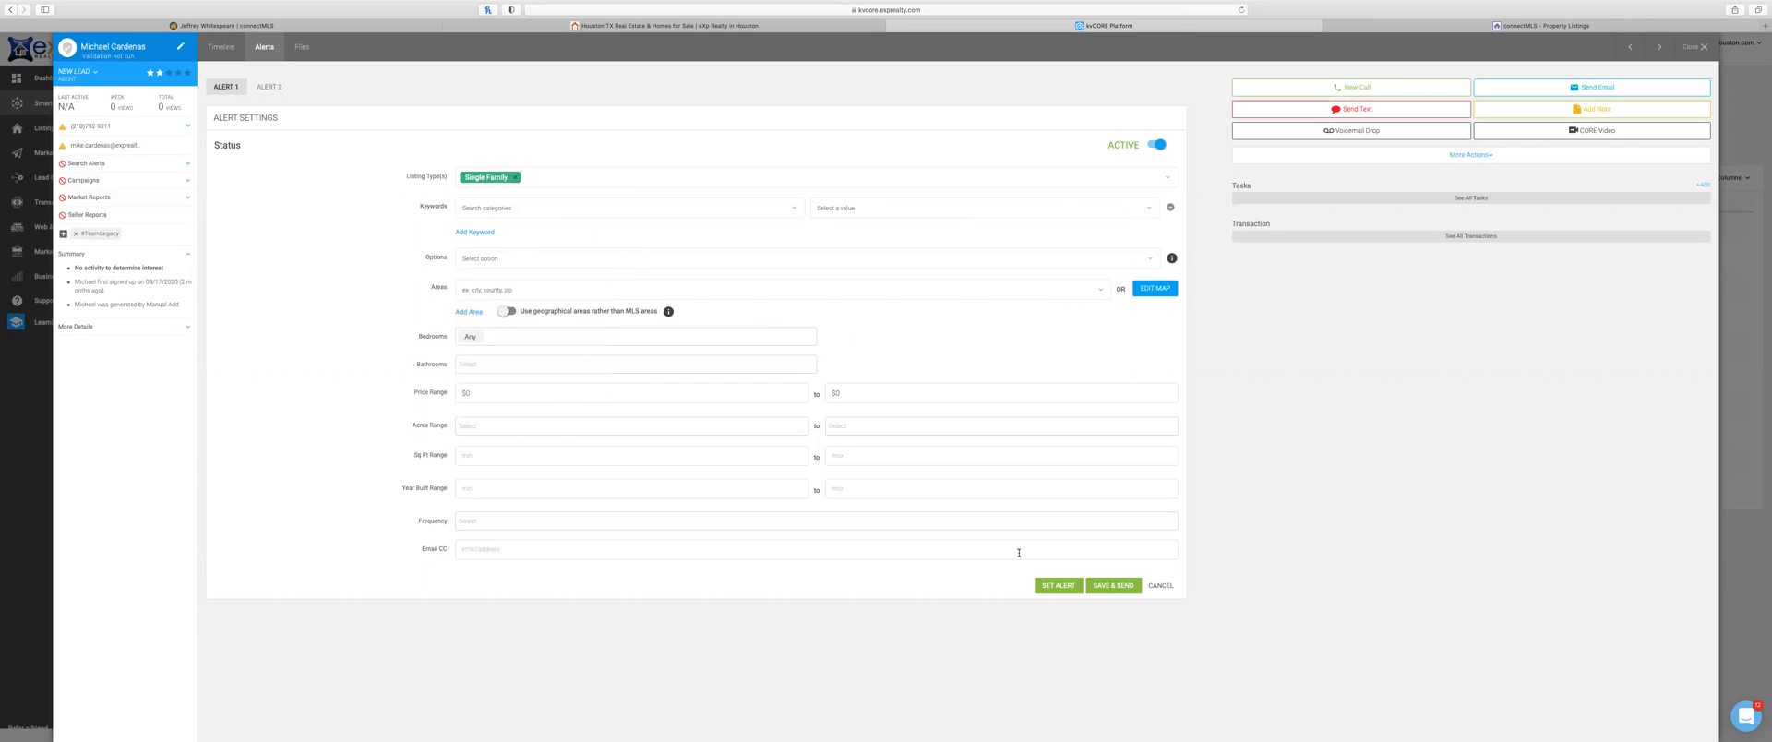
left_click(1112, 587)
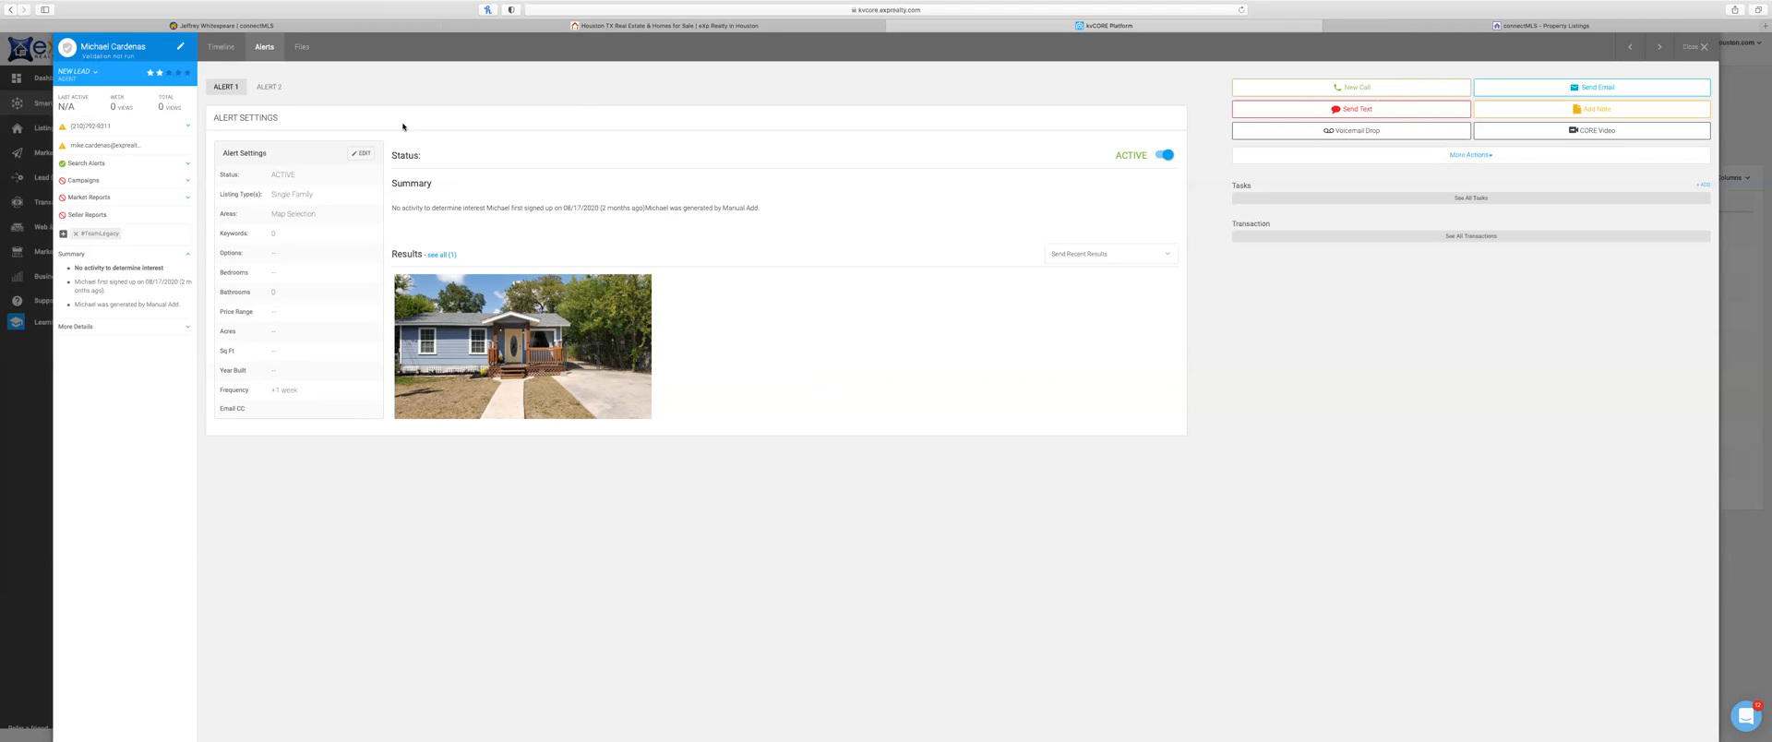
Step: Review Alert 1's settings form, cancel without changes, and switch to the connectMLS listings
left_click(360, 155)
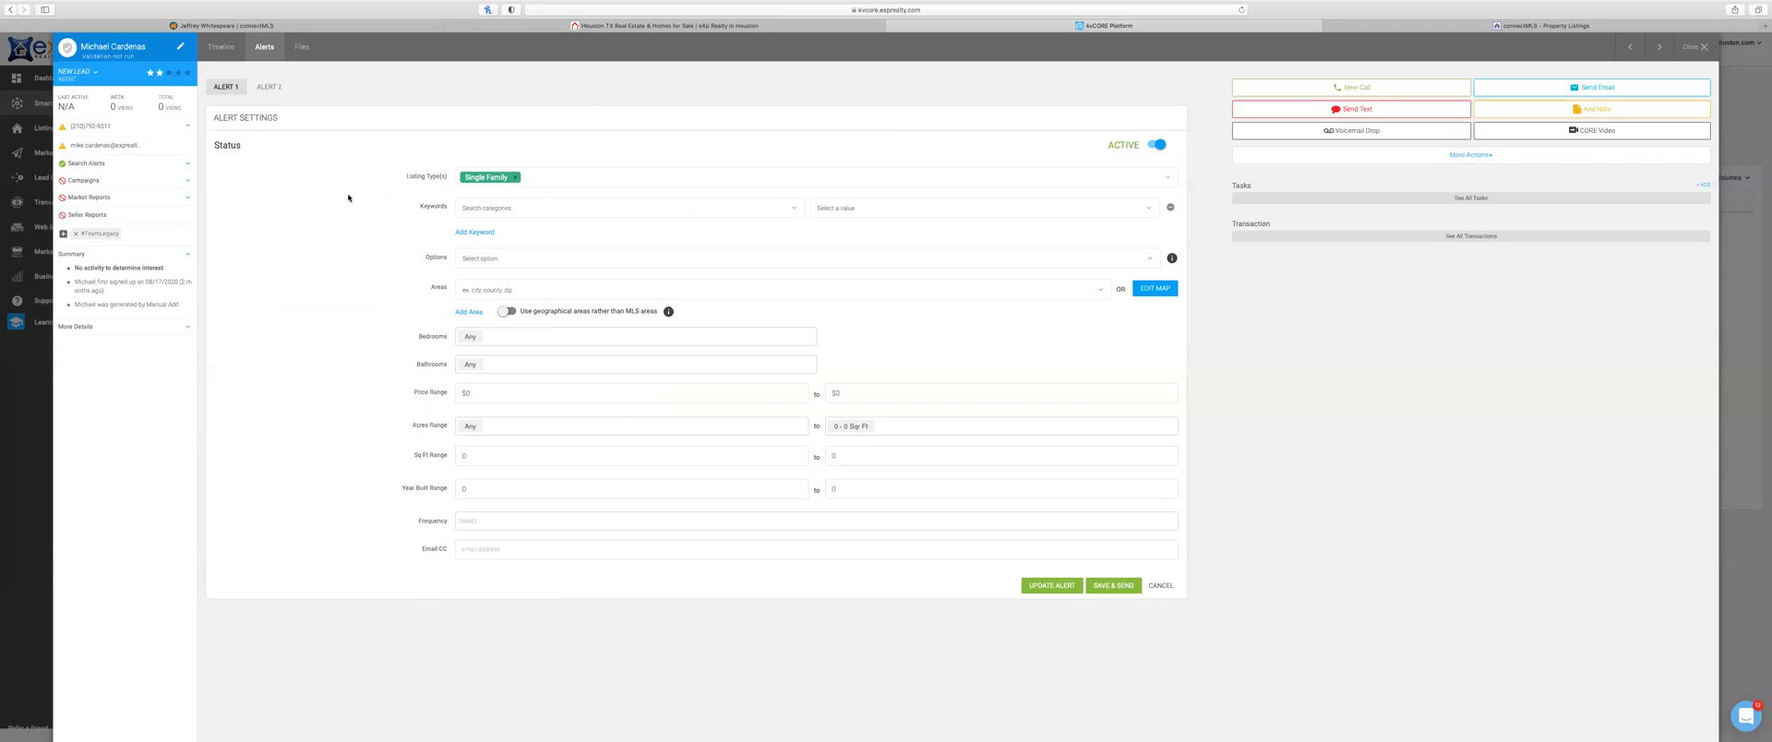
left_click(1164, 589)
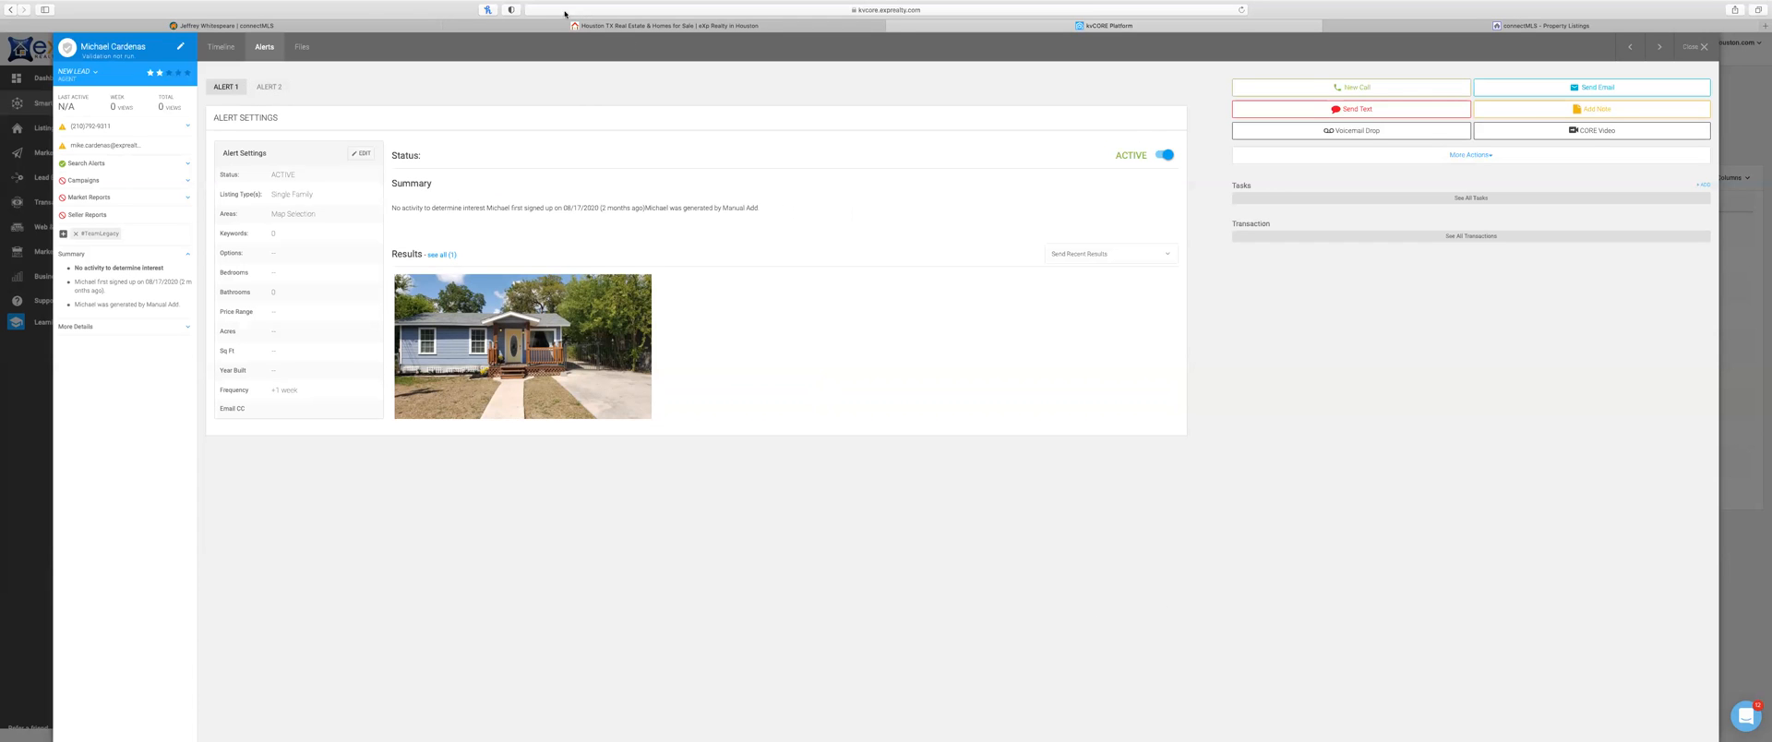
key("ctrl+Tab")
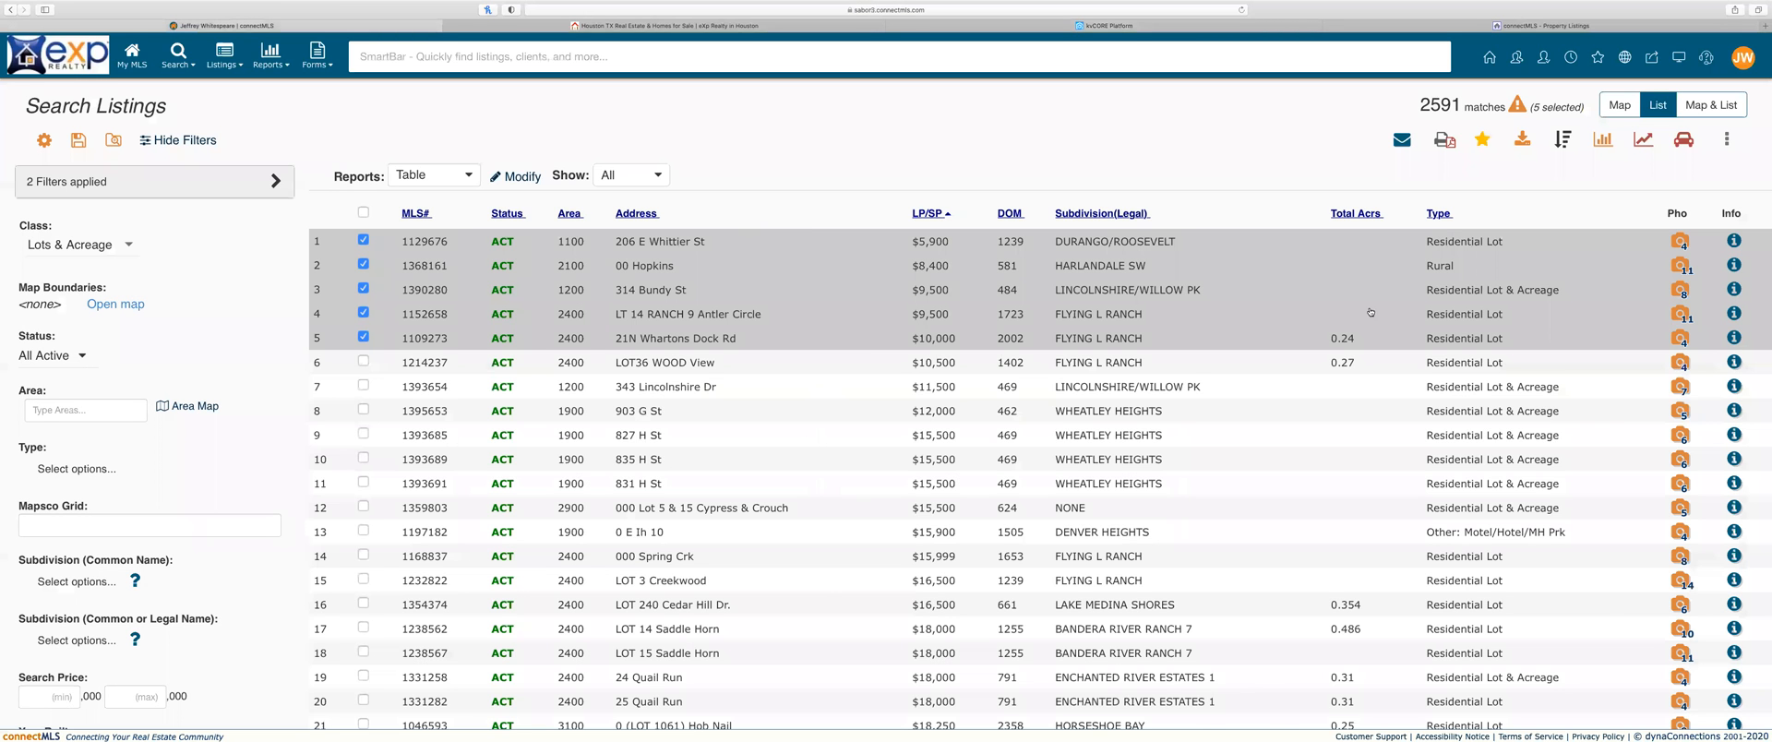
Step: Go back to the kvCORE alert and open its matching $184,500 Single Family home
left_click(1726, 139)
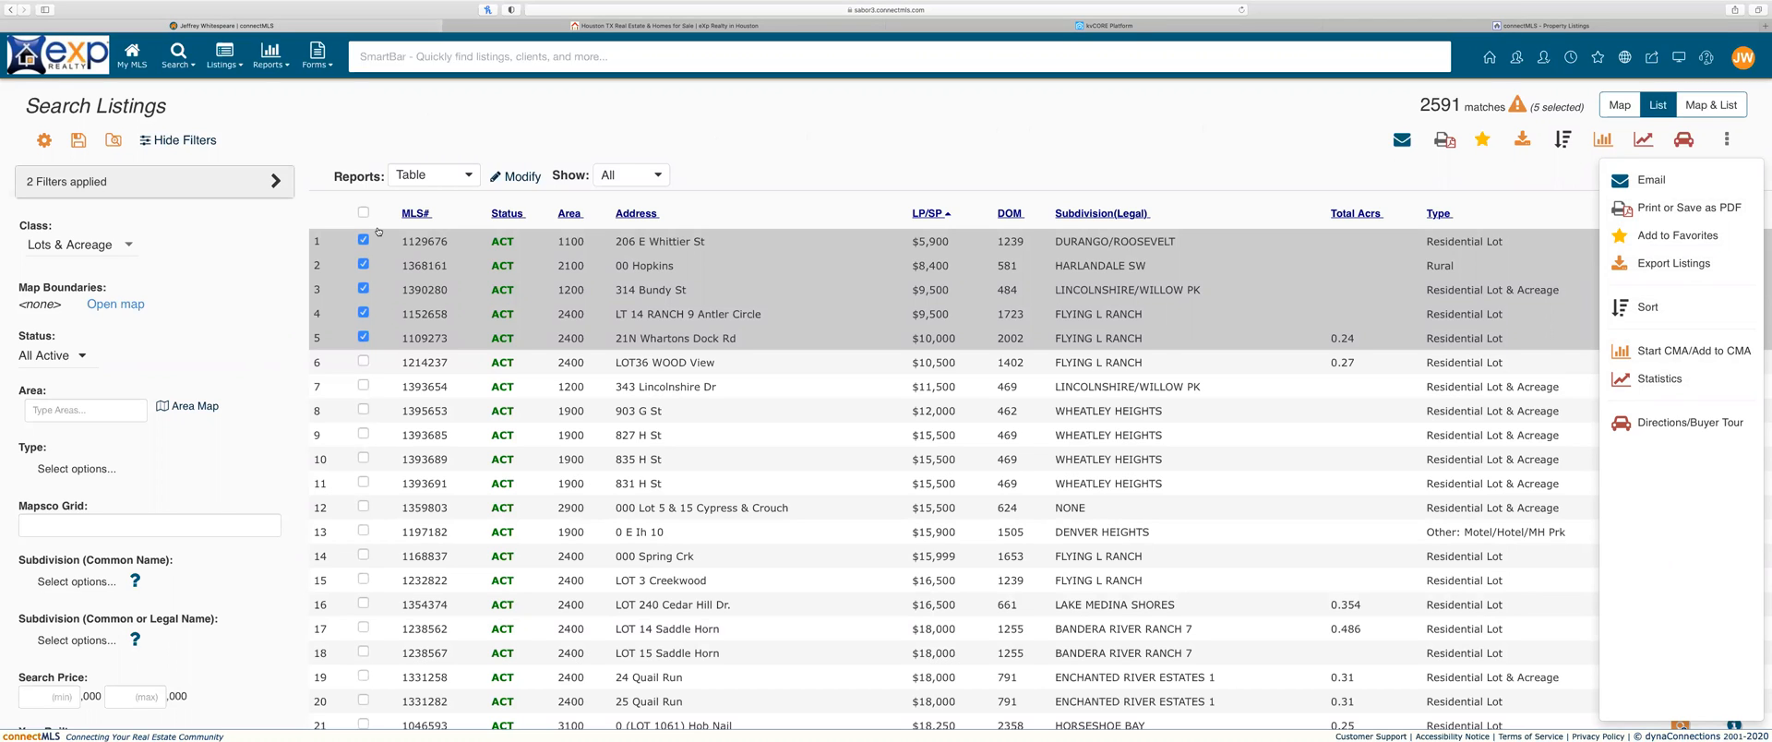
left_click(1110, 26)
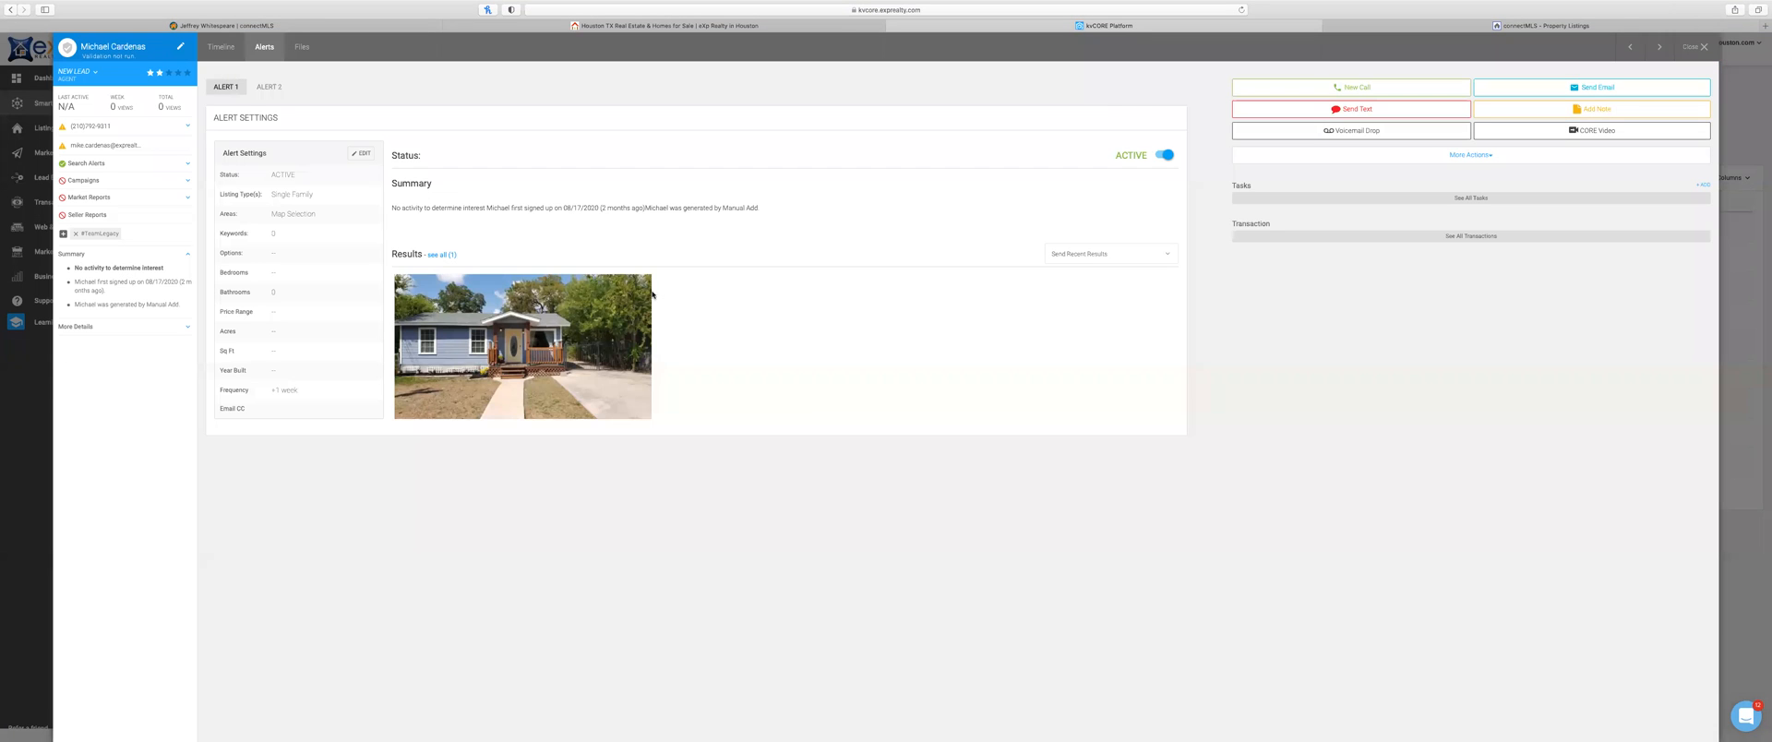
left_click(500, 324)
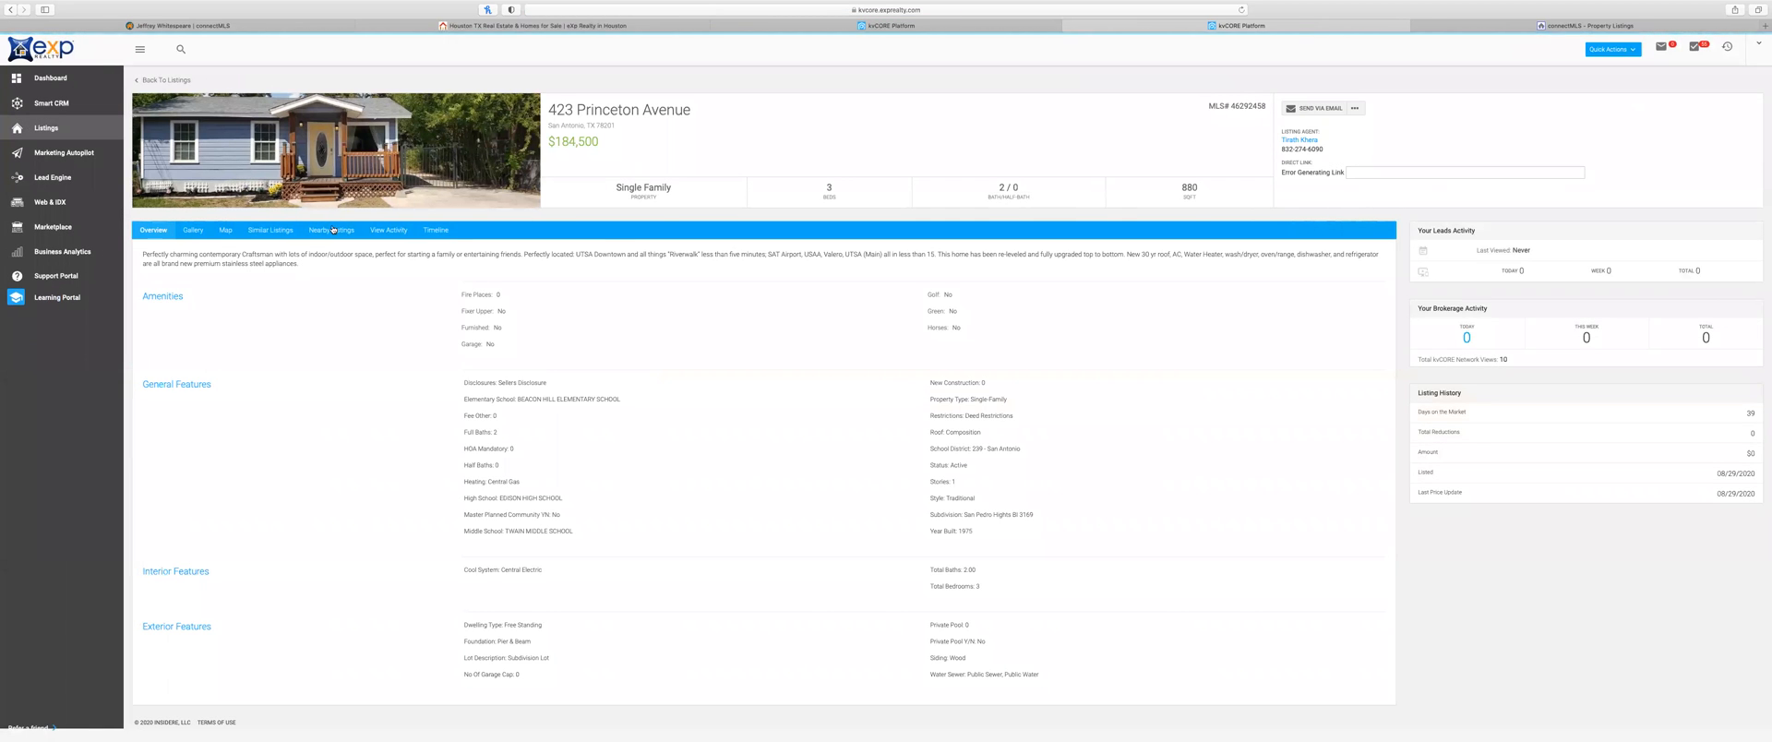
left_click(202, 233)
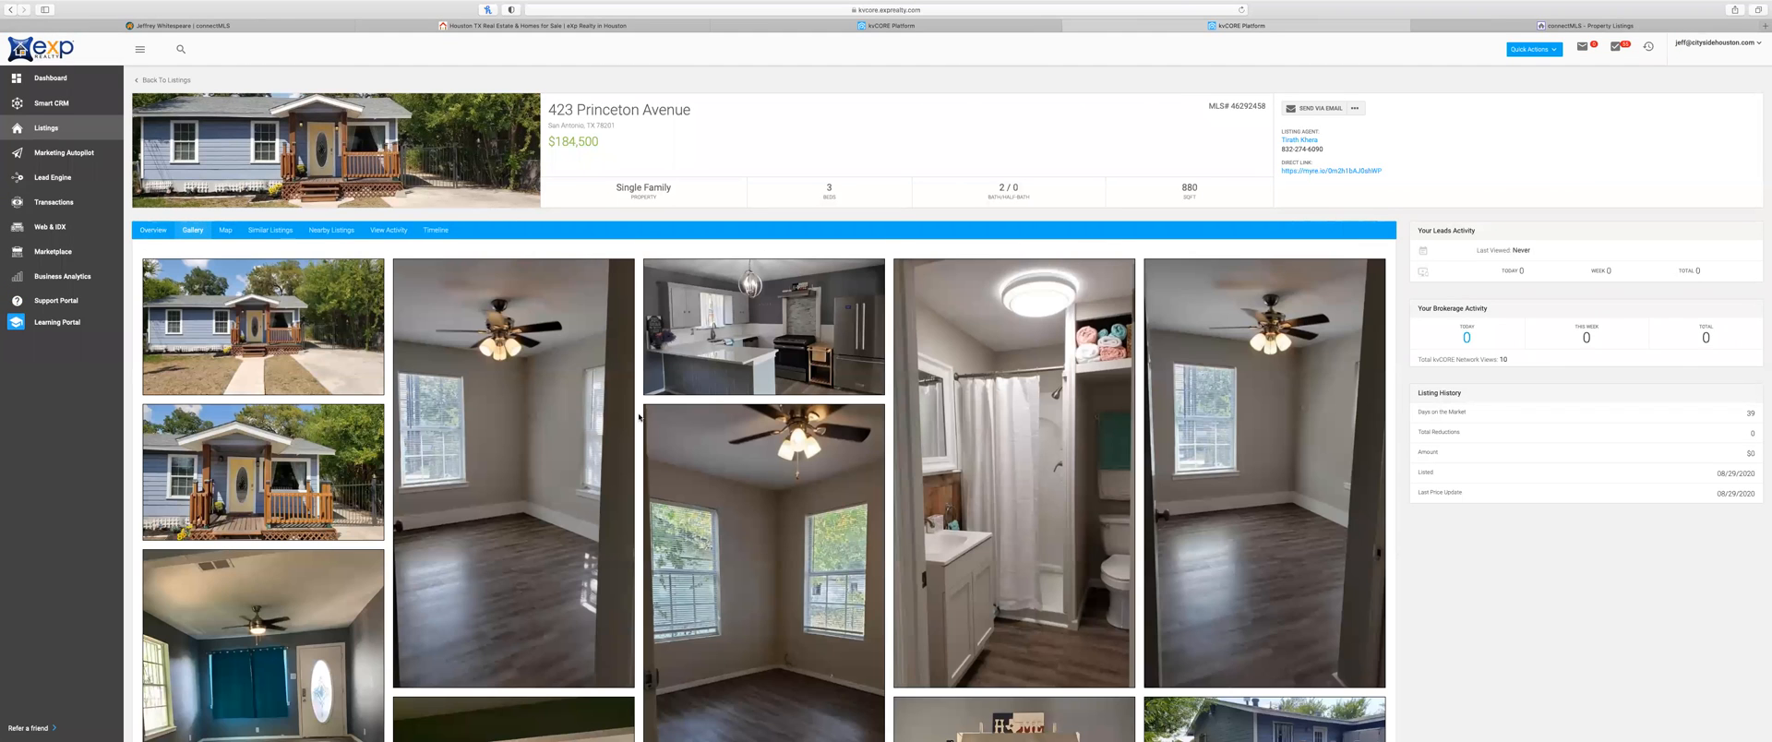
scroll(792, 456, "down", 5)
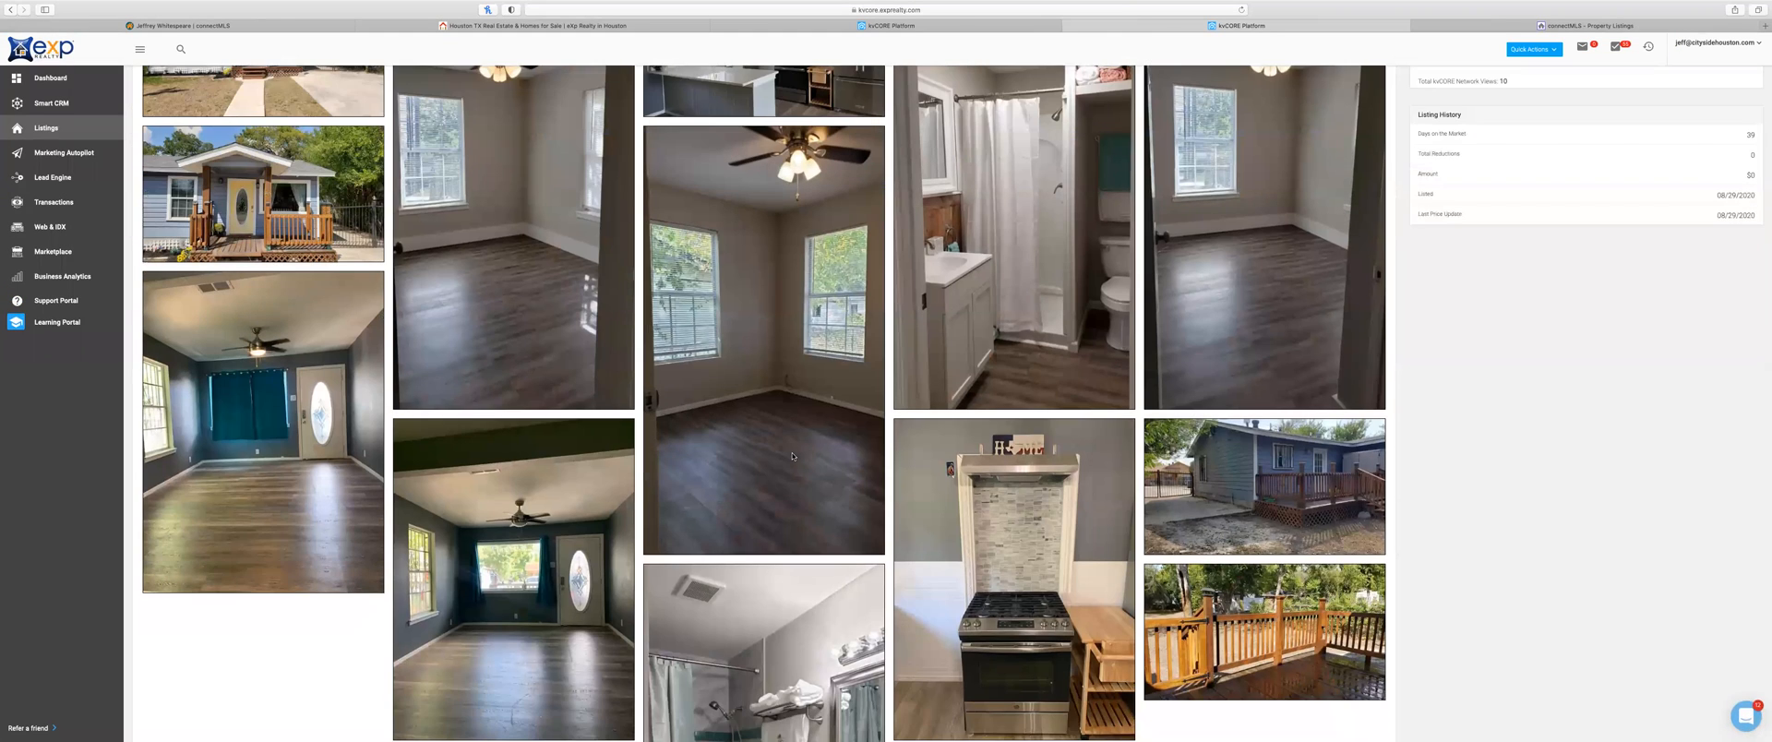
scroll(538, 359, "down", 5)
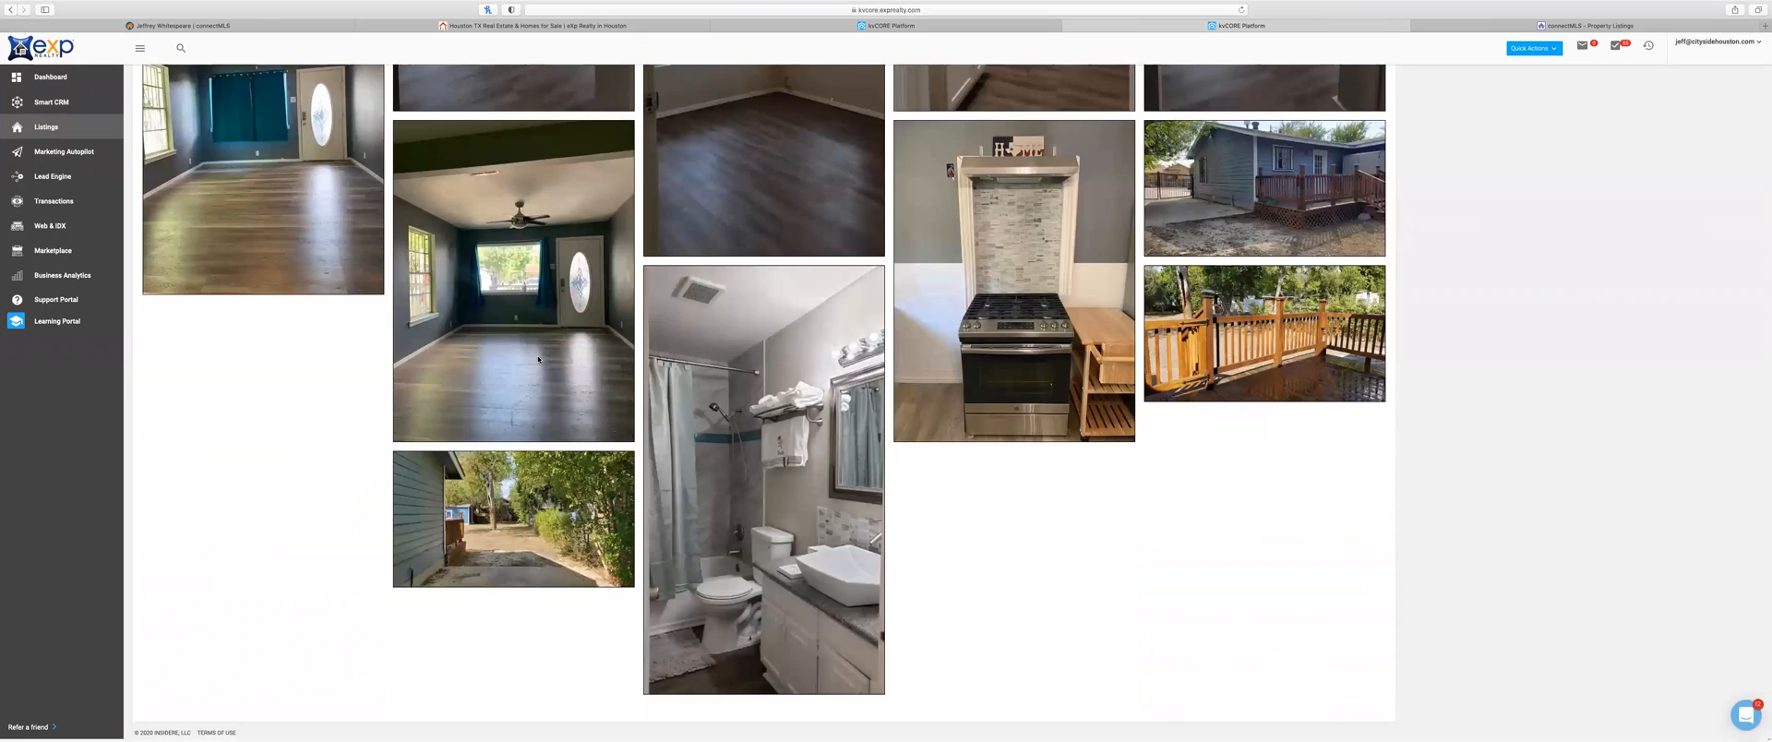
scroll(696, 343, "up", 5)
scroll(1055, 296, "up", 5)
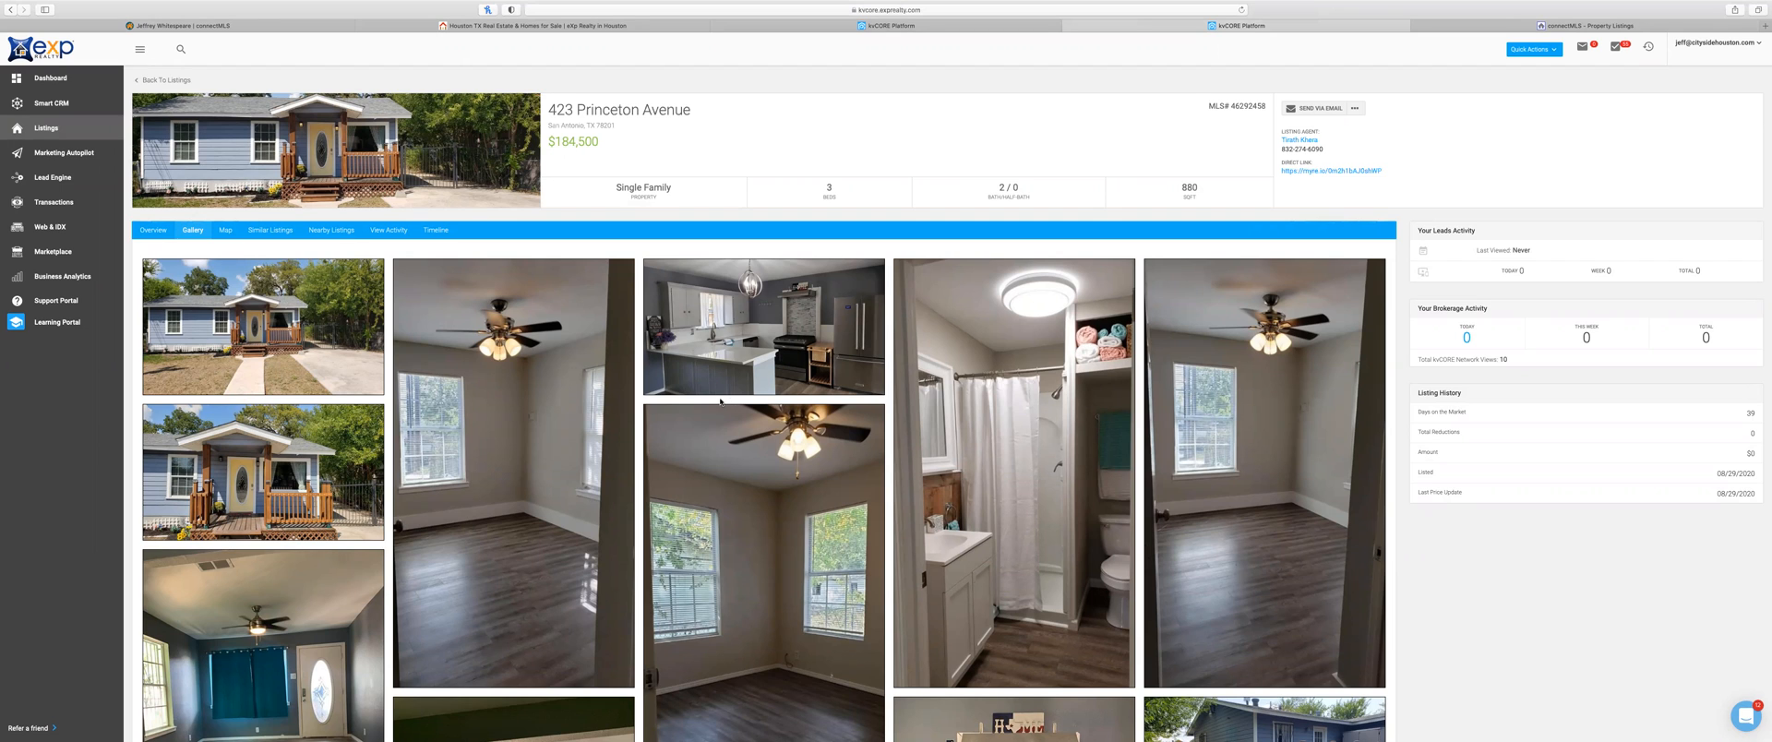
left_click(159, 83)
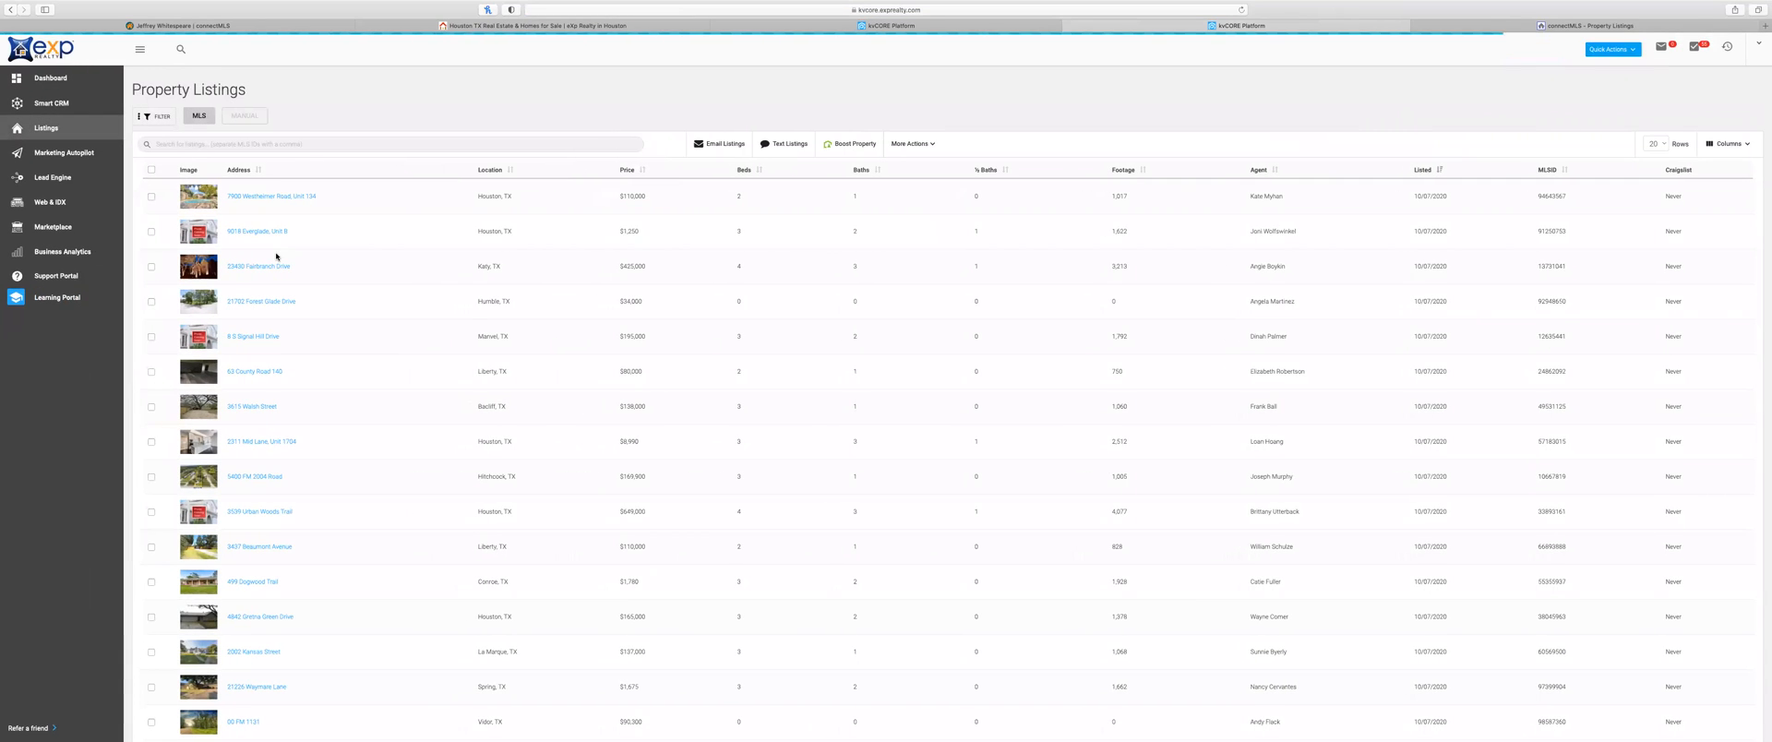
left_click(71, 107)
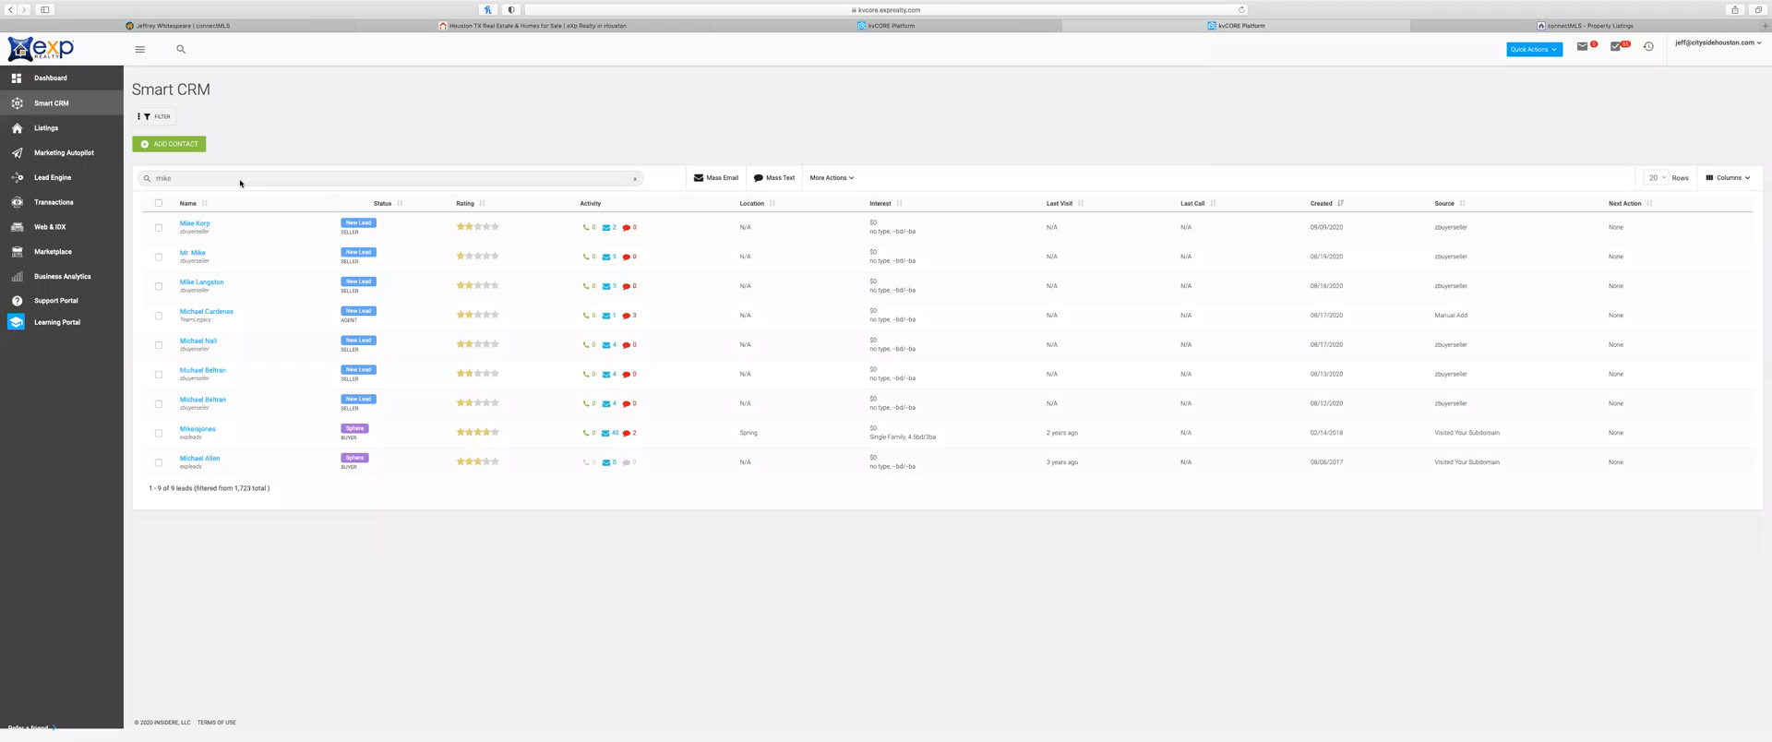
left_click(224, 313)
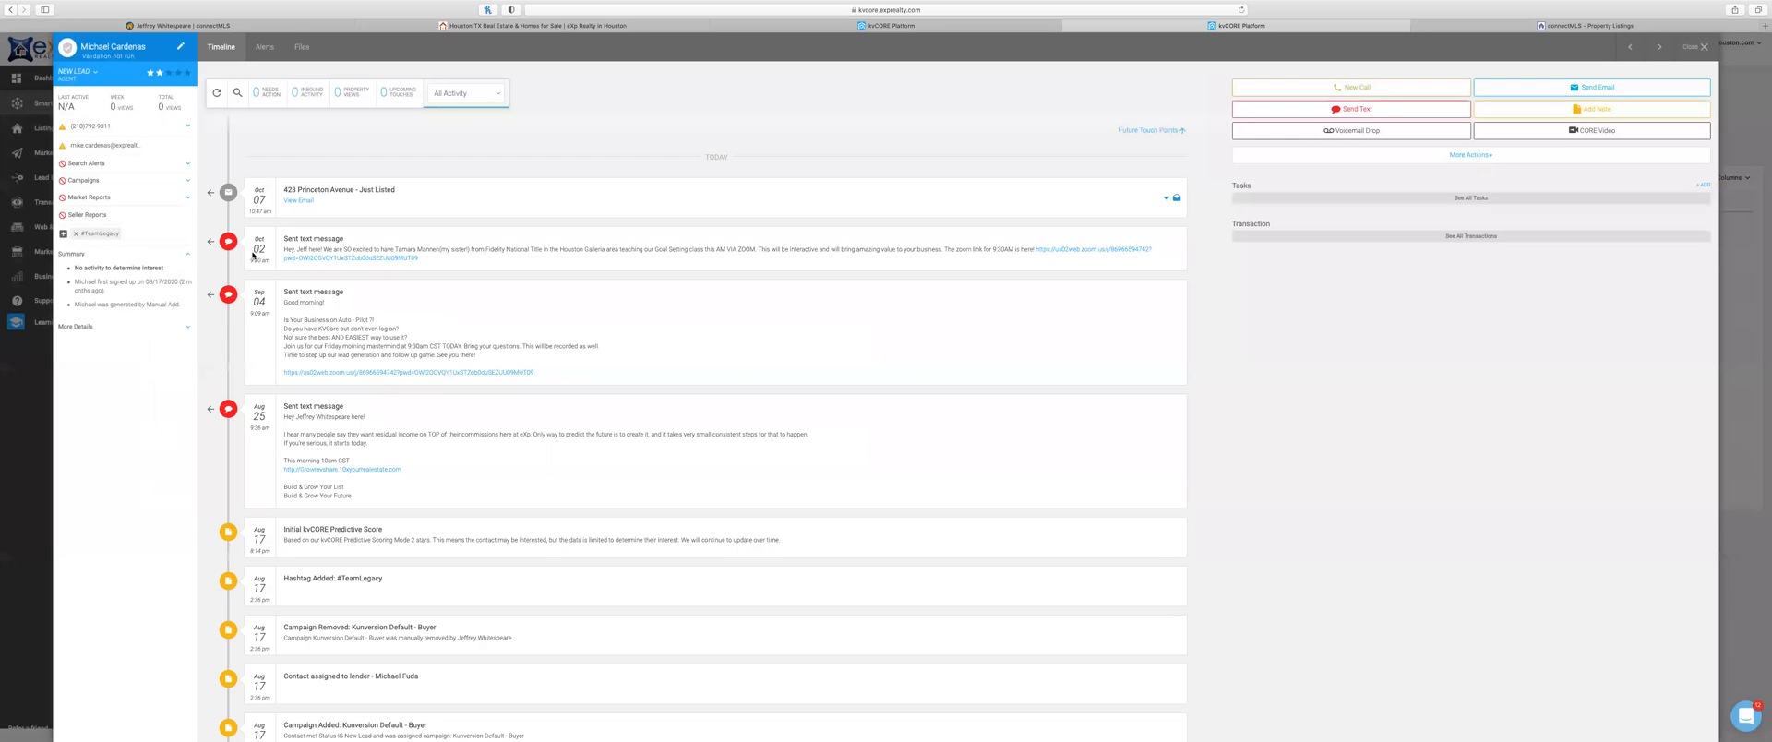
left_click(477, 101)
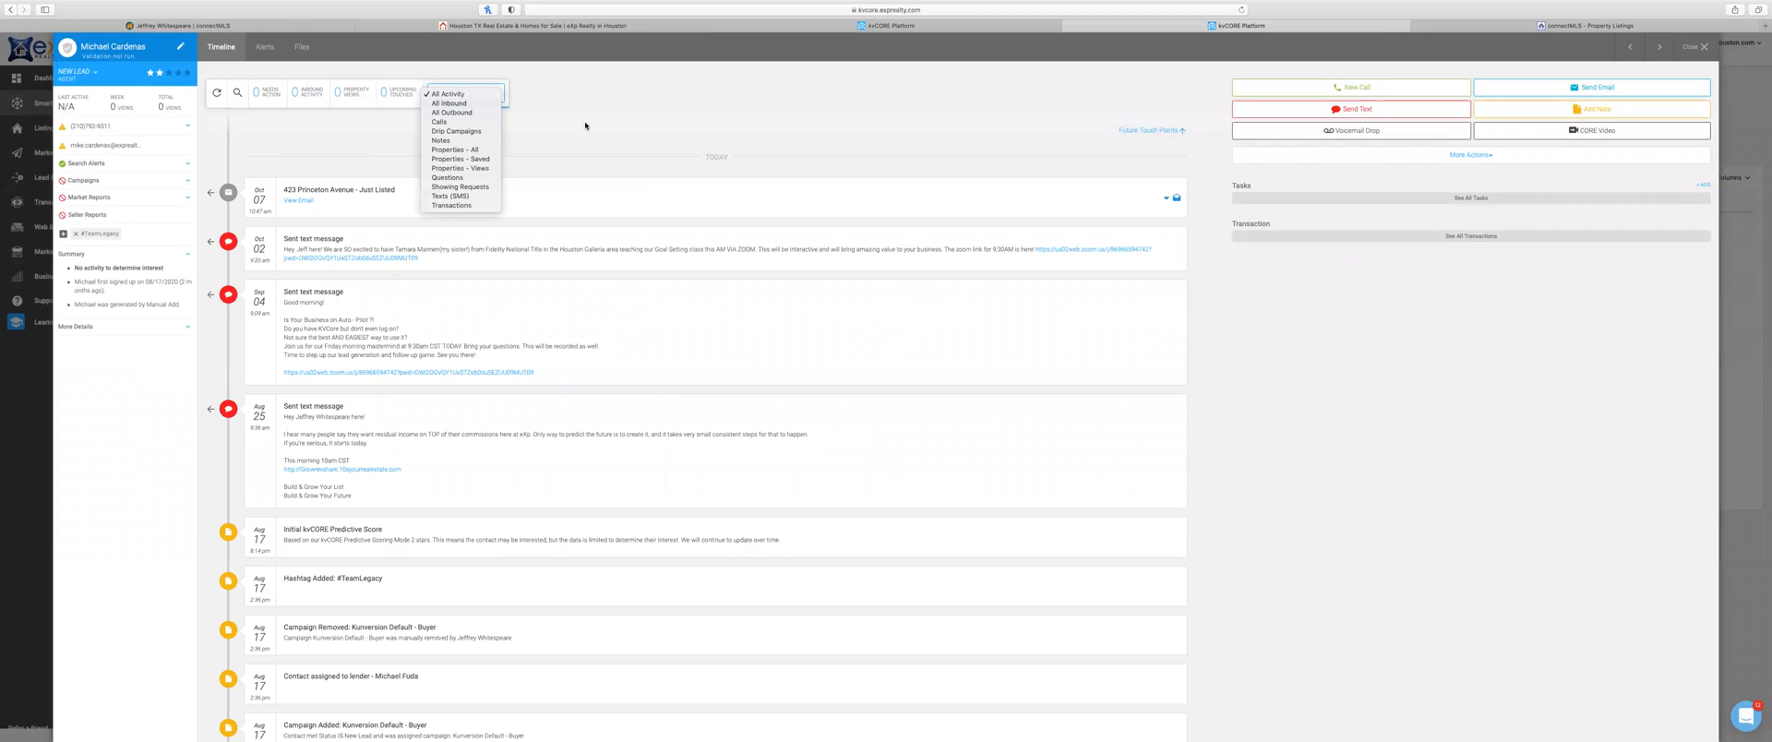
left_click(609, 209)
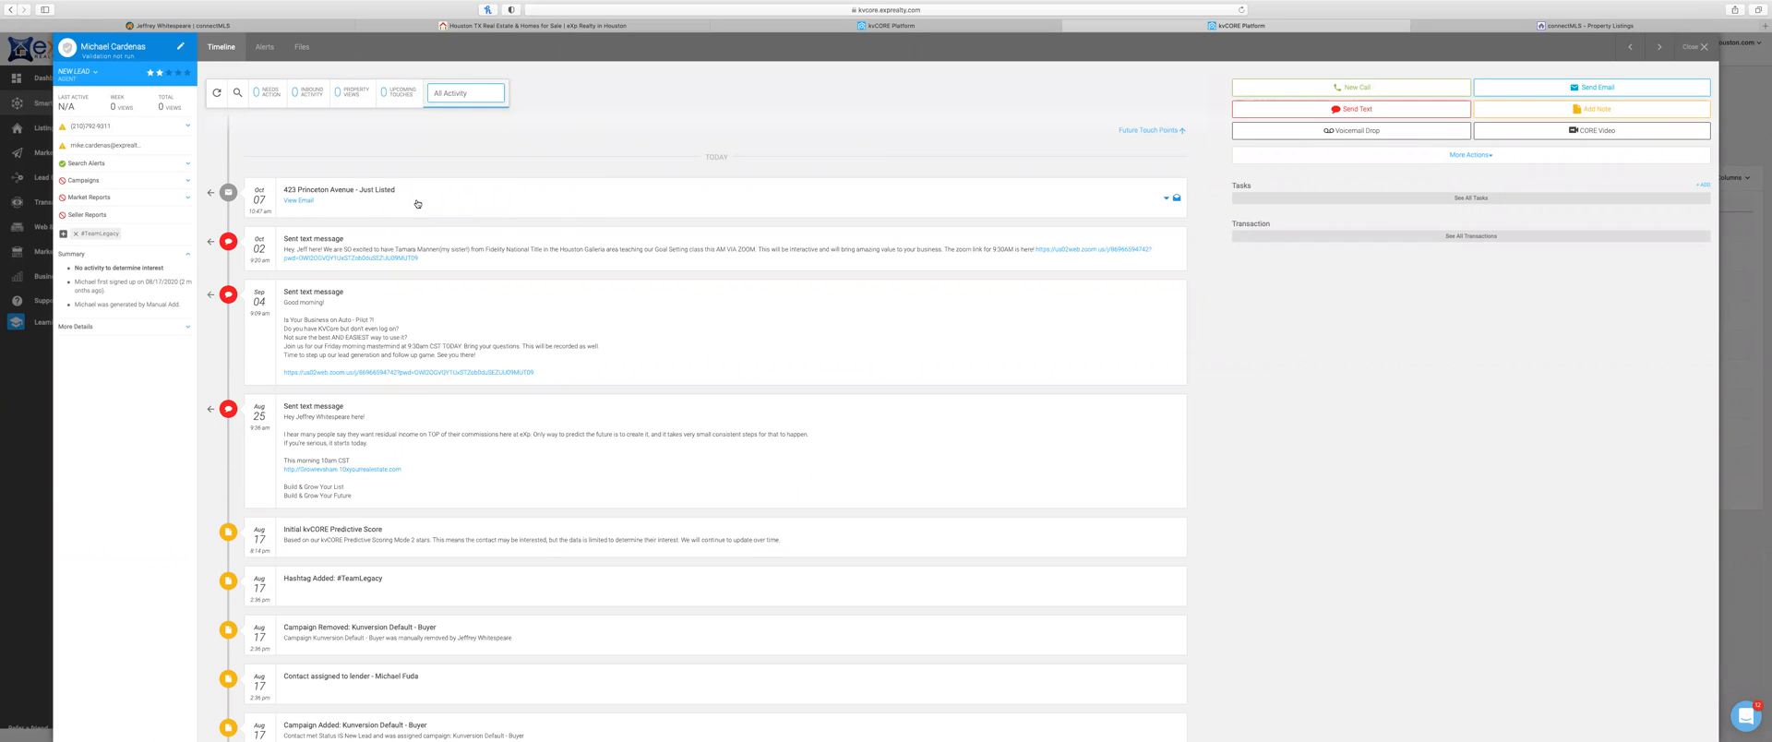
left_click(298, 200)
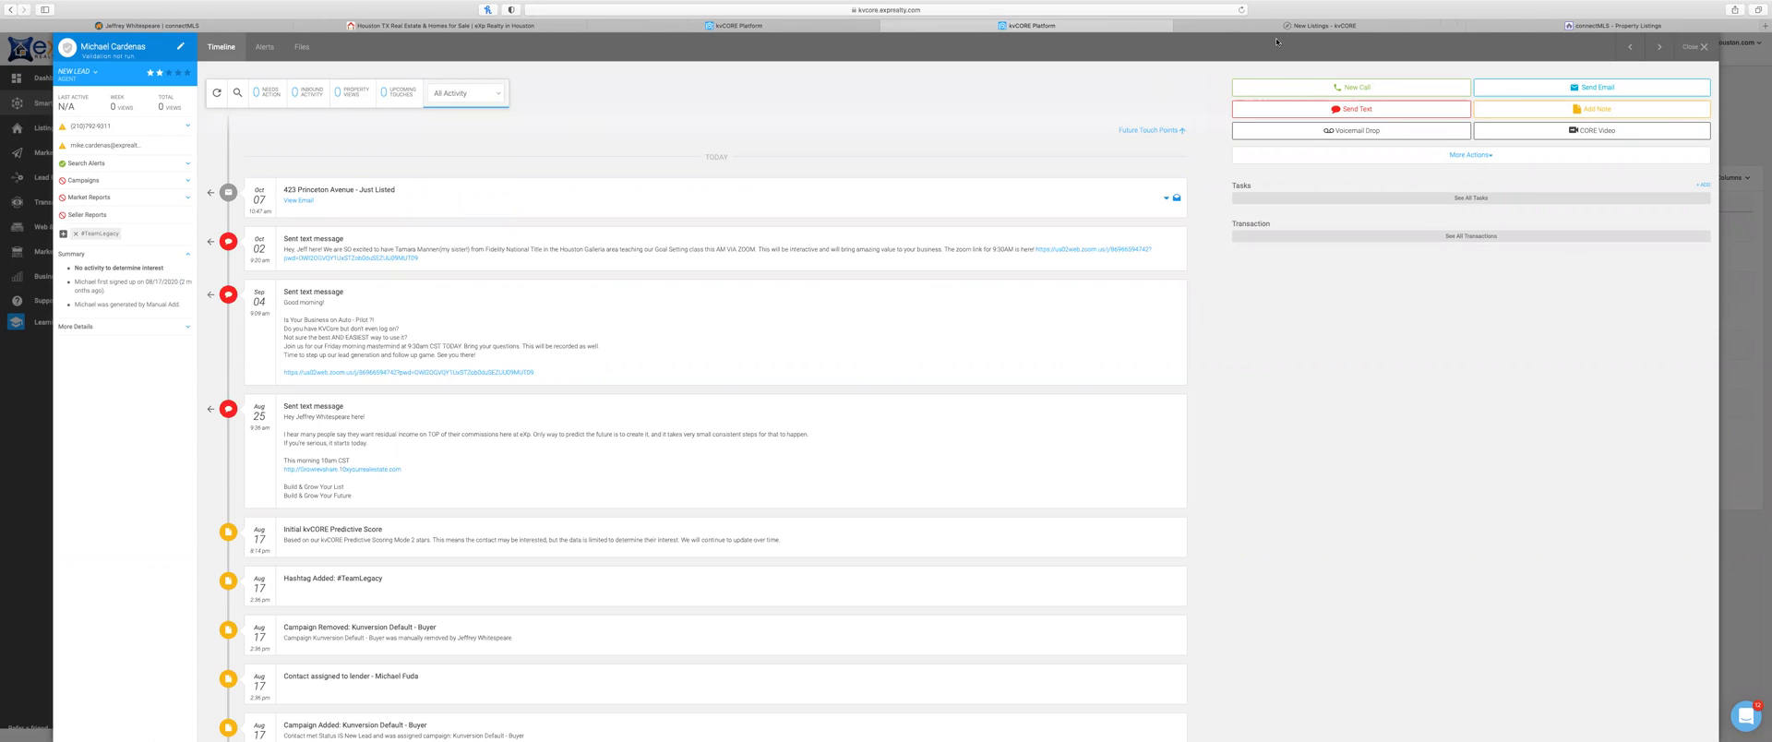
left_click(1305, 28)
scroll(797, 228, "down", 3)
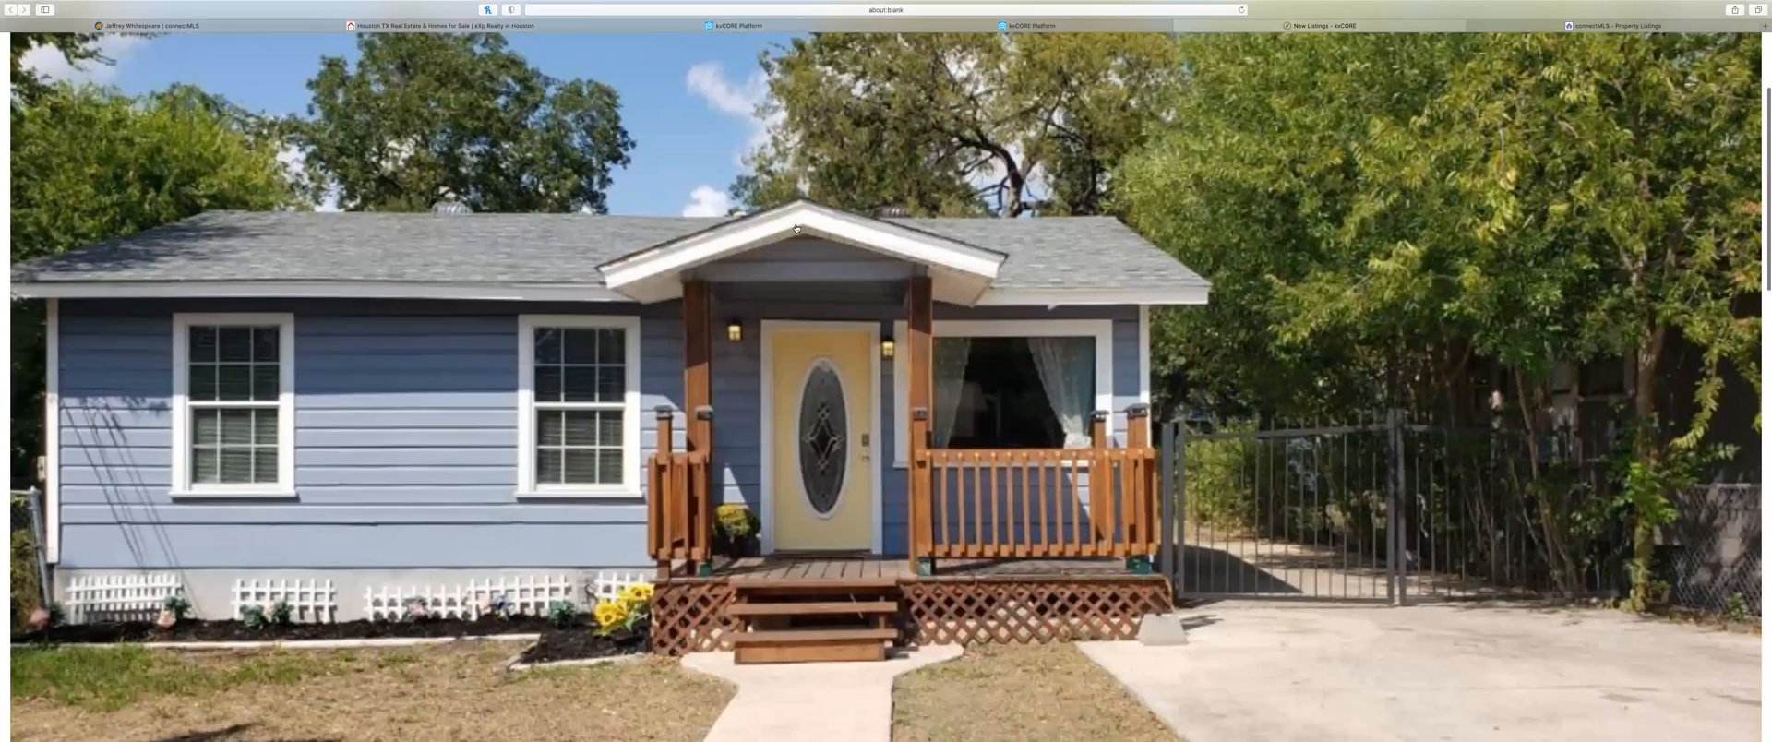
scroll(796, 228, "down", 10)
scroll(796, 228, "up", 15)
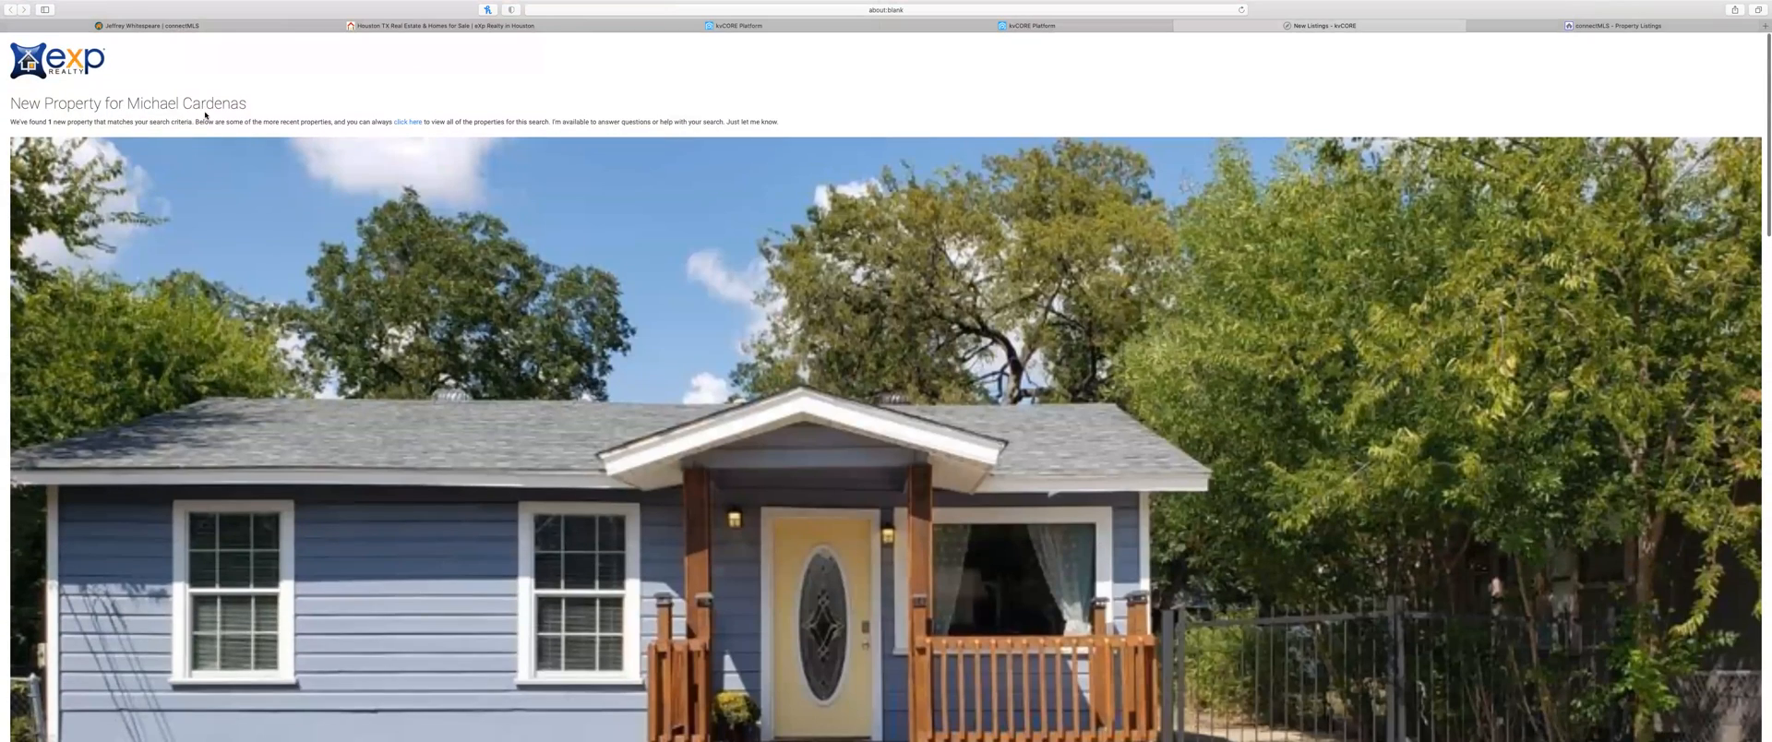
scroll(591, 319, "down", 3)
scroll(663, 355, "down", 15)
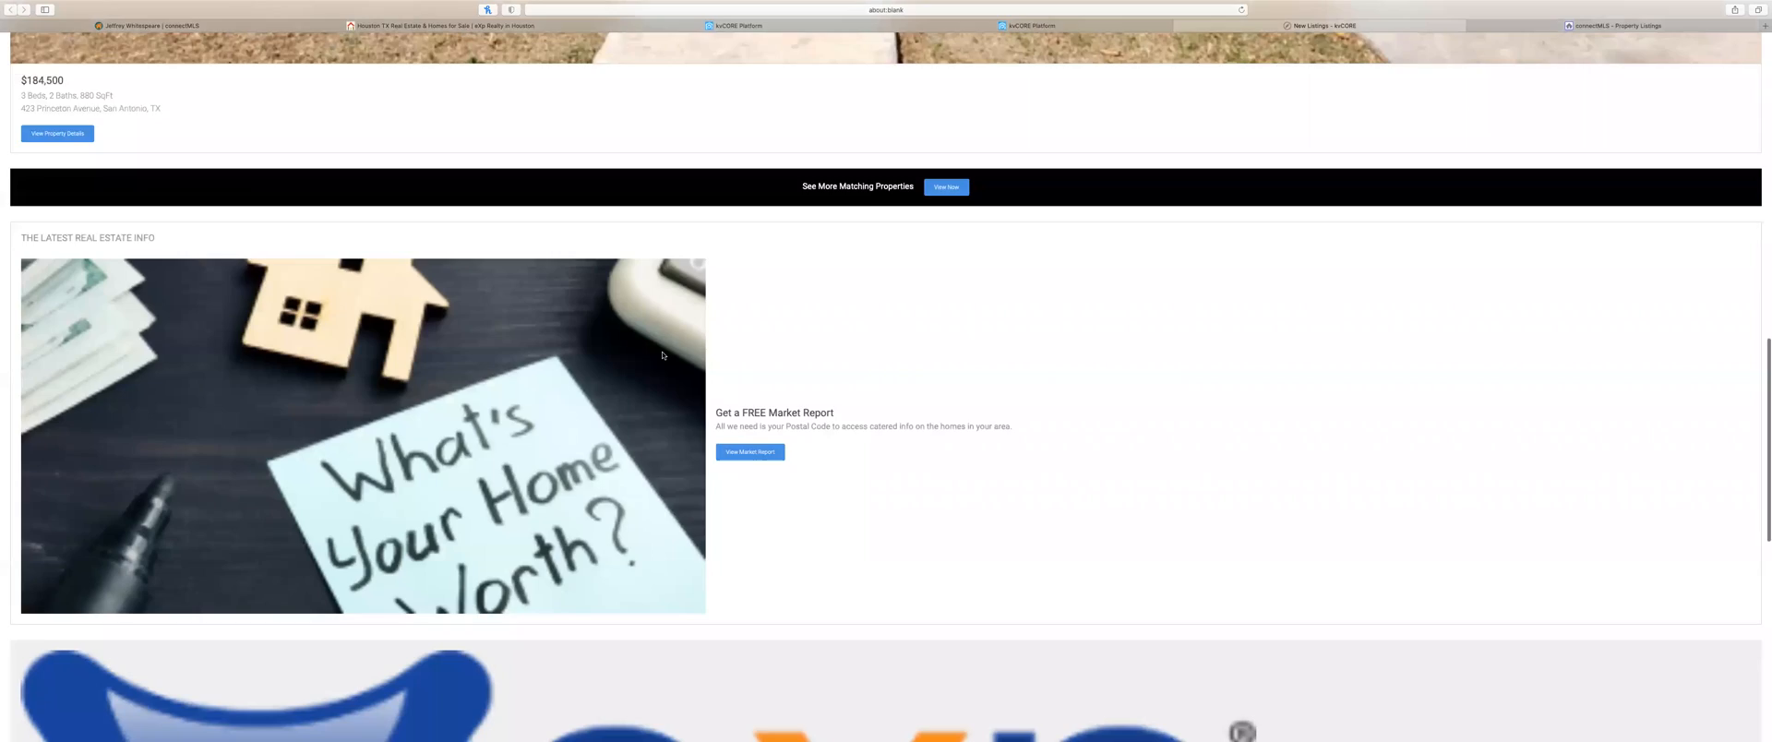
scroll(662, 356, "up", 15)
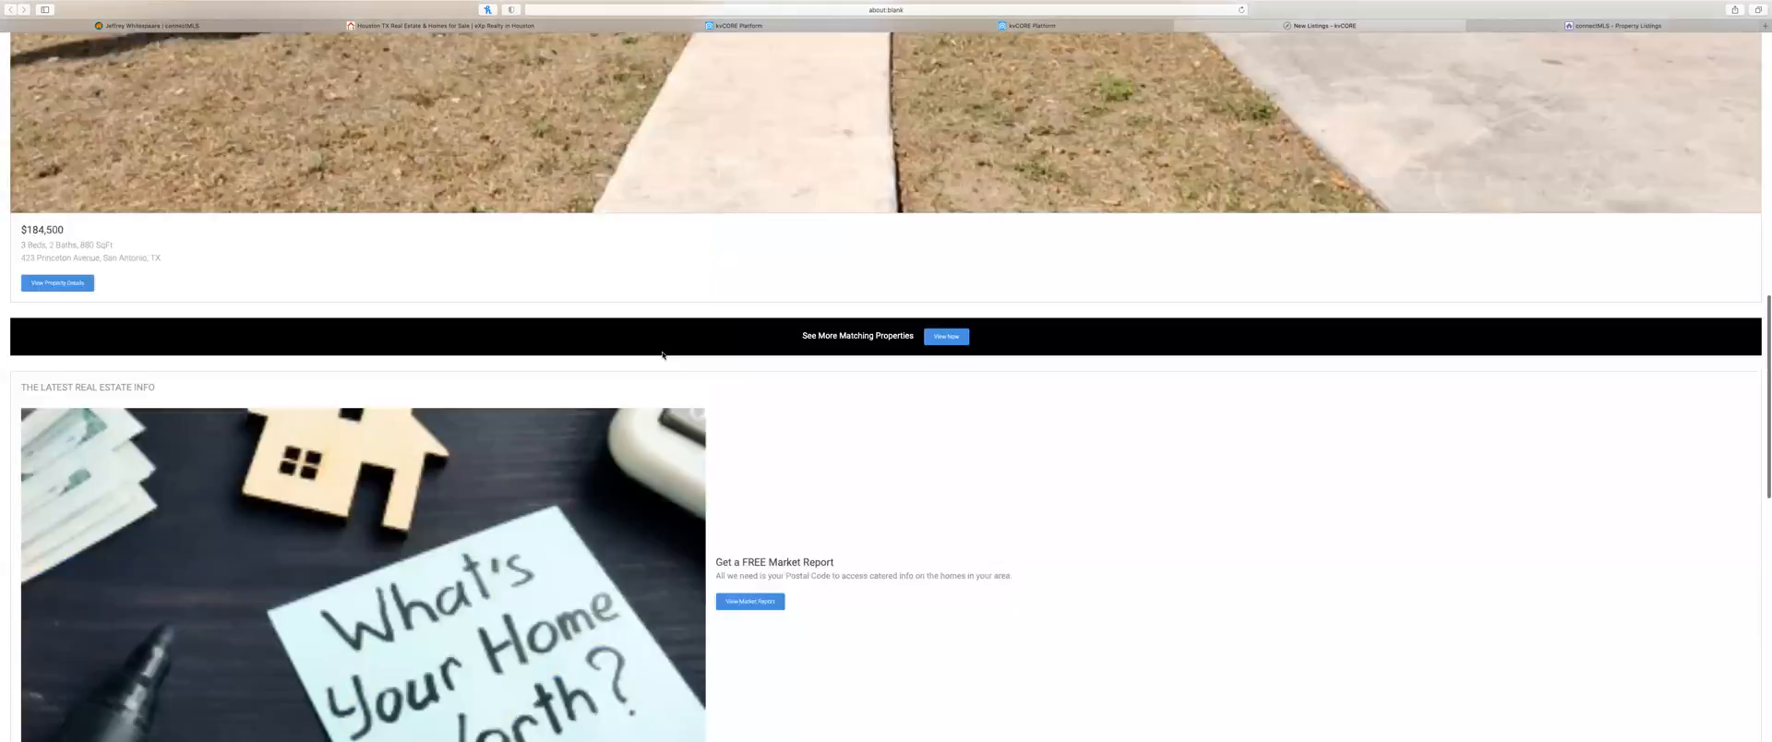
scroll(662, 355, "down", 16)
scroll(662, 356, "up", 16)
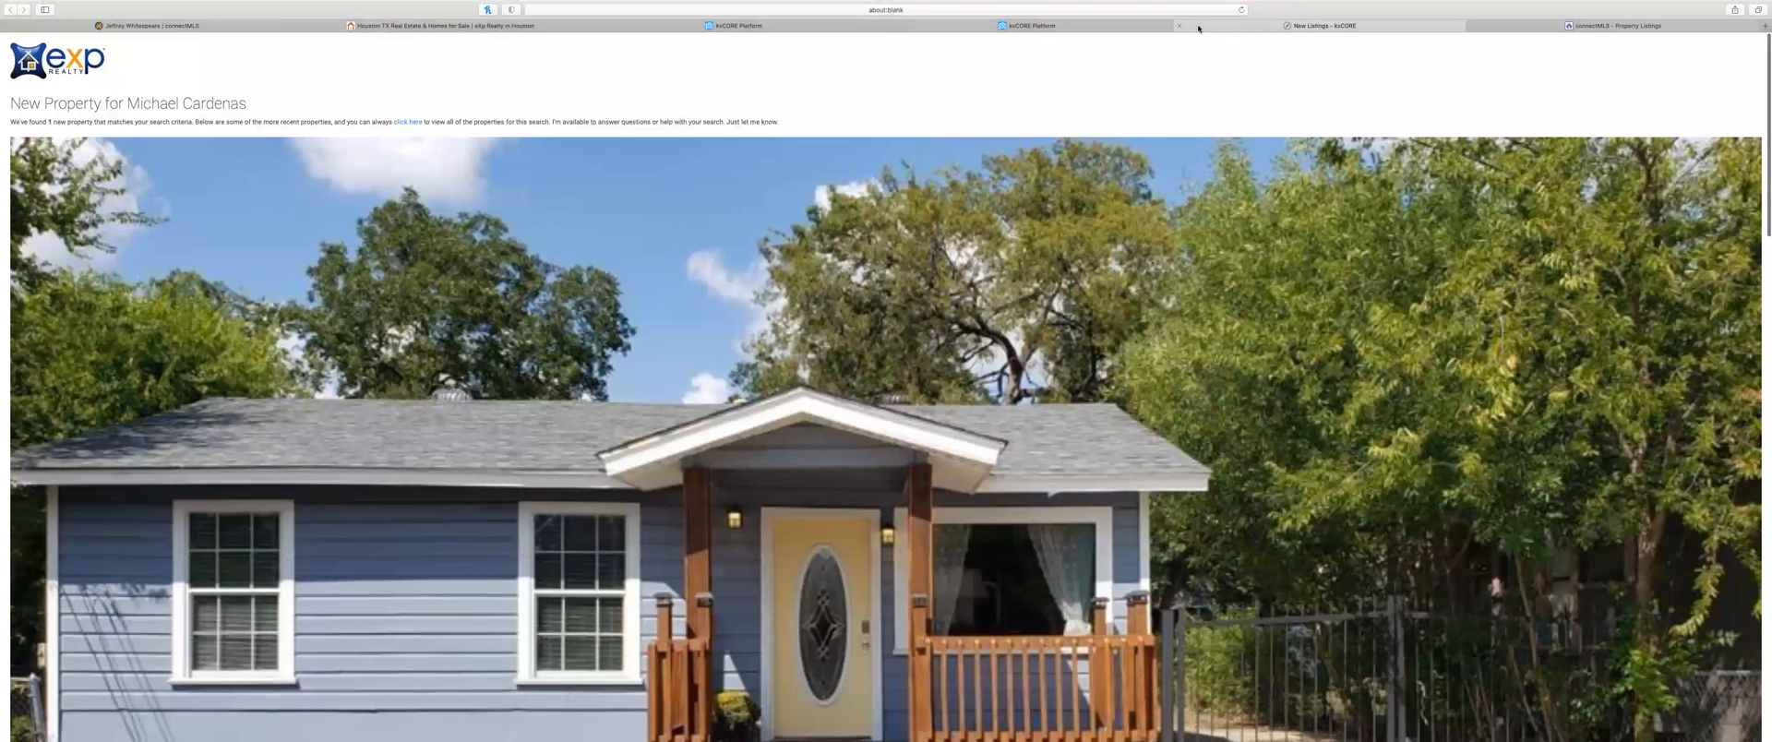
left_click(1181, 26)
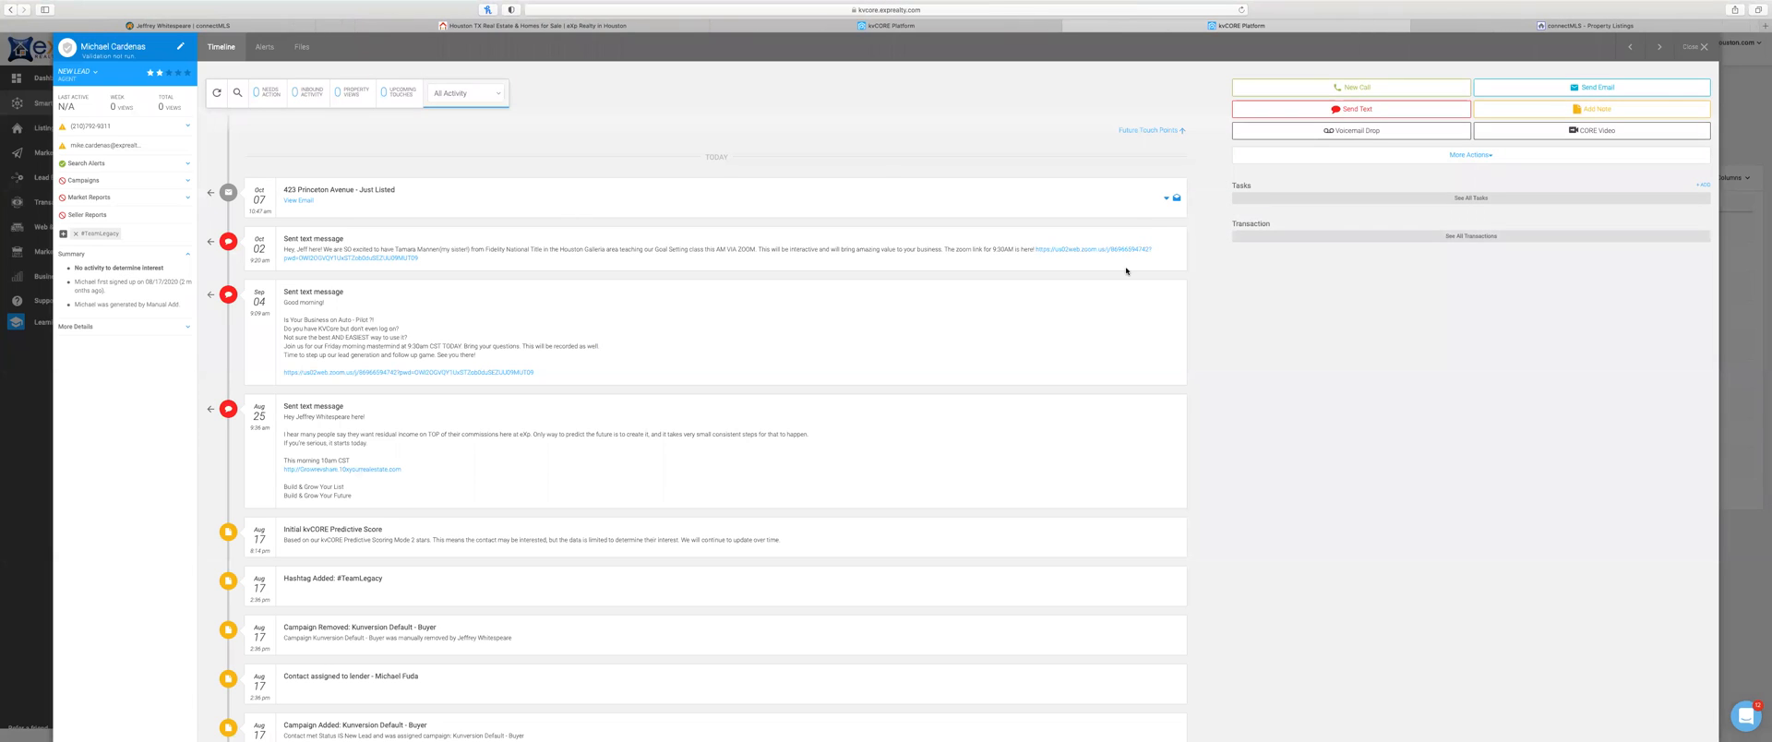
Step: Look over the contact's activity timeline and close the contact's detail record
scroll(376, 356, "down", 2)
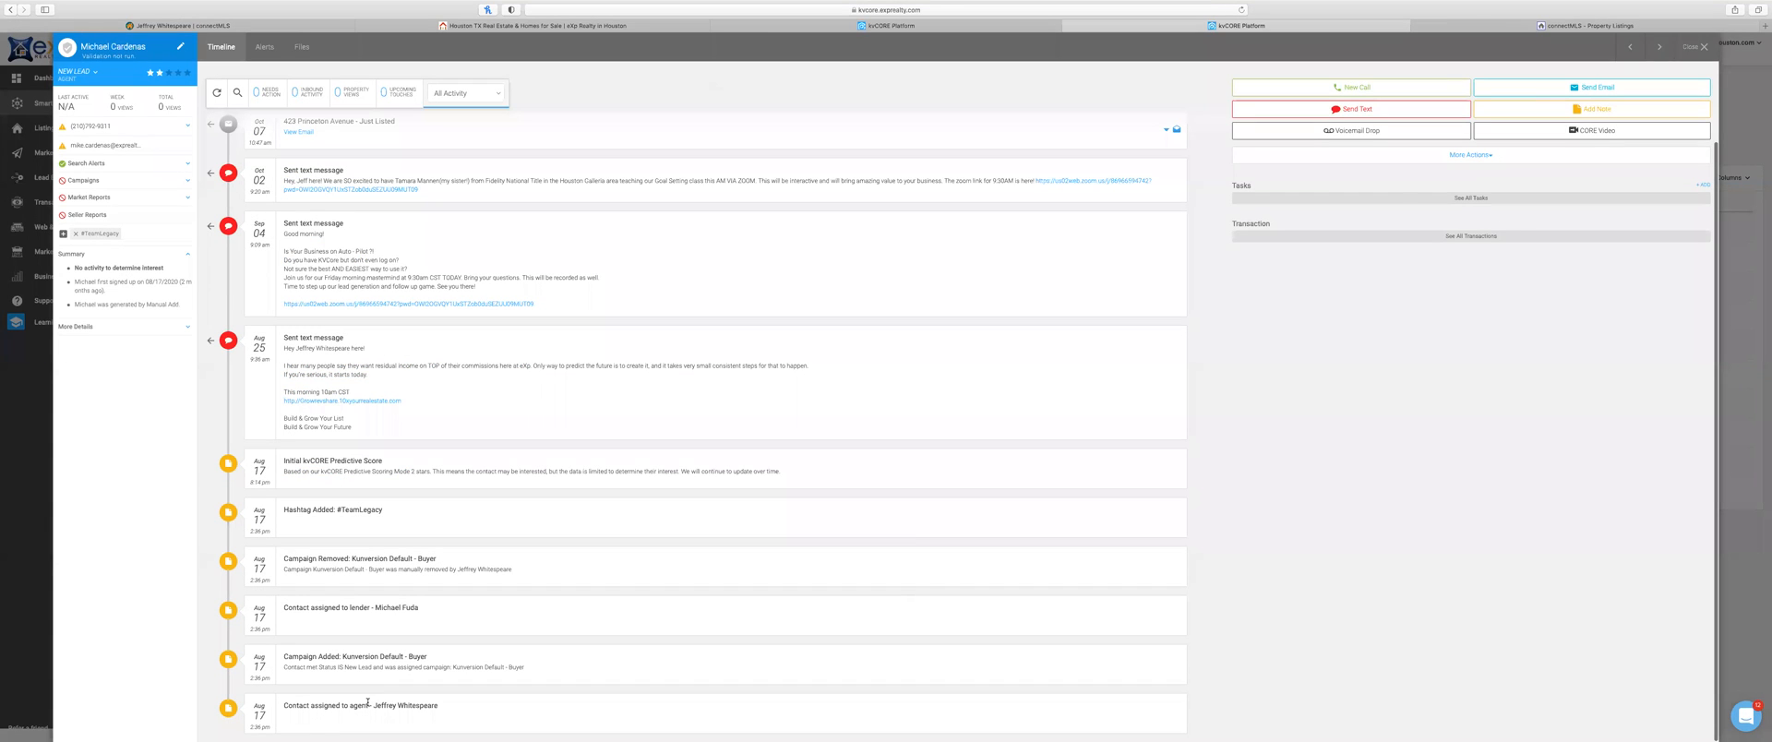
scroll(413, 568, "up", 2)
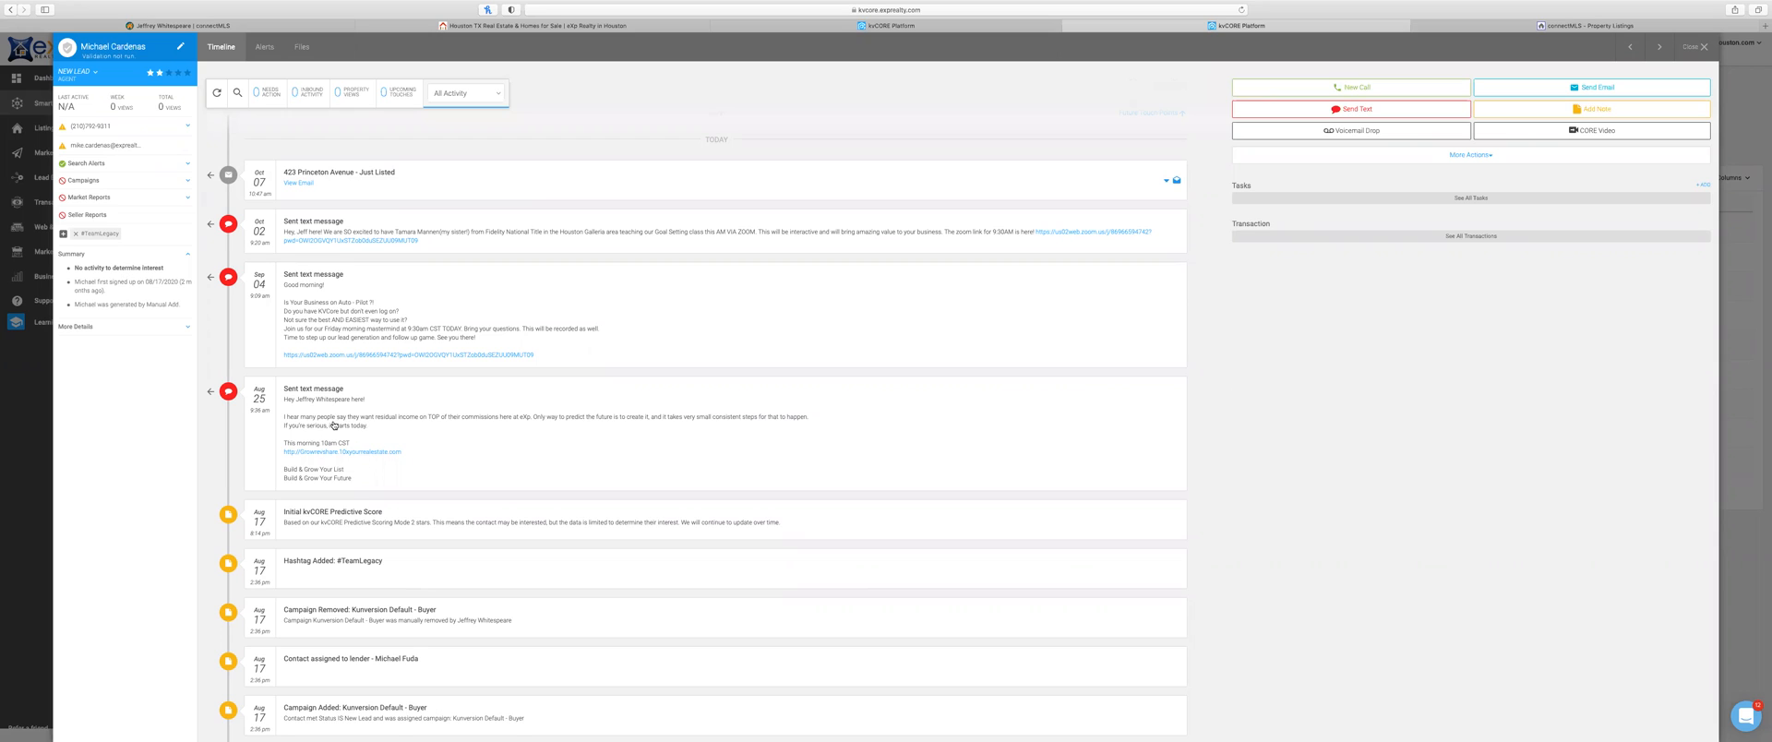
scroll(334, 424, "up", 1)
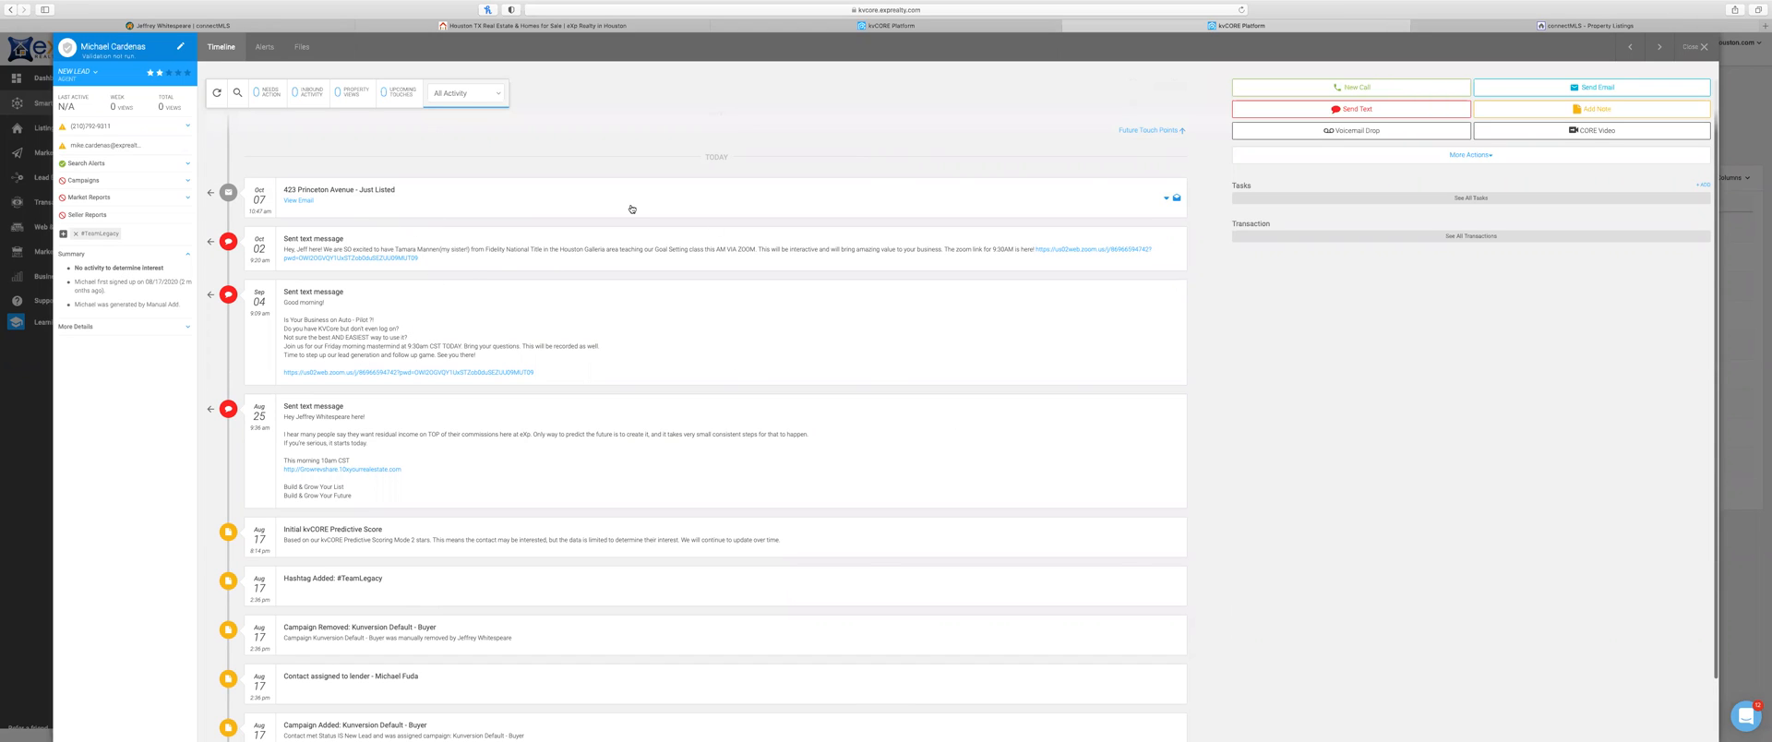
left_click(1699, 46)
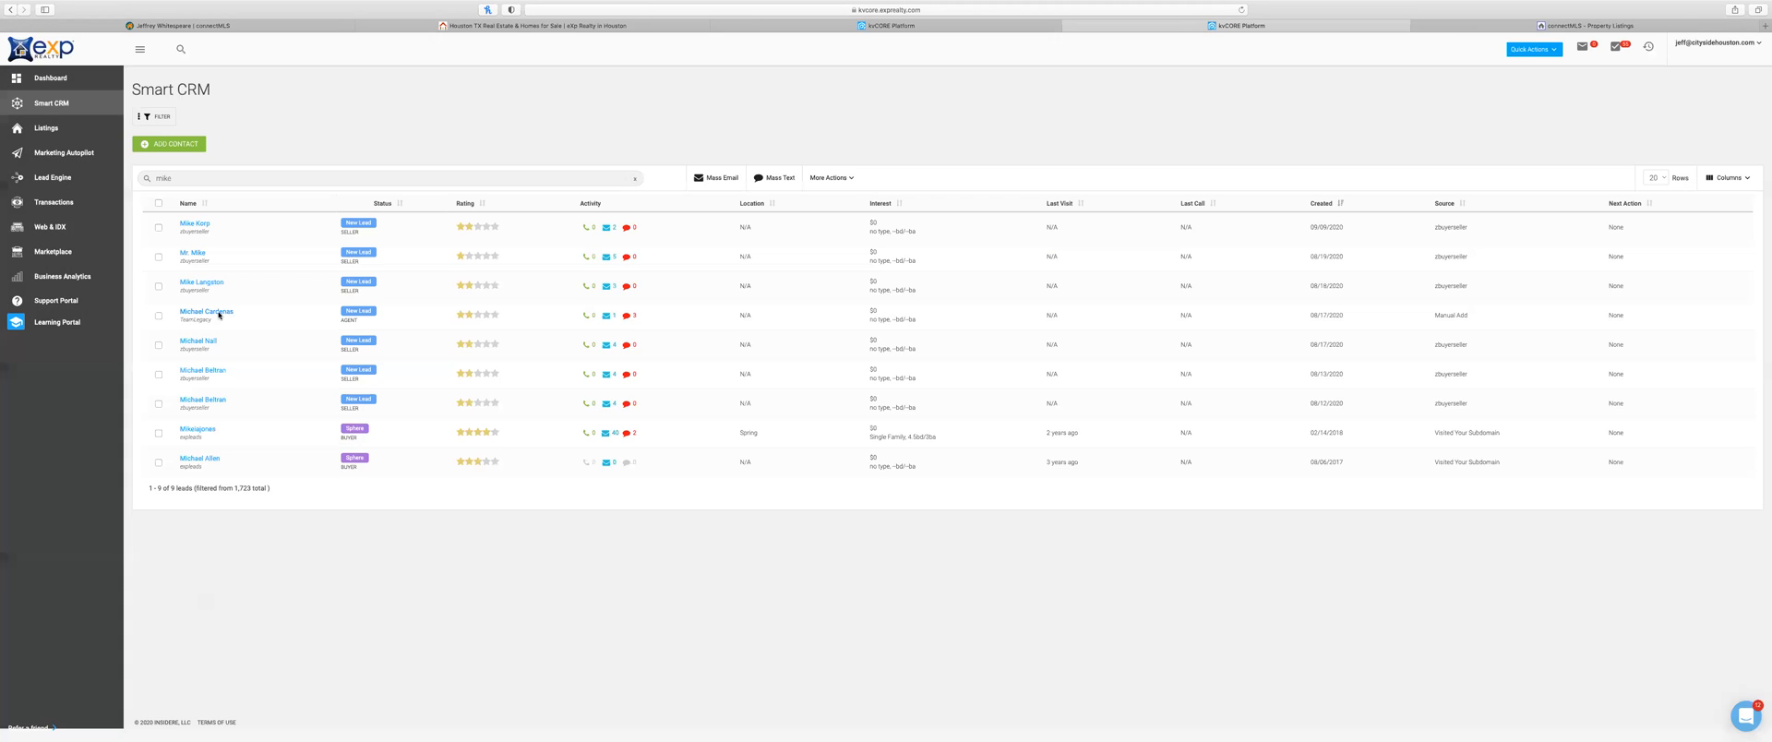
Step: Reopen the lead, set Alert 1 to IN-ACTIVE on its Alerts tab, and close the record
left_click(219, 315)
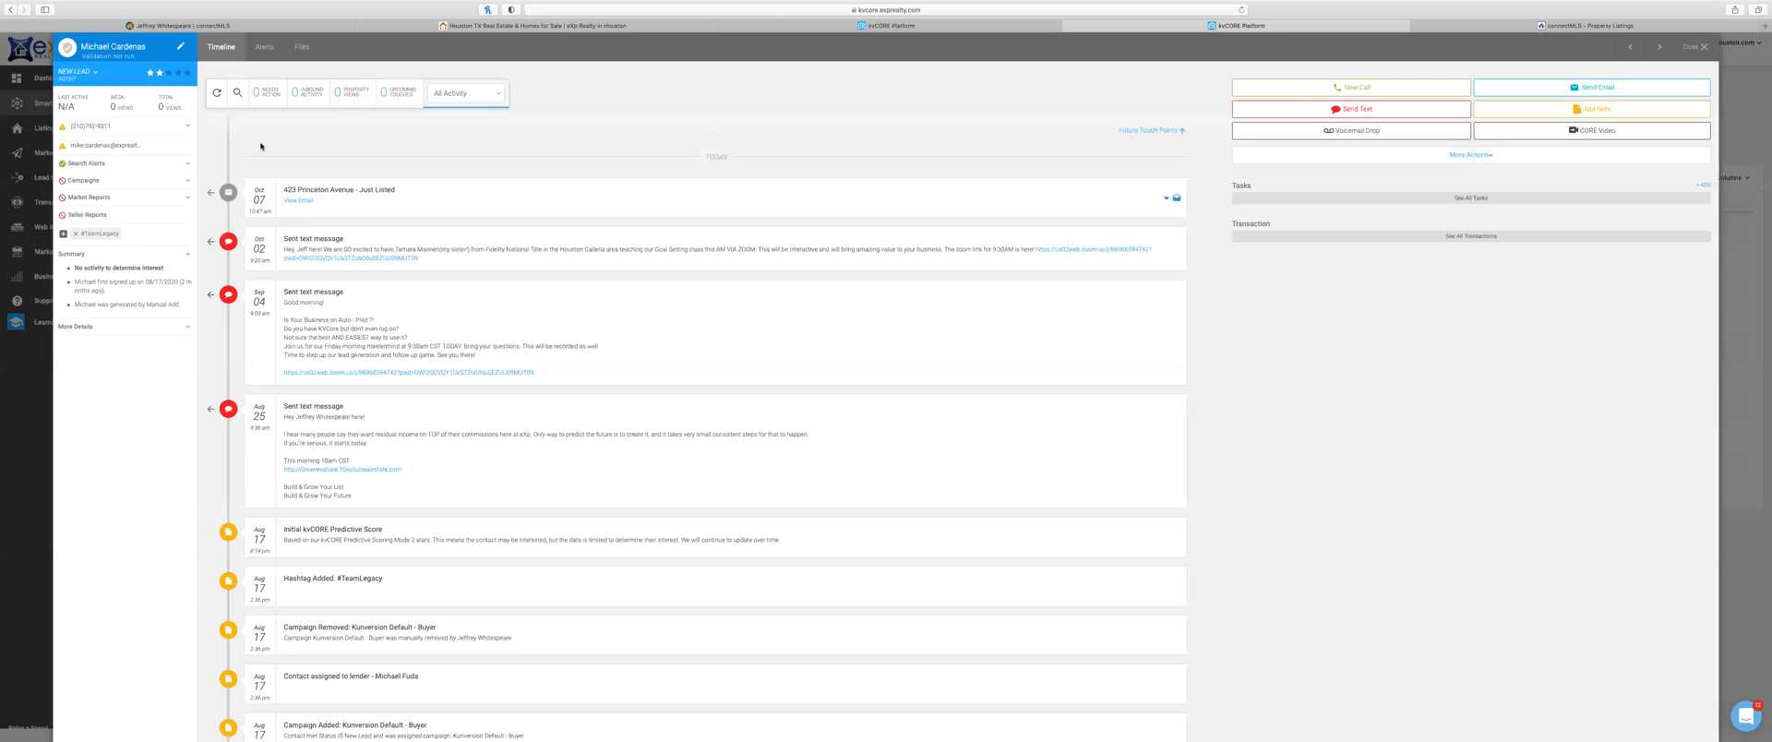
left_click(264, 46)
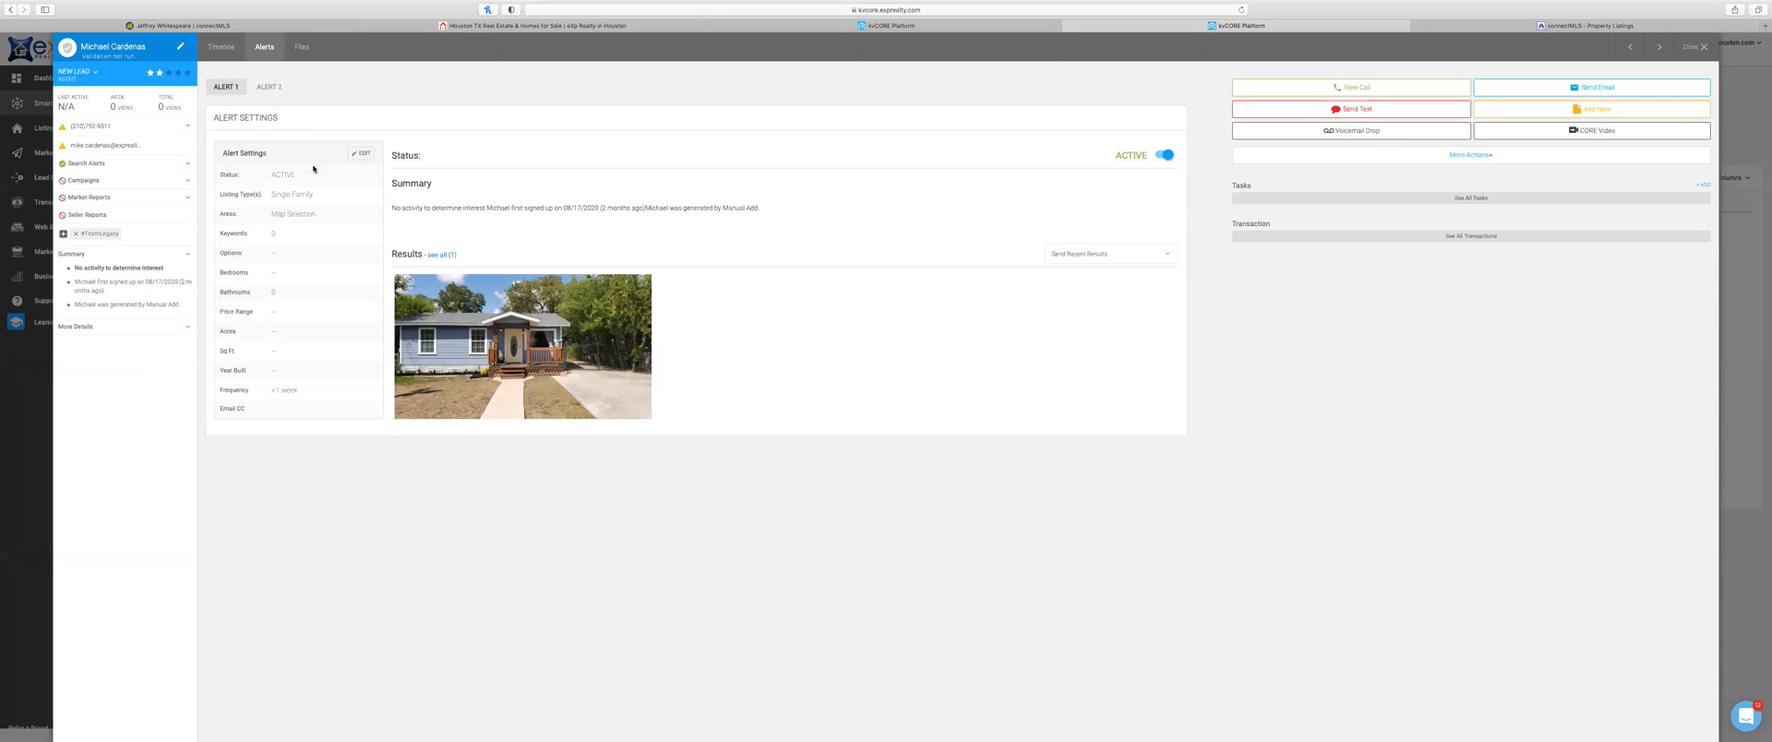
left_click(1167, 155)
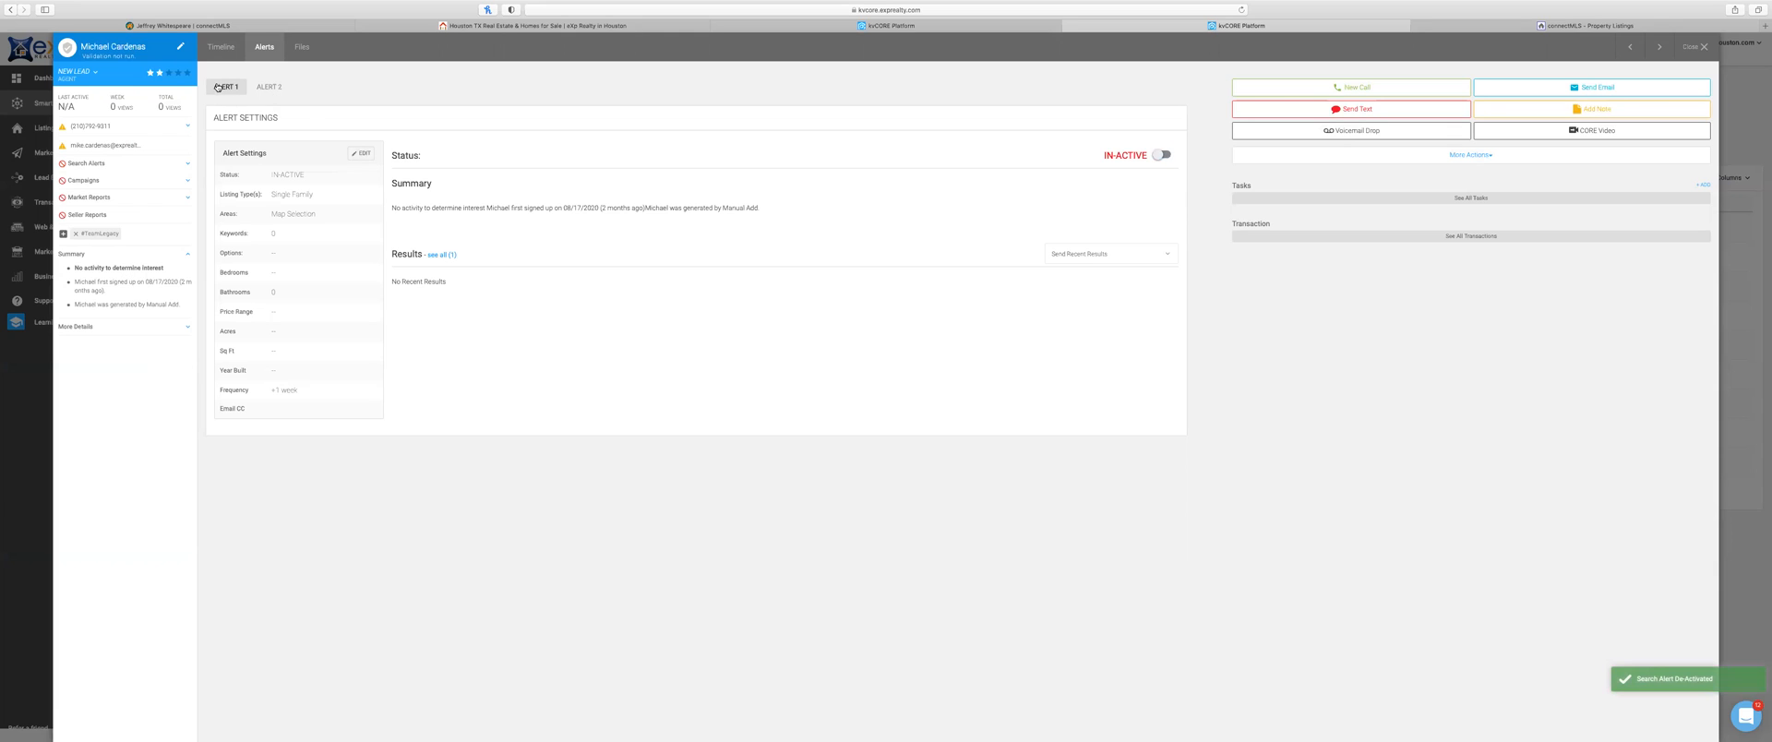
left_click(1694, 47)
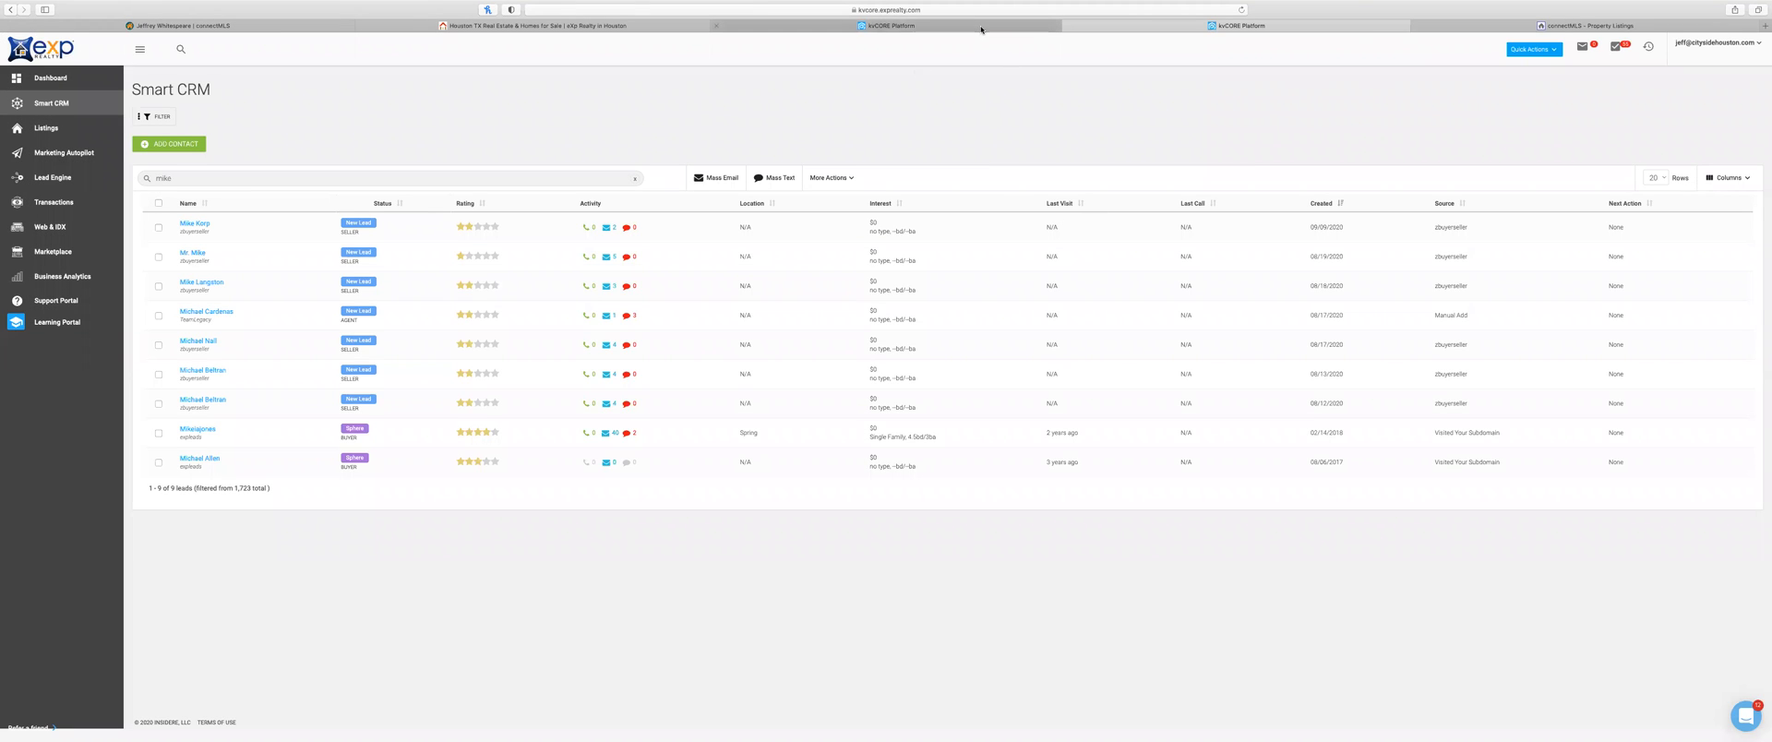
Step: Close the Houston TX Real Estate site tab and return to the connectMLS Lots & Acreage listings
left_click(222, 28)
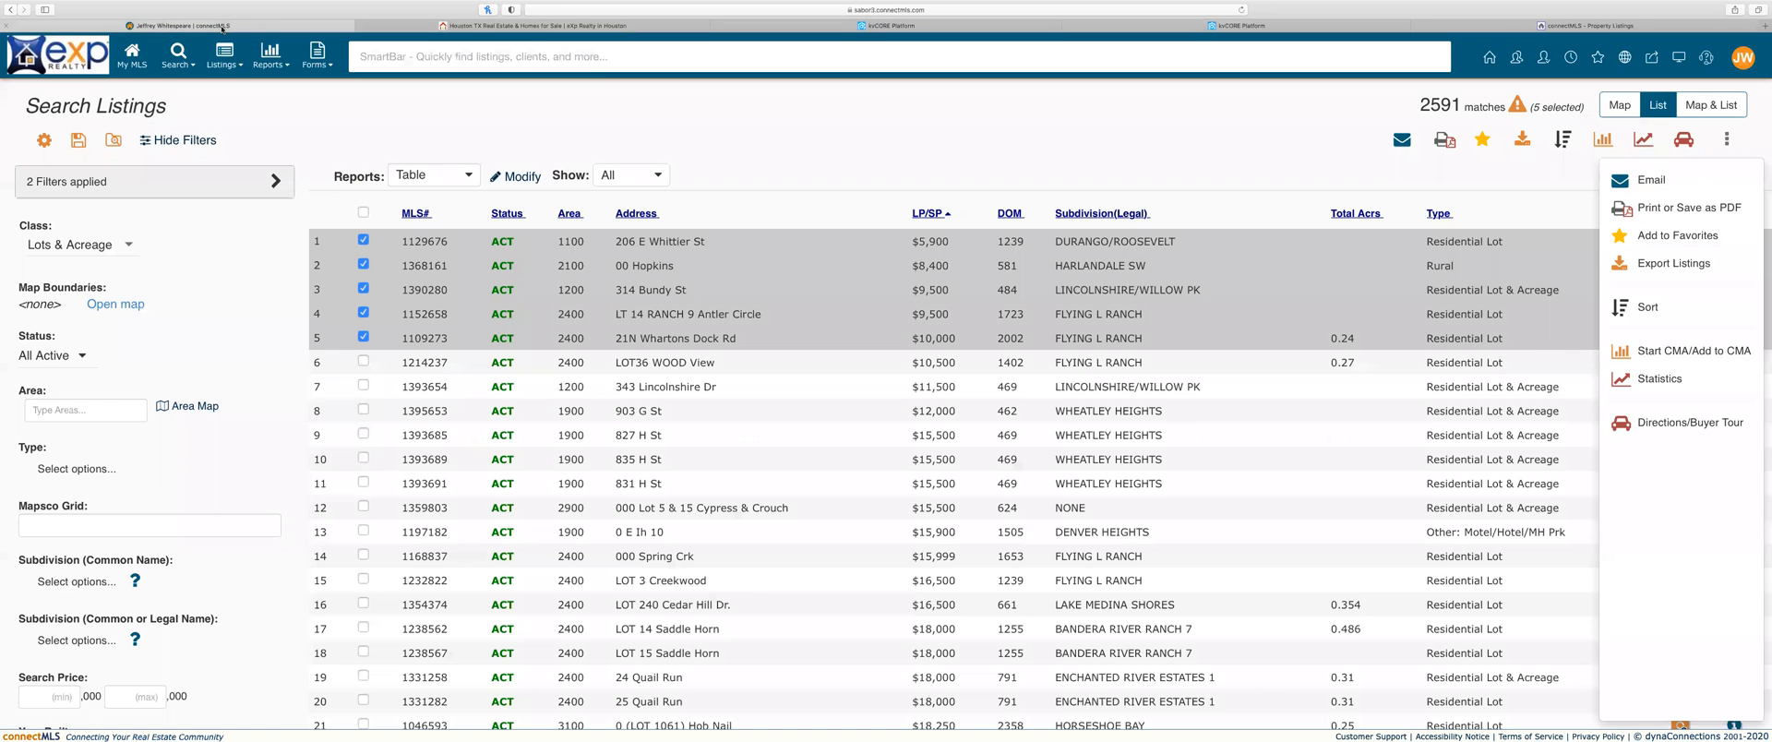
left_click(1237, 26)
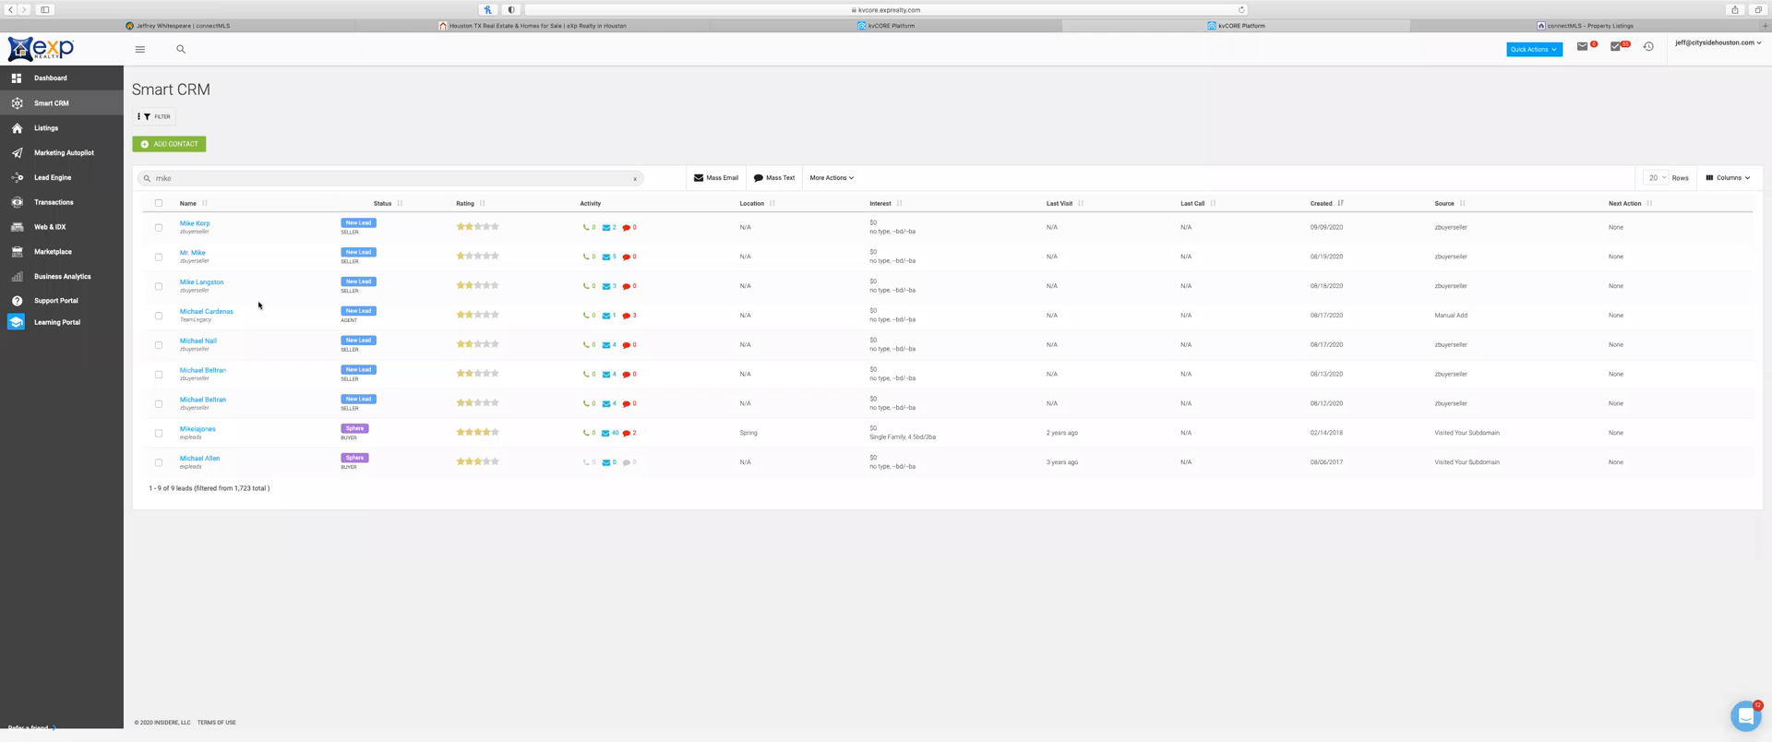
left_click(465, 29)
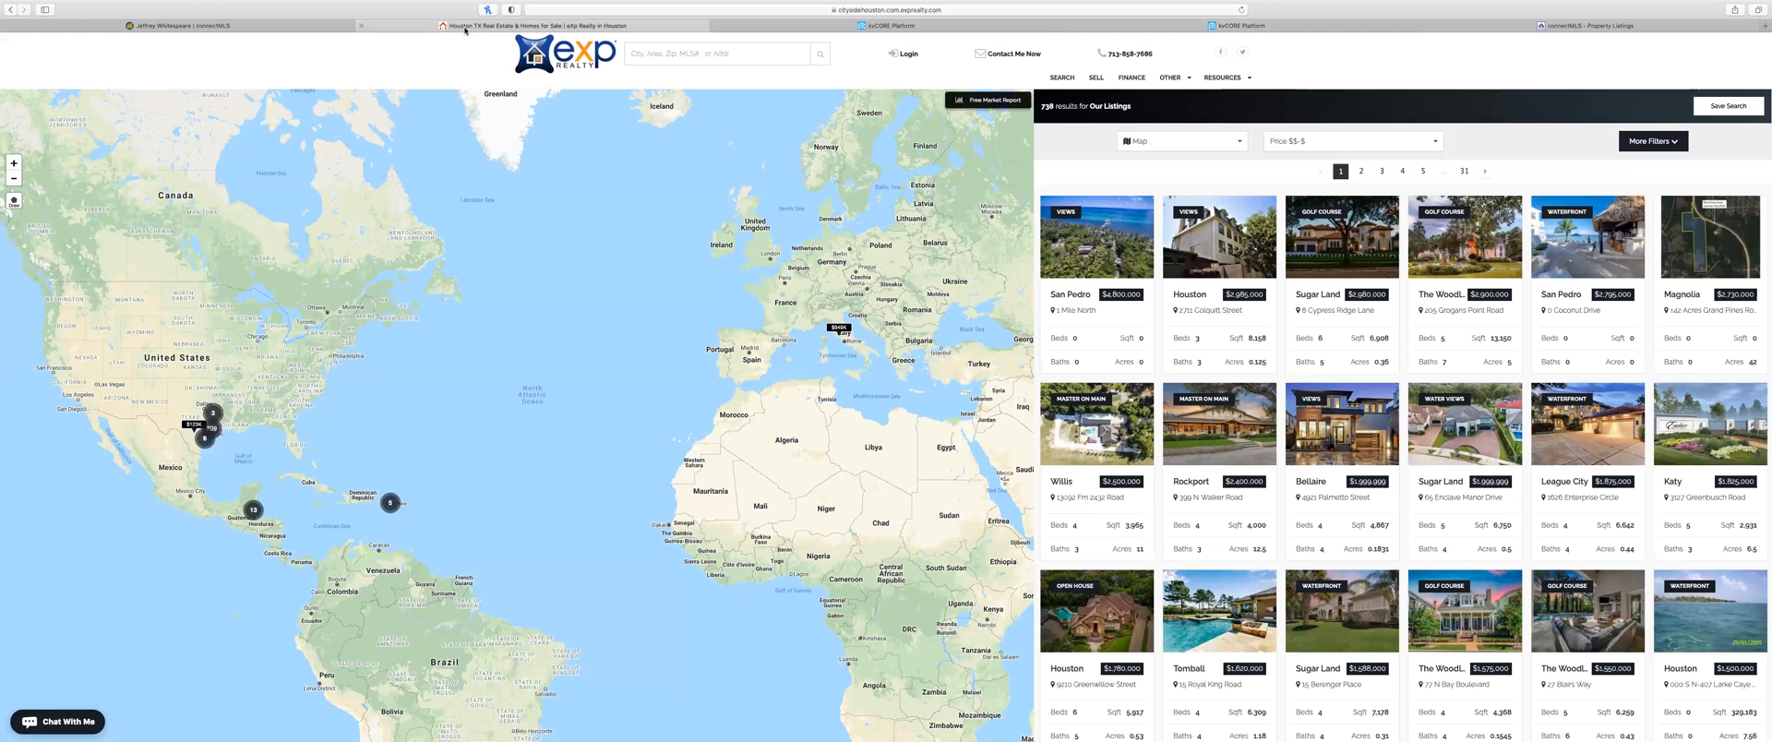
left_click(359, 25)
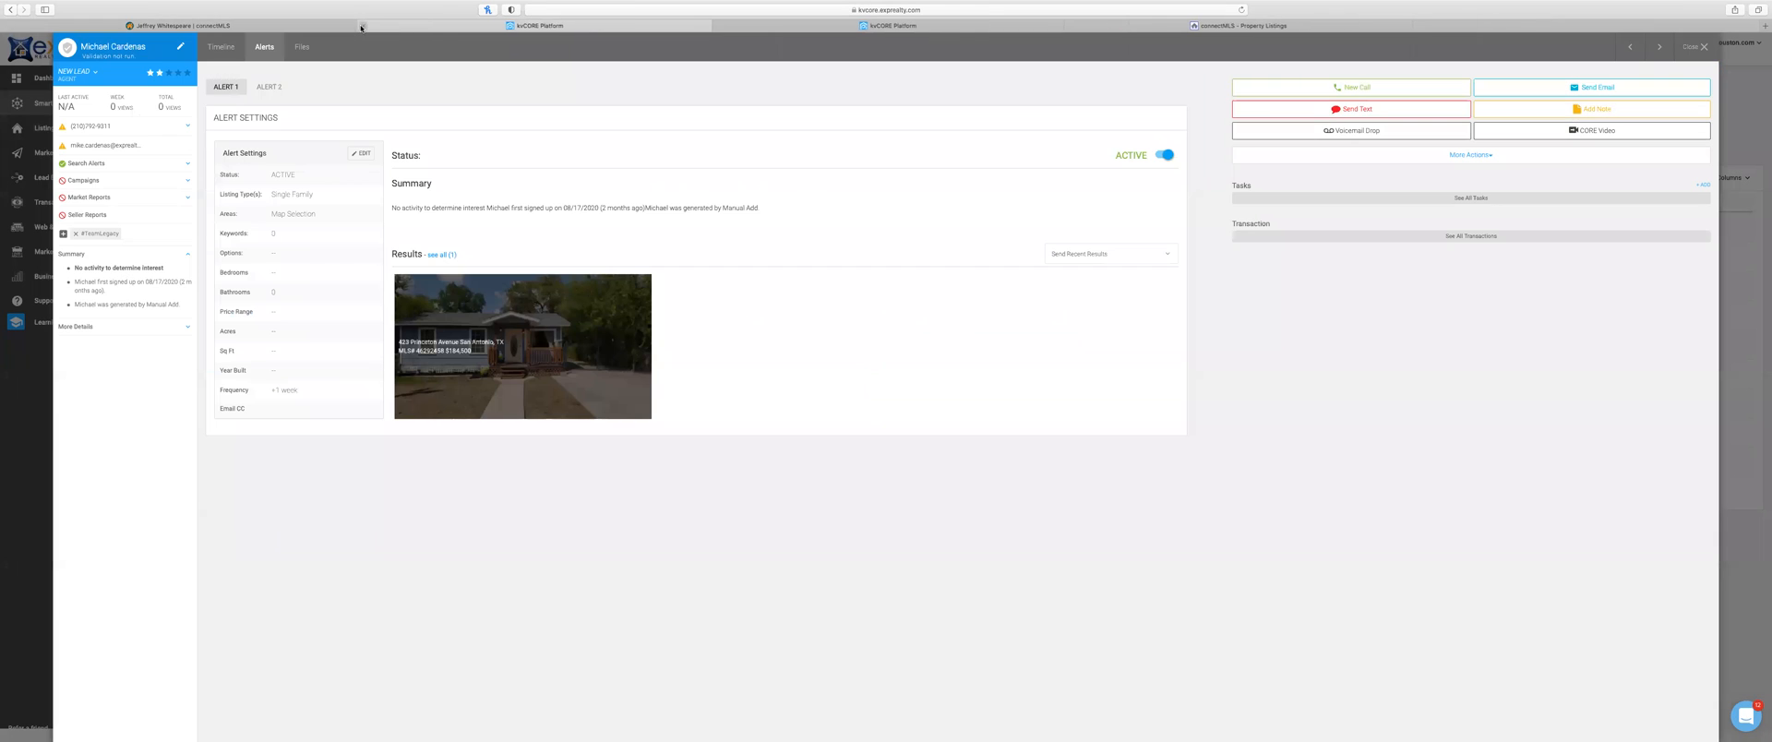
left_click(353, 28)
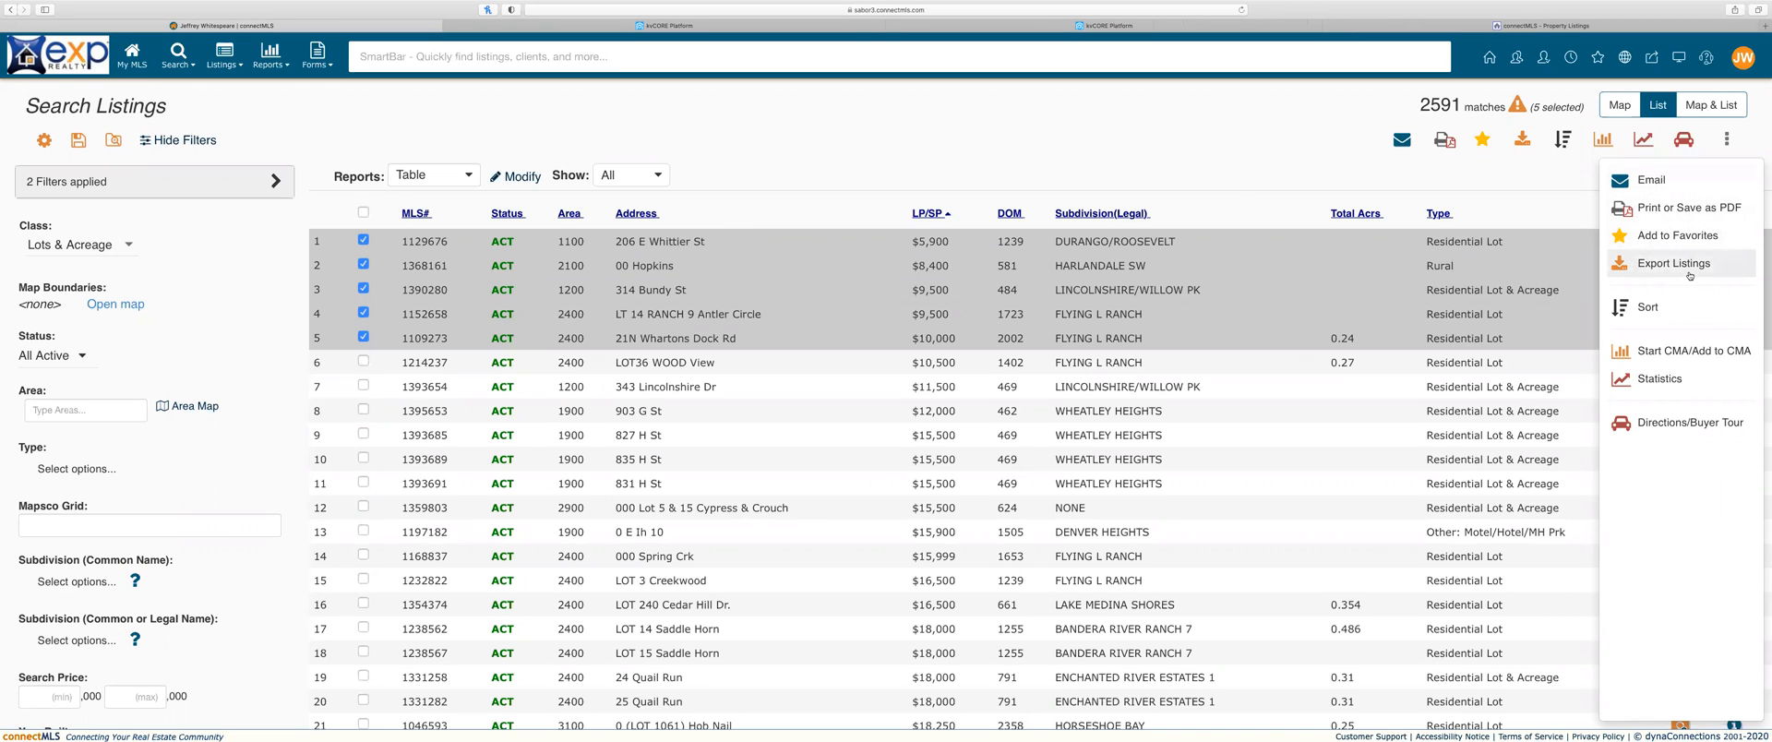
Step: Choose Email for the five checked lots and review the Email Listings dialog's default message template
left_click(1652, 179)
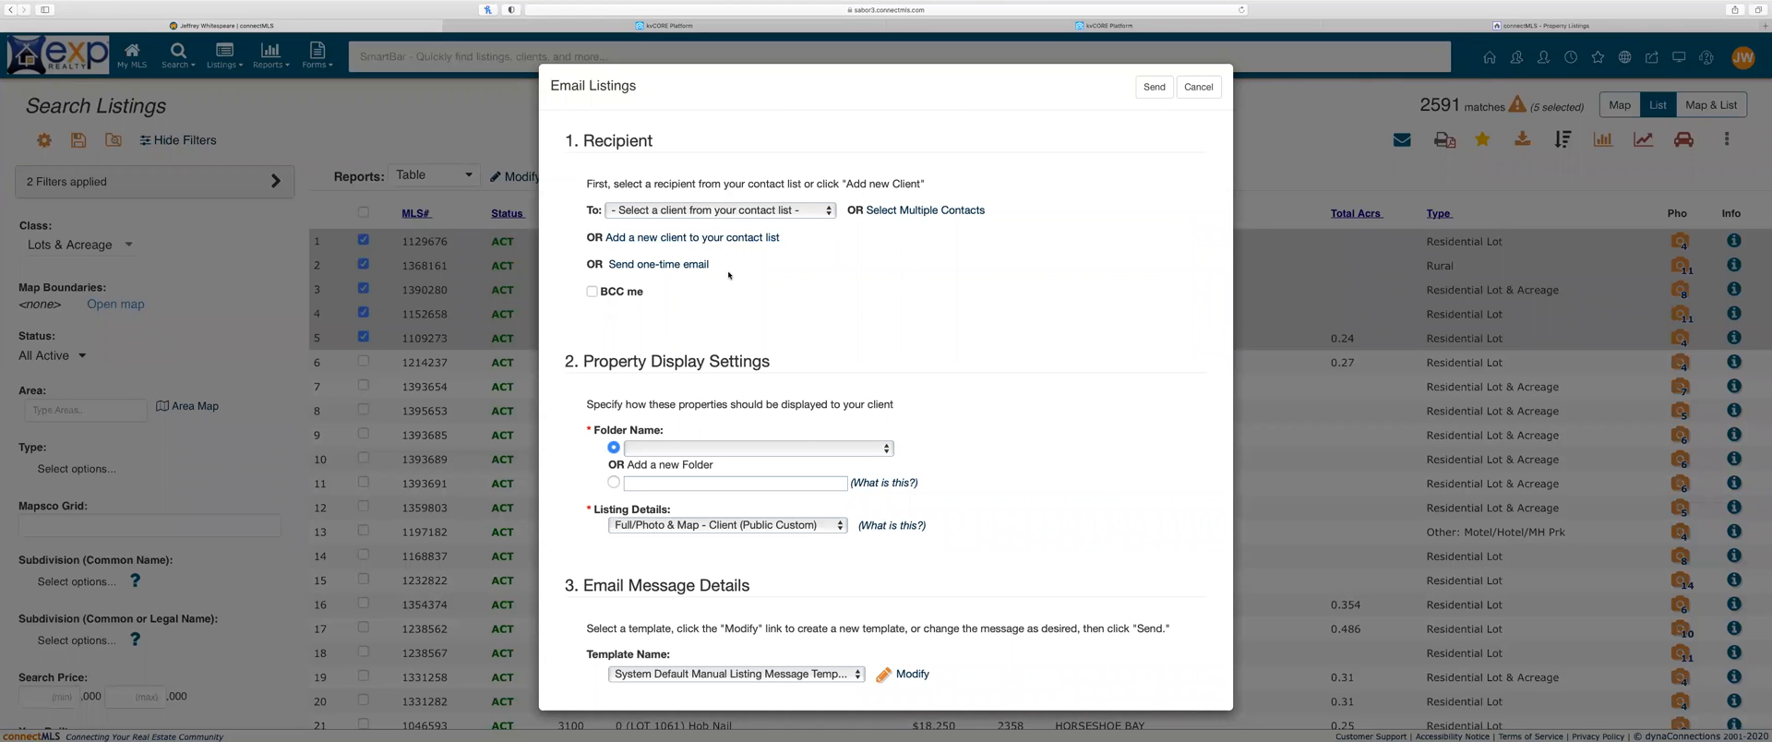
scroll(729, 275, "down", 3)
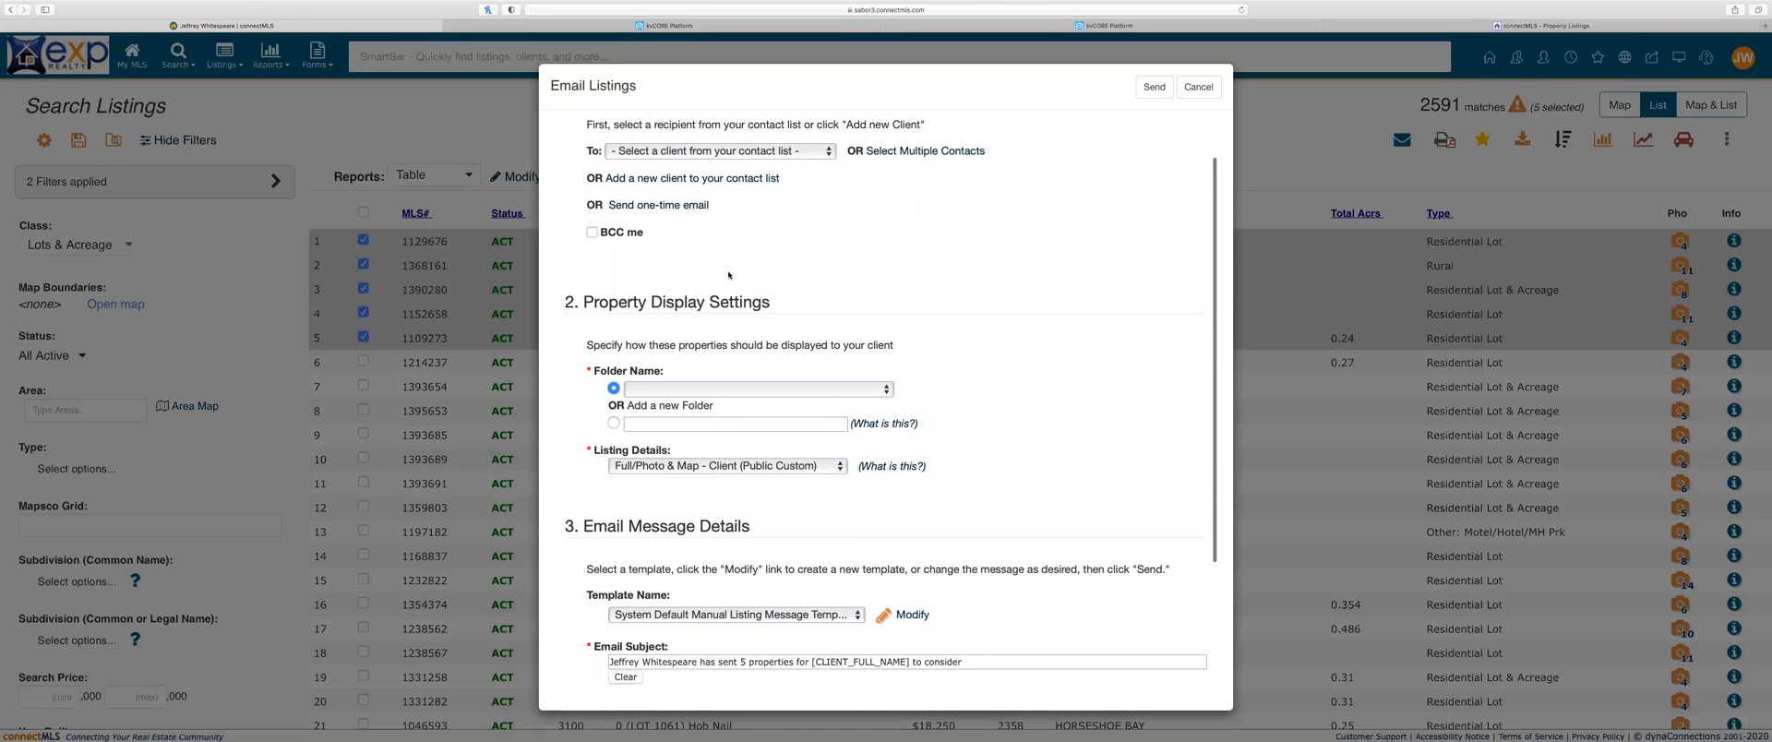
scroll(729, 276, "down", 1)
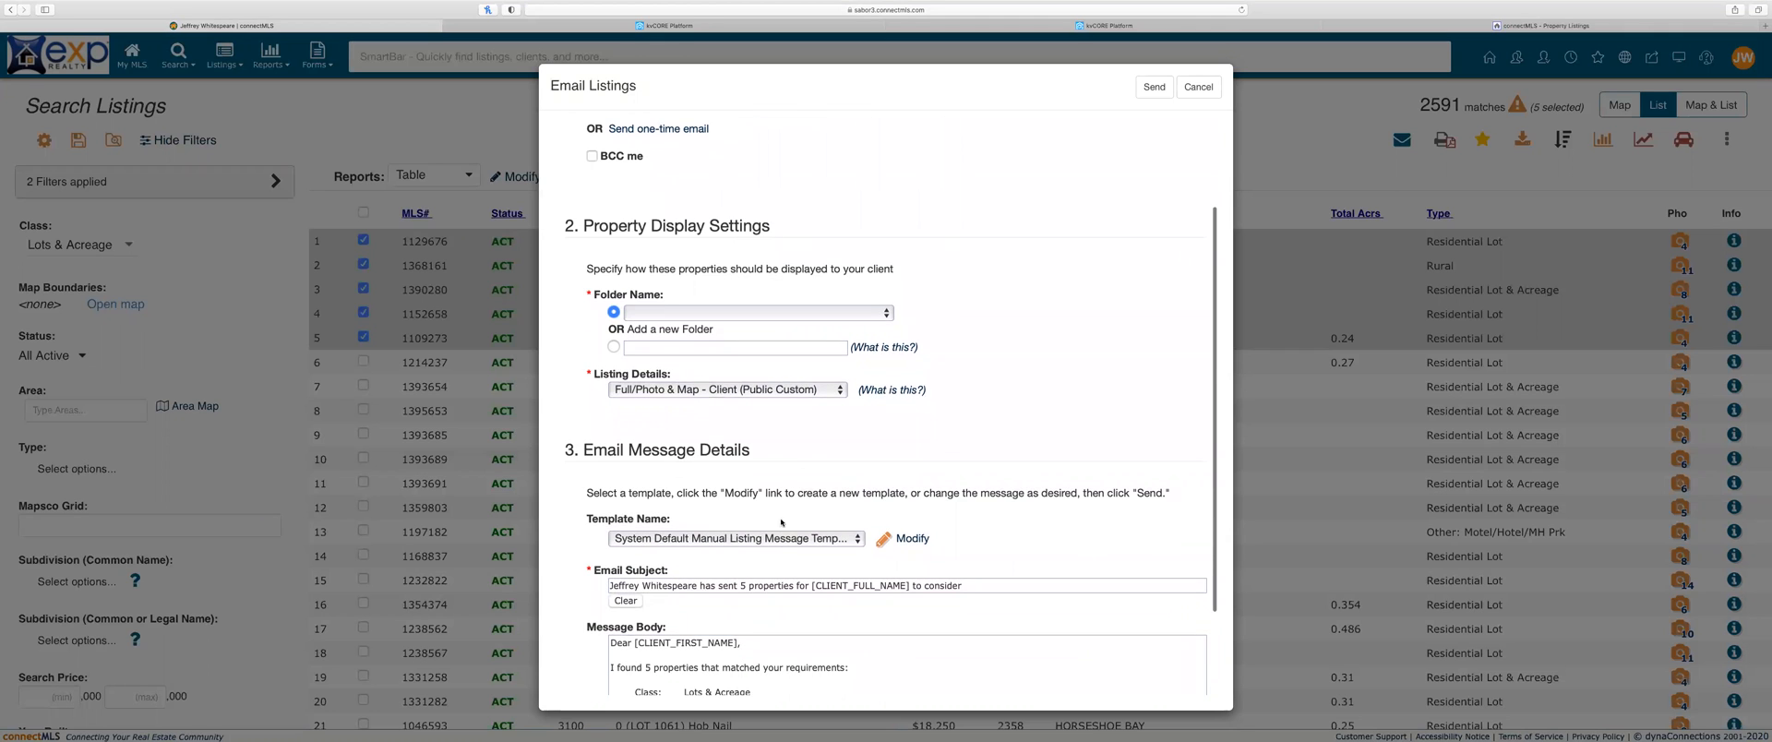
scroll(782, 523, "down", 6)
scroll(794, 465, "up", 10)
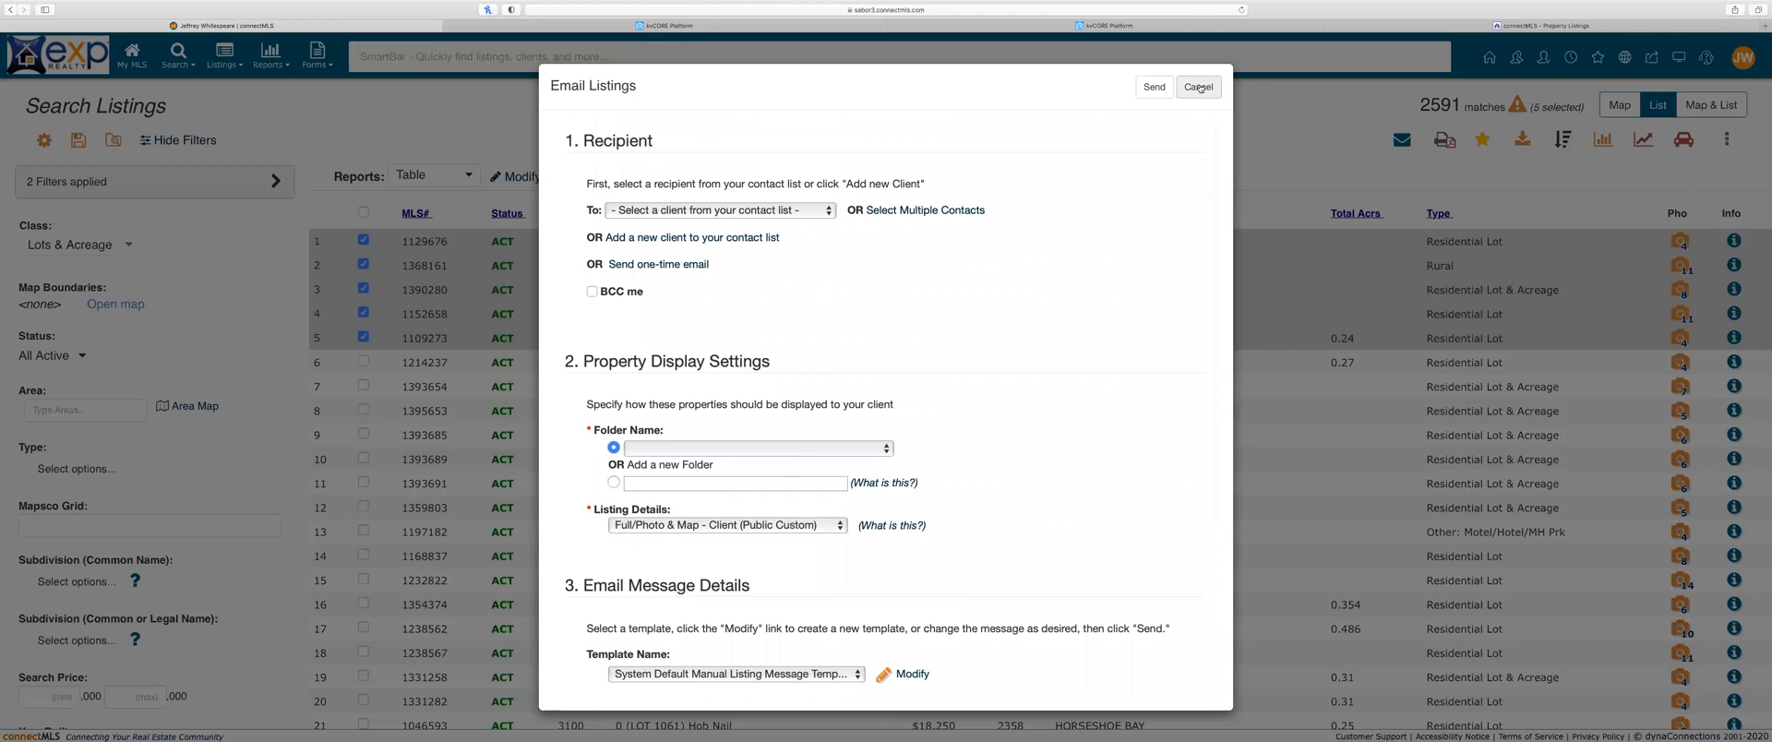